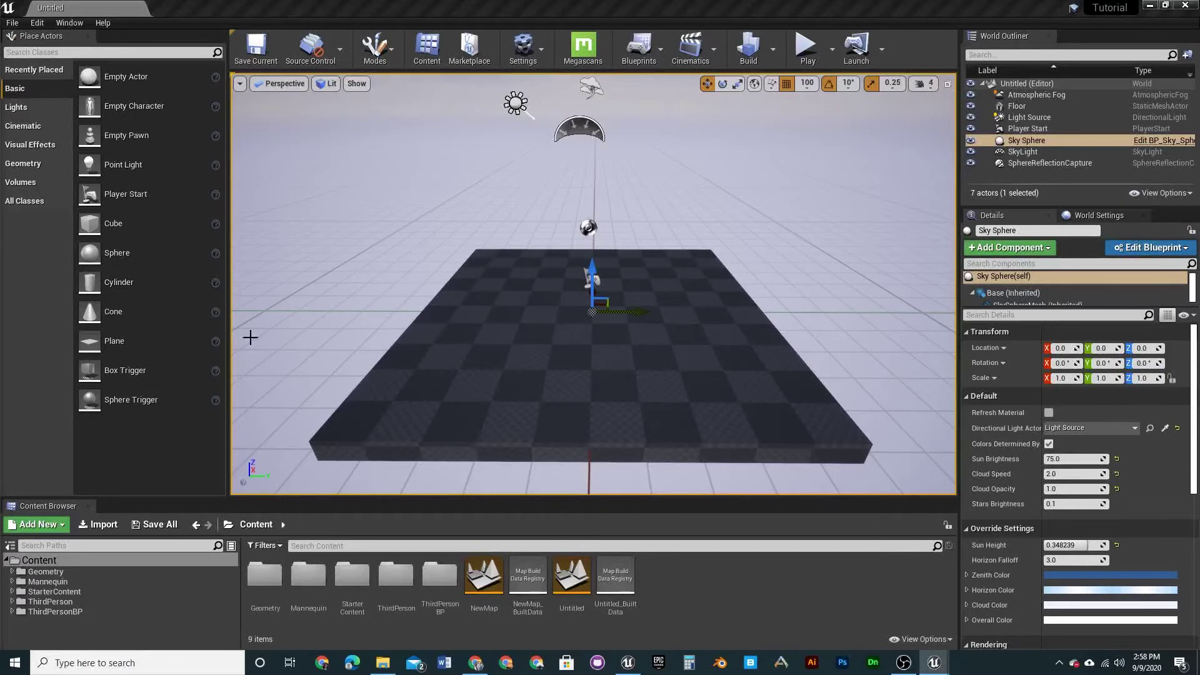
- Show the placeable geometry brushes and delete the default checkered floor mesh from the level
{"action": "left_click", "coordinate": [24, 162]}
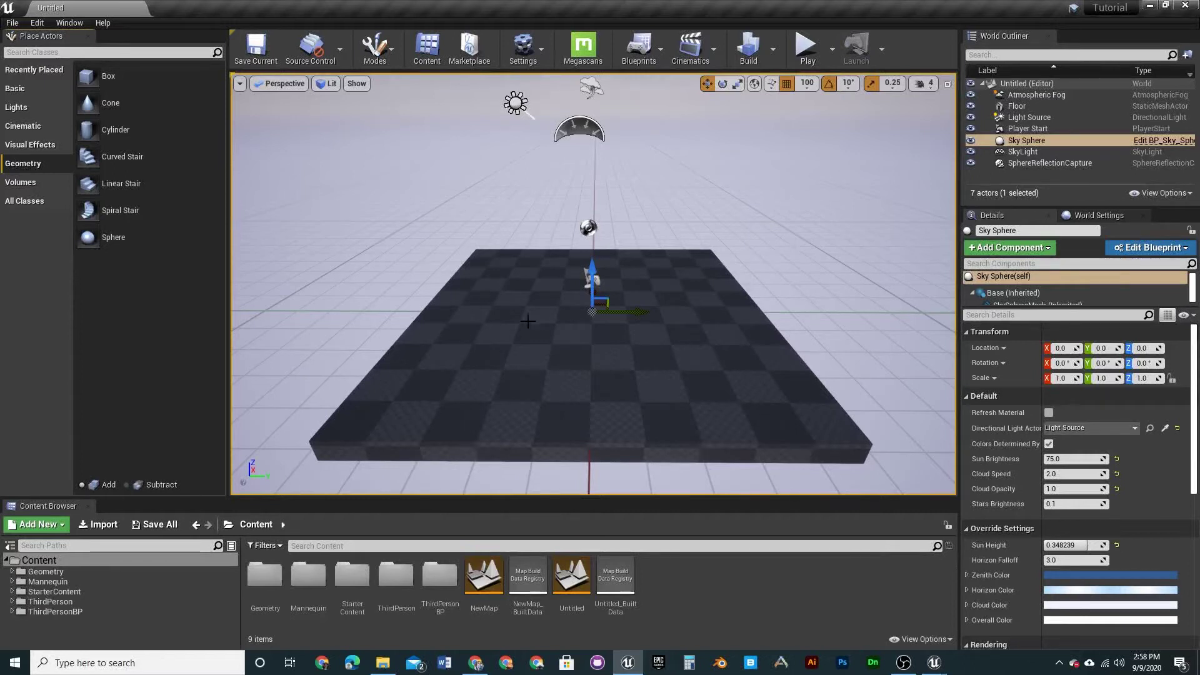
{"action": "right_click_drag", "start_coordinate": [670, 330], "coordinate": [580, 348]}
{"action": "key", "text": "d"}
{"action": "key", "text": "s"}
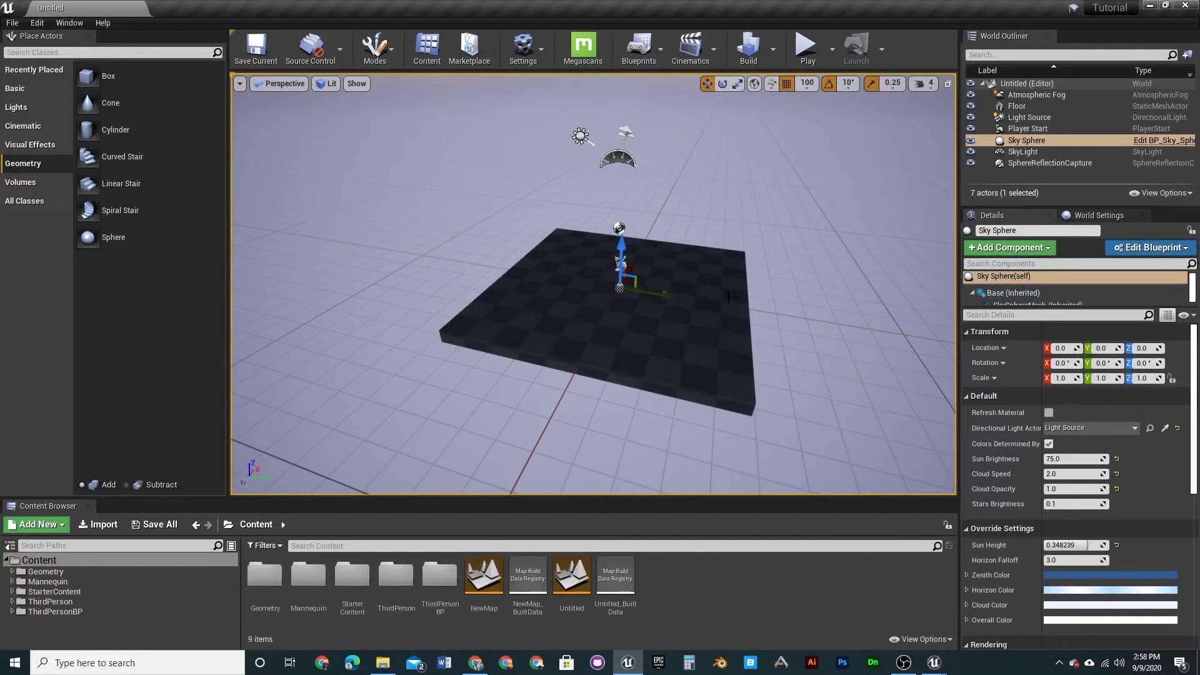
{"action": "left_click", "coordinate": [681, 298]}
{"action": "key", "text": "Delete"}
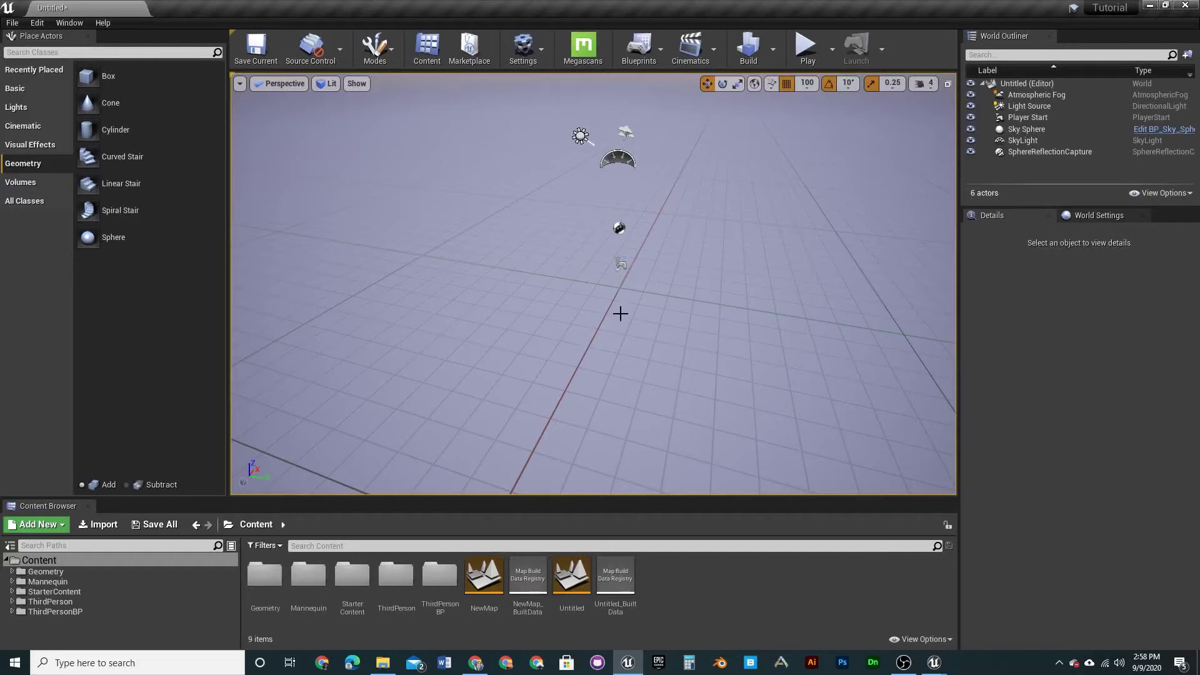
- Place an additive box brush in the level and reset its location to the origin (0, 0, 0)
{"action": "right_click", "coordinate": [616, 290]}
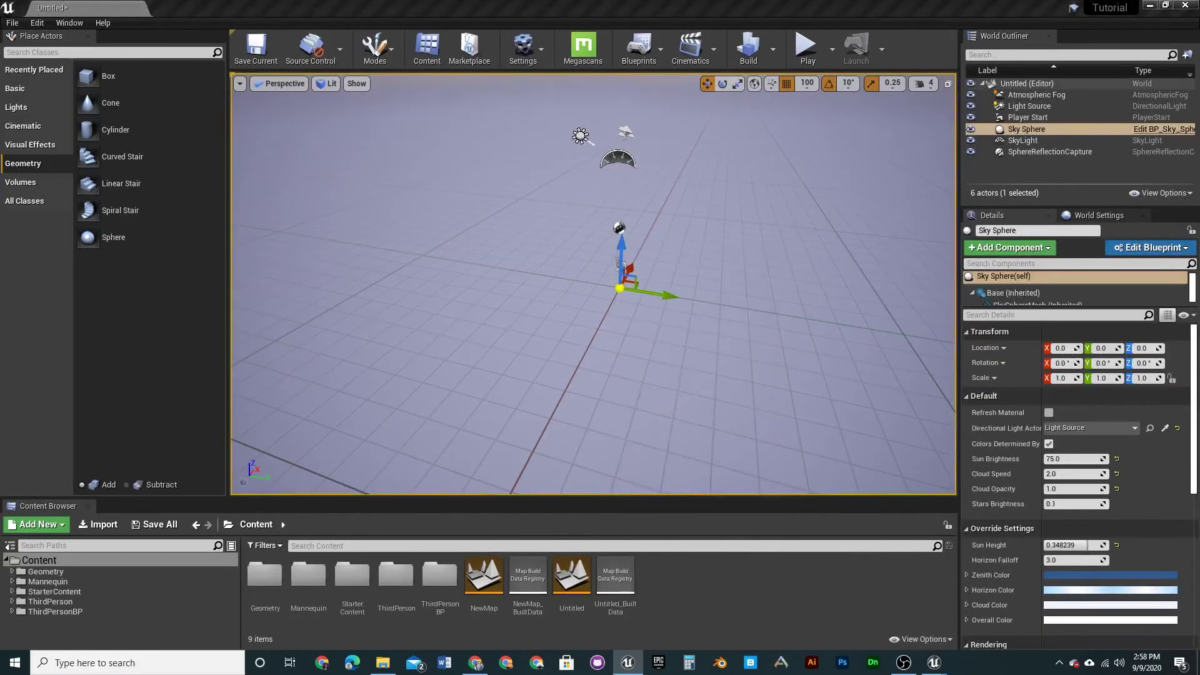
{"action": "mouse_move", "coordinate": [127, 76]}
{"action": "left_mouse_down"}
{"action": "mouse_move", "coordinate": [758, 335]}
{"action": "mouse_move", "coordinate": [691, 321]}
{"action": "mouse_move", "coordinate": [583, 251]}
{"action": "mouse_move", "coordinate": [592, 348]}
{"action": "left_mouse_up"}
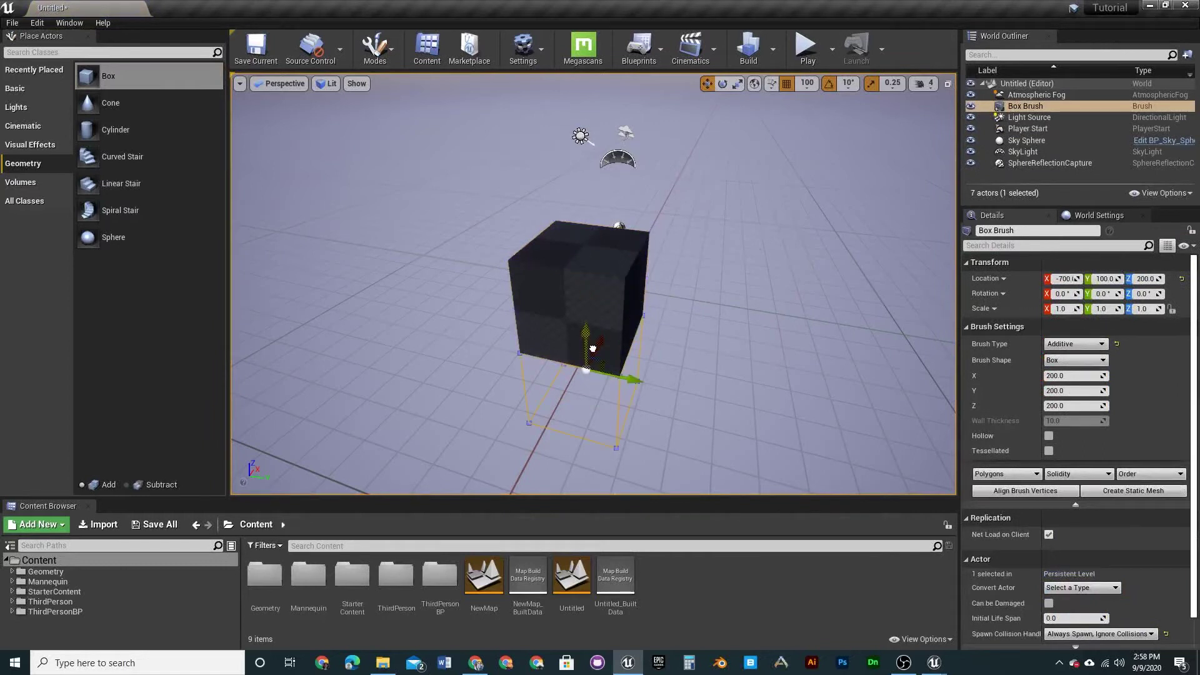
{"action": "left_click_drag", "start_coordinate": [674, 324], "coordinate": [657, 317]}
{"action": "mouse_move", "coordinate": [594, 302]}
{"action": "right_mouse_down"}
{"action": "mouse_move", "coordinate": [712, 324]}
{"action": "mouse_move", "coordinate": [950, 297]}
{"action": "right_mouse_up"}
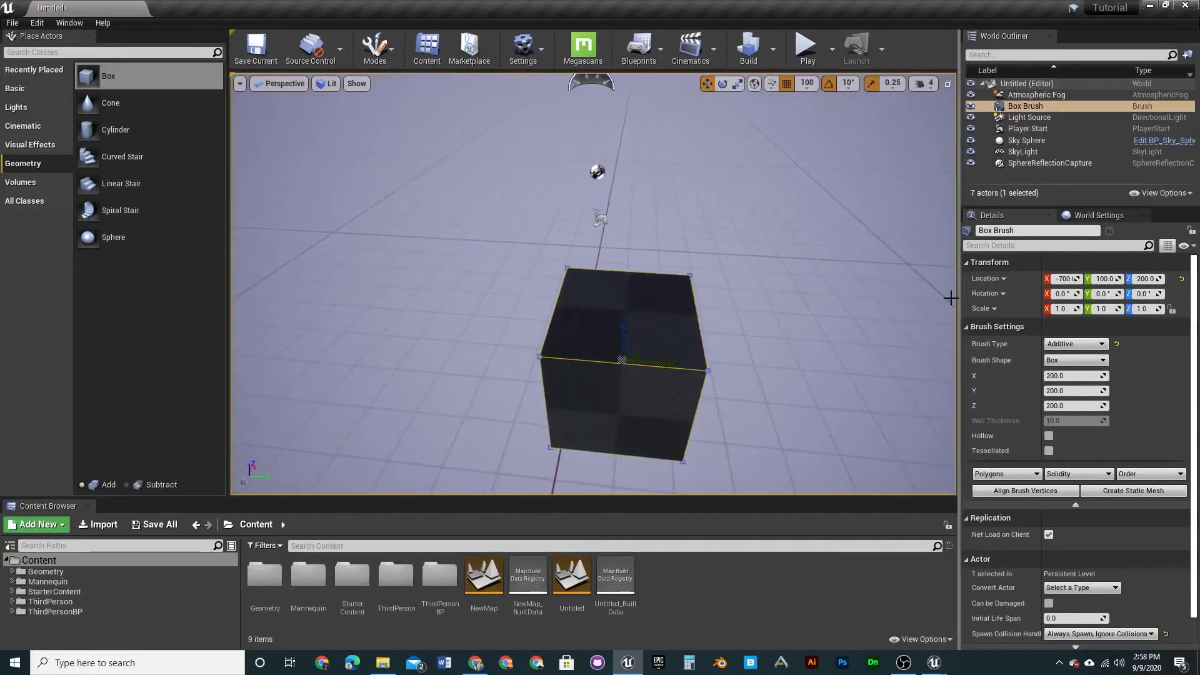
{"action": "left_click", "coordinate": [1180, 278]}
{"action": "right_click_drag", "start_coordinate": [756, 252], "coordinate": [779, 209]}
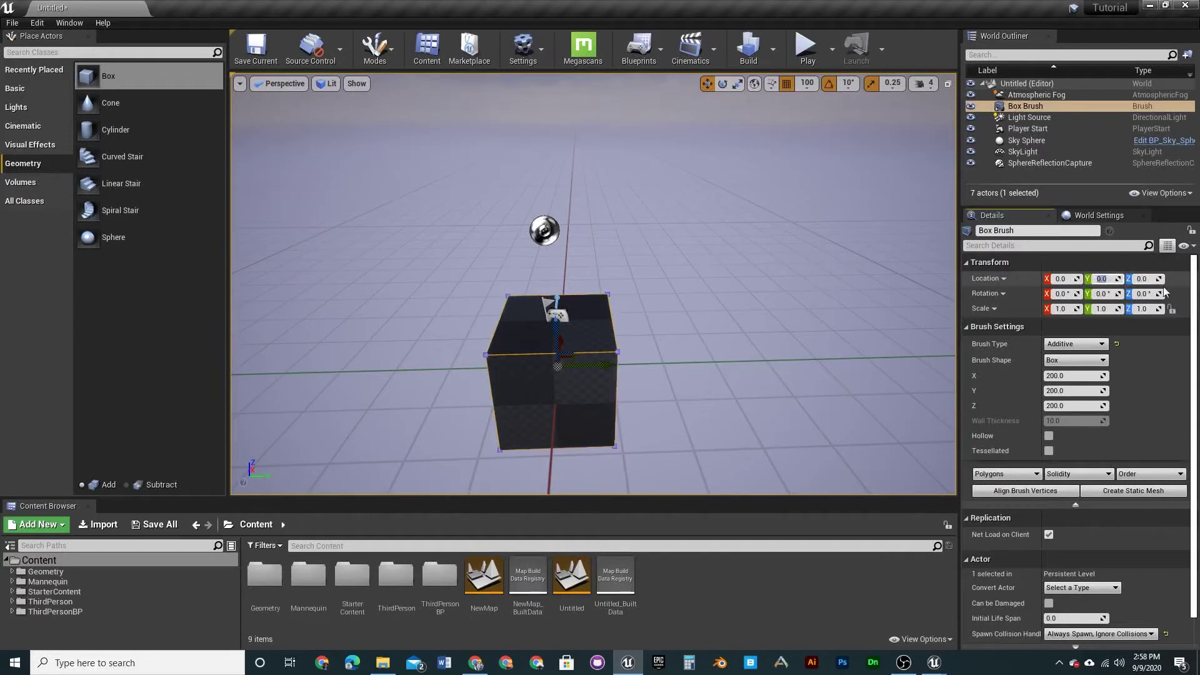
- Set the box brush's Y location to 1 and reset the location to its default
{"action": "type", "text": "1"}
{"action": "key", "text": "Return"}
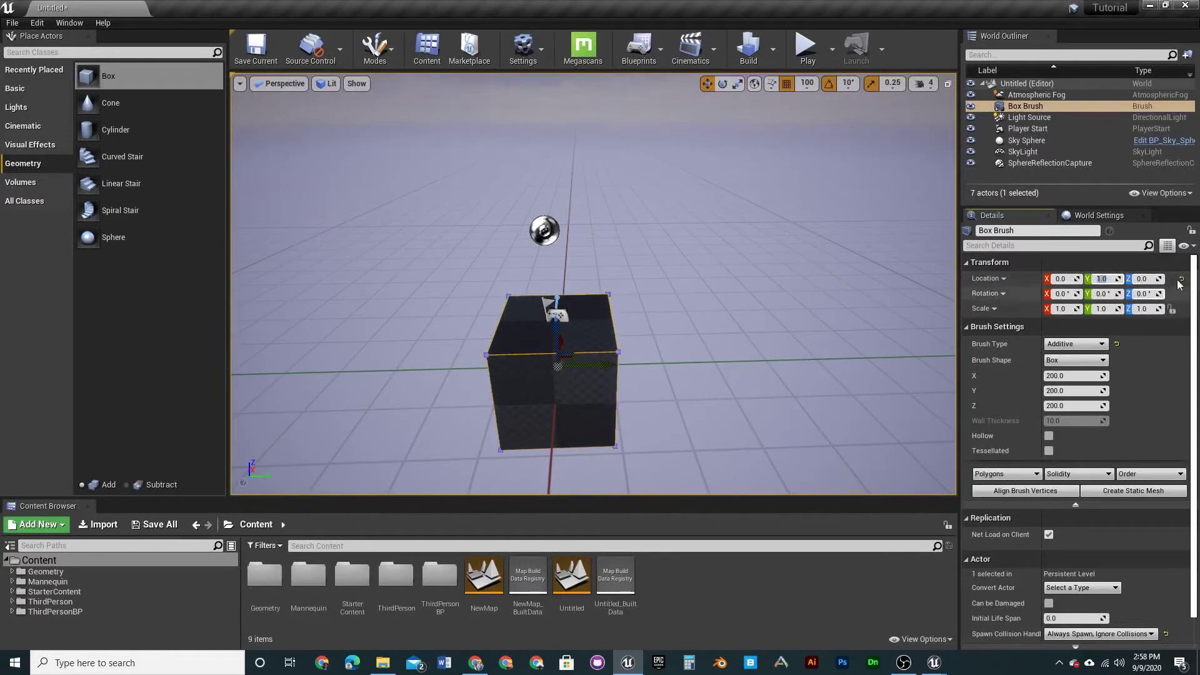
{"action": "left_click", "coordinate": [1181, 280]}
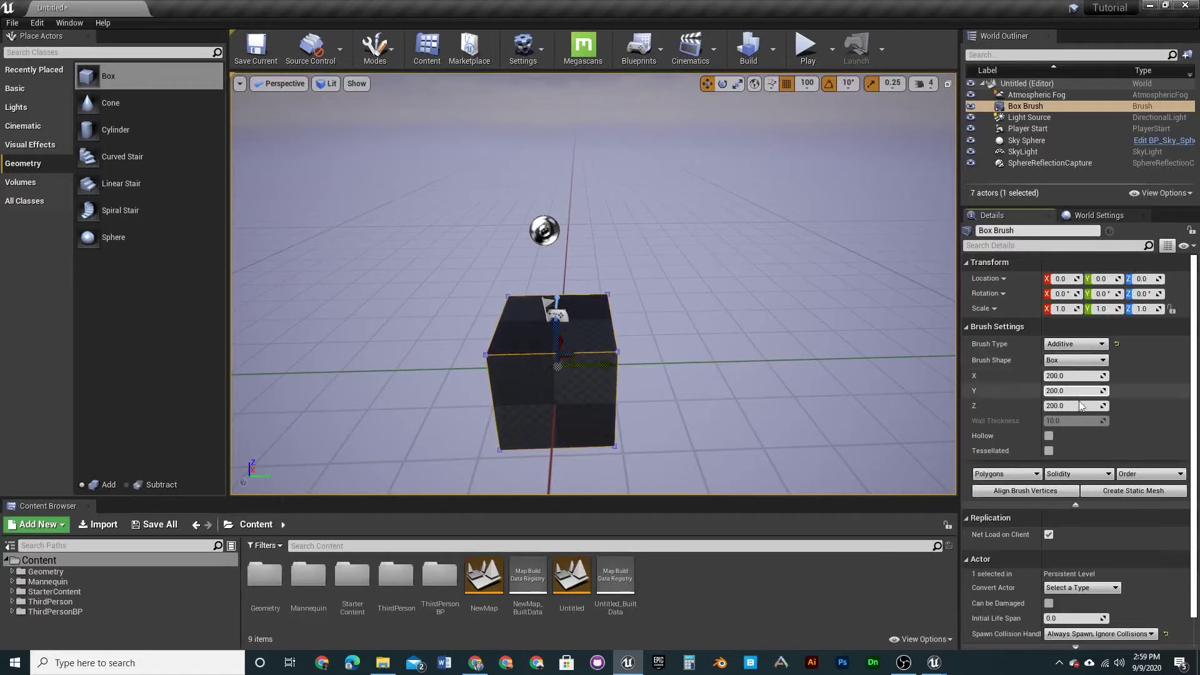
- Set the box brush's Z size to 20 in its brush settings
{"action": "left_click", "coordinate": [1070, 406]}
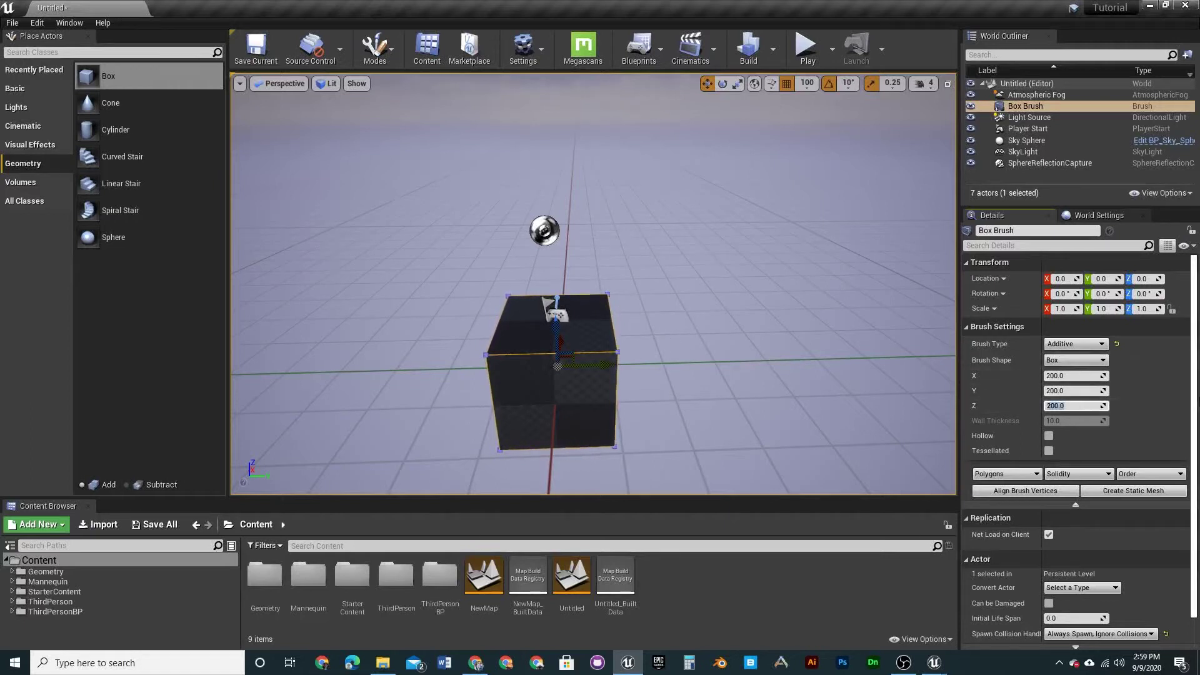
{"action": "type", "text": "10"}
{"action": "key", "text": "Return"}
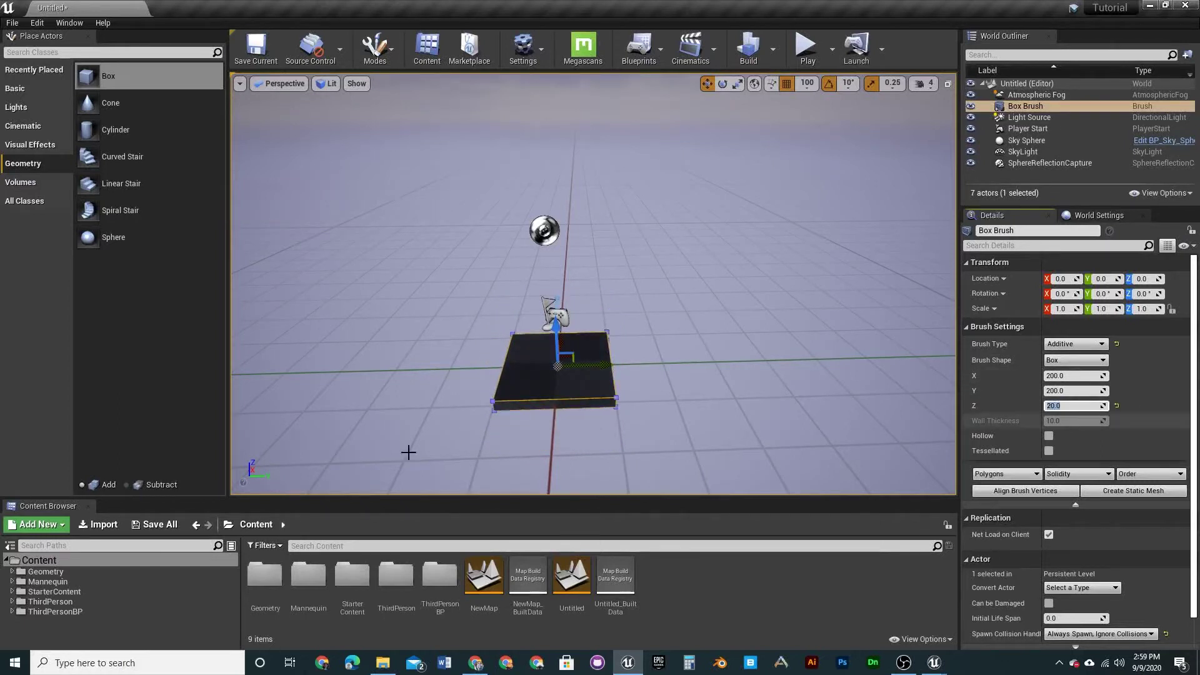
- Set the box brush's Y size to 1000 and its X size to 2000
{"action": "left_click", "coordinate": [1072, 390]}
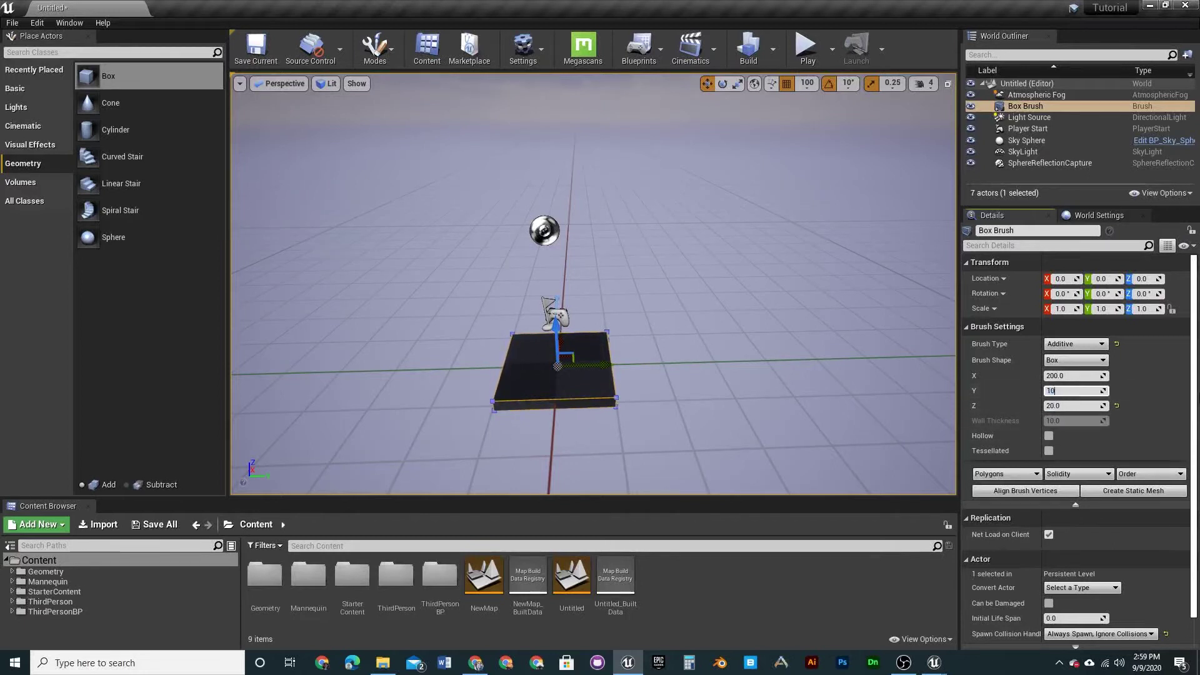
{"action": "key", "text": "Return"}
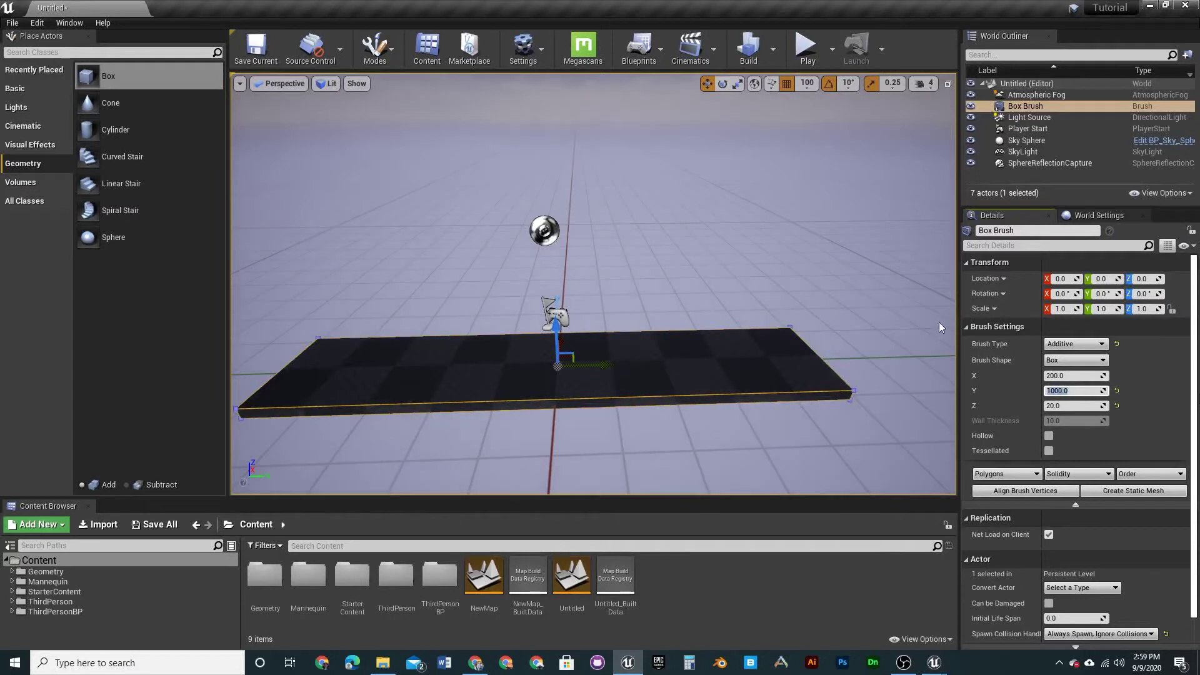
{"action": "left_click", "coordinate": [1064, 375]}
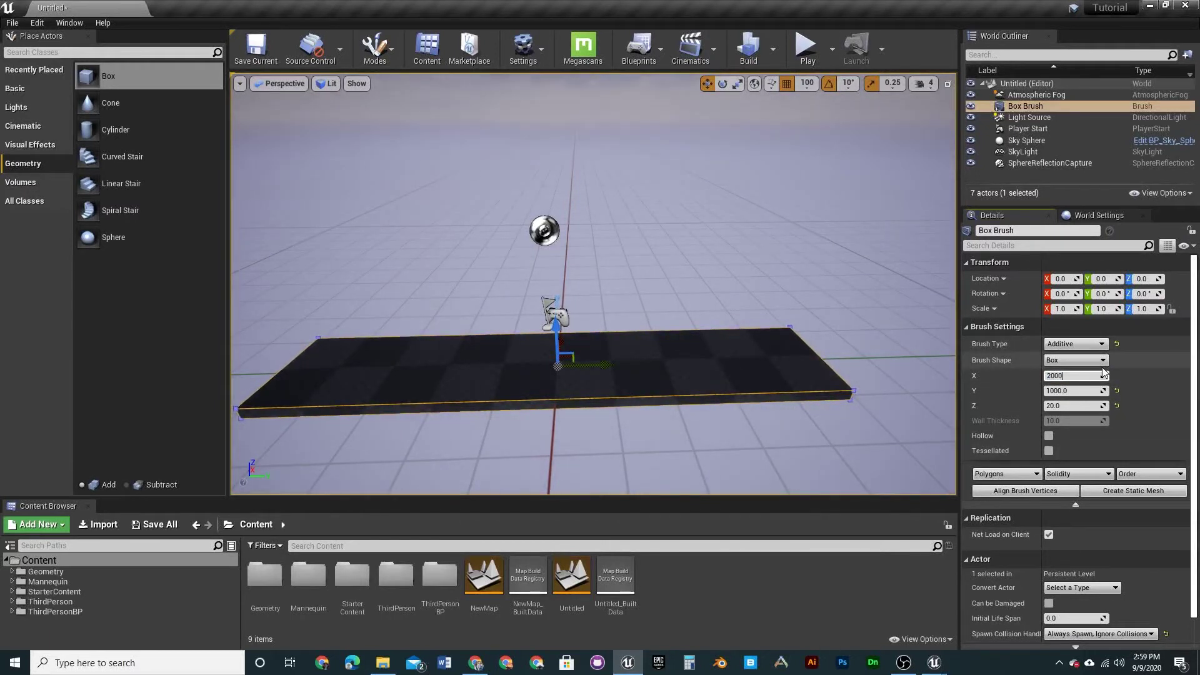
{"action": "key", "text": "Return"}
- Delete the Player Start actor from the level
{"action": "mouse_move", "coordinate": [816, 310]}
{"action": "right_mouse_down"}
{"action": "mouse_move", "coordinate": [756, 294]}
{"action": "mouse_move", "coordinate": [712, 299]}
{"action": "mouse_move", "coordinate": [669, 331]}
{"action": "mouse_move", "coordinate": [644, 312]}
{"action": "mouse_move", "coordinate": [656, 262]}
{"action": "mouse_move", "coordinate": [681, 307]}
{"action": "right_mouse_up"}
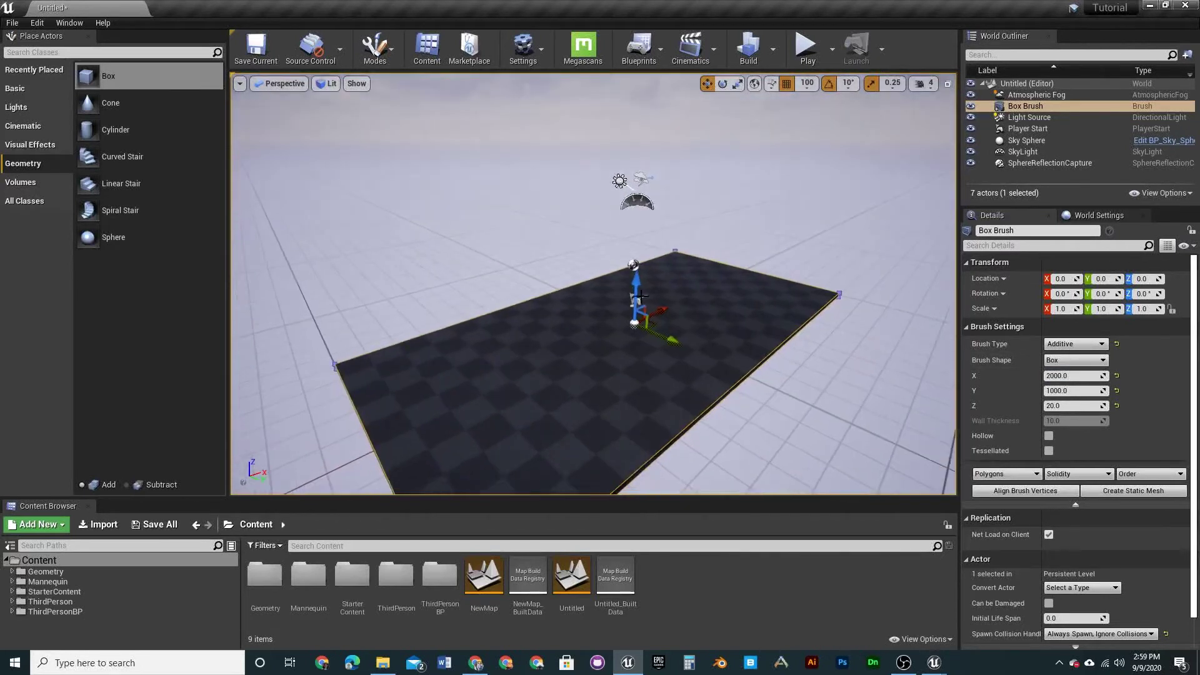
{"action": "left_click", "coordinate": [1041, 130]}
{"action": "key", "text": "Delete"}
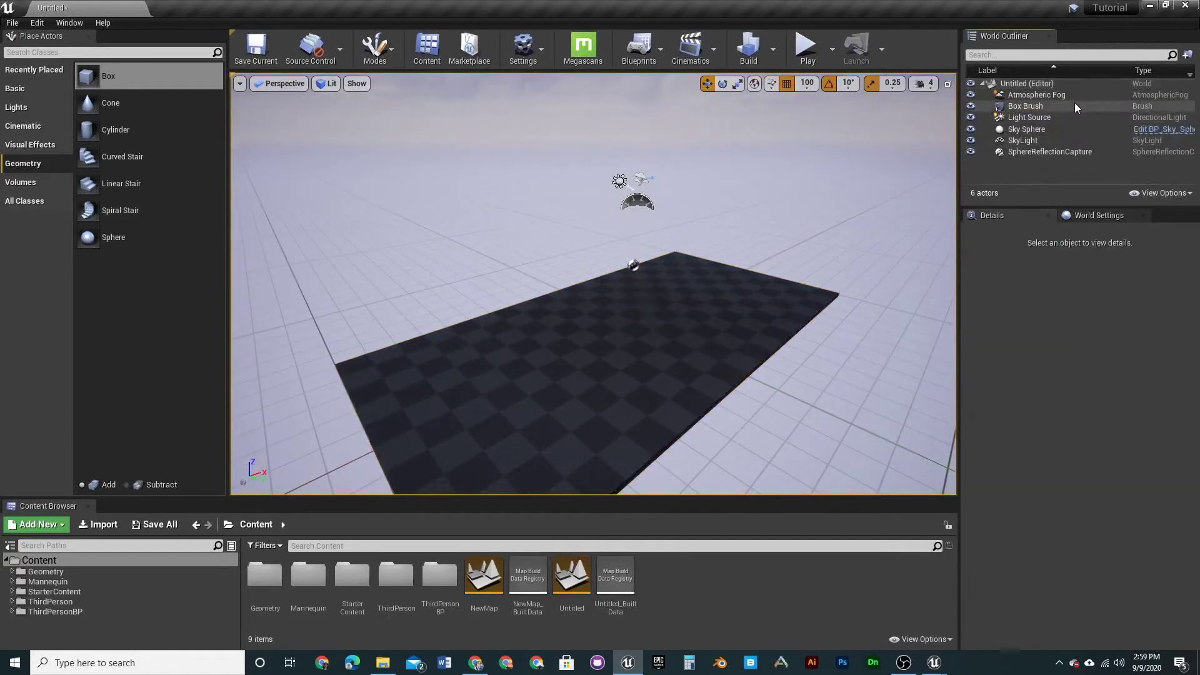
{"action": "left_click", "coordinate": [1047, 119]}
{"action": "key", "text": "Delete"}
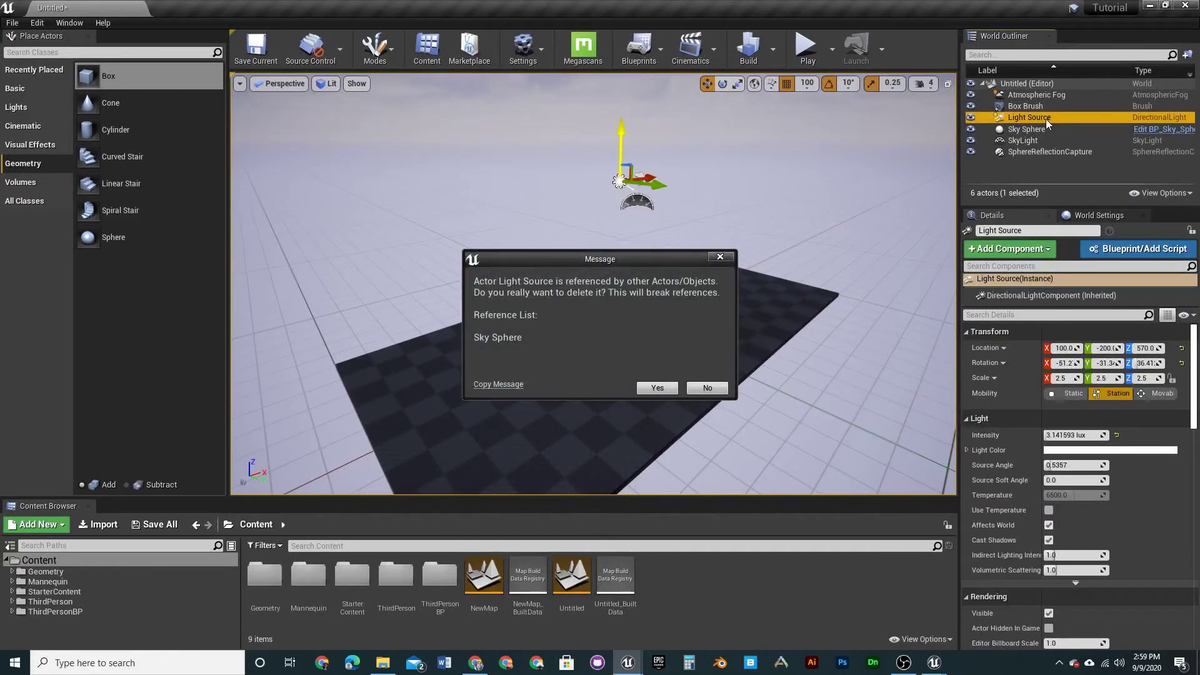
{"action": "left_click", "coordinate": [706, 388]}
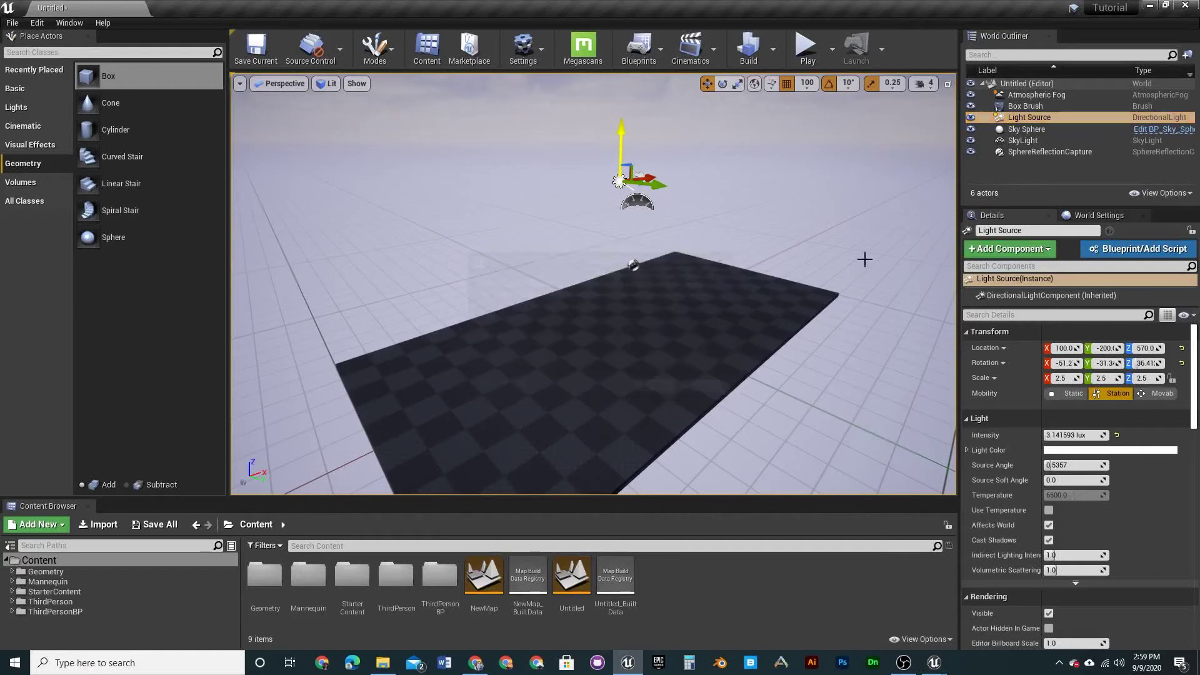
- Delete the SphereReflectionCapture and SkyLight actors from the level
{"action": "left_click", "coordinate": [1043, 151]}
{"action": "key", "text": "Delete"}
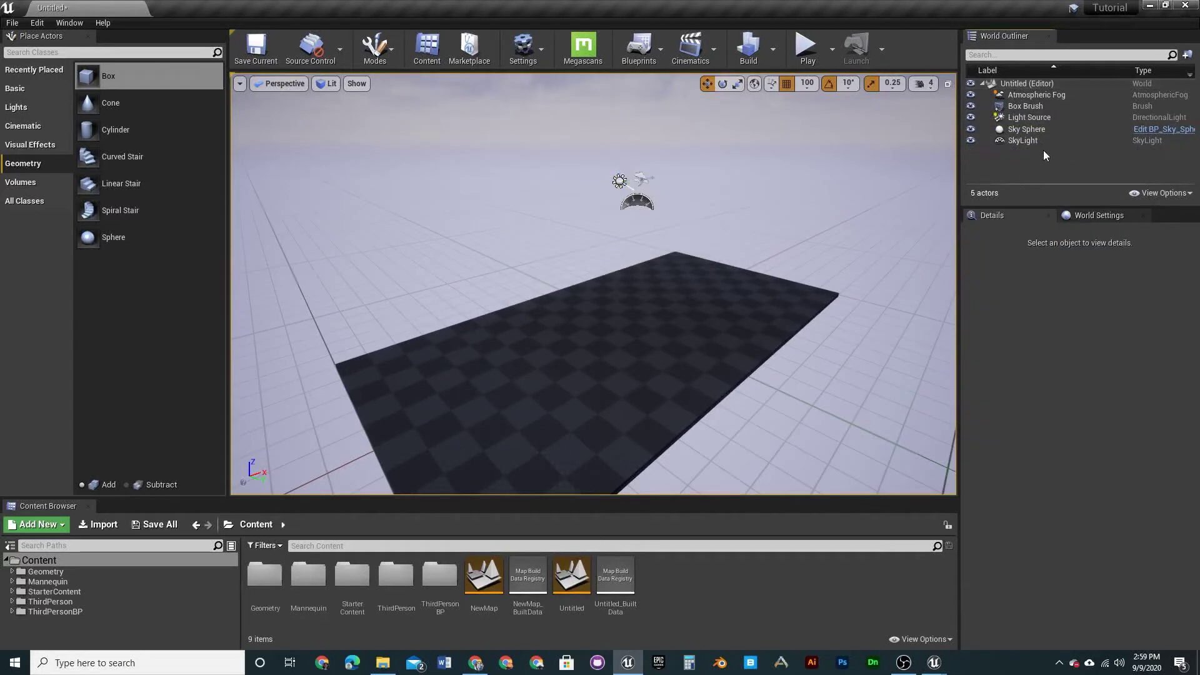
{"action": "left_click", "coordinate": [1033, 138]}
{"action": "key", "text": "Delete"}
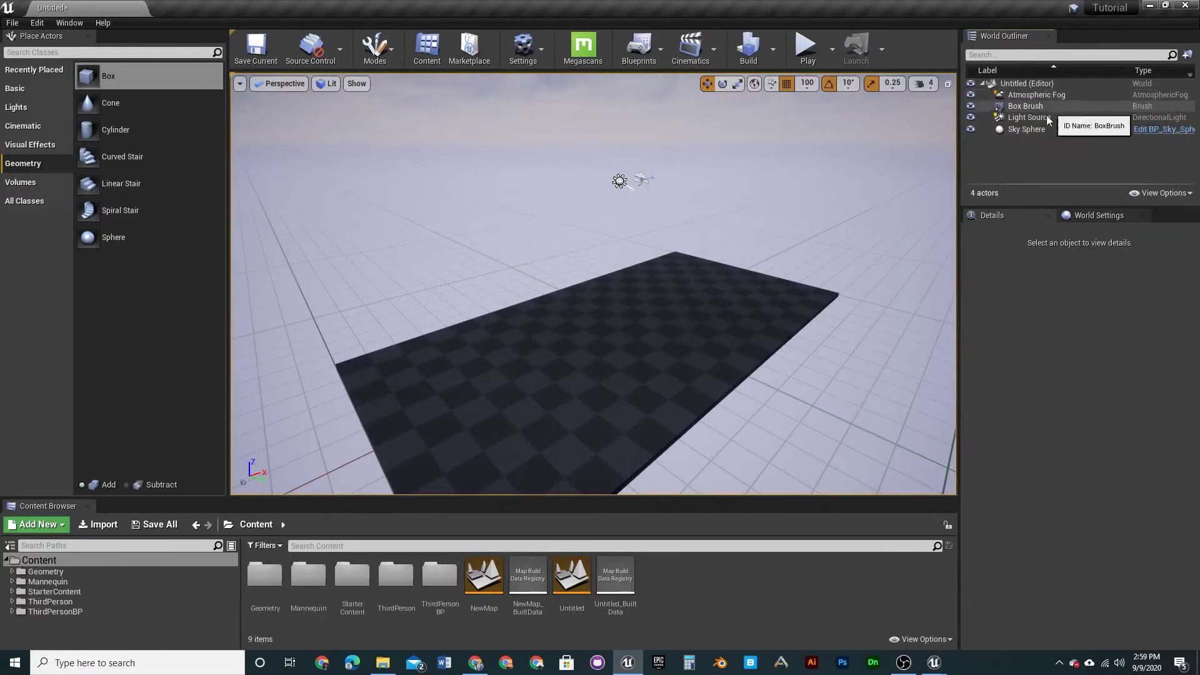
- Select the box brush by its top surface and check the surface selection options in its geometry settings
{"action": "right_click_drag", "start_coordinate": [592, 322], "coordinate": [658, 343]}
{"action": "left_click", "coordinate": [502, 282]}
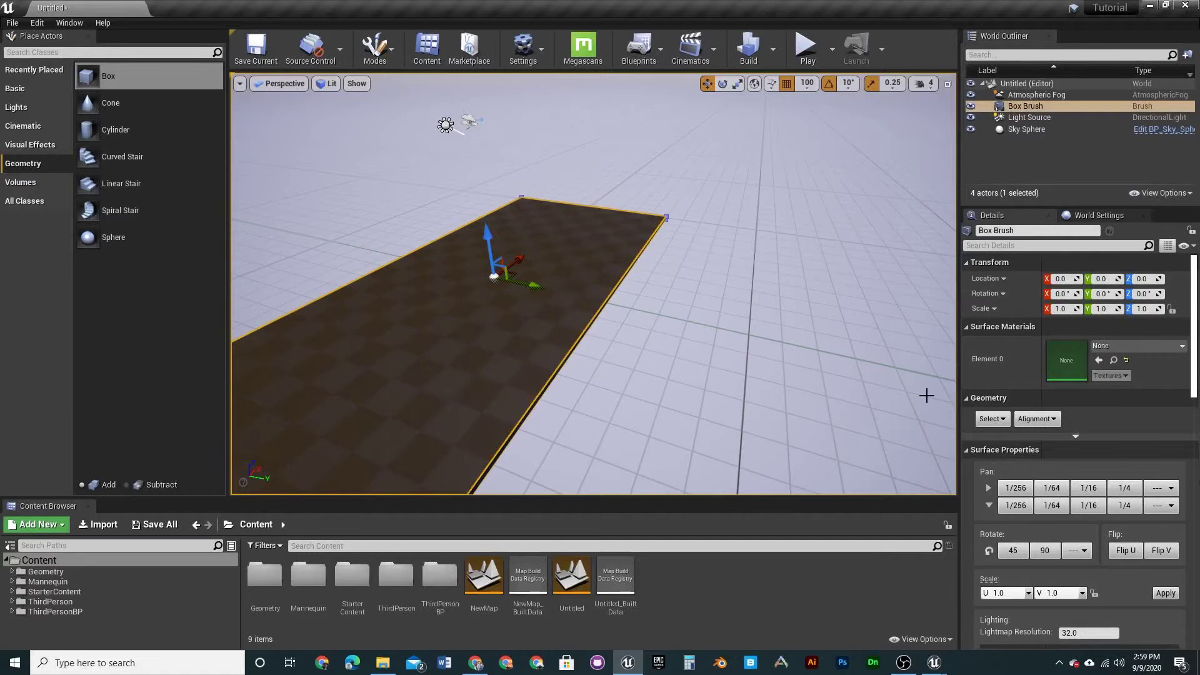
{"action": "left_click", "coordinate": [992, 419]}
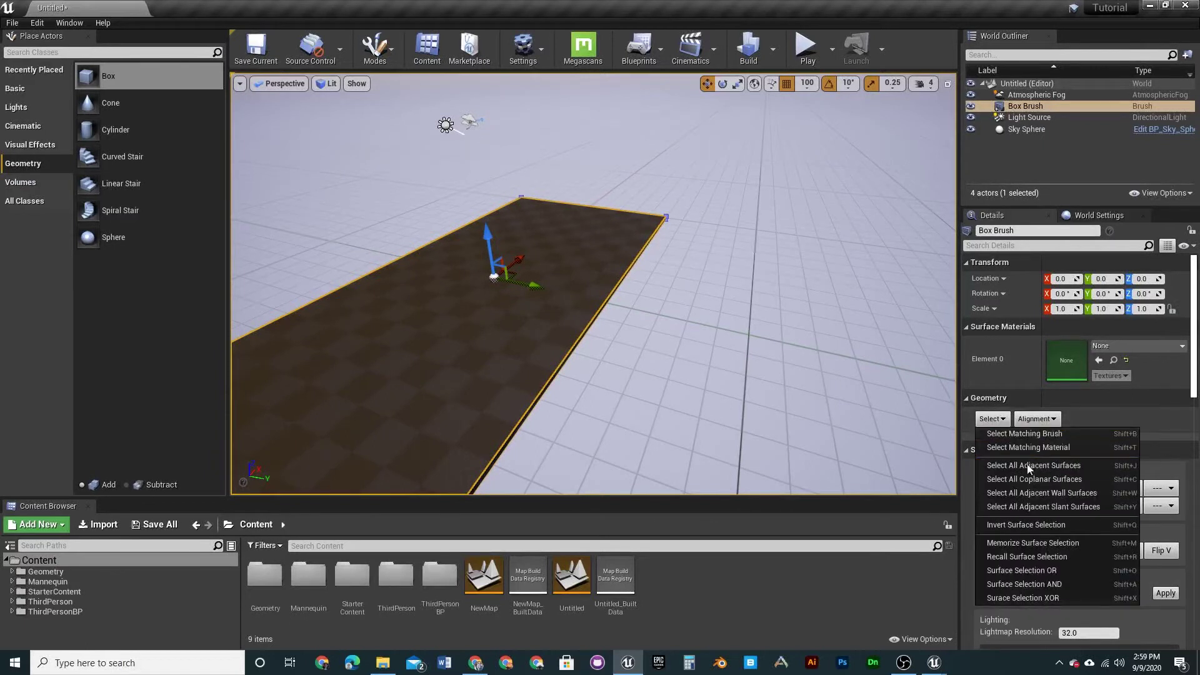
{"action": "left_click", "coordinate": [1055, 489]}
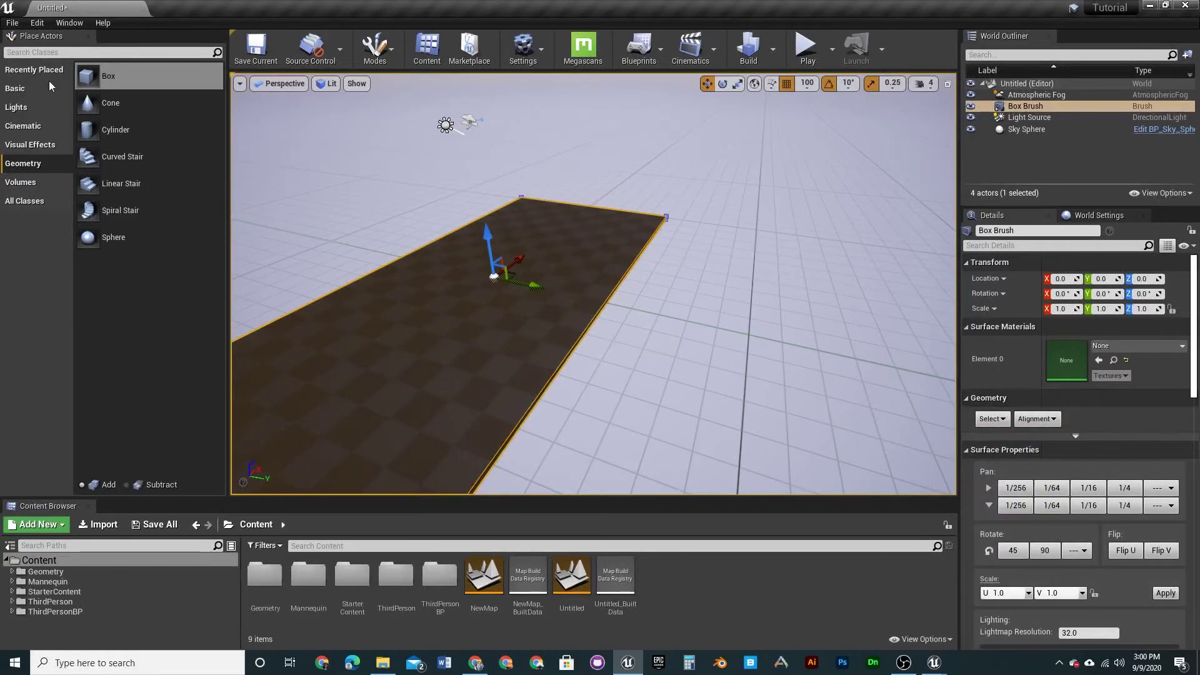
- Set the box brush's Y size to 2000 and its X size to 1000
{"action": "scroll", "coordinate": [1055, 545], "scroll_direction": "down", "scroll_amount": 5}
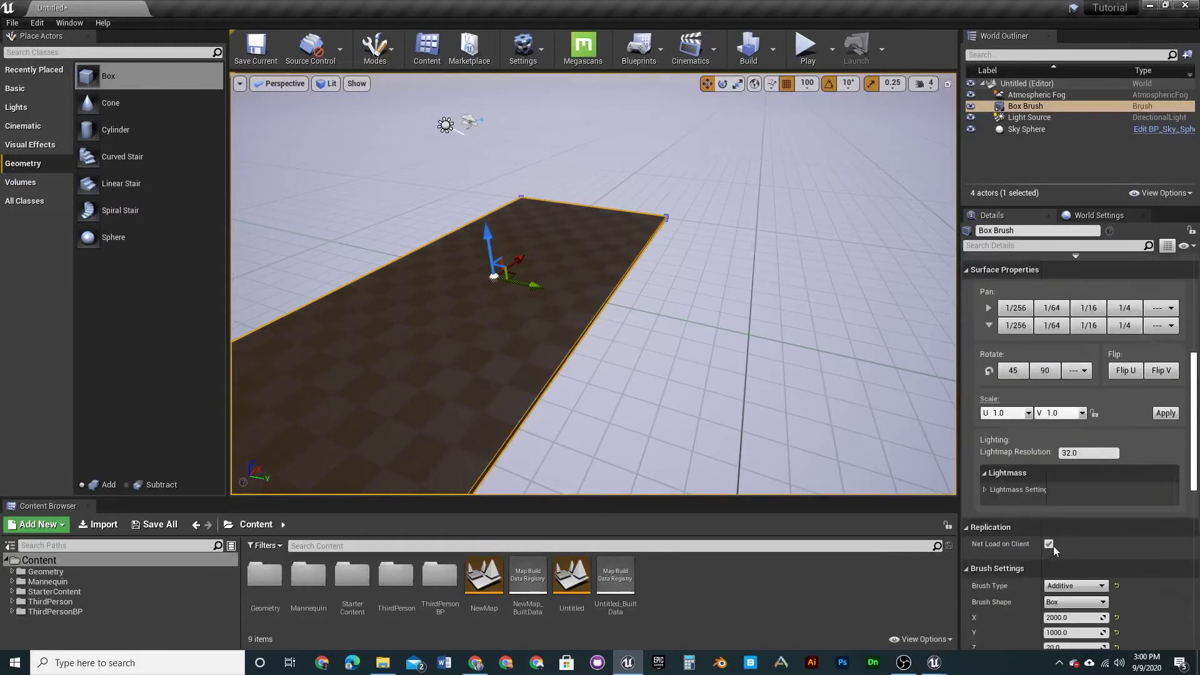
{"action": "left_click", "coordinate": [1069, 532]}
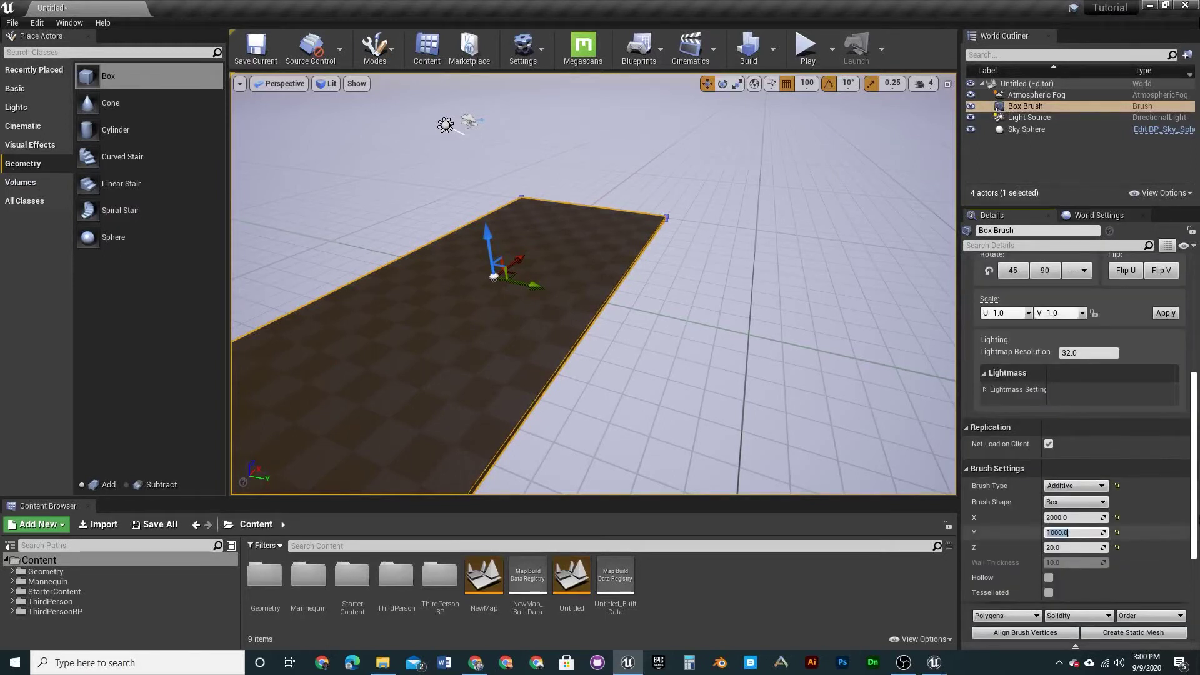
{"action": "type", "text": "200"}
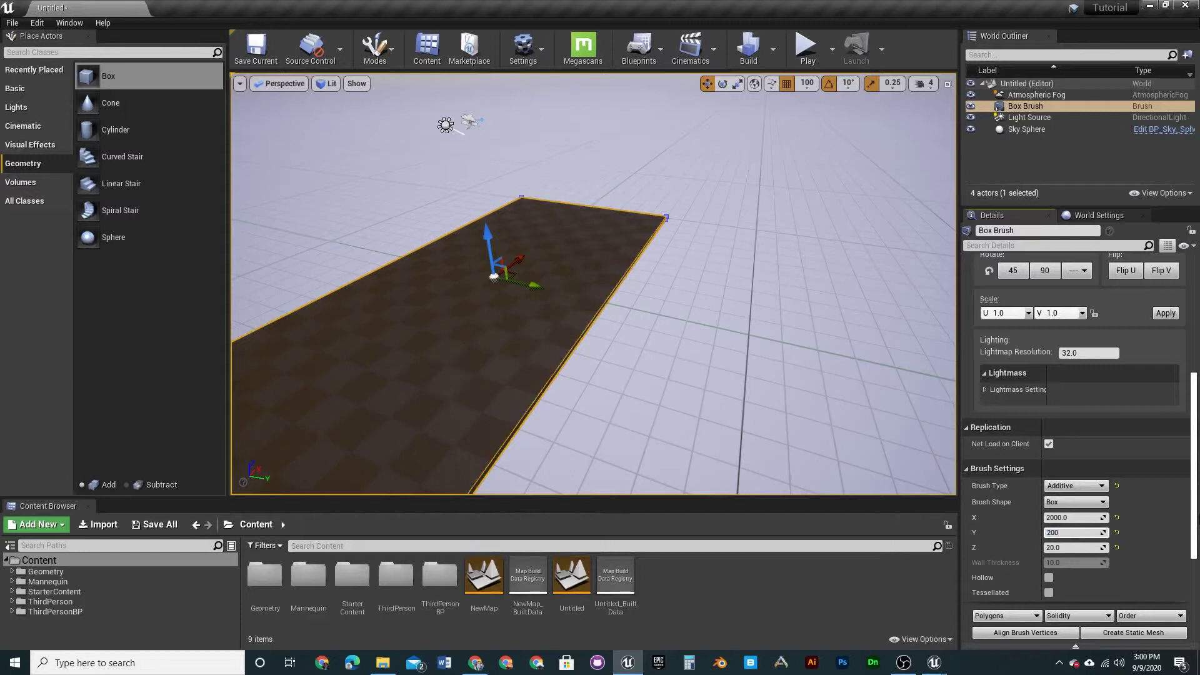
{"action": "type", "text": "0"}
{"action": "key", "text": "Return"}
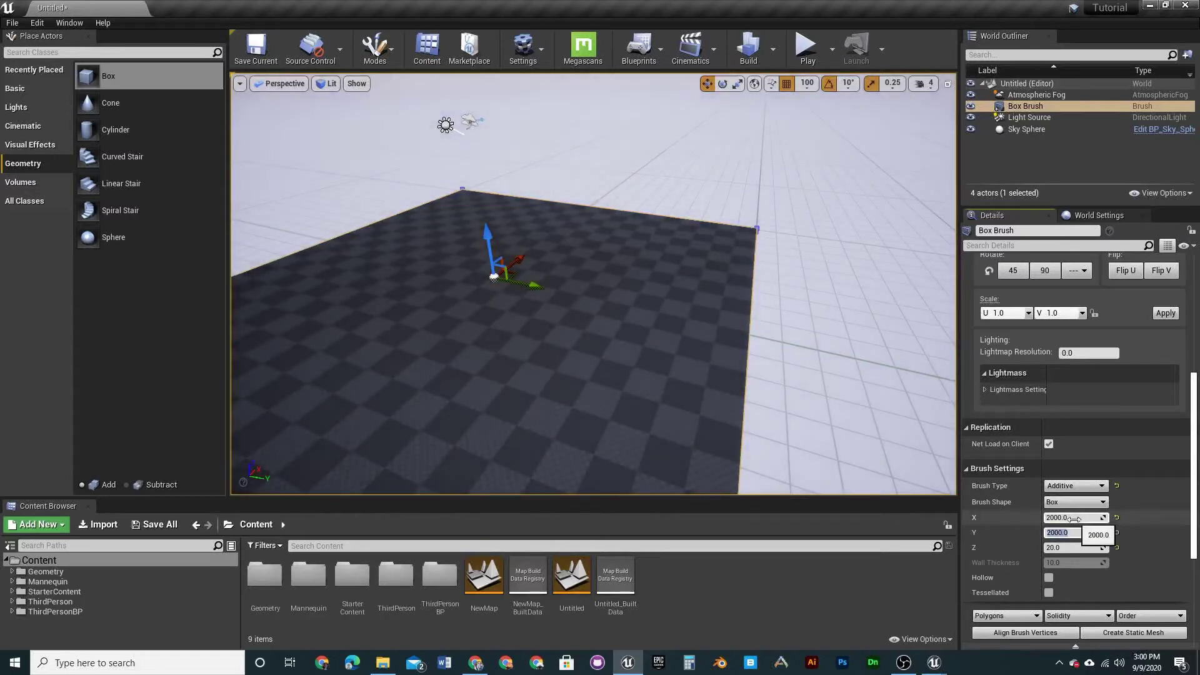
{"action": "left_click", "coordinate": [1073, 518]}
{"action": "type", "text": "1"}
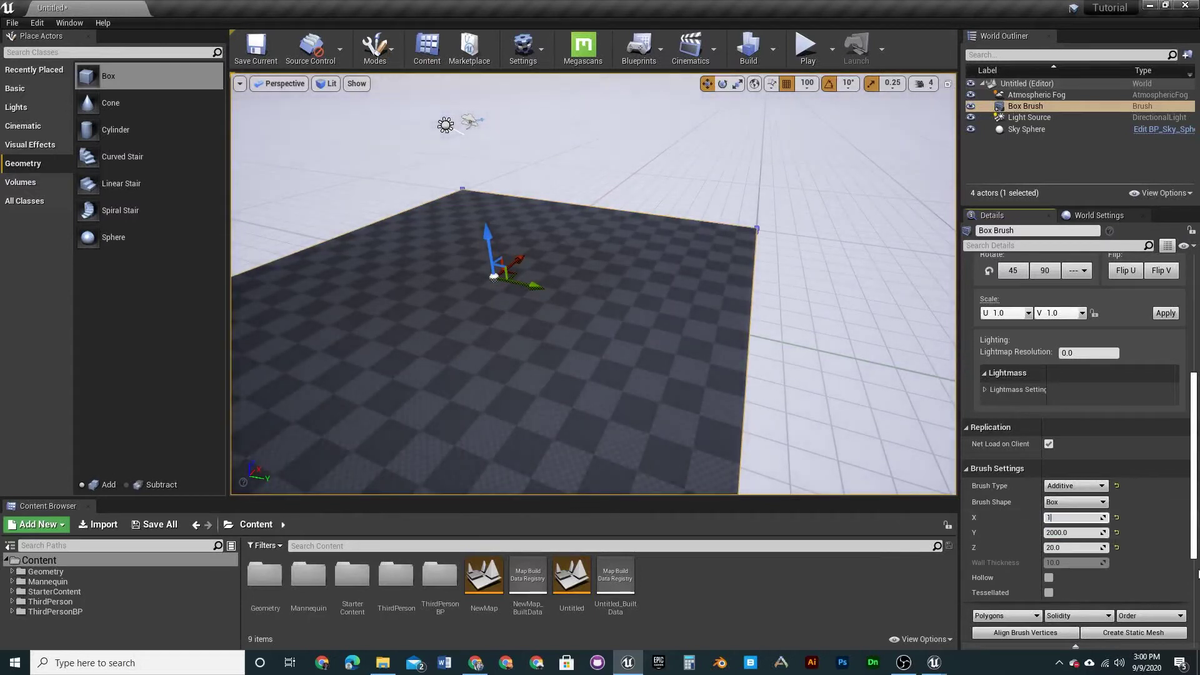
{"action": "type", "text": "000"}
{"action": "key", "text": "Return"}
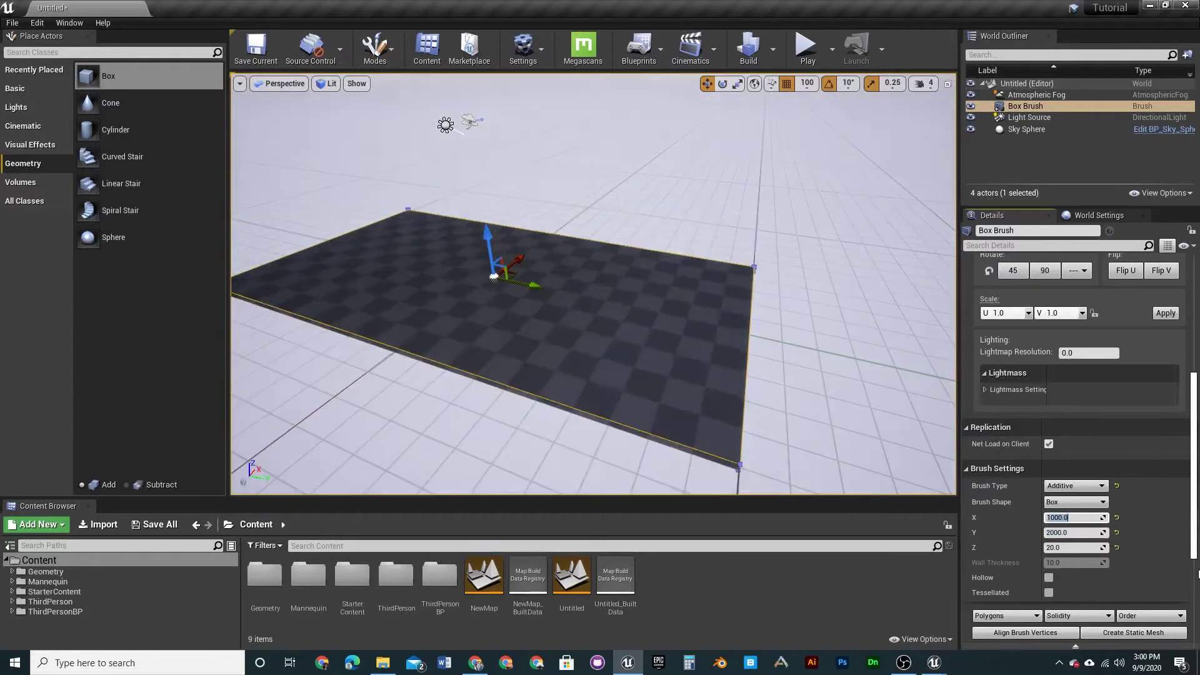
- Examine the box brush's surface selection options, advanced geometry options and brush settings
{"action": "mouse_move", "coordinate": [632, 258]}
{"action": "right_mouse_down"}
{"action": "mouse_move", "coordinate": [559, 212]}
{"action": "mouse_move", "coordinate": [615, 219]}
{"action": "mouse_move", "coordinate": [637, 262]}
{"action": "mouse_move", "coordinate": [641, 178]}
{"action": "mouse_move", "coordinate": [630, 281]}
{"action": "mouse_move", "coordinate": [640, 272]}
{"action": "mouse_move", "coordinate": [632, 260]}
{"action": "mouse_move", "coordinate": [656, 269]}
{"action": "right_mouse_up"}
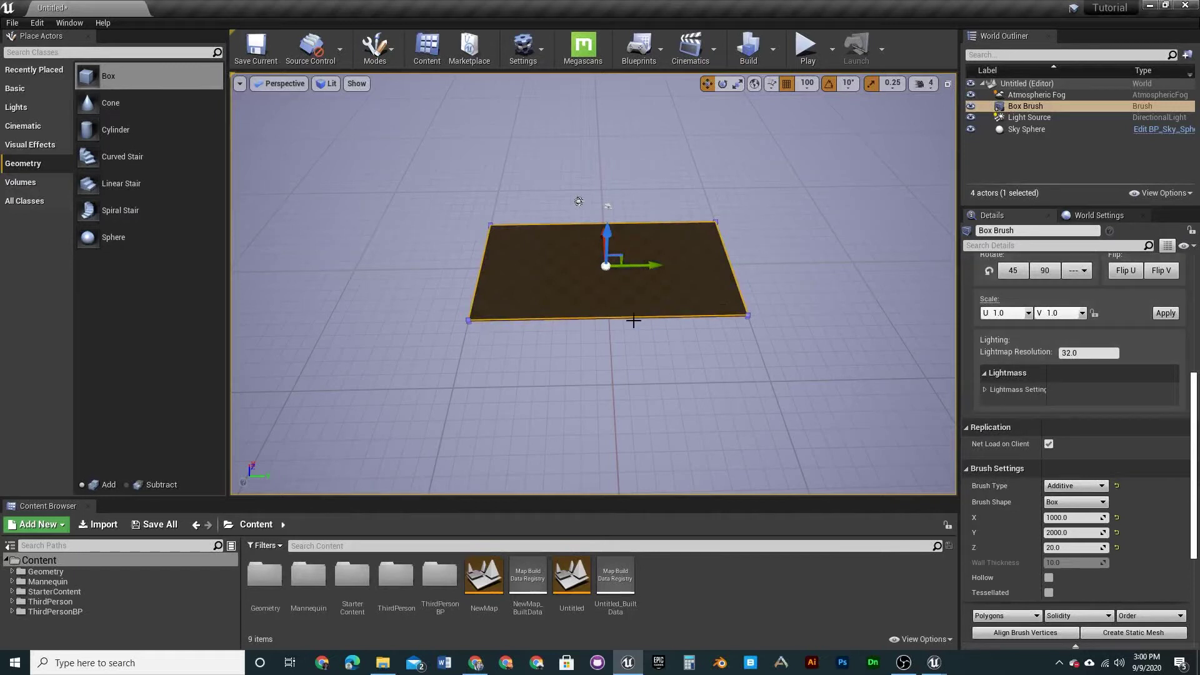
{"action": "scroll", "coordinate": [1015, 374], "scroll_direction": "up", "scroll_amount": 6}
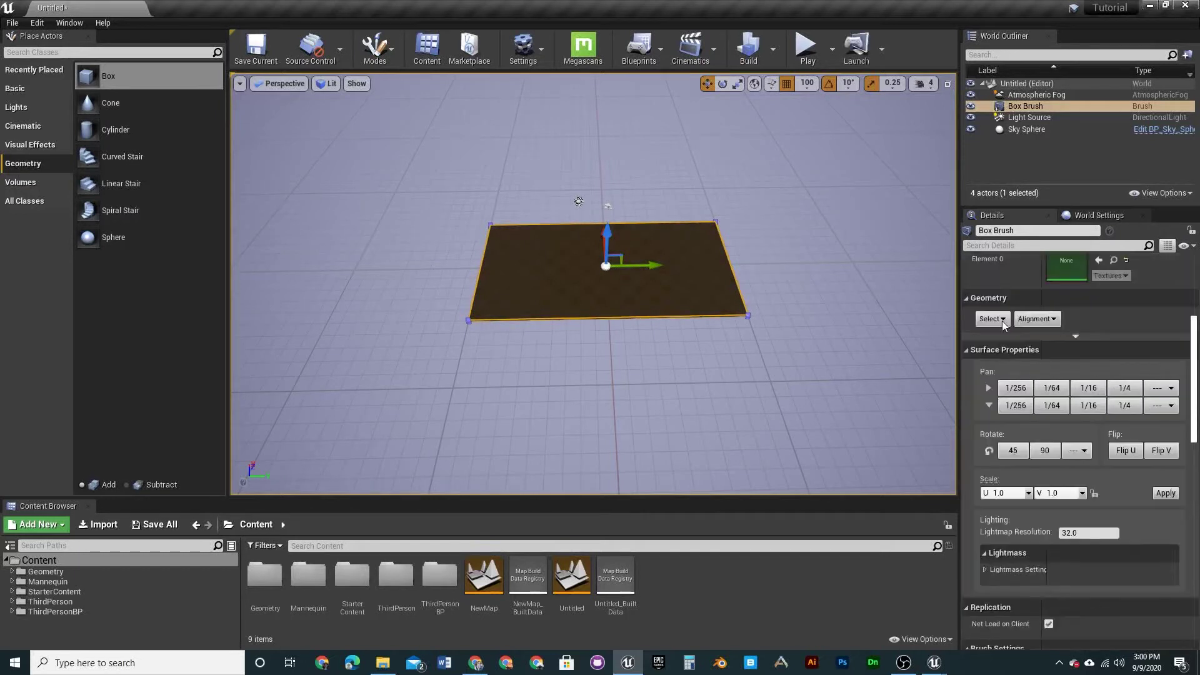
{"action": "left_click", "coordinate": [996, 319]}
{"action": "left_click", "coordinate": [1030, 367]}
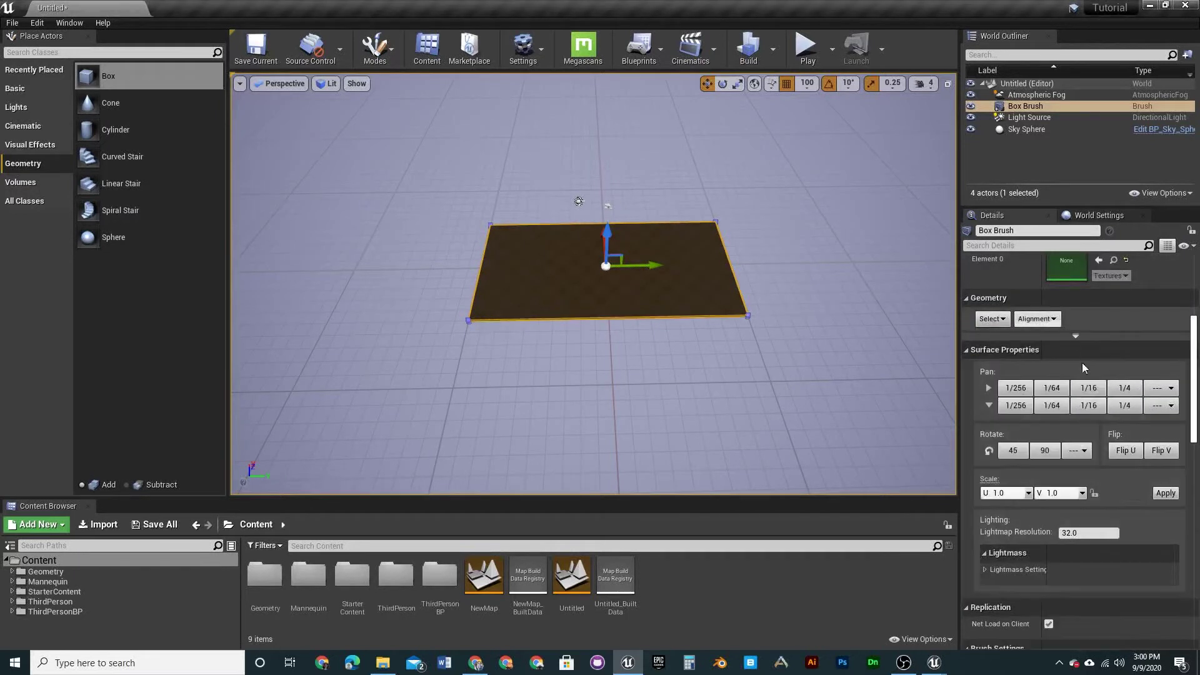
{"action": "scroll", "coordinate": [1081, 362], "scroll_direction": "up", "scroll_amount": 3}
{"action": "scroll", "coordinate": [1112, 415], "scroll_direction": "up", "scroll_amount": 1}
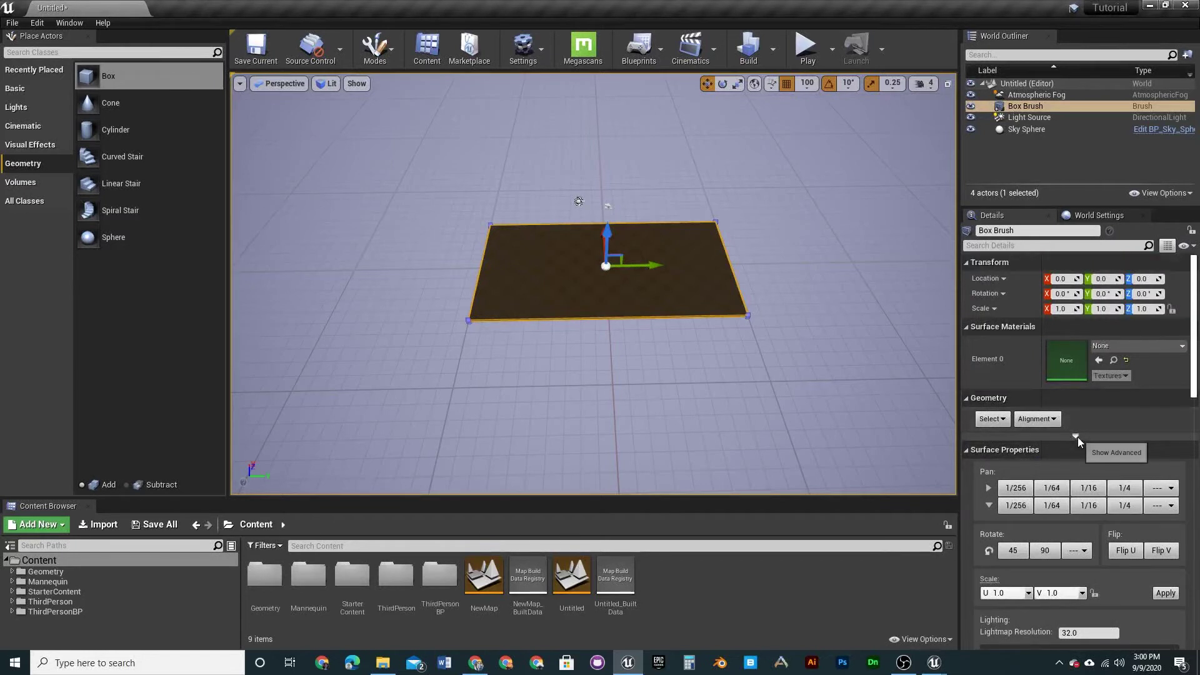
{"action": "left_click", "coordinate": [1077, 436]}
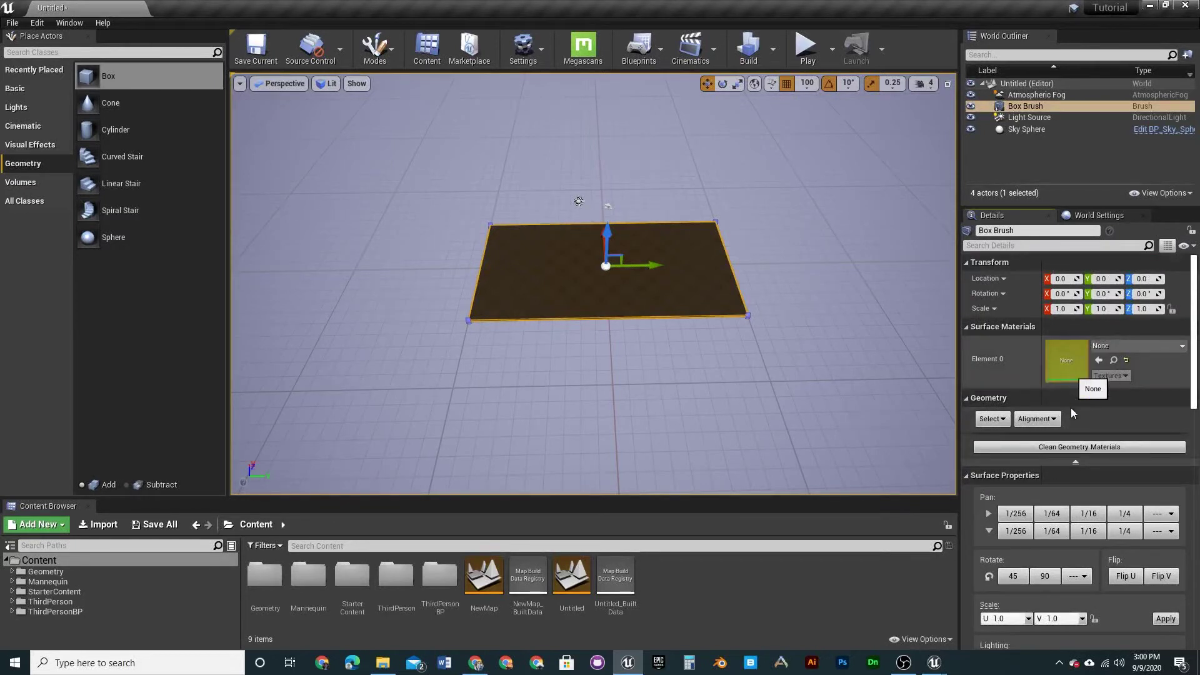
{"action": "scroll", "coordinate": [1094, 520], "scroll_direction": "down", "scroll_amount": 3}
{"action": "scroll", "coordinate": [1094, 521], "scroll_direction": "down", "scroll_amount": 4}
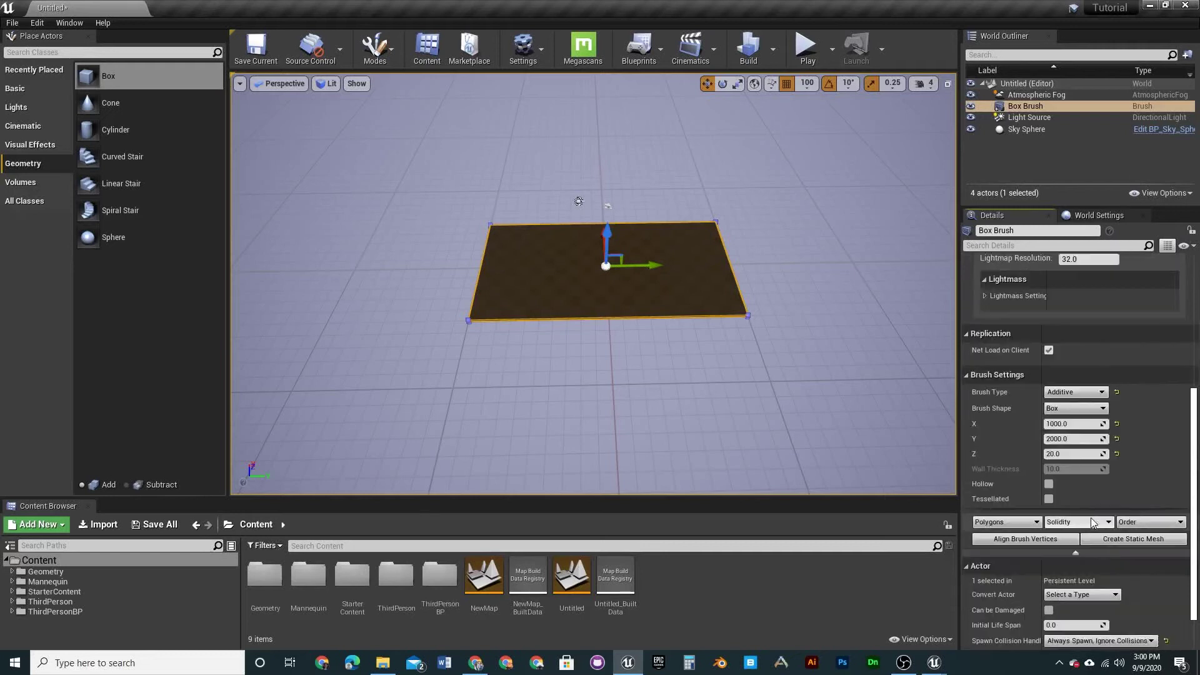
- Convert the box brush into a static mesh named Platform in the Content folder
{"action": "left_click", "coordinate": [1147, 500]}
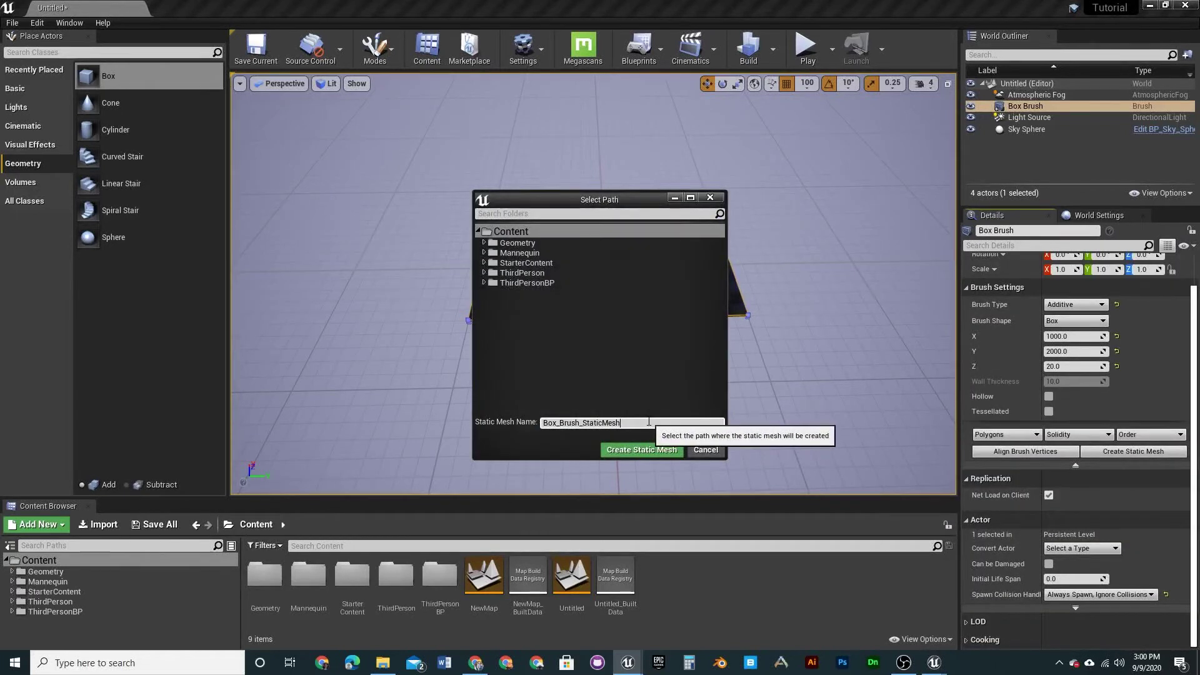
{"action": "key", "text": "BackSpace"}
{"action": "key", "text": "BackSpace"}
{"action": "key", "text": "BackSpace"}
{"action": "key", "text": "BackSpace"}
{"action": "key", "text": "BackSpace"}
{"action": "key", "text": "BackSpace"}
{"action": "key", "text": "BackSpace"}
{"action": "key", "text": "BackSpace"}
{"action": "key", "text": "BackSpace"}
{"action": "key", "text": "BackSpace"}
{"action": "key", "text": "BackSpace"}
{"action": "key", "text": "BackSpace"}
{"action": "key", "text": "BackSpace"}
{"action": "key", "text": "BackSpace"}
{"action": "key", "text": "BackSpace"}
{"action": "key", "text": "BackSpace"}
{"action": "key", "text": "BackSpace"}
{"action": "key", "text": "BackSpace"}
{"action": "key", "text": "BackSpace"}
{"action": "key", "text": "BackSpace"}
{"action": "type", "text": "P"}
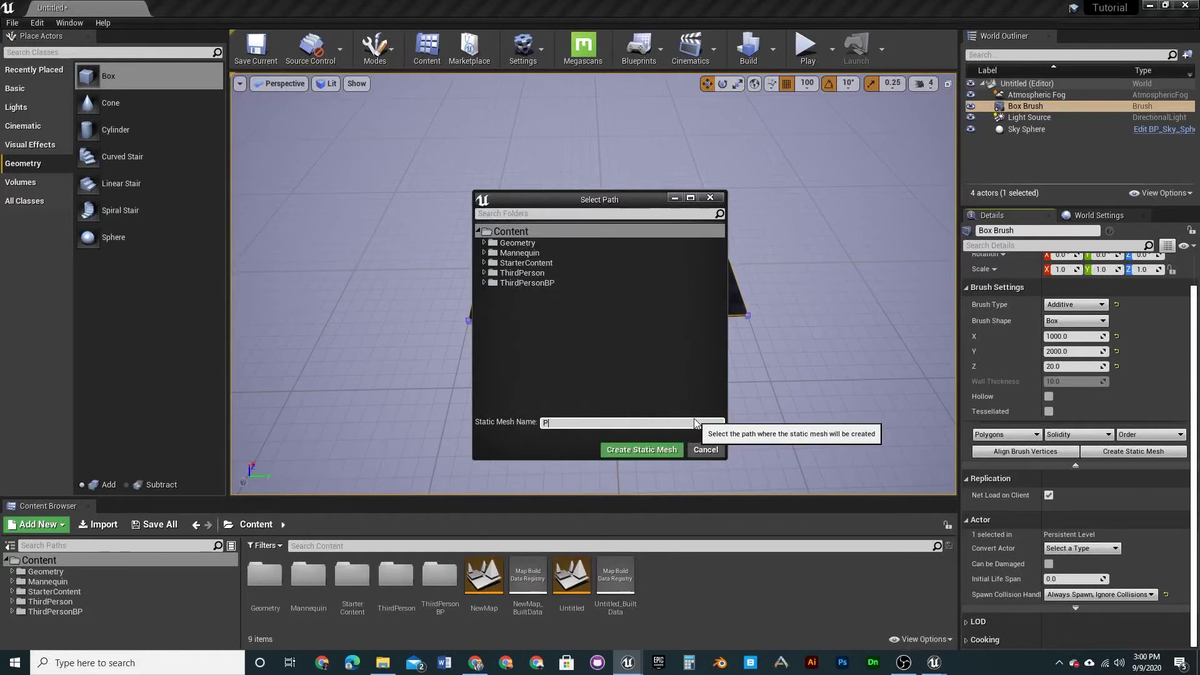
{"action": "type", "text": "latform"}
{"action": "left_click", "coordinate": [657, 455]}
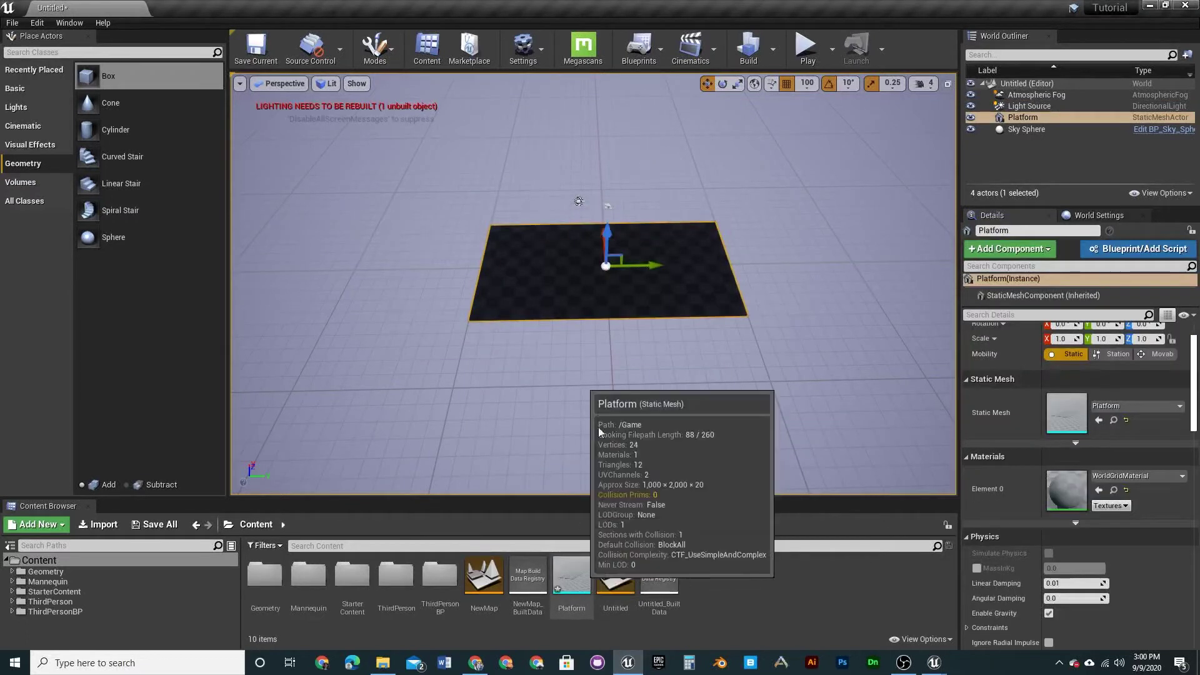
- Move the Platform mesh down 100 units and reset its location to the origin
{"action": "left_click_drag", "start_coordinate": [607, 240], "coordinate": [607, 249]}
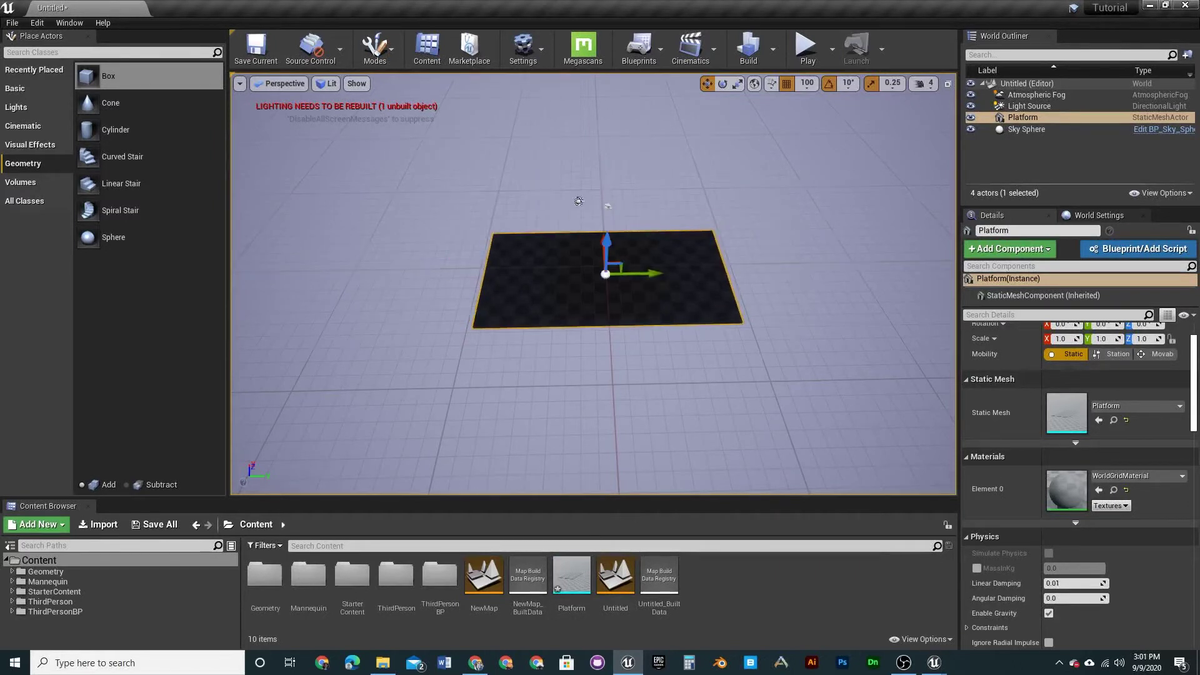
{"action": "right_click_drag", "start_coordinate": [803, 282], "coordinate": [803, 262]}
{"action": "scroll", "coordinate": [1152, 361], "scroll_direction": "up", "scroll_amount": 1}
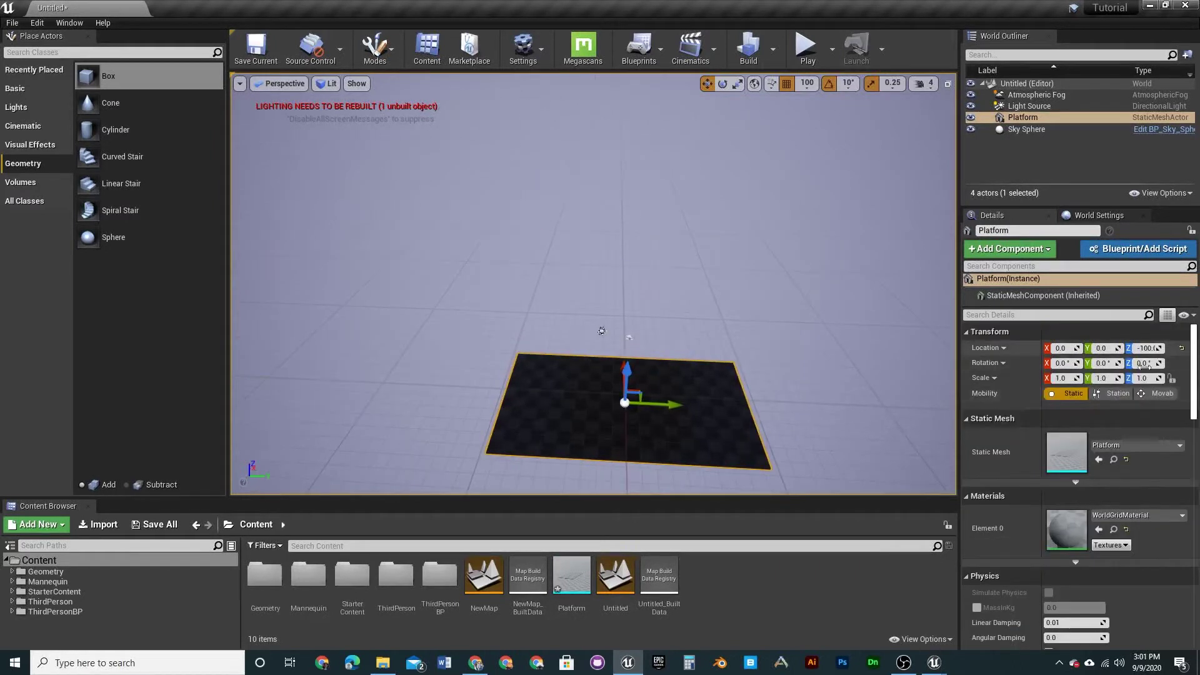
{"action": "left_click", "coordinate": [1181, 348]}
{"action": "right_click_drag", "start_coordinate": [878, 226], "coordinate": [947, 226]}
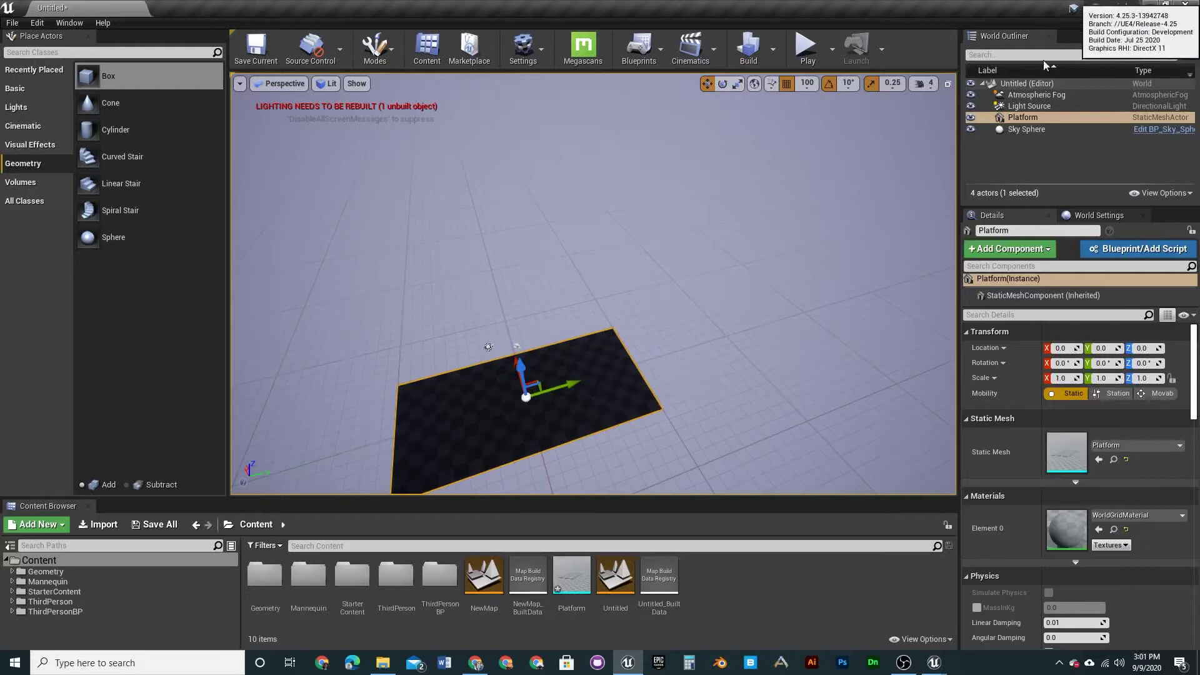
{"action": "right_click_drag", "start_coordinate": [742, 313], "coordinate": [815, 291]}
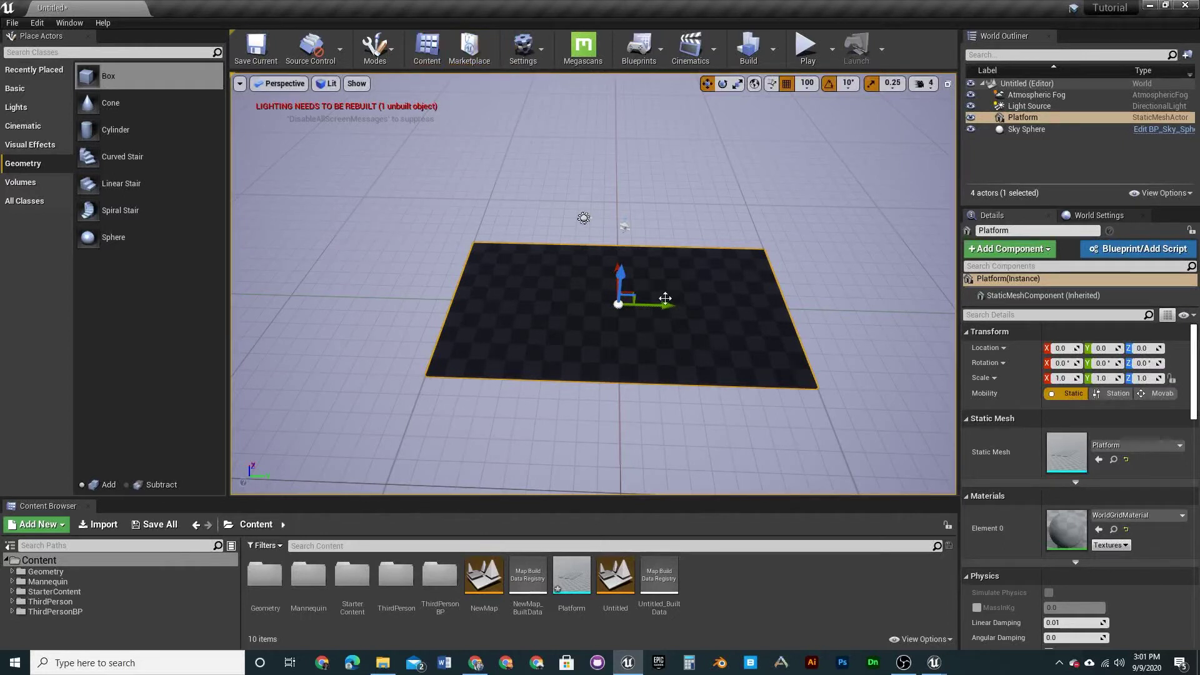
- Create a Blueprint Class with Actor as its parent, keep the name NewBlueprint, and open it for editing
{"action": "right_click", "coordinate": [737, 573]}
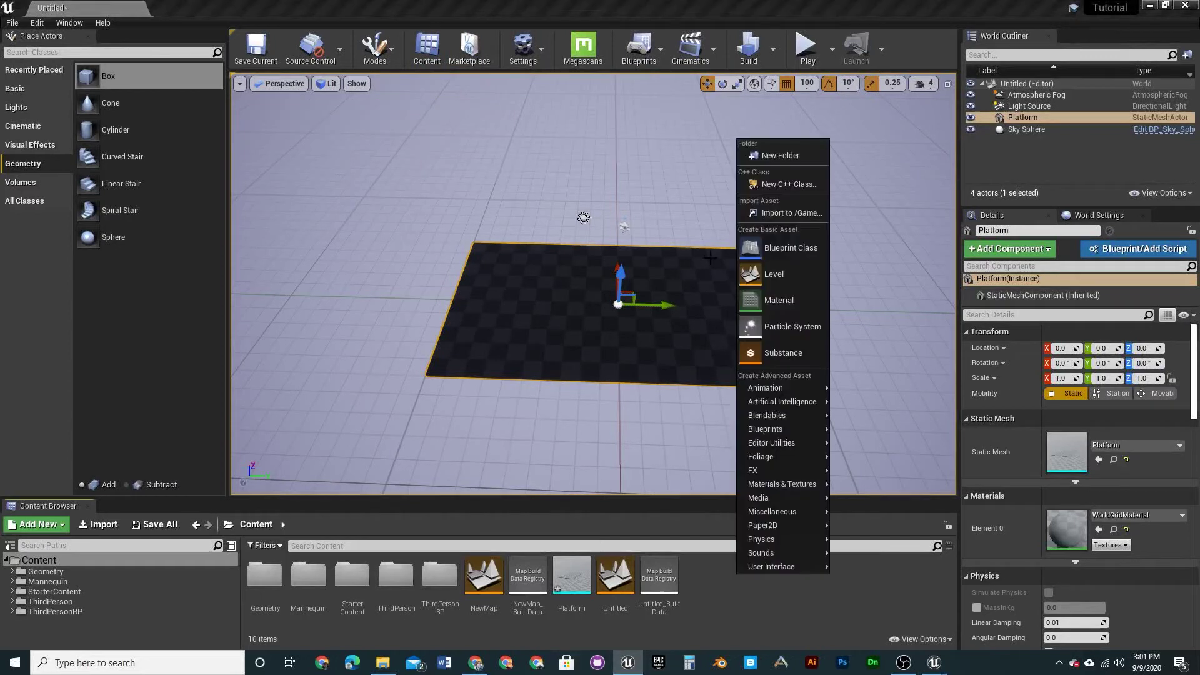
{"action": "left_click", "coordinate": [775, 250]}
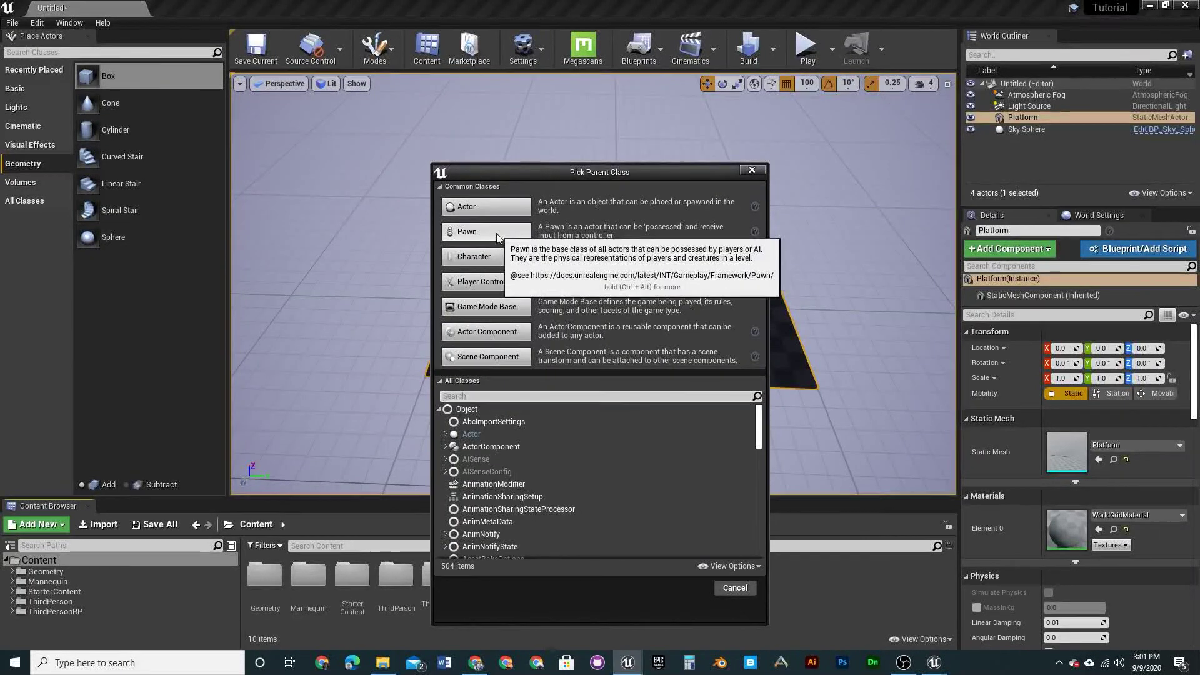
{"action": "left_click", "coordinate": [497, 237]}
{"action": "key", "text": "Return"}
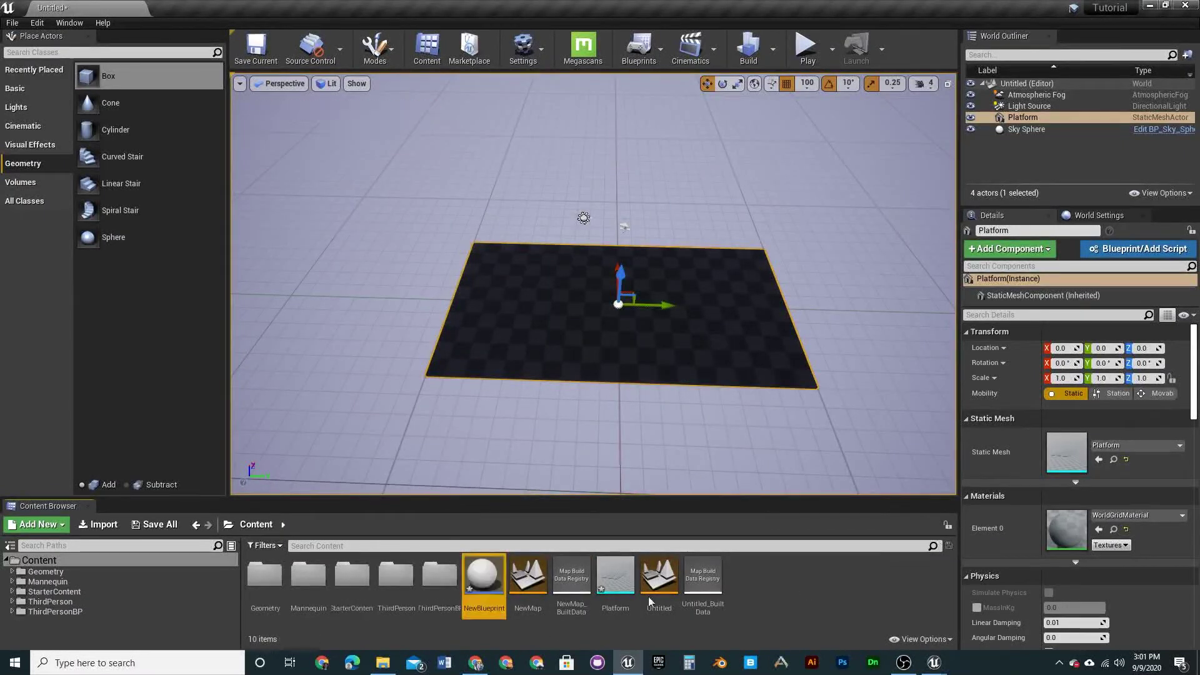
{"action": "double_click", "coordinate": [483, 576]}
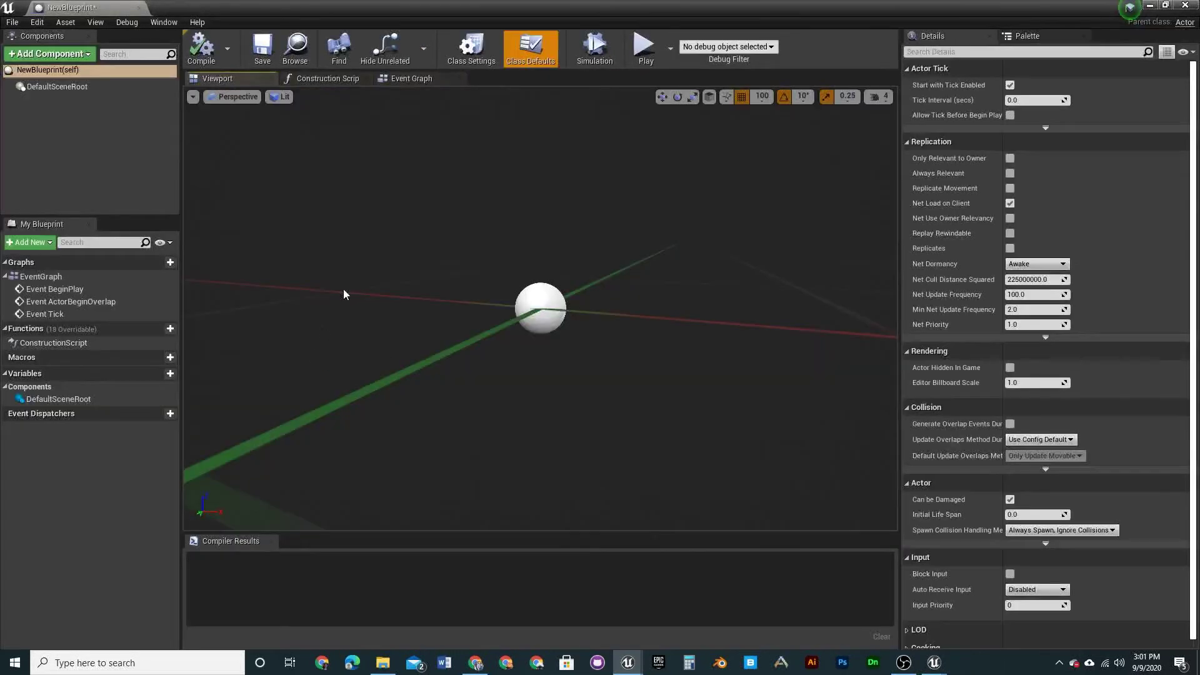
- Add a Static Mesh component named platform to the blueprint
{"action": "left_click", "coordinate": [52, 57]}
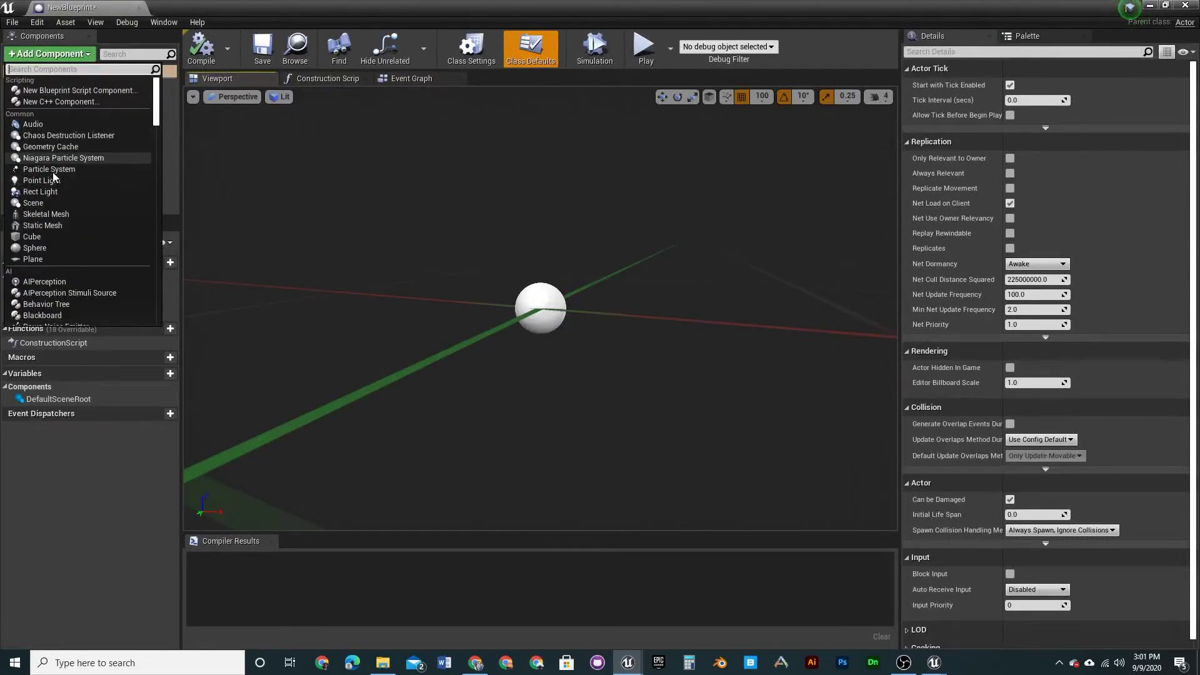
{"action": "left_click", "coordinate": [66, 225]}
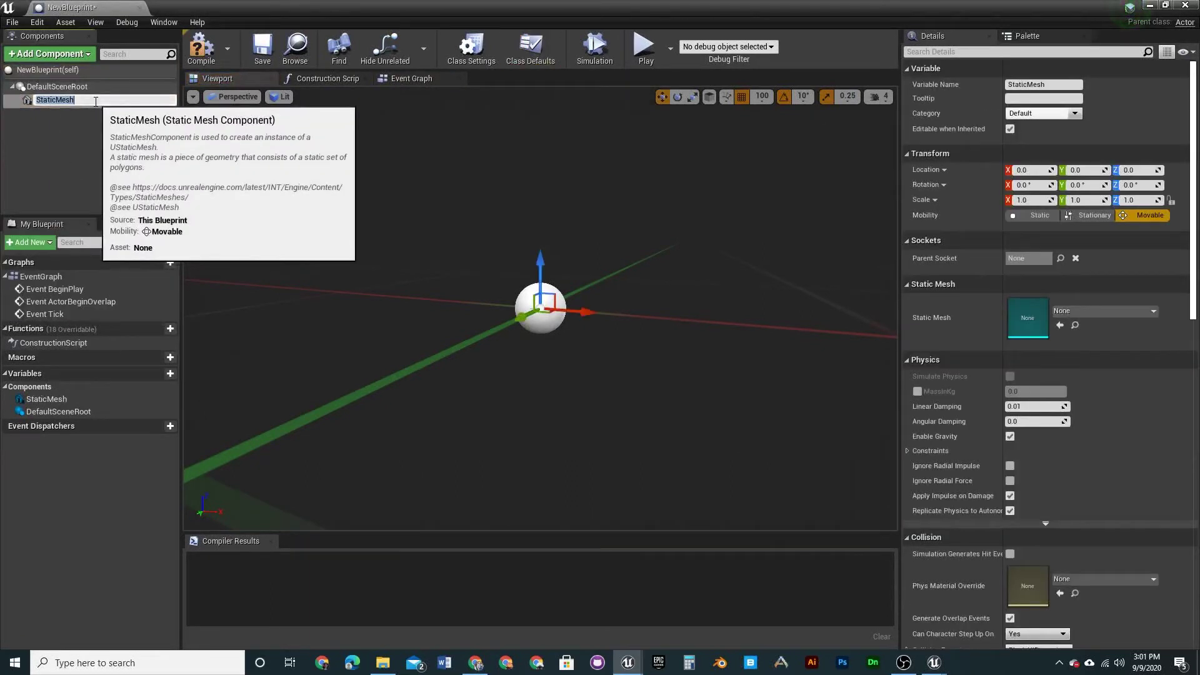
{"action": "type", "text": "platform"}
{"action": "key", "text": "Return"}
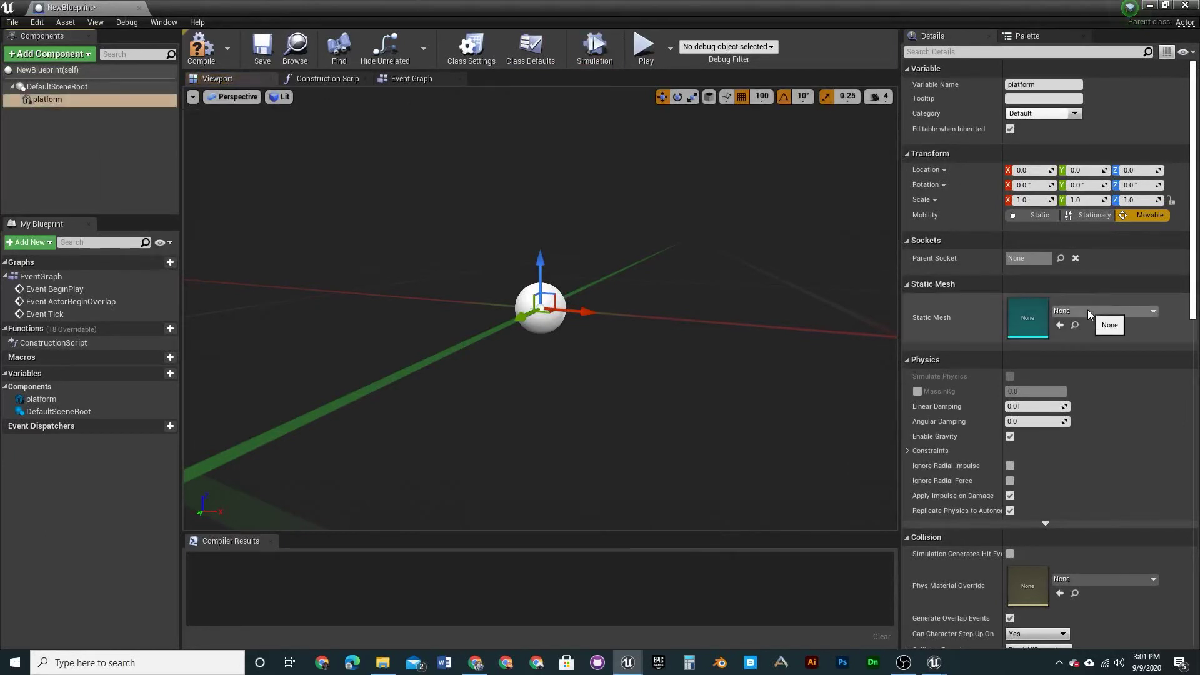
- Assign the Platform static mesh to the platform component
{"action": "left_click", "coordinate": [1090, 310]}
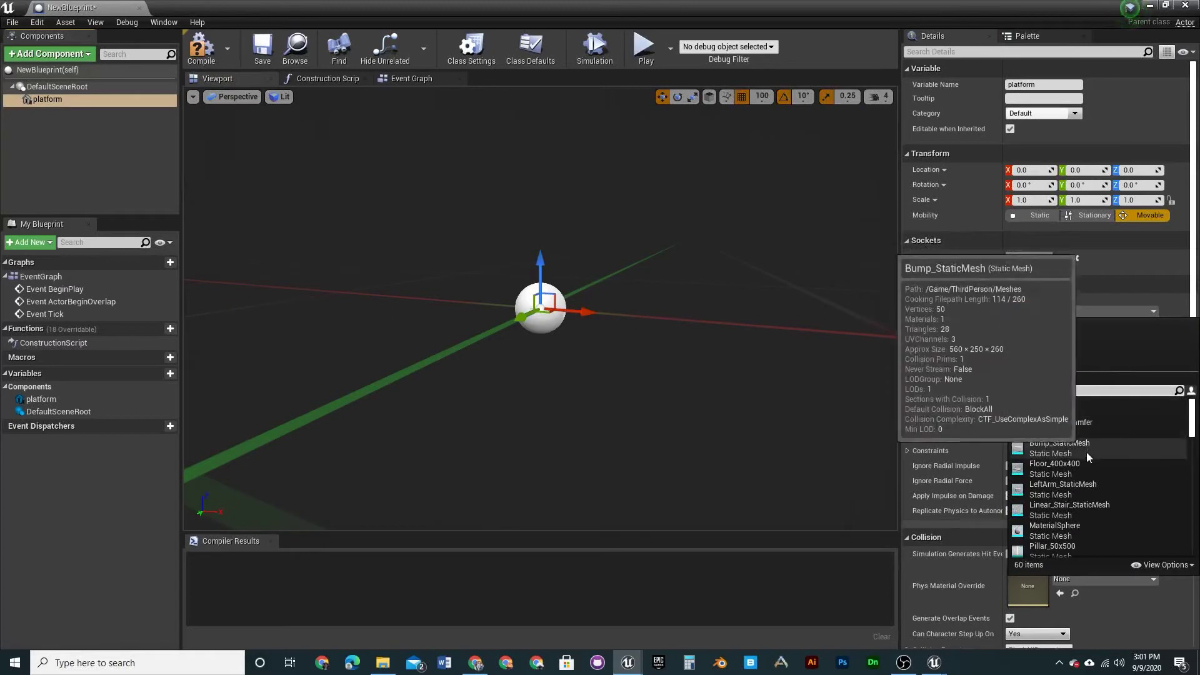
{"action": "scroll", "coordinate": [1076, 474], "scroll_direction": "down", "scroll_amount": 1}
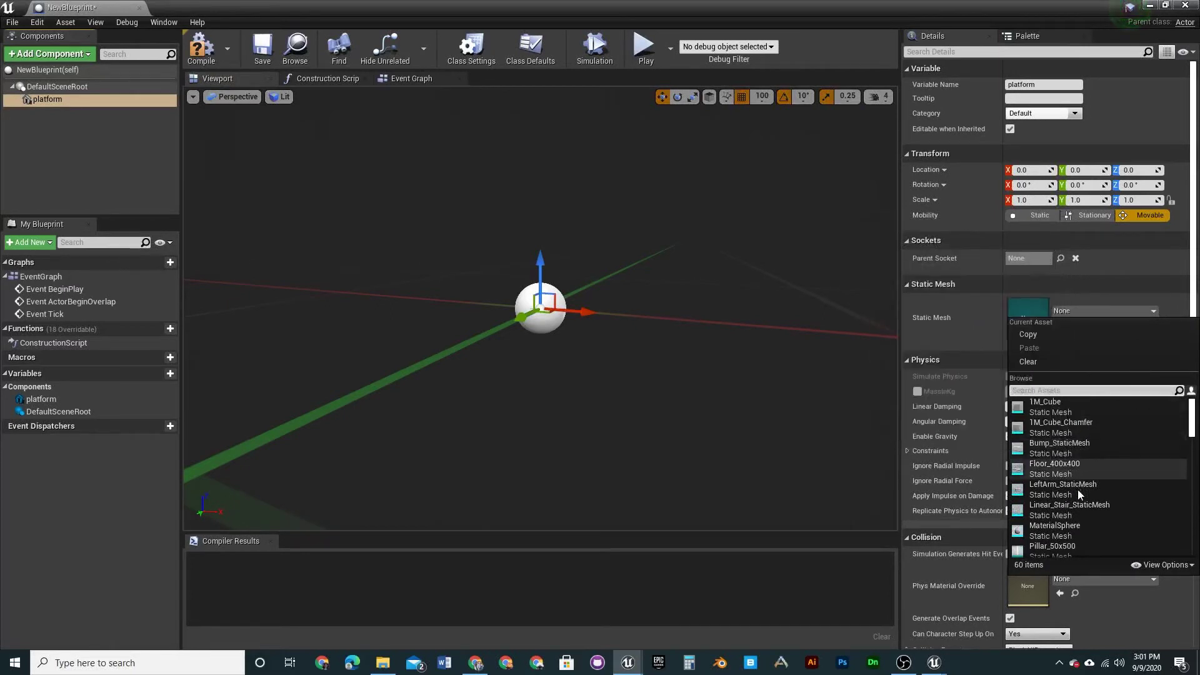
{"action": "scroll", "coordinate": [1074, 521], "scroll_direction": "down", "scroll_amount": 4}
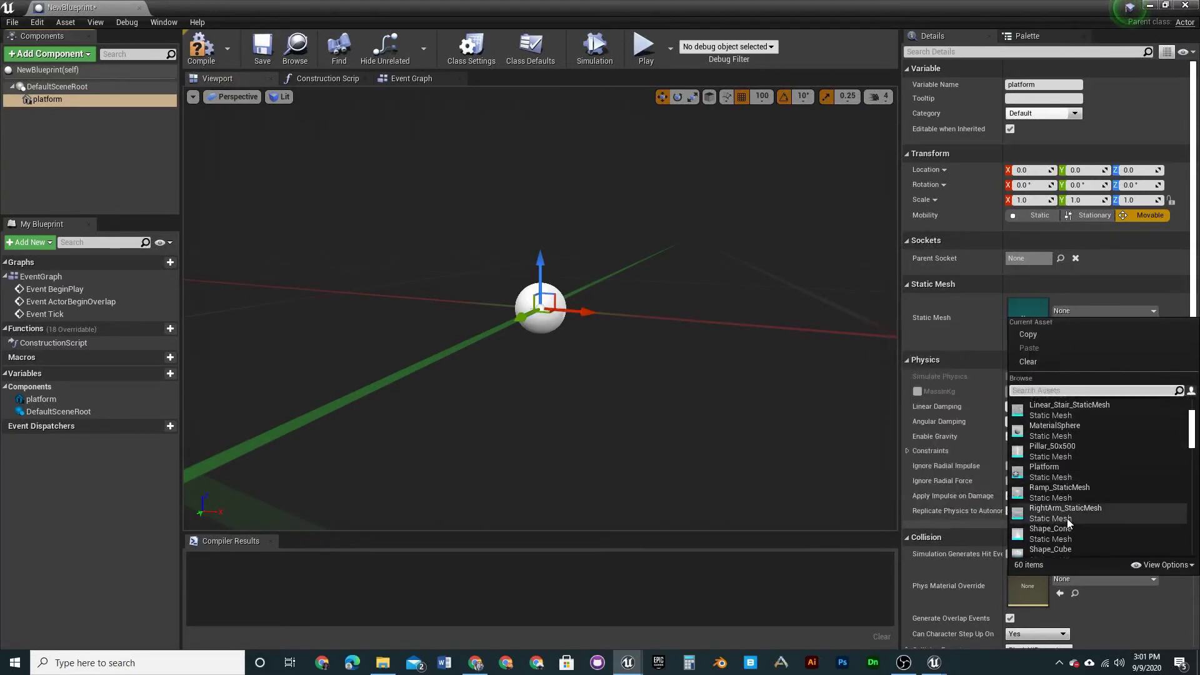
{"action": "left_click", "coordinate": [1056, 473]}
{"action": "scroll", "coordinate": [627, 246], "scroll_direction": "down", "scroll_amount": 5}
{"action": "right_click_drag", "start_coordinate": [629, 244], "coordinate": [781, 256]}
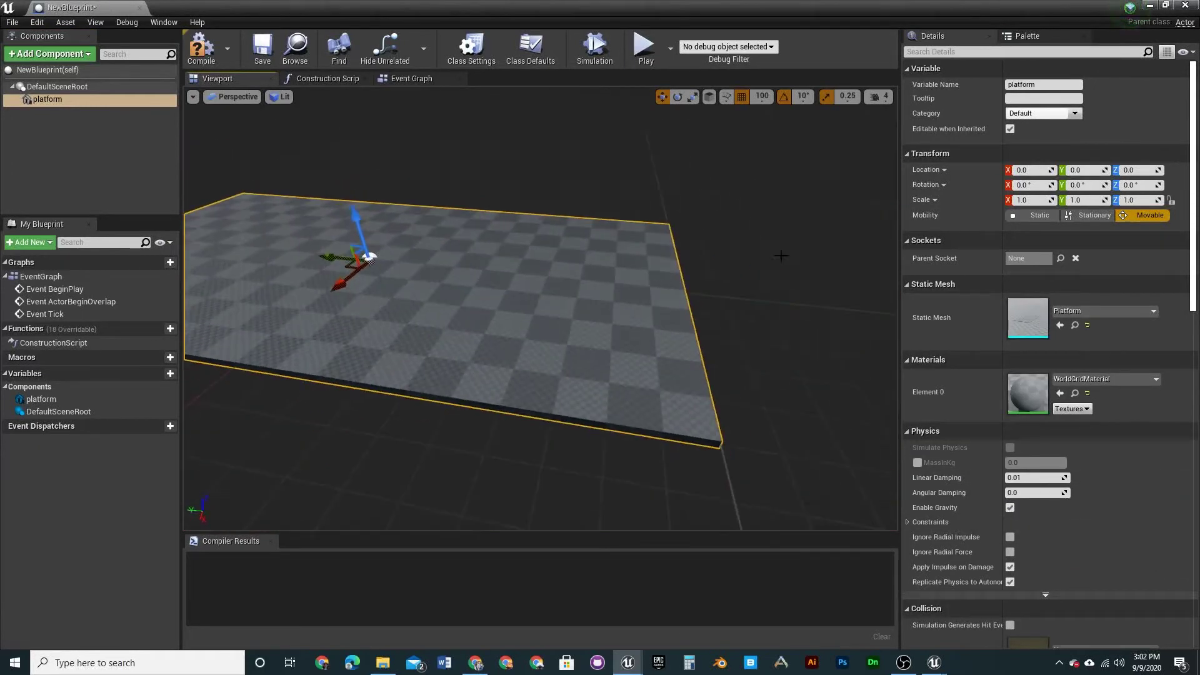
- Apply the M_Brick_Clay_New material to Element 0 of the platform component
{"action": "left_click", "coordinate": [1140, 377]}
{"action": "left_click", "coordinate": [1077, 309]}
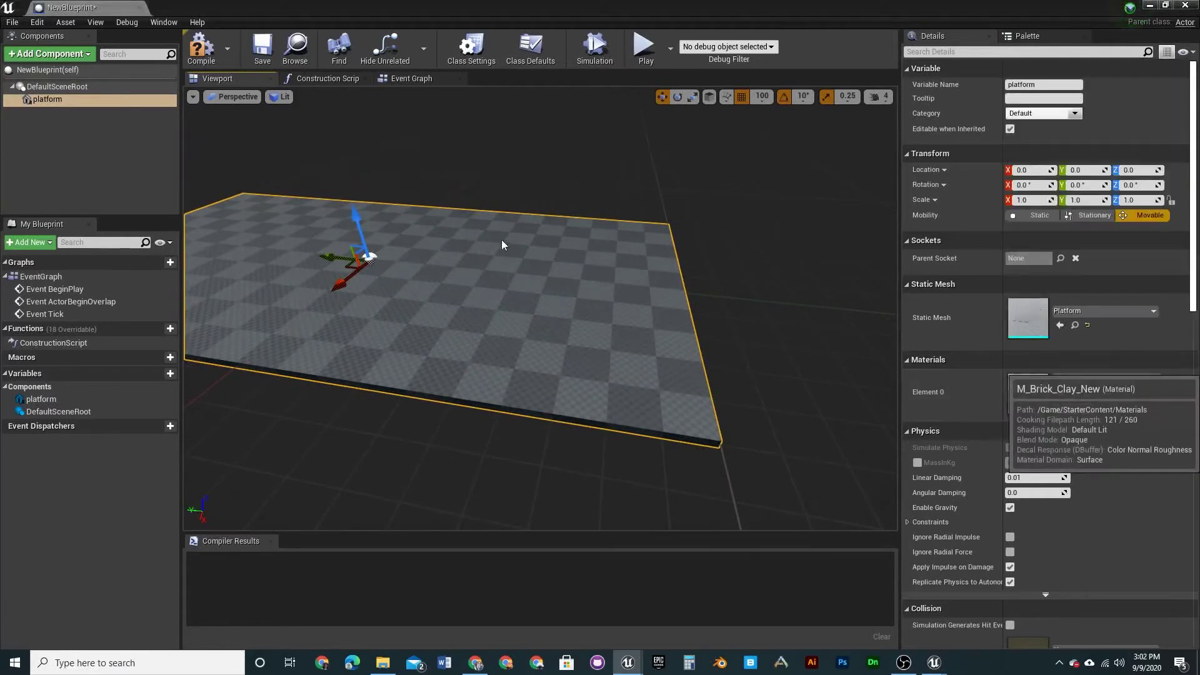
{"action": "right_click_drag", "start_coordinate": [625, 312], "coordinate": [610, 262]}
{"action": "right_click_drag", "start_coordinate": [611, 220], "coordinate": [676, 273]}
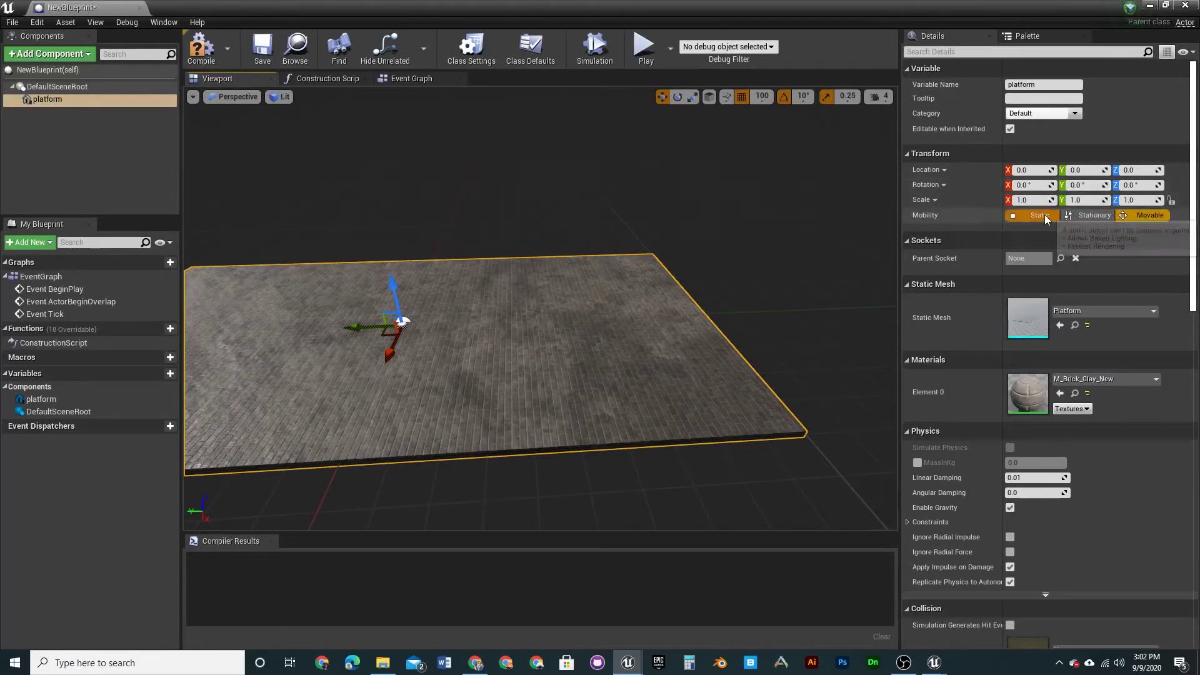
- Switch the platform component's mobility to Static and return it to Movable
{"action": "left_click", "coordinate": [1039, 215]}
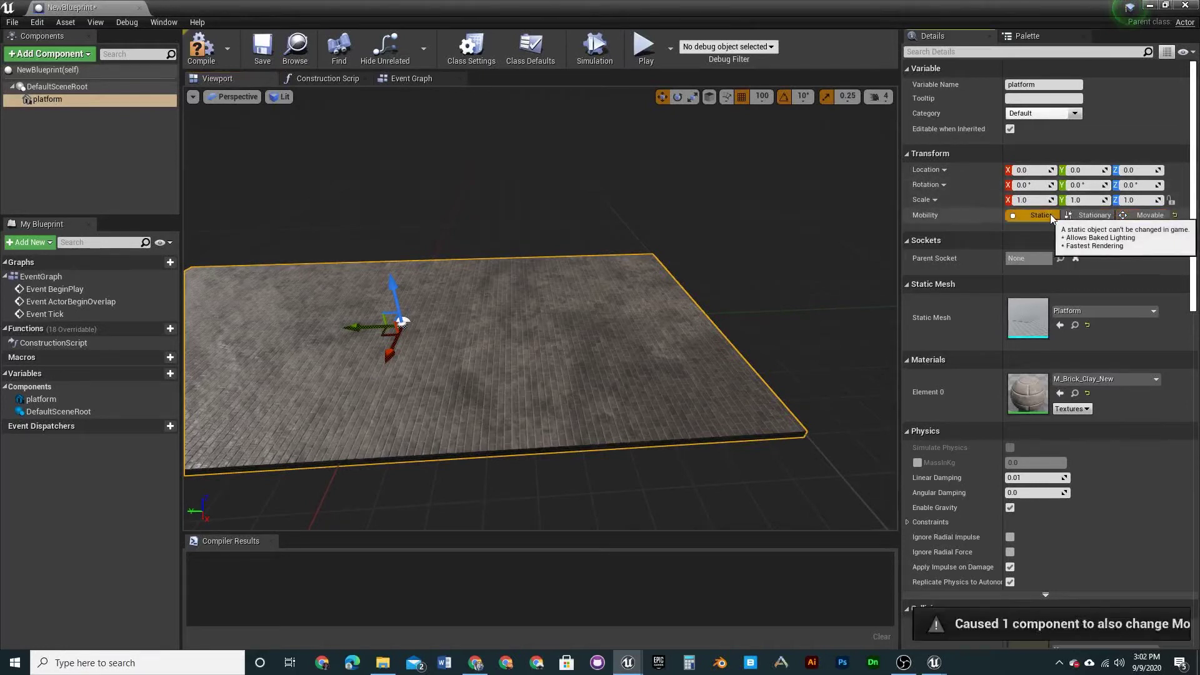
{"action": "left_click", "coordinate": [1149, 216]}
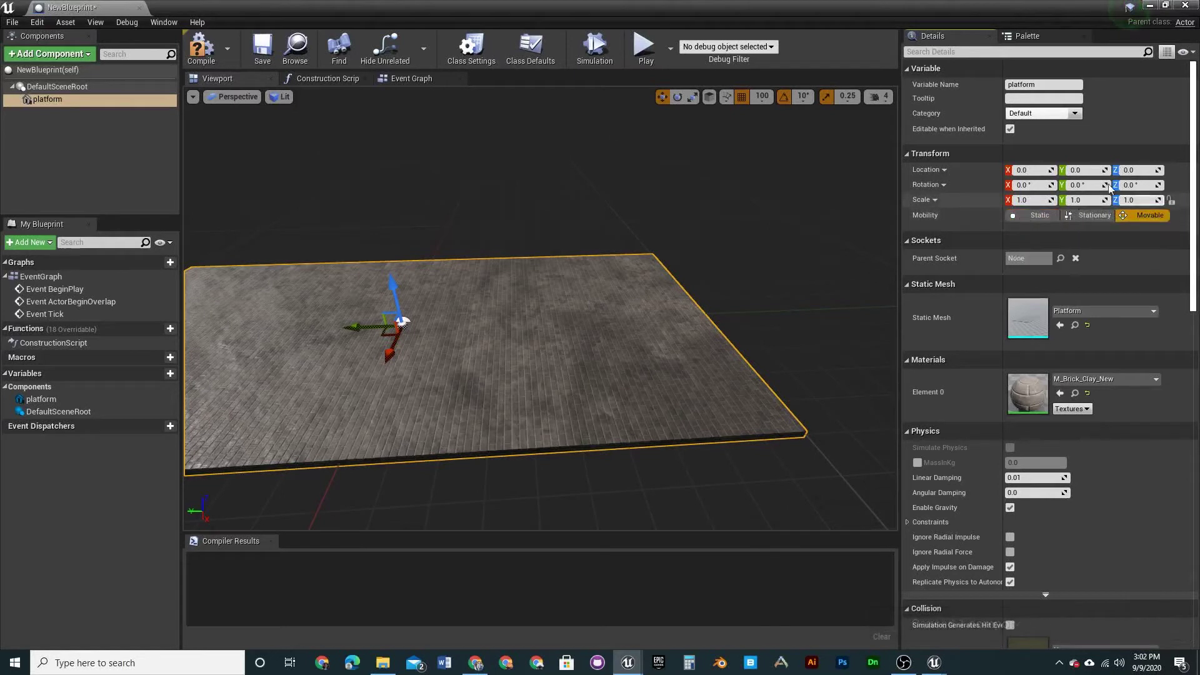
{"action": "left_click", "coordinate": [1090, 218]}
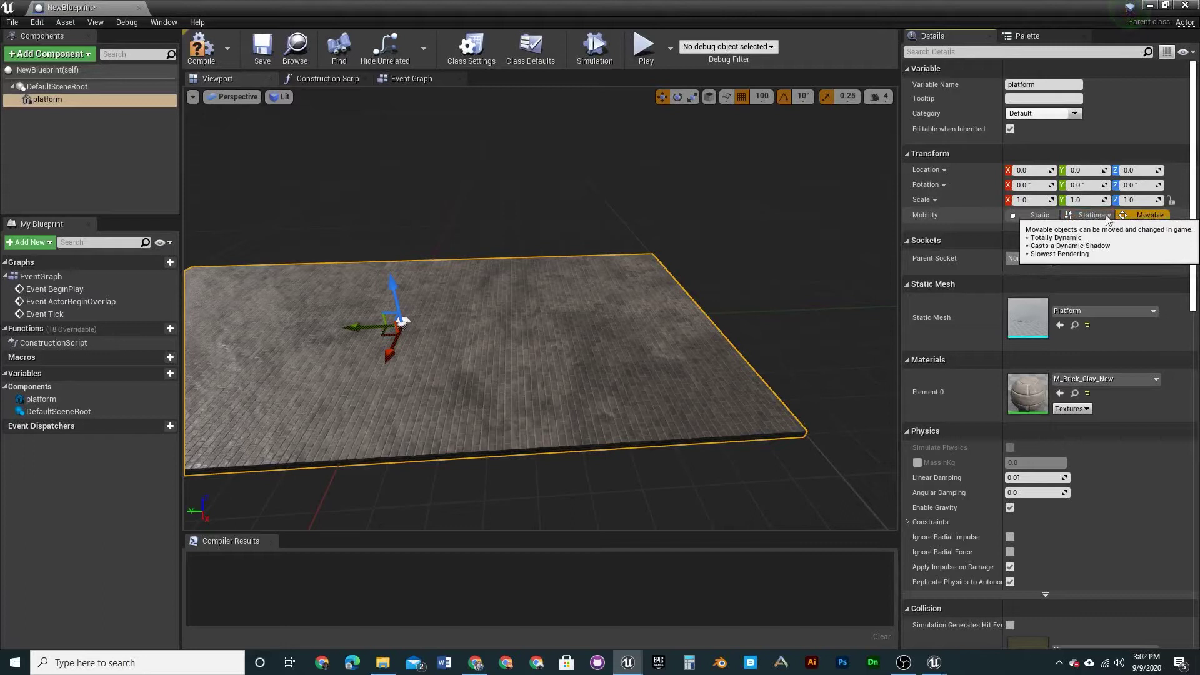
- Compile the blueprint, show its Event Graph and dock the blueprint editor beside the level editor
{"action": "left_click", "coordinate": [214, 44]}
{"action": "left_click", "coordinate": [440, 80]}
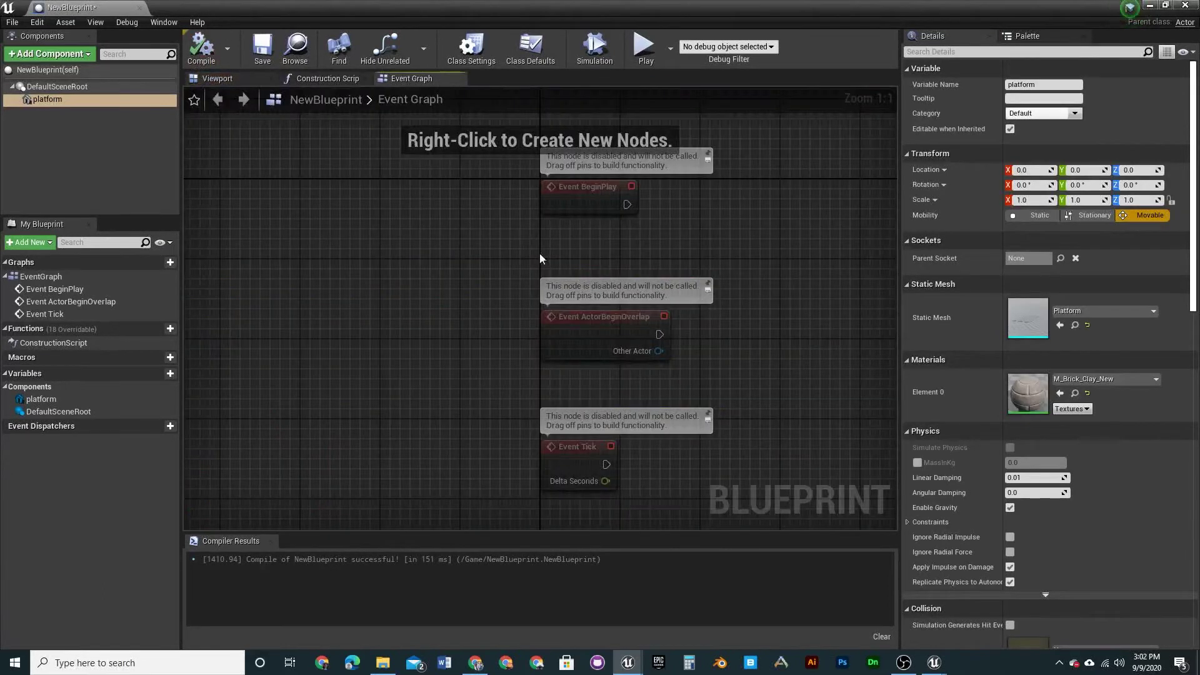
{"action": "scroll", "coordinate": [429, 235], "scroll_direction": "down", "scroll_amount": 4}
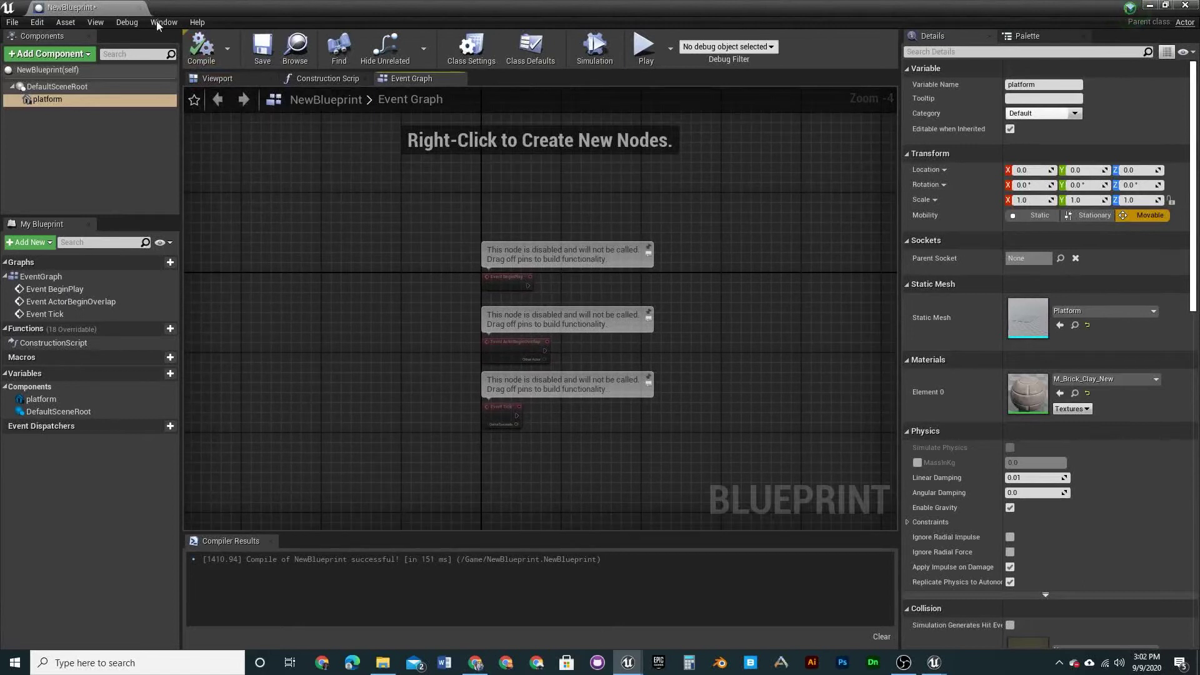
{"action": "left_click_drag", "start_coordinate": [82, 7], "coordinate": [211, 9]}
{"action": "left_click", "coordinate": [50, 7]}
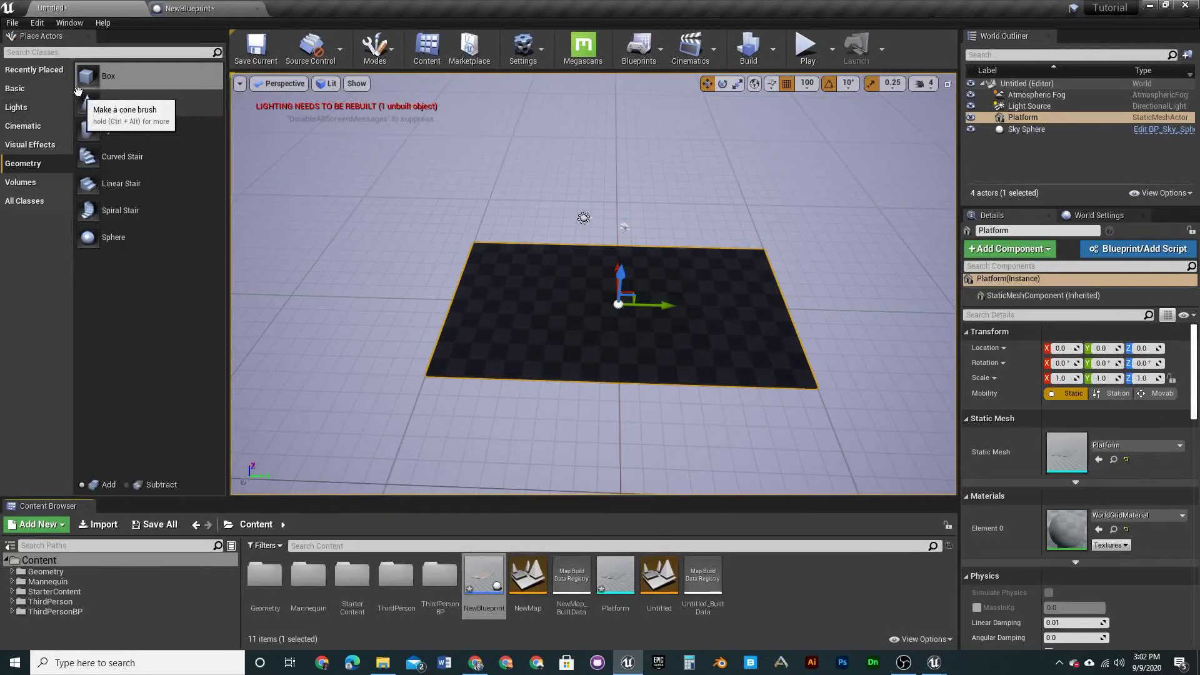
{"action": "left_click", "coordinate": [12, 23]}
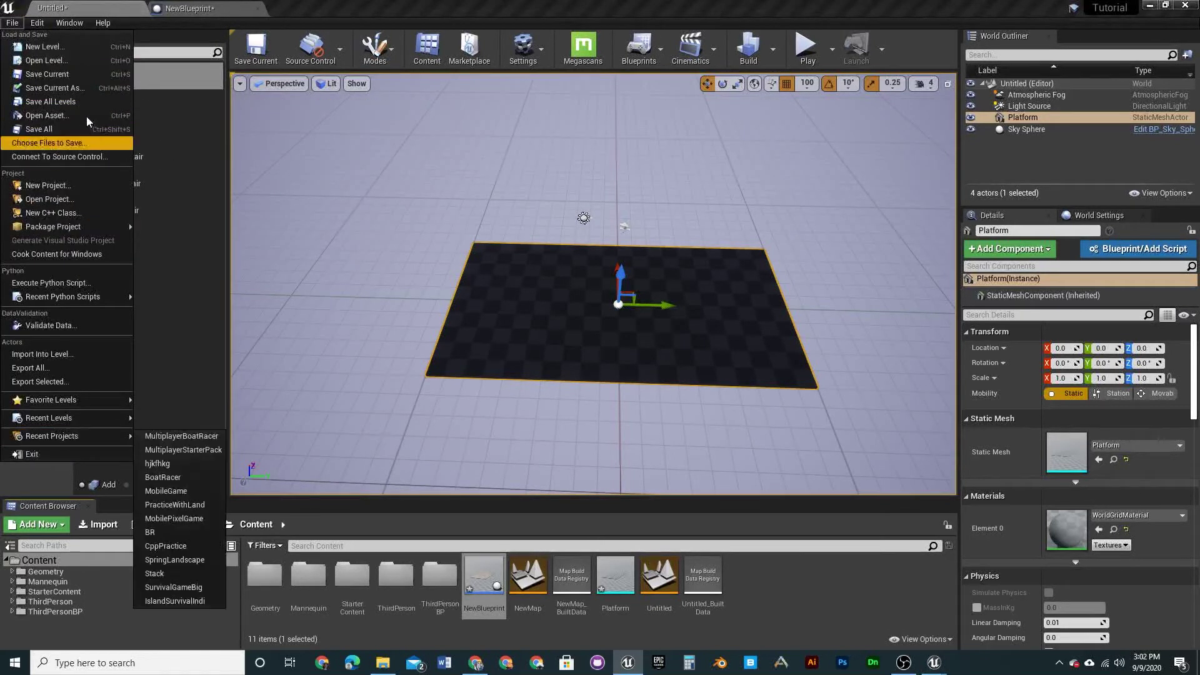
{"action": "left_click", "coordinate": [34, 23]}
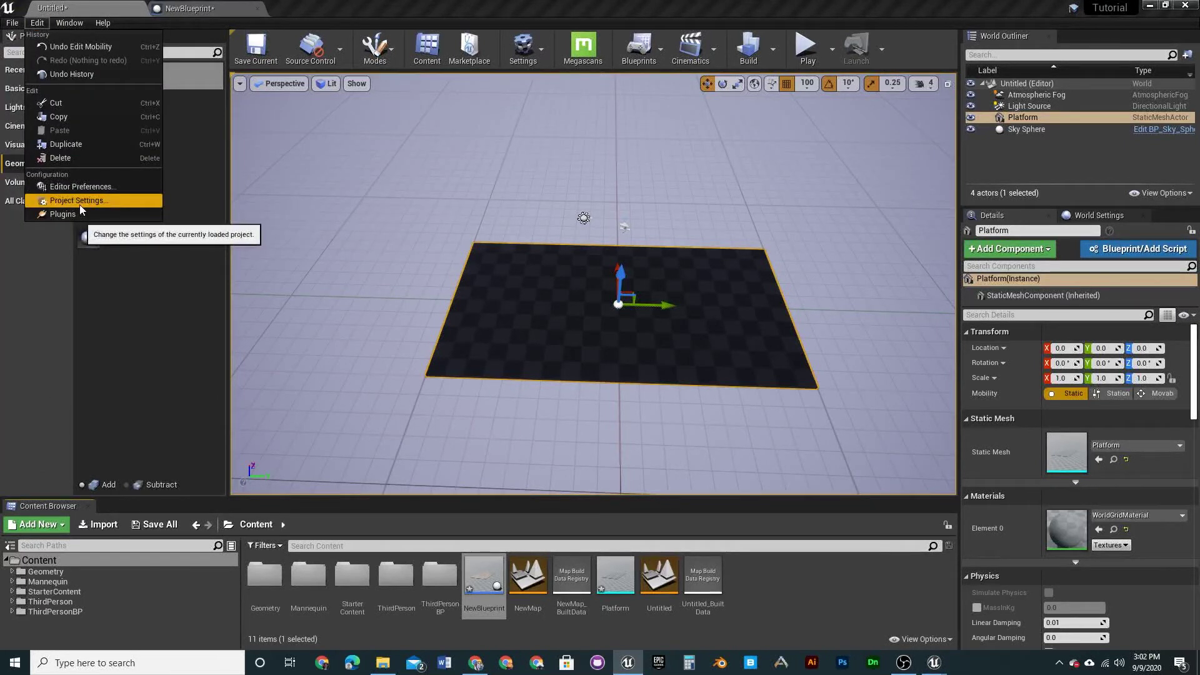
{"action": "left_click", "coordinate": [94, 413]}
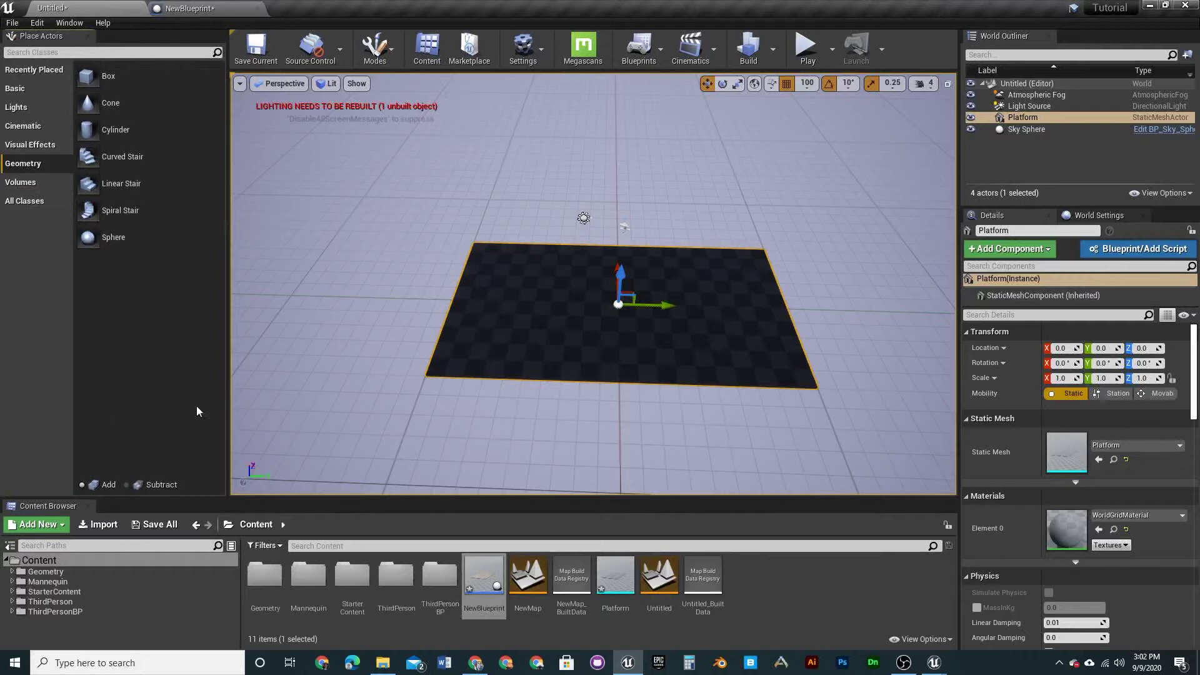
{"action": "left_click", "coordinate": [200, 8]}
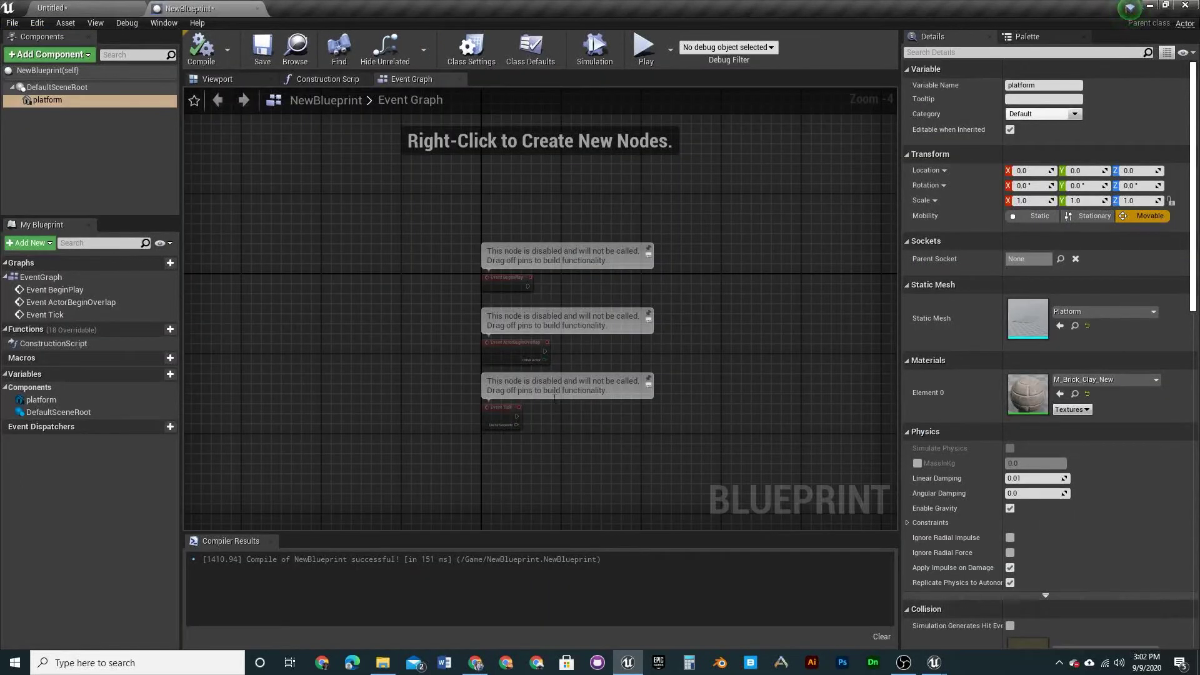
- Delete the Event BeginPlay and Event ActorBeginOverlap nodes from the Event Graph
{"action": "scroll", "coordinate": [528, 331], "scroll_direction": "up", "scroll_amount": 4}
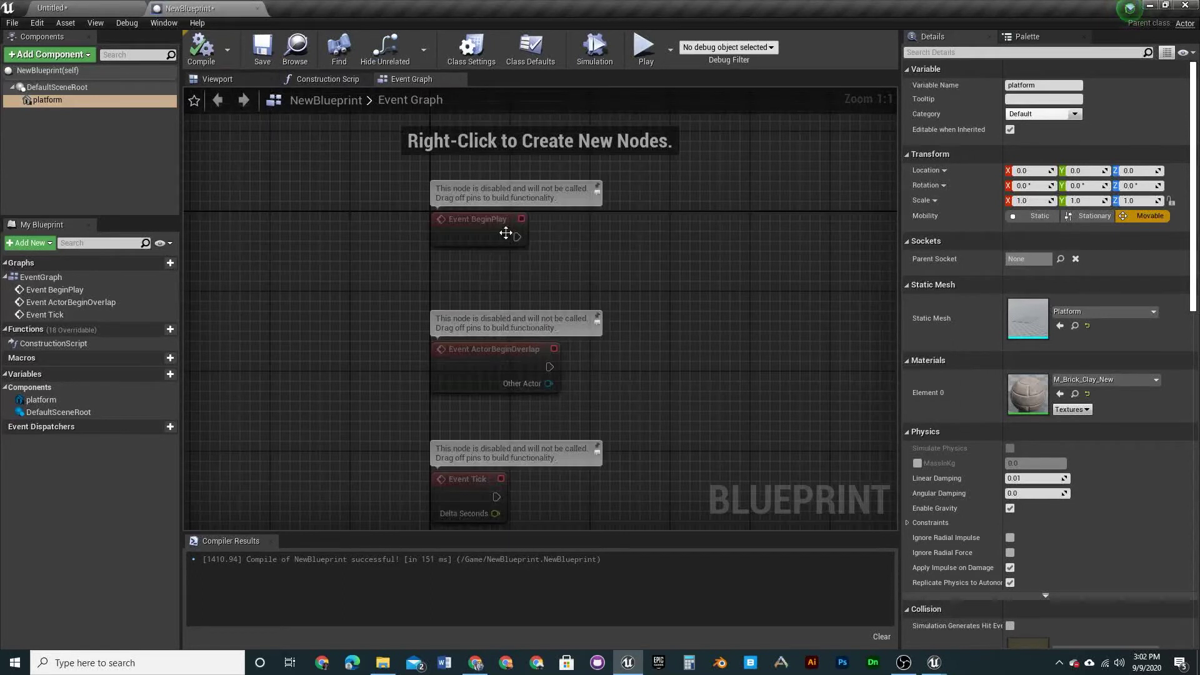
{"action": "left_click", "coordinate": [476, 230]}
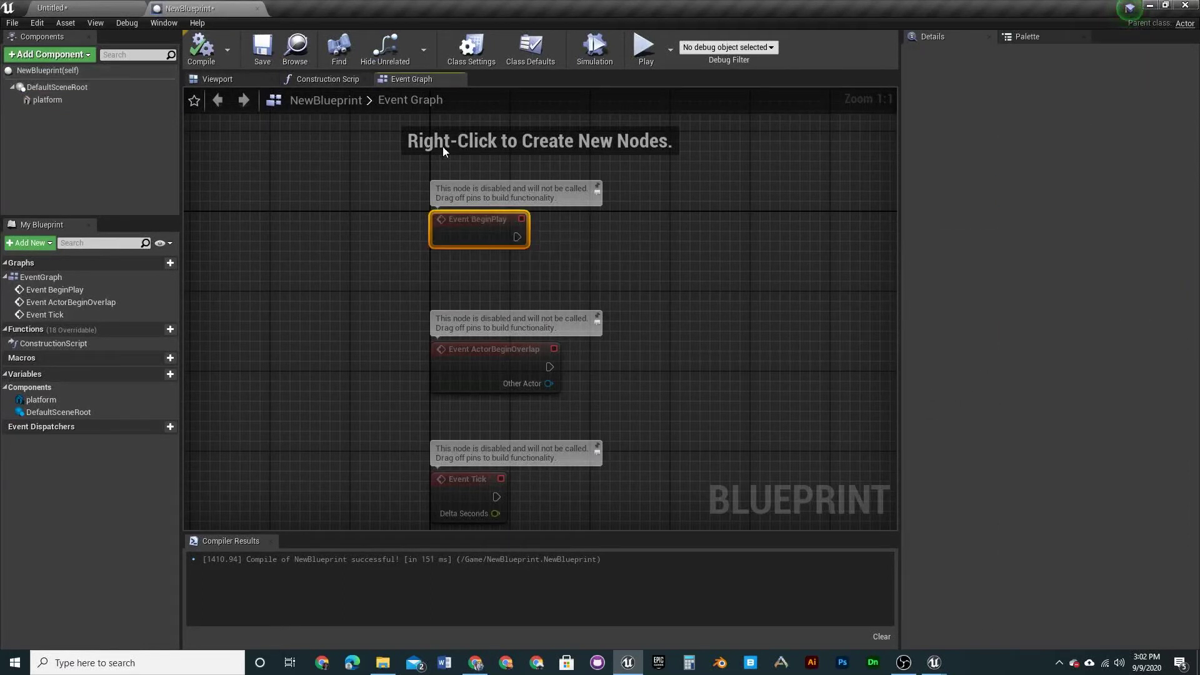
{"action": "key", "text": "Delete"}
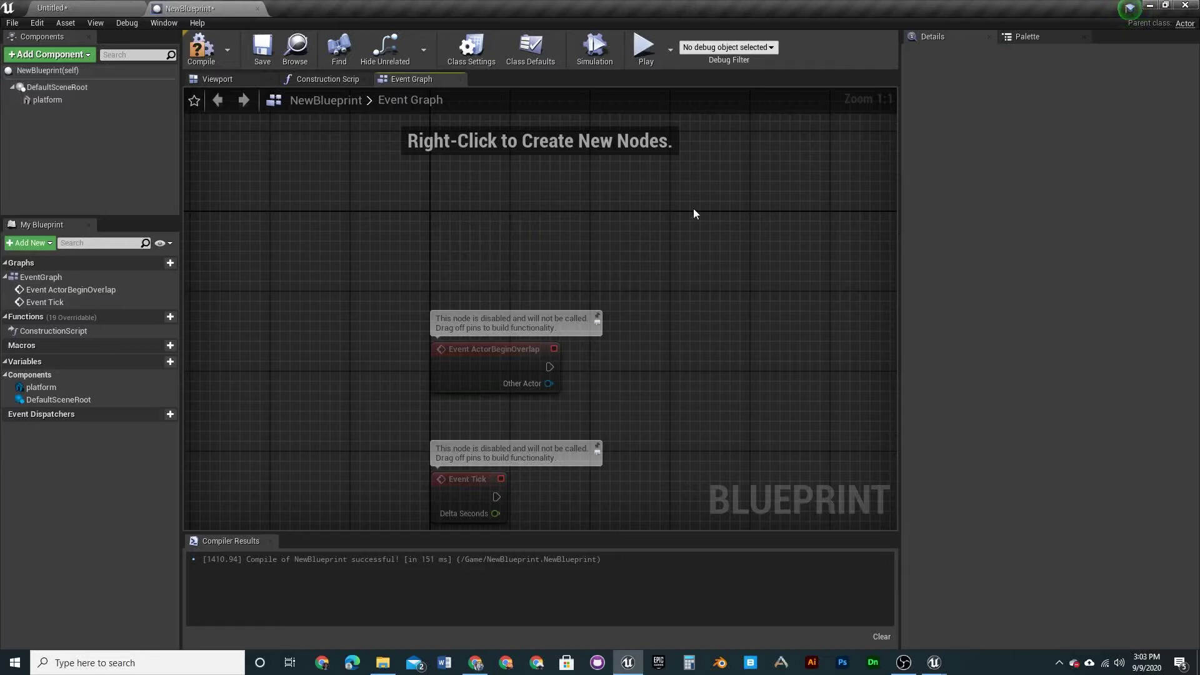
{"action": "right_click_drag", "start_coordinate": [559, 241], "coordinate": [509, 371]}
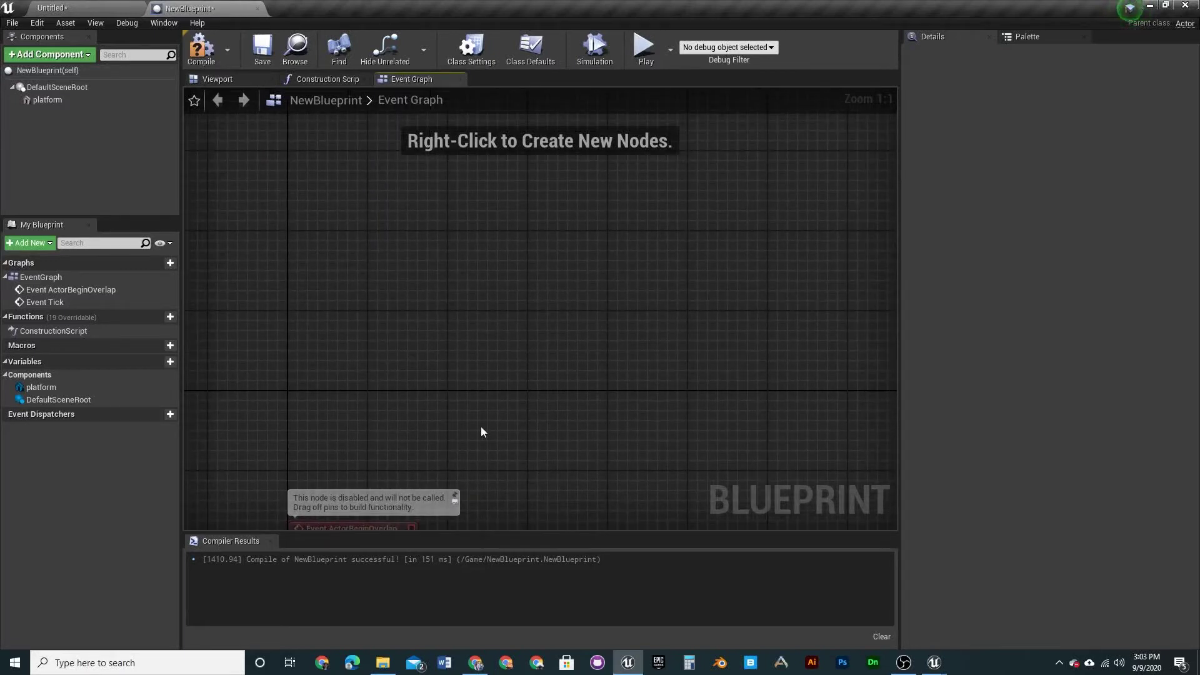
{"action": "scroll", "coordinate": [379, 470], "scroll_direction": "down", "scroll_amount": 4}
{"action": "right_click_drag", "start_coordinate": [458, 526], "coordinate": [511, 375]}
{"action": "left_click", "coordinate": [362, 399]}
{"action": "key", "text": "Delete"}
- Search the actions available from Event Tick's execution output for "get mouse", and clear the search
{"action": "left_click_drag", "start_coordinate": [339, 453], "coordinate": [489, 280]}
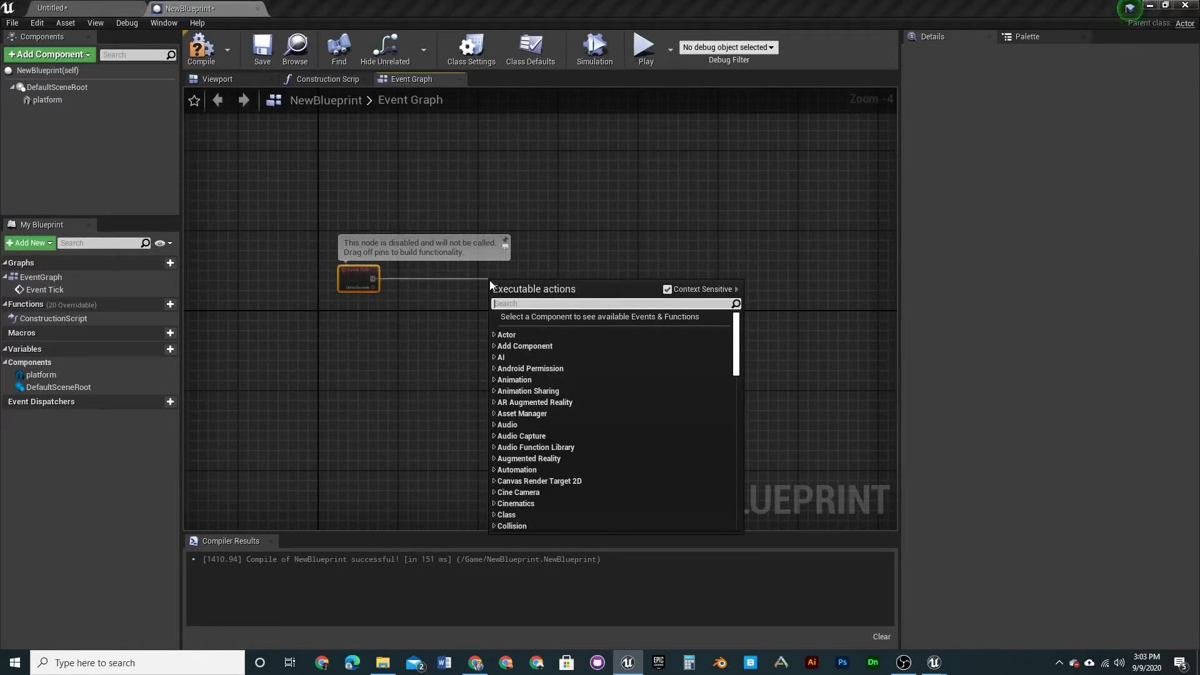
{"action": "type", "text": "get mo"}
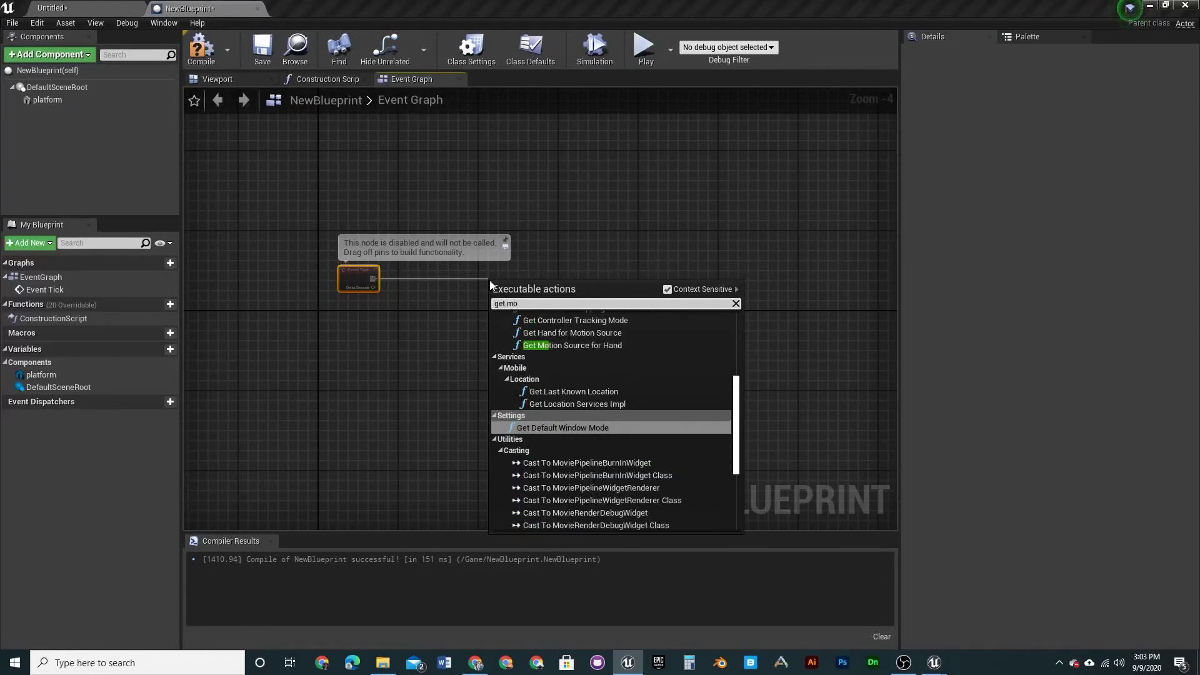
{"action": "type", "text": "use"}
{"action": "key", "text": "BackSpace"}
{"action": "key", "text": "BackSpace"}
{"action": "key", "text": "BackSpace"}
{"action": "key", "text": "BackSpace"}
{"action": "key", "text": "BackSpace"}
{"action": "key", "text": "BackSpace"}
{"action": "key", "text": "BackSpace"}
{"action": "key", "text": "BackSpace"}
{"action": "key", "text": "BackSpace"}
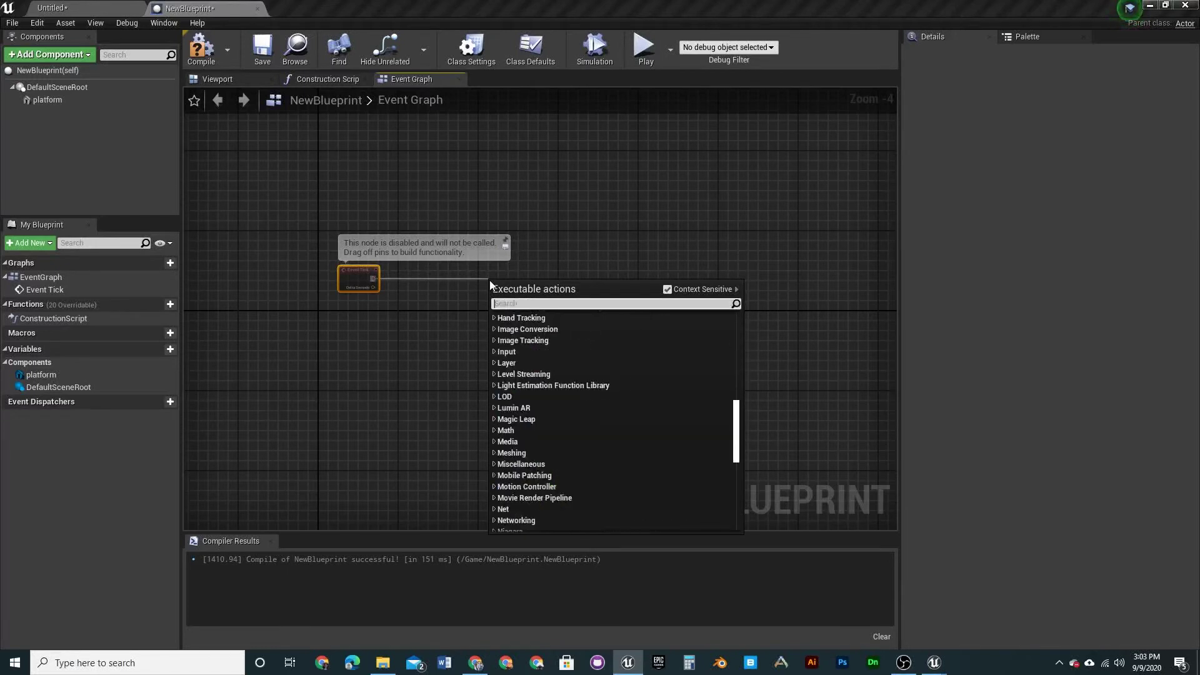
- Browse the Input category of executable actions for Event Tick, examining its Mouse Input, Motion Tracking and Touch Input groups
{"action": "scroll", "coordinate": [505, 487], "scroll_direction": "down", "scroll_amount": 5}
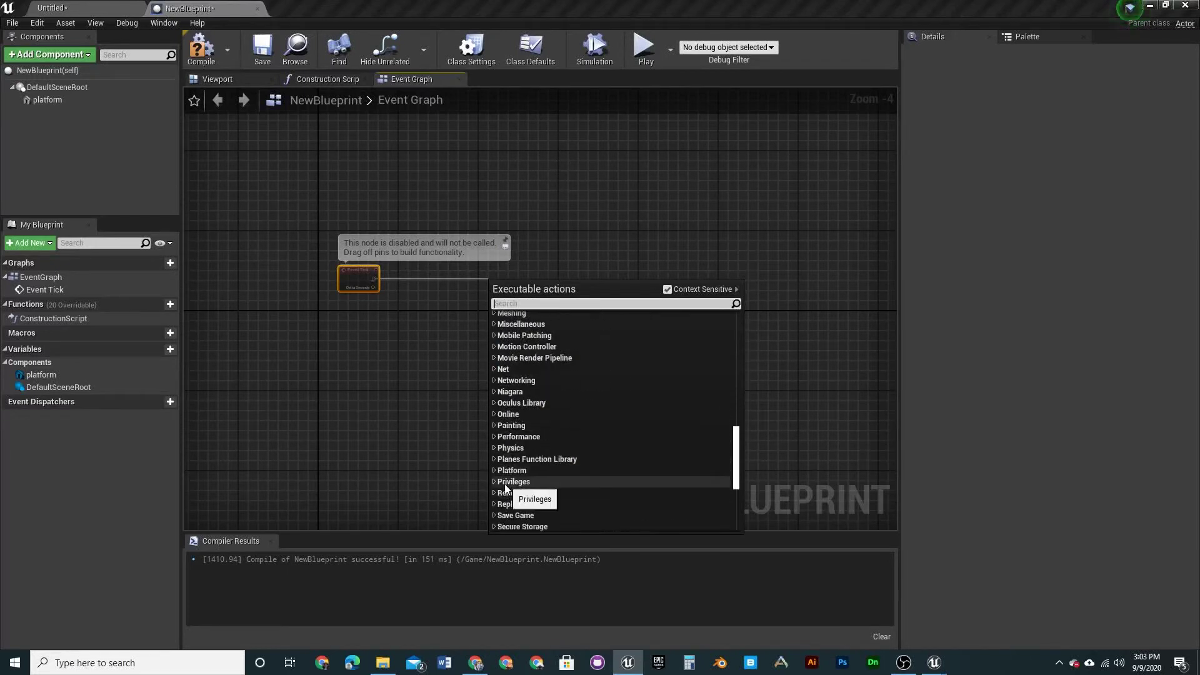
{"action": "scroll", "coordinate": [493, 391], "scroll_direction": "down", "scroll_amount": 1}
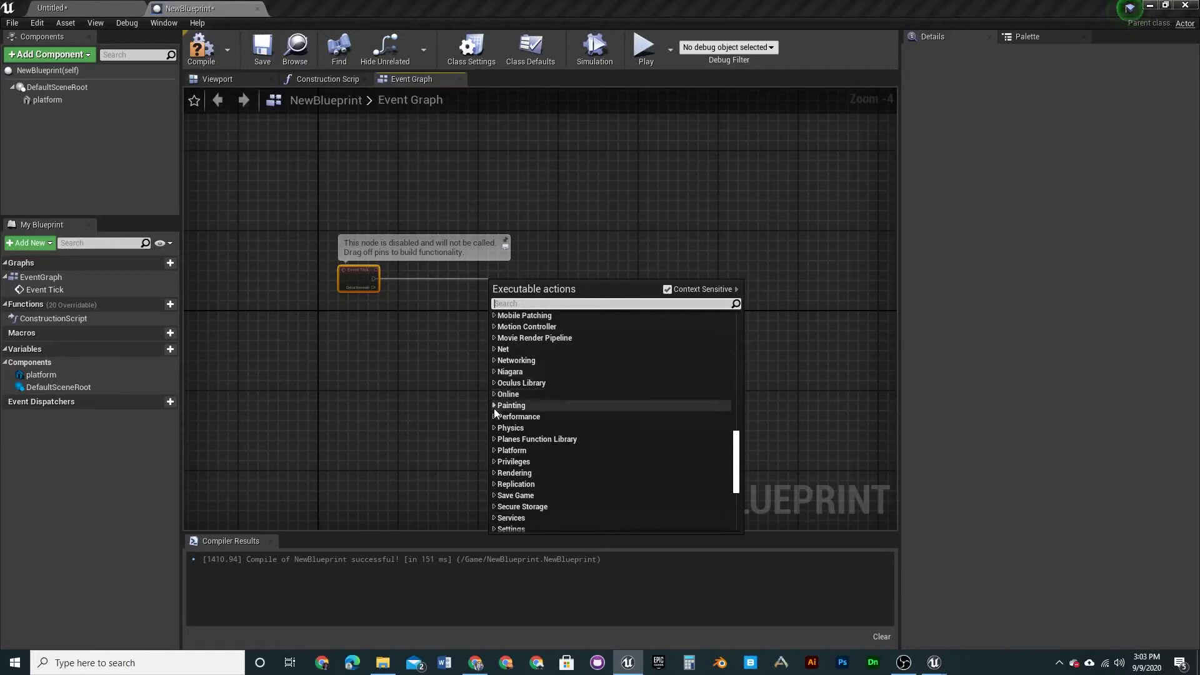
{"action": "scroll", "coordinate": [494, 413], "scroll_direction": "down", "scroll_amount": 3}
{"action": "scroll", "coordinate": [496, 433], "scroll_direction": "up", "scroll_amount": 4}
{"action": "scroll", "coordinate": [496, 432], "scroll_direction": "up", "scroll_amount": 6}
{"action": "left_click", "coordinate": [494, 432]}
{"action": "scroll", "coordinate": [575, 437], "scroll_direction": "down", "scroll_amount": 2}
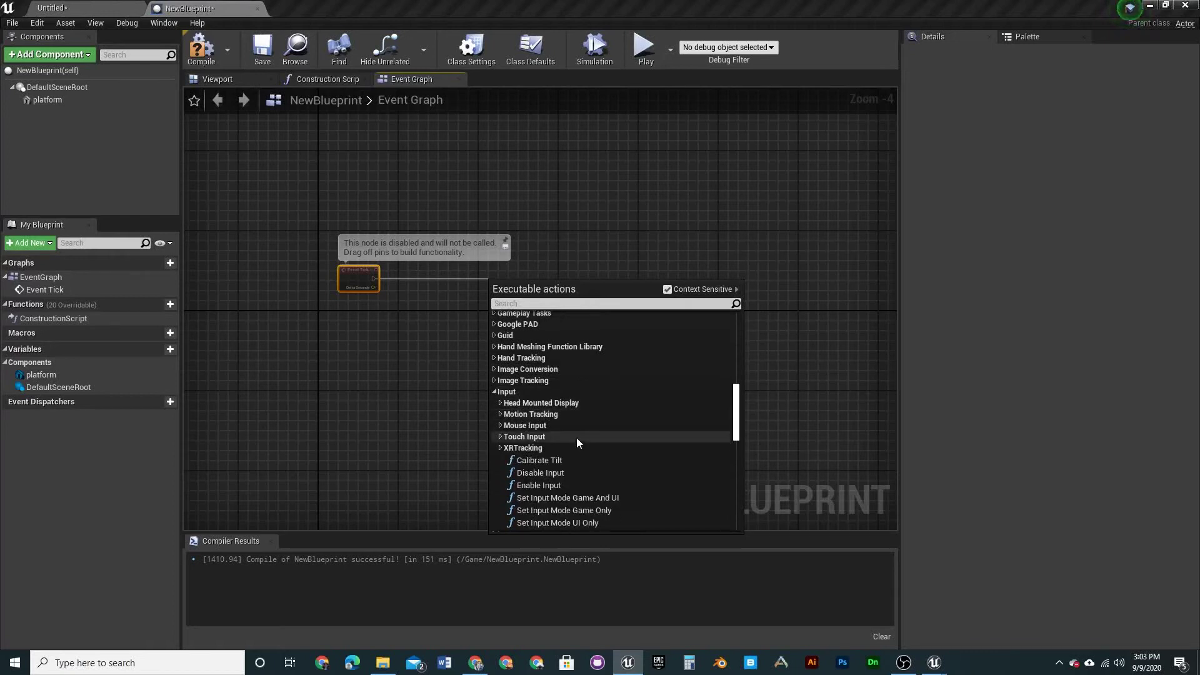
{"action": "left_click", "coordinate": [500, 425]}
{"action": "scroll", "coordinate": [573, 457], "scroll_direction": "down", "scroll_amount": 5}
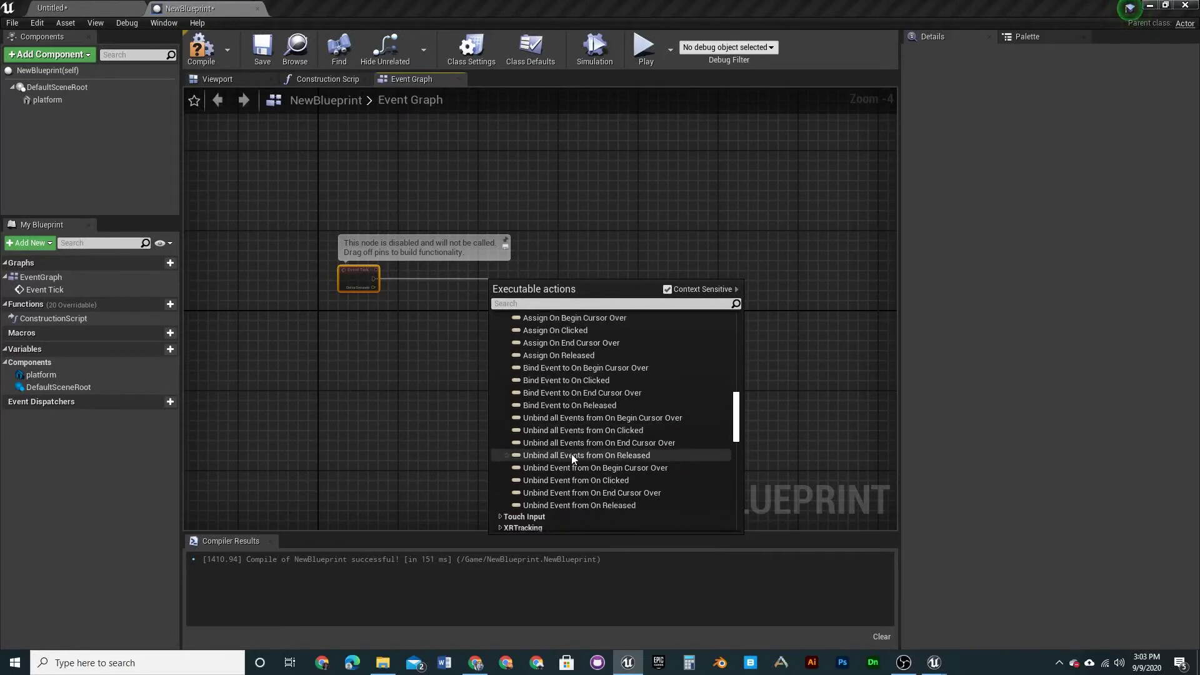
{"action": "scroll", "coordinate": [565, 449], "scroll_direction": "up", "scroll_amount": 4}
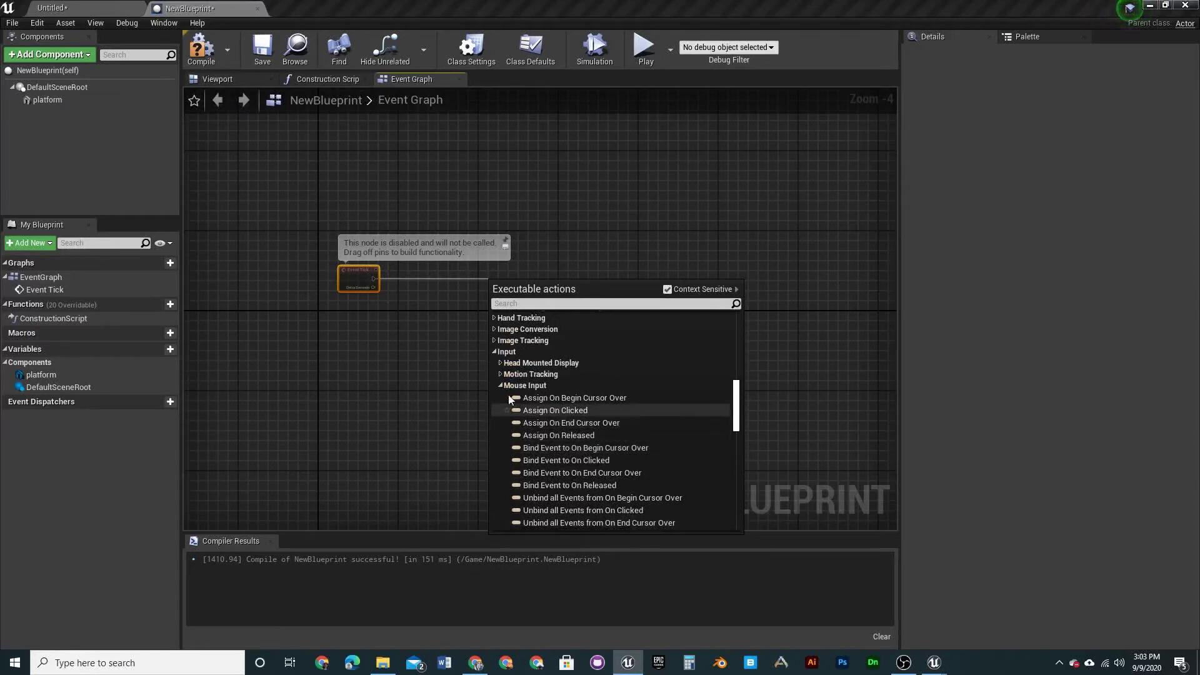
{"action": "left_click", "coordinate": [499, 385]}
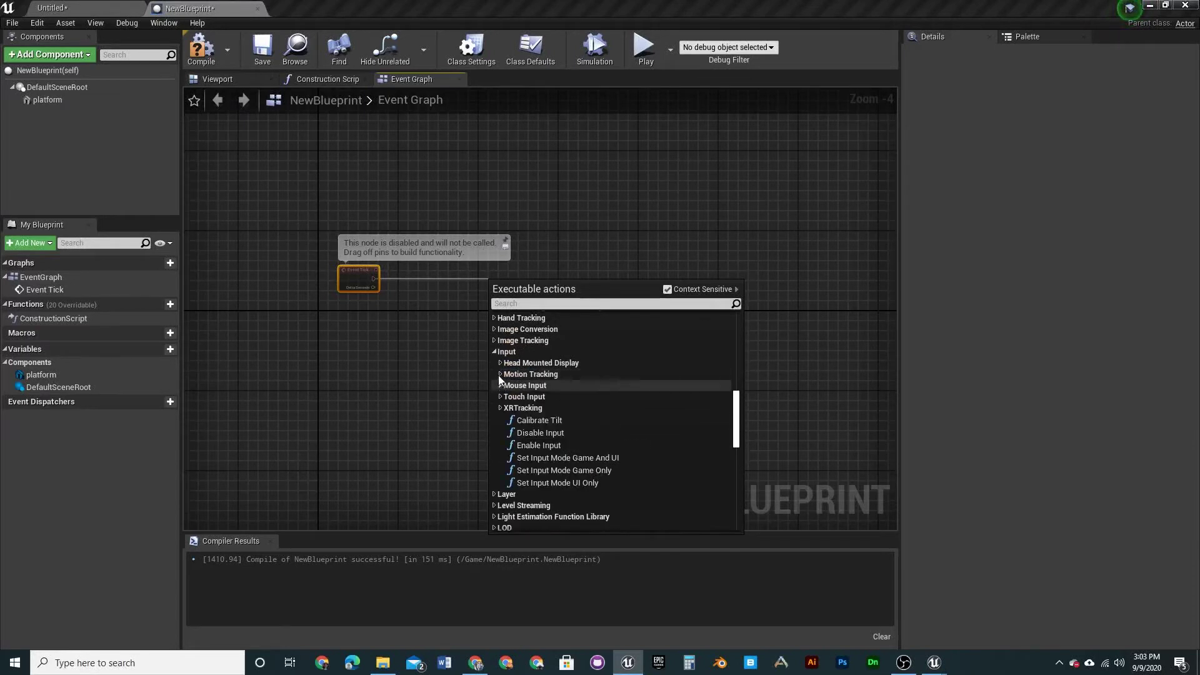
{"action": "left_click", "coordinate": [499, 374]}
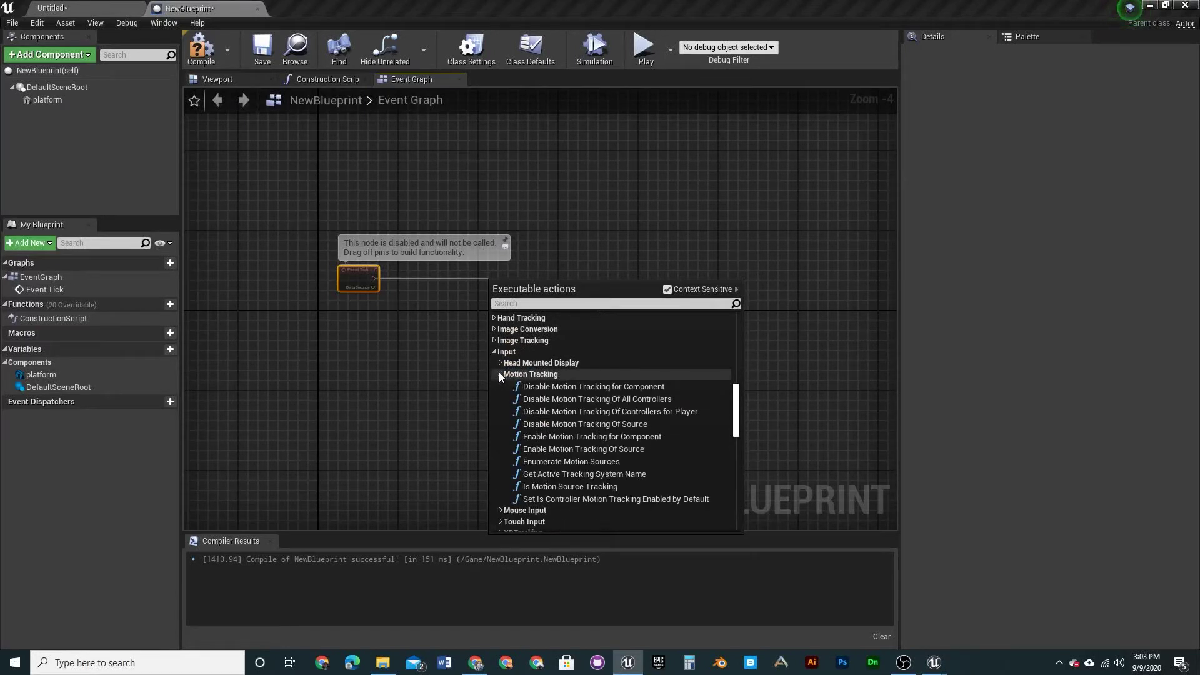
{"action": "left_click", "coordinate": [498, 374]}
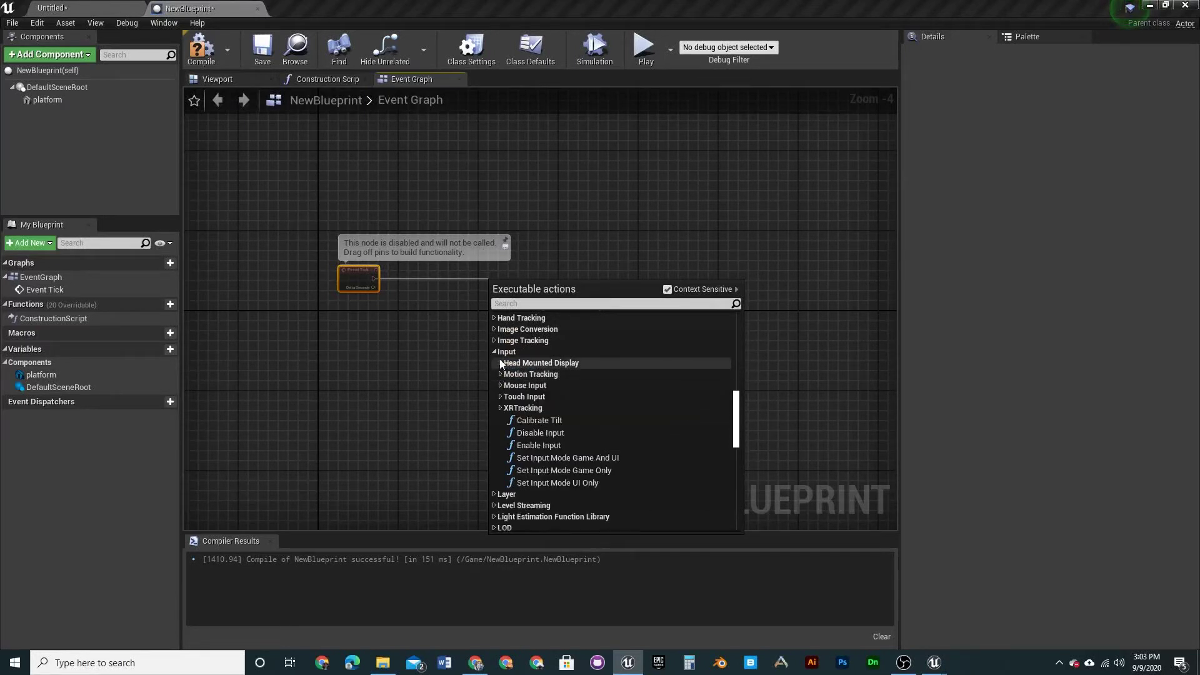
{"action": "left_click", "coordinate": [499, 398]}
{"action": "left_click", "coordinate": [500, 397]}
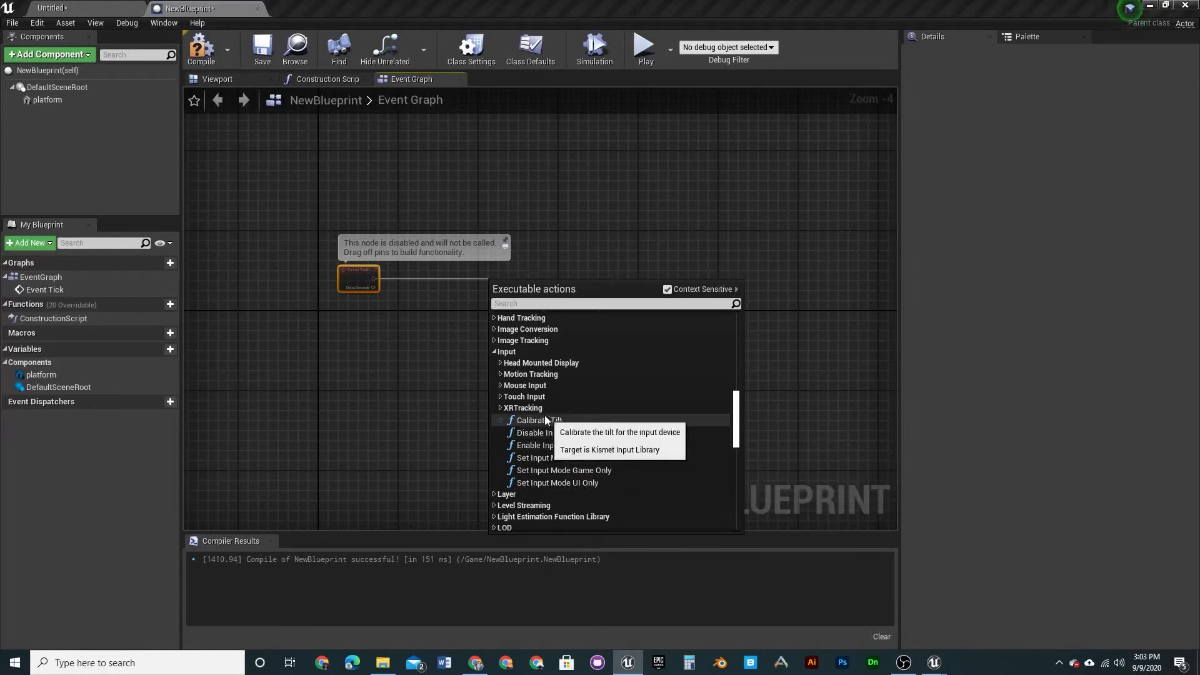
- Re-examine the Mouse Input and Motion Tracking actions for Event Tick and close the action list without adding a node
{"action": "left_click", "coordinate": [500, 386]}
{"action": "scroll", "coordinate": [606, 456], "scroll_direction": "down", "scroll_amount": 5}
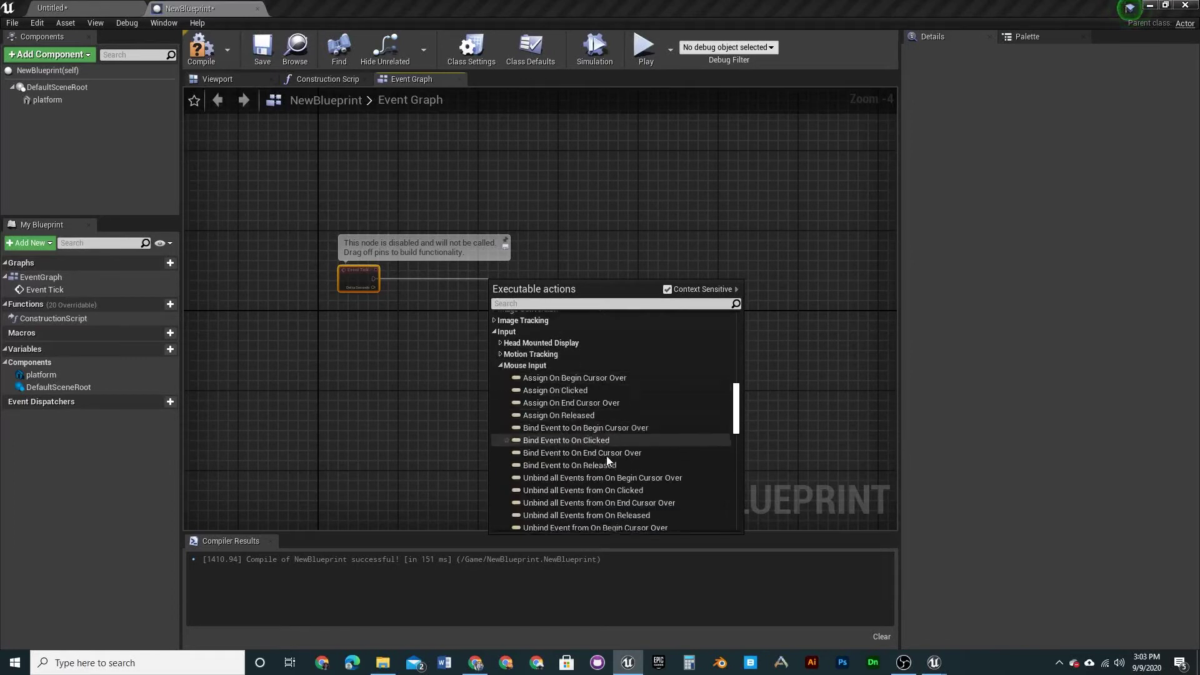
{"action": "scroll", "coordinate": [581, 441], "scroll_direction": "up", "scroll_amount": 7}
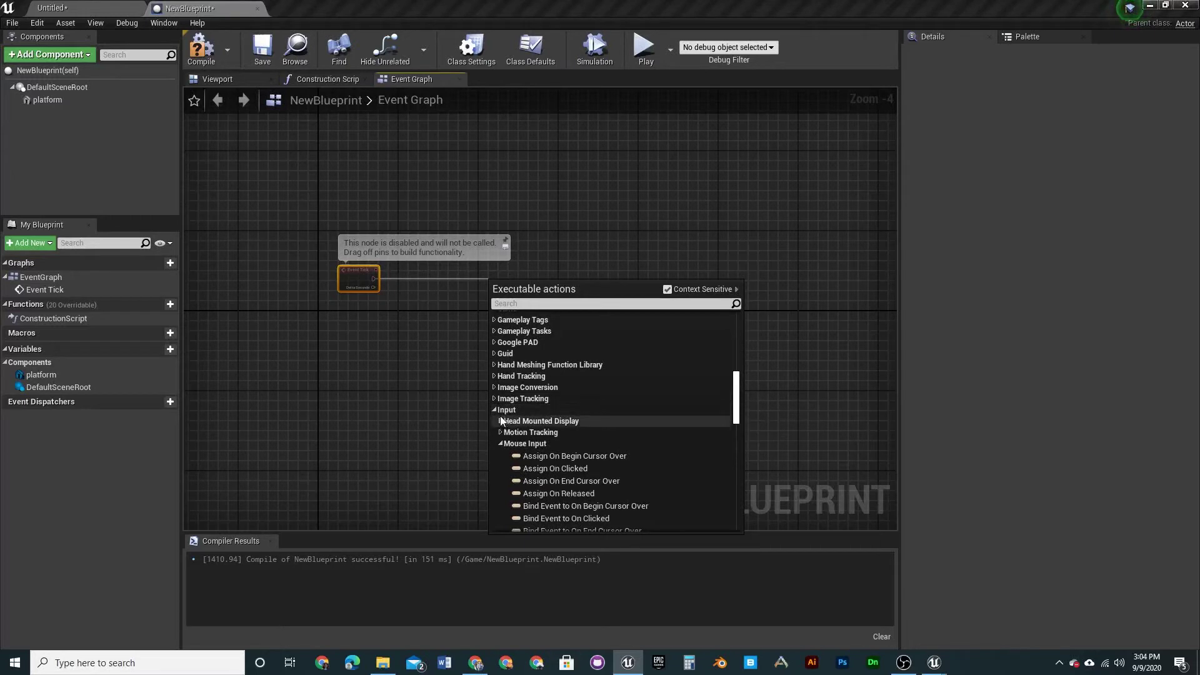
{"action": "left_click", "coordinate": [500, 443]}
{"action": "left_click", "coordinate": [500, 432]}
{"action": "scroll", "coordinate": [594, 483], "scroll_direction": "down", "scroll_amount": 3}
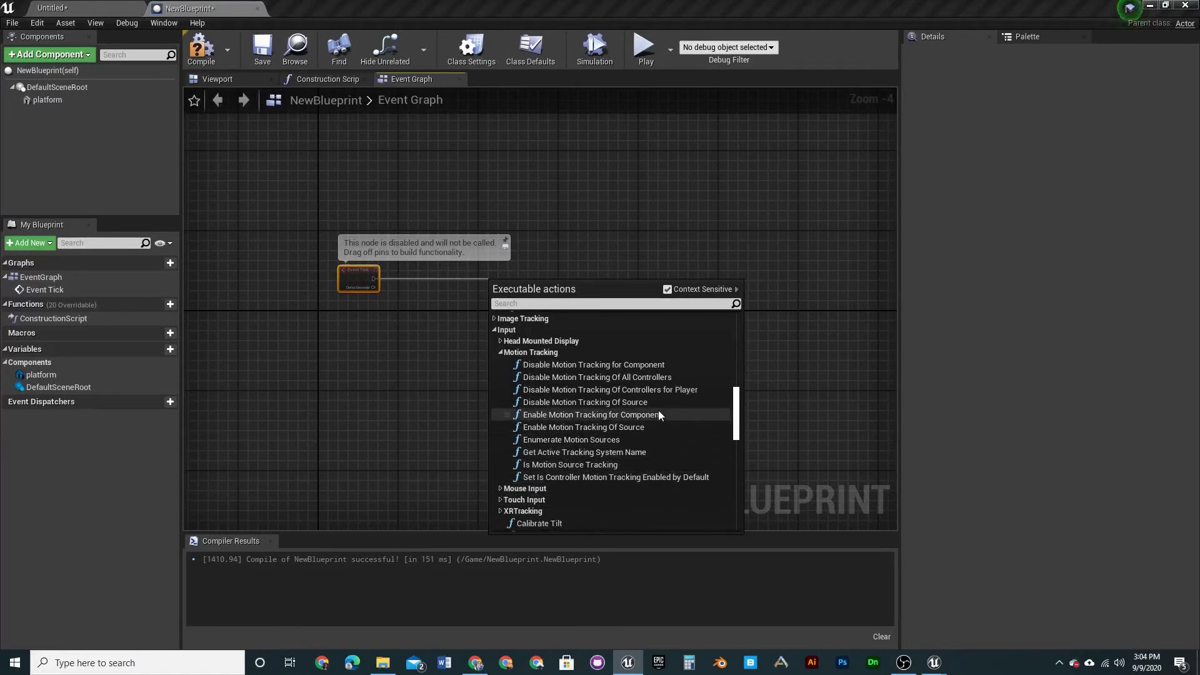
{"action": "left_click", "coordinate": [437, 310]}
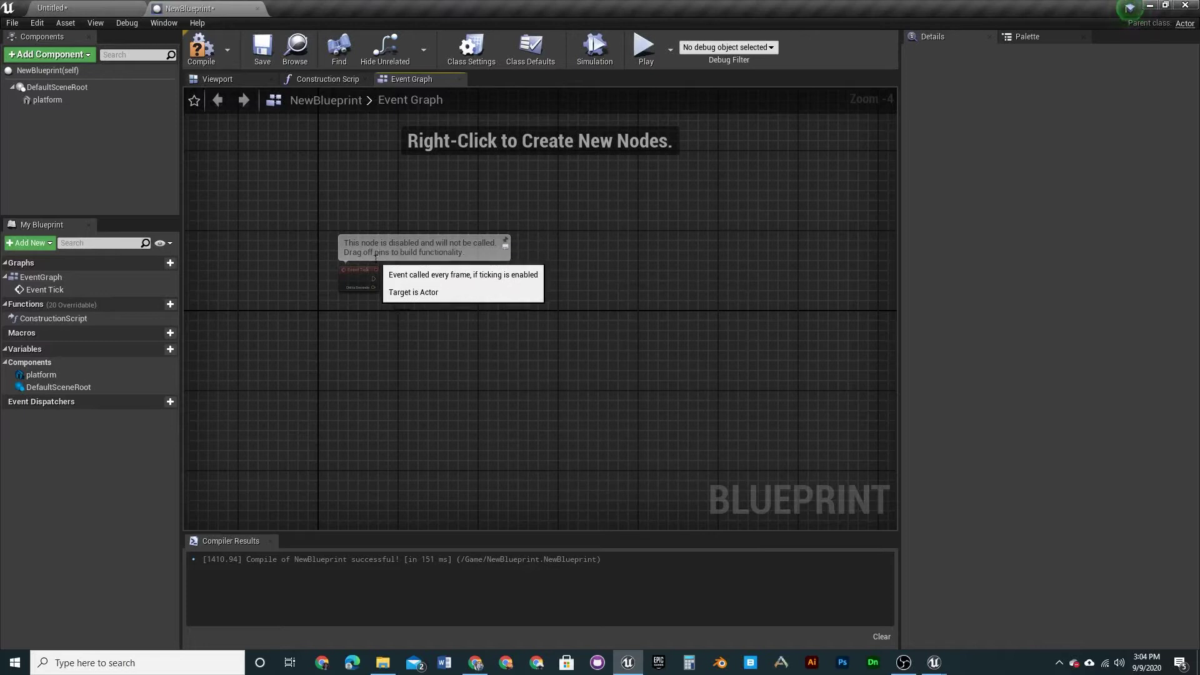
{"action": "left_click_drag", "start_coordinate": [455, 282], "coordinate": [453, 281]}
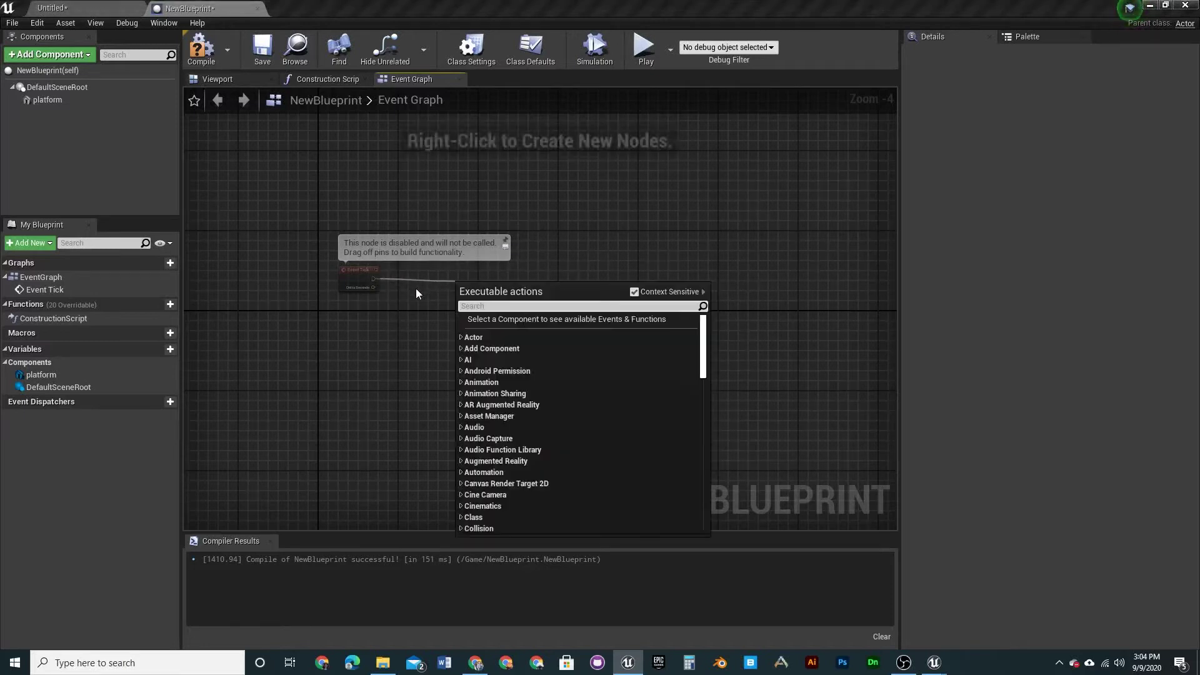
{"action": "left_click", "coordinate": [385, 329]}
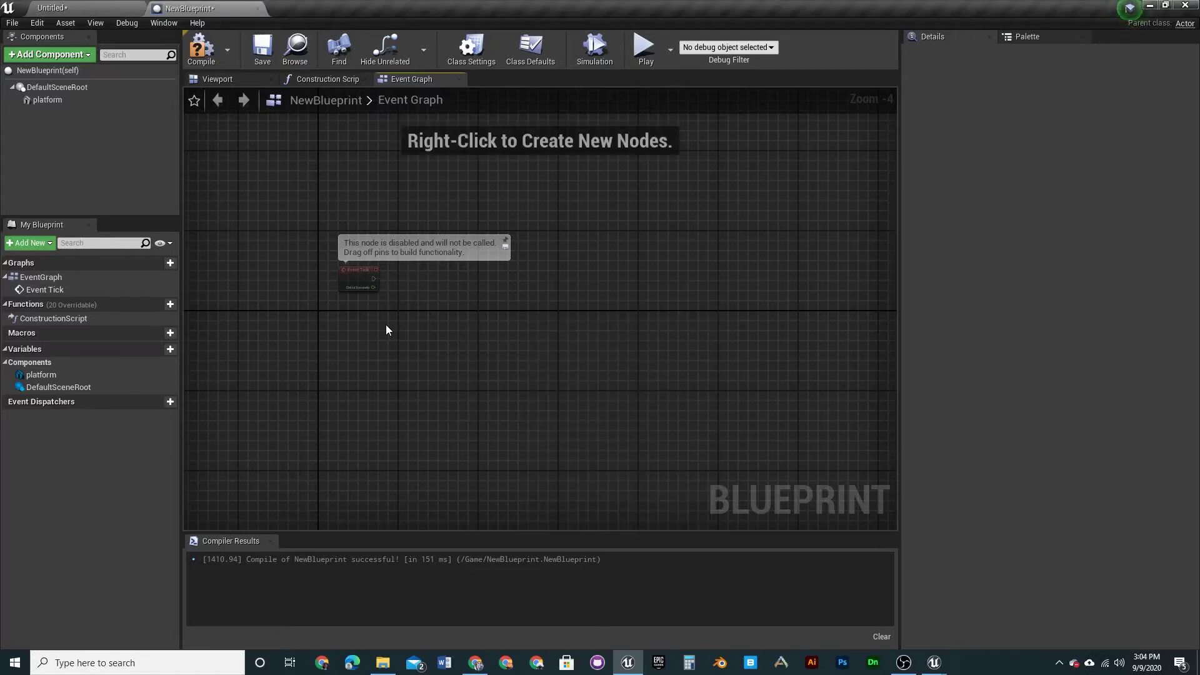
- Return to the level editor and open the Engine Input page of the Project Settings
{"action": "left_click", "coordinate": [80, 7]}
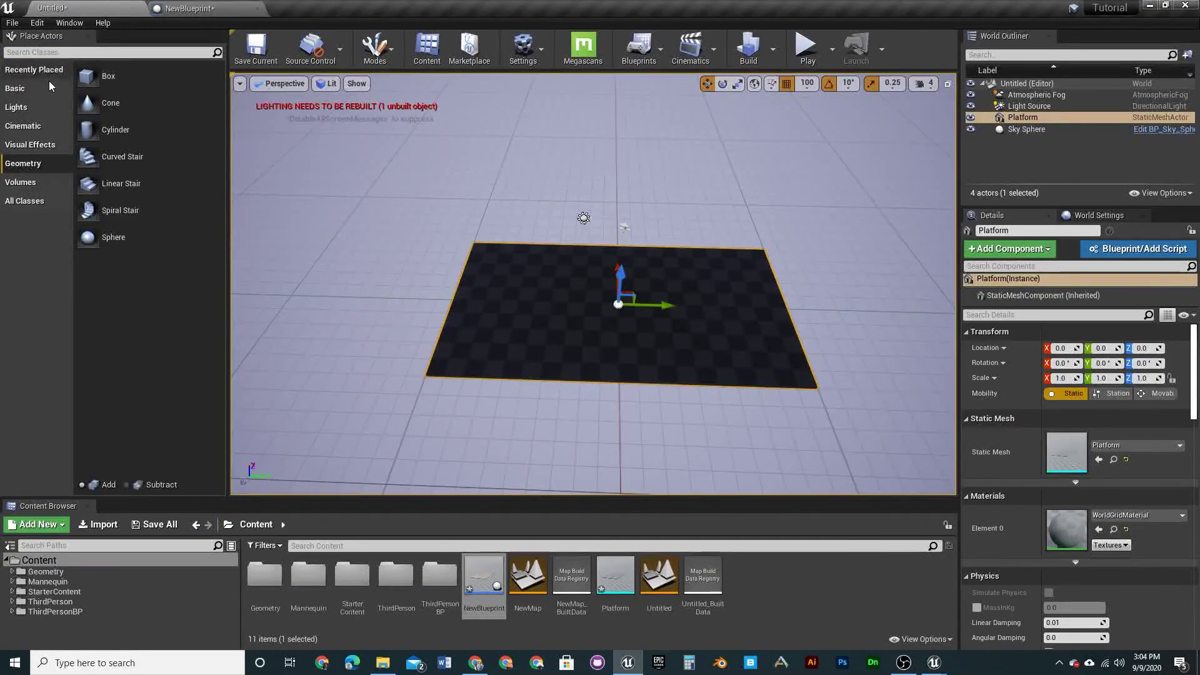
{"action": "left_click", "coordinate": [37, 23]}
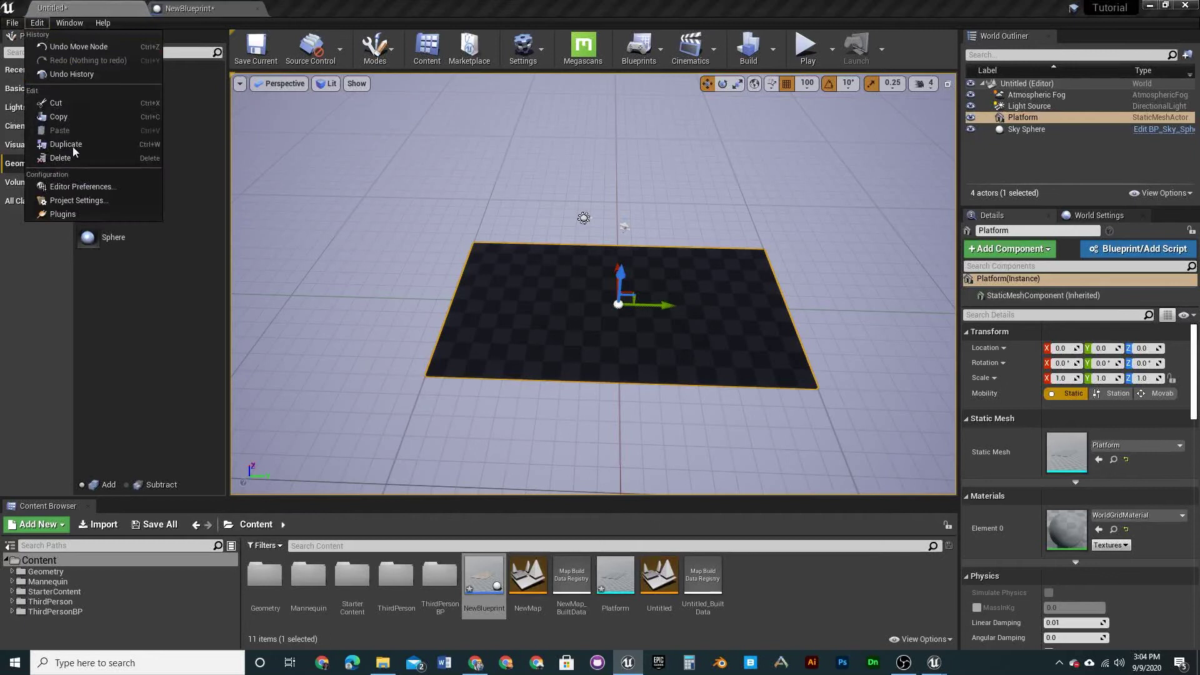
{"action": "left_click", "coordinate": [76, 200]}
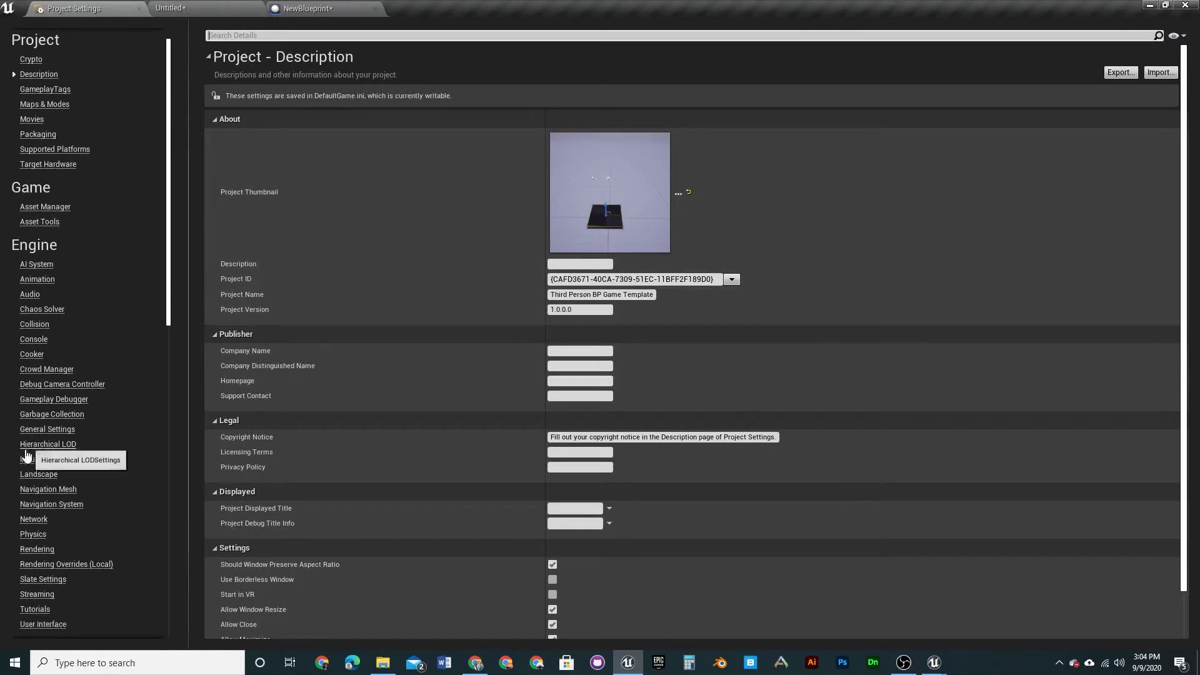
{"action": "left_click", "coordinate": [29, 458]}
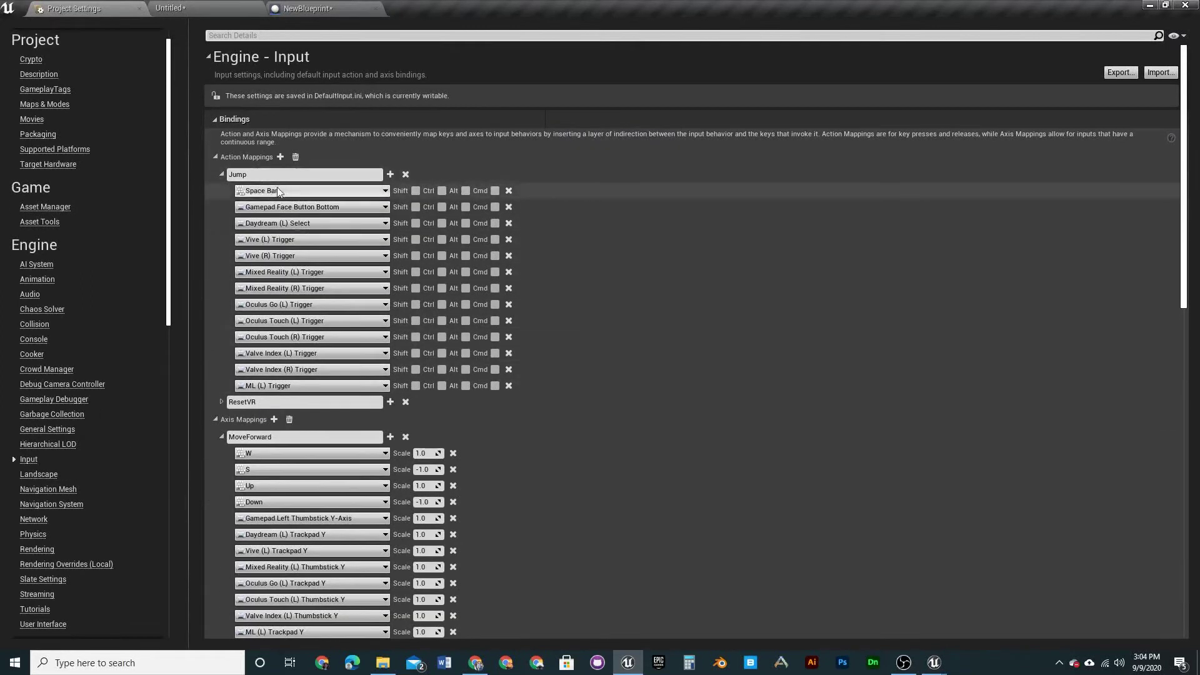
- Collapse the Jump action mapping and all axis mappings from MoveForward through LookUp
{"action": "left_click", "coordinate": [221, 175]}
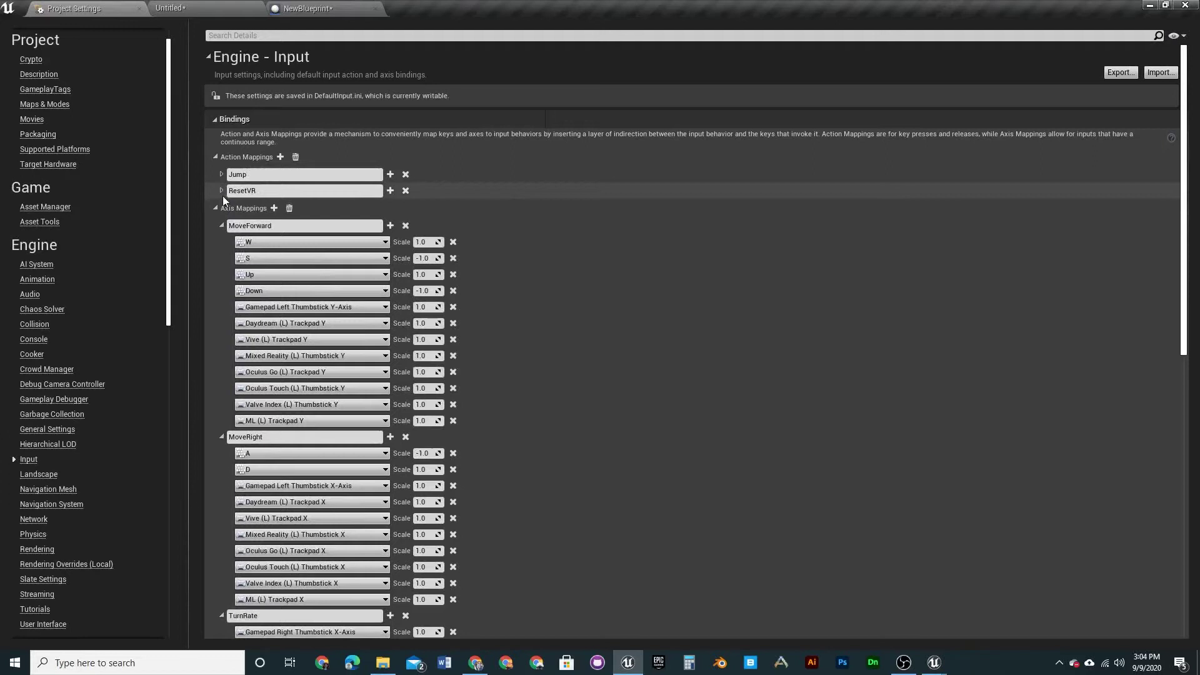
{"action": "left_click", "coordinate": [222, 226]}
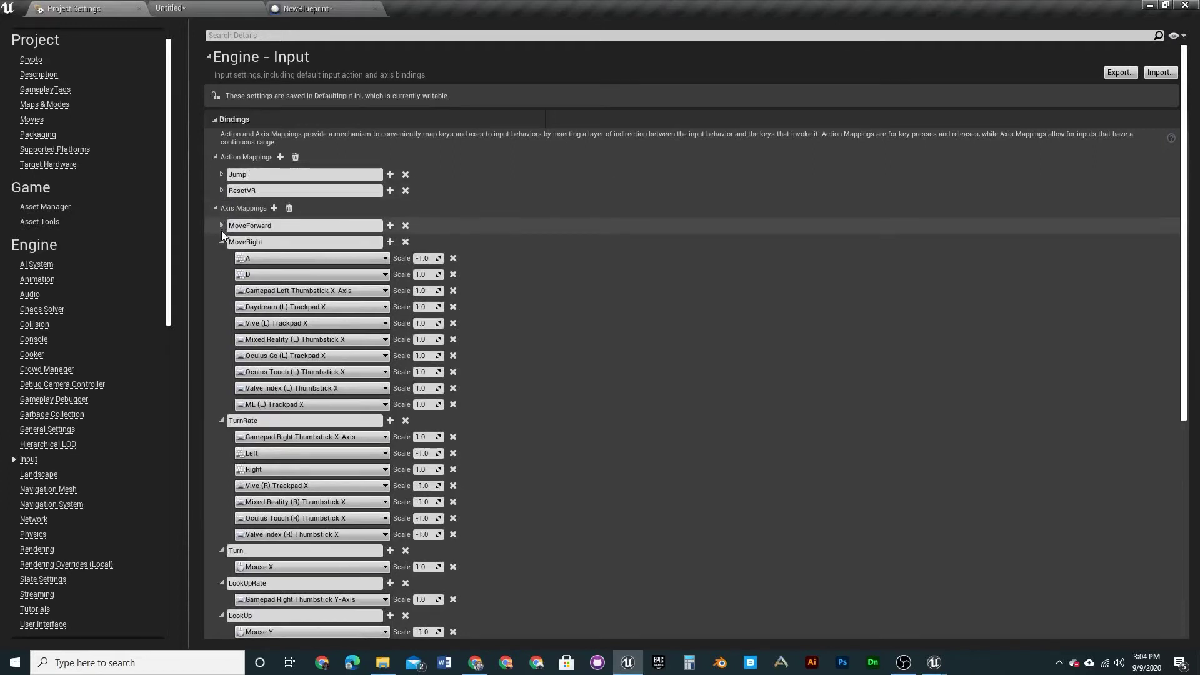
{"action": "left_click", "coordinate": [221, 242]}
{"action": "left_click", "coordinate": [221, 259]}
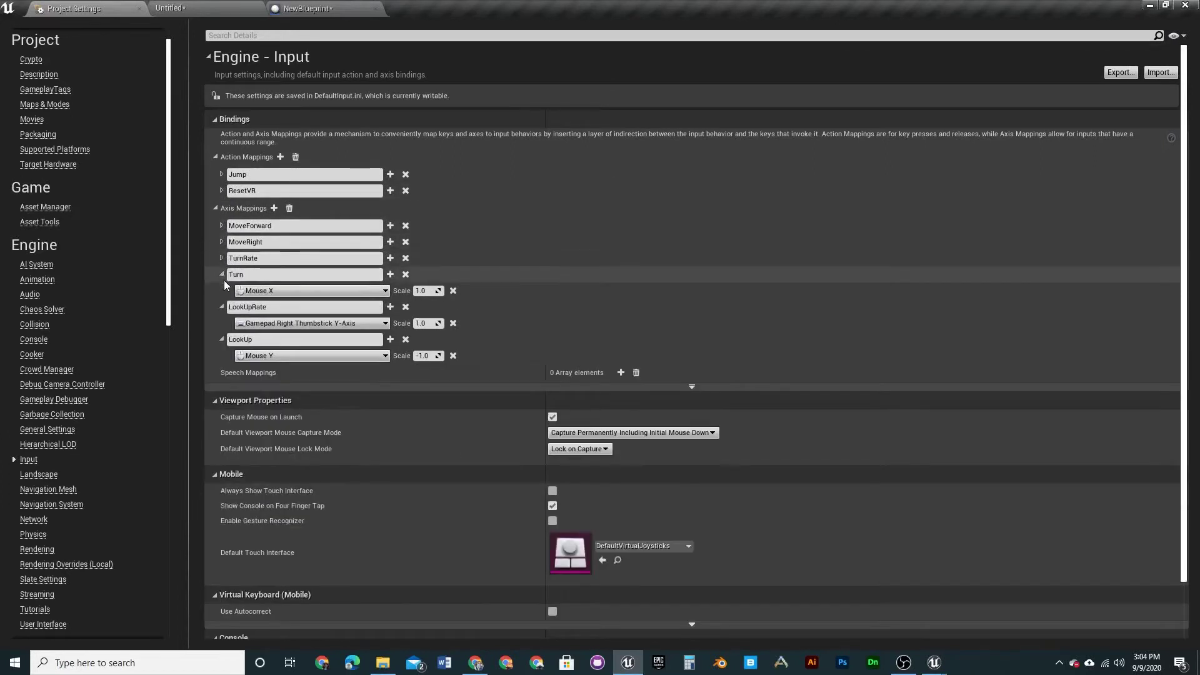
{"action": "left_click", "coordinate": [222, 274]}
{"action": "left_click", "coordinate": [222, 291]}
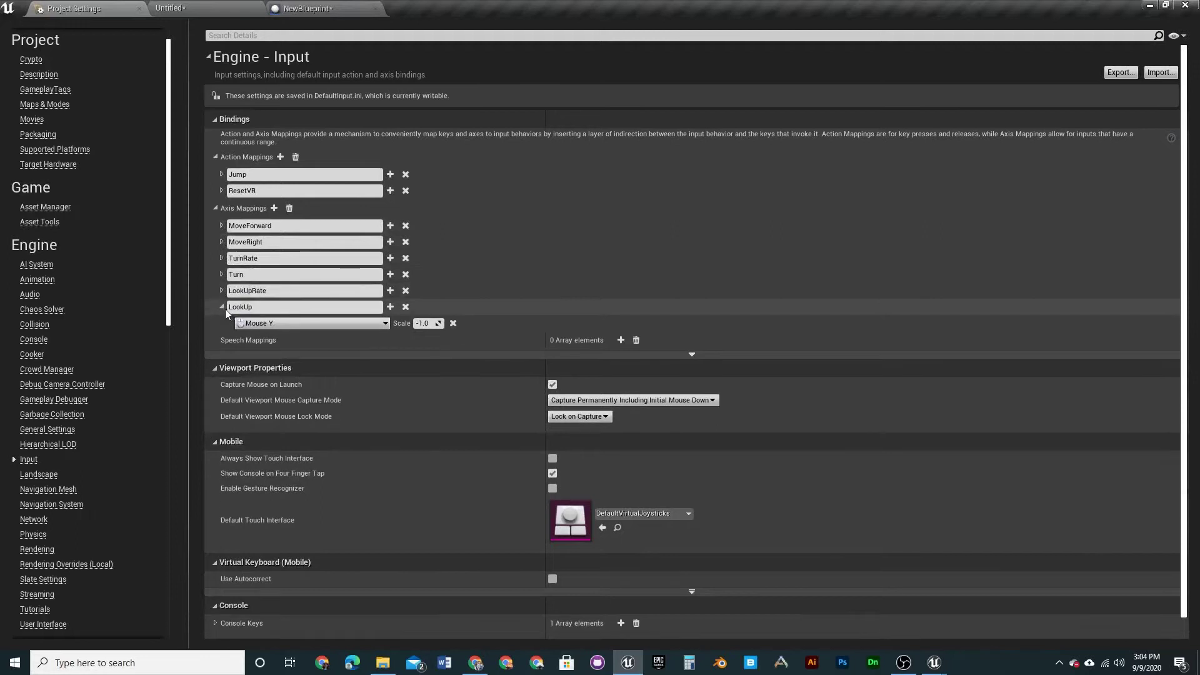
{"action": "left_click", "coordinate": [221, 307]}
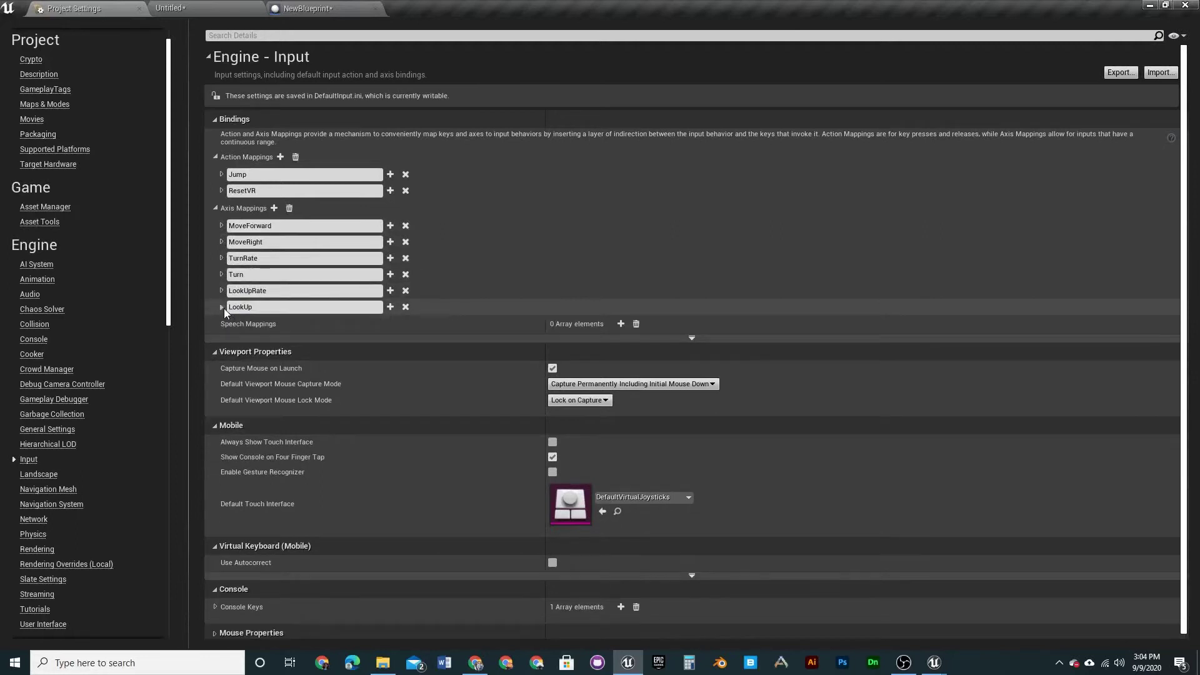
- Add a new axis mapping below LookUp and enter "Mo" as its name
{"action": "left_click", "coordinate": [273, 208]}
{"action": "double_click", "coordinate": [296, 323]}
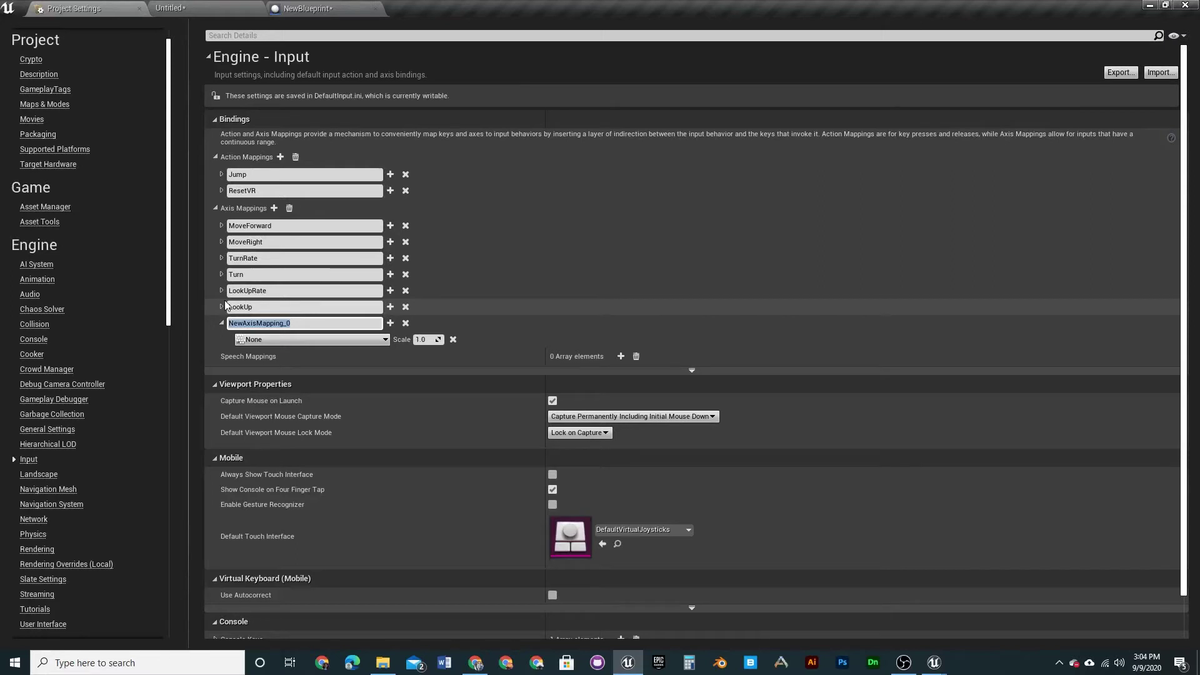
{"action": "type", "text": "Mo"}
- Add a Get Mouse X node to NewBlueprint's Event Graph and place it directly below Event Tick
{"action": "left_click", "coordinate": [206, 8]}
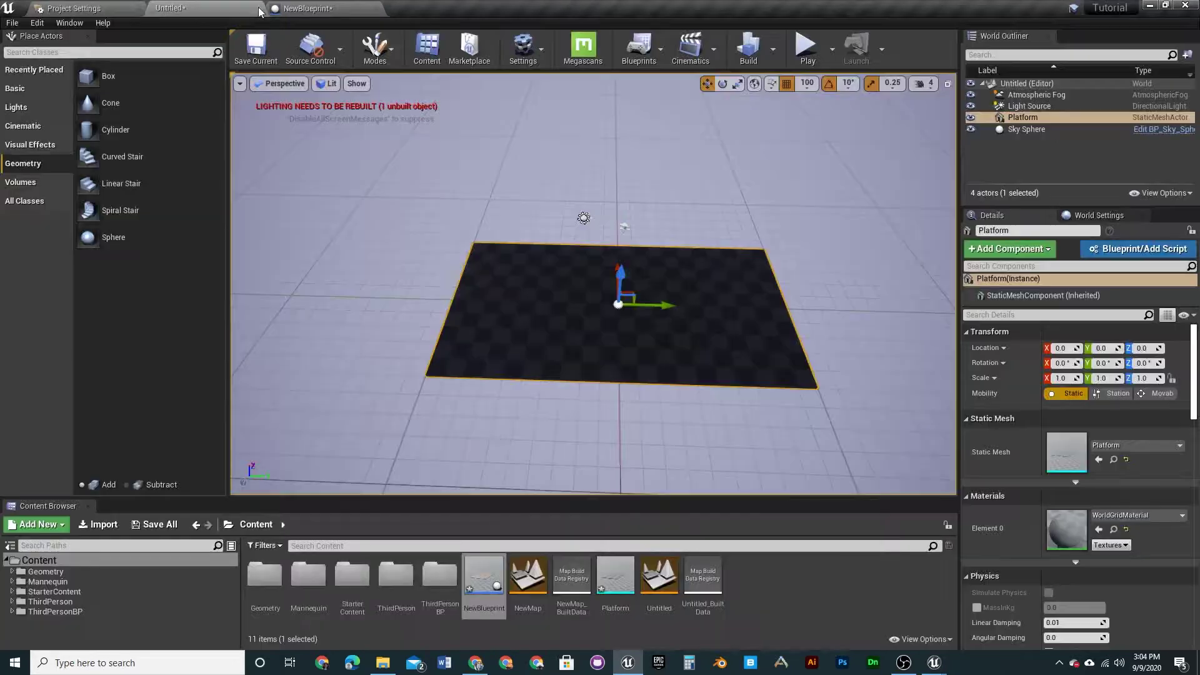
{"action": "left_click", "coordinate": [310, 8]}
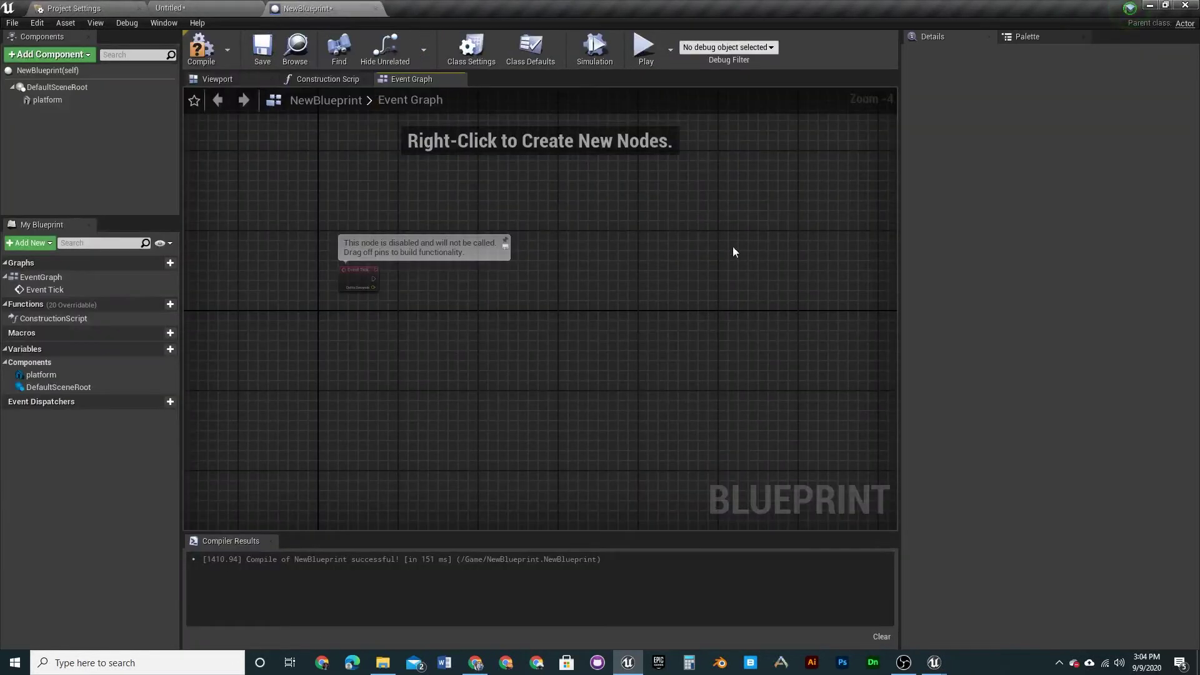
{"action": "right_click", "coordinate": [454, 300]}
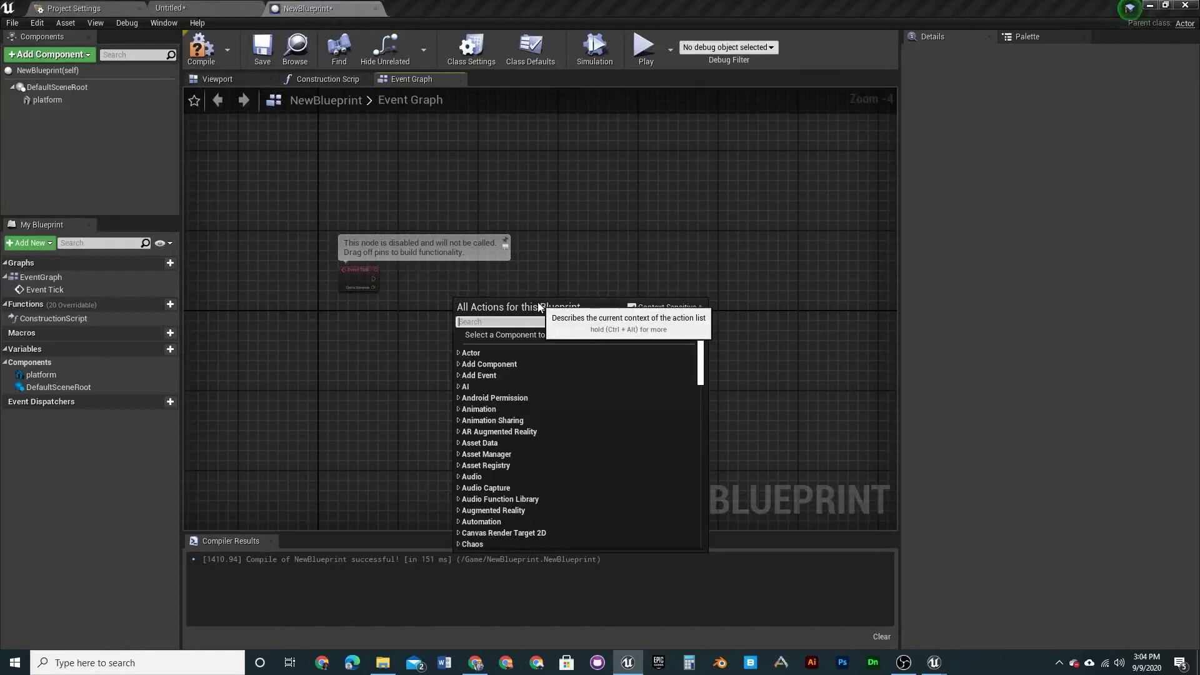
{"action": "type", "text": "get"}
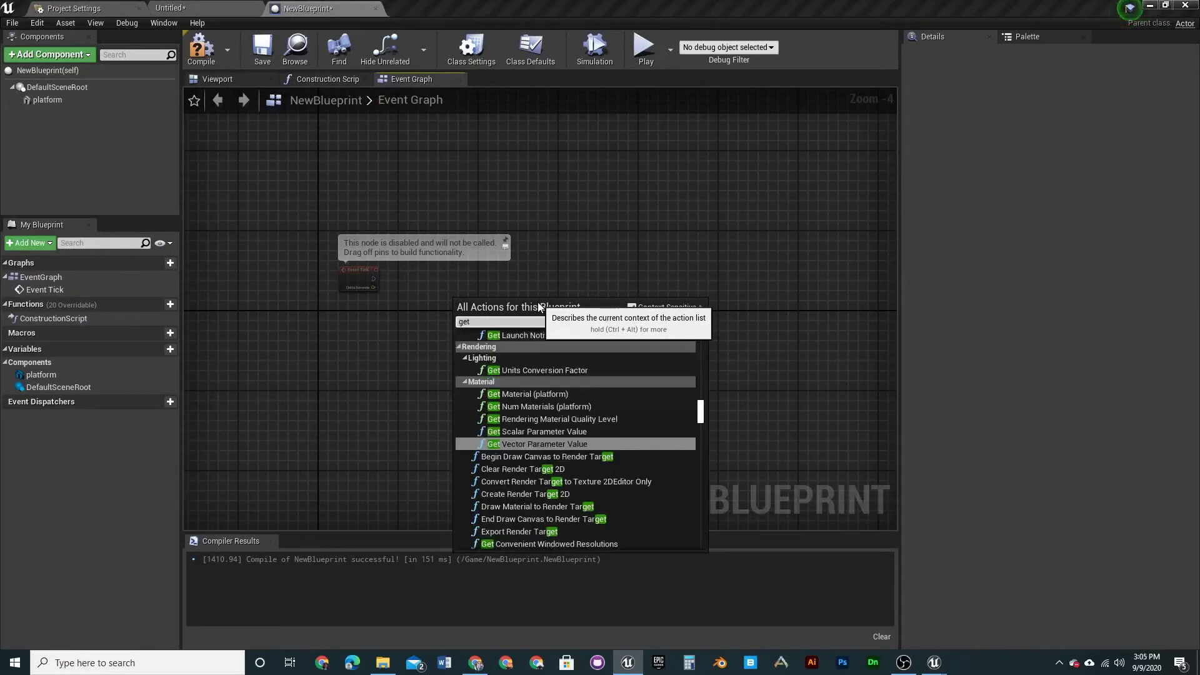
{"action": "type", "text": " mou"}
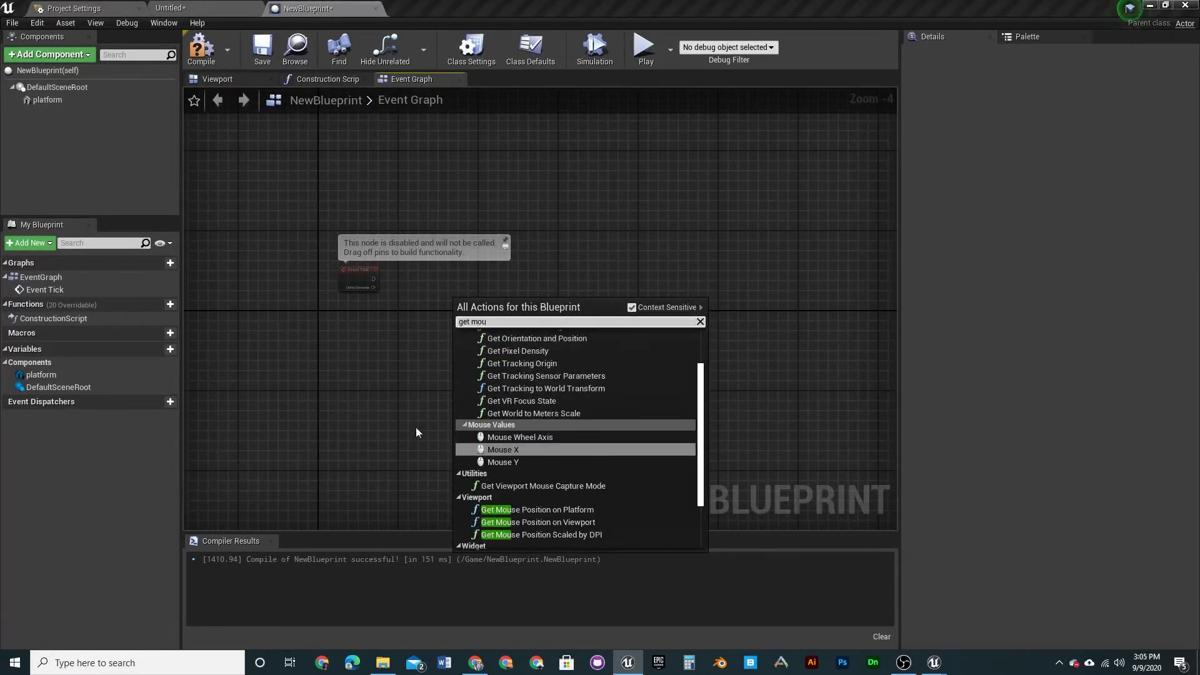
{"action": "left_click", "coordinate": [499, 448]}
{"action": "left_click_drag", "start_coordinate": [479, 308], "coordinate": [379, 302]}
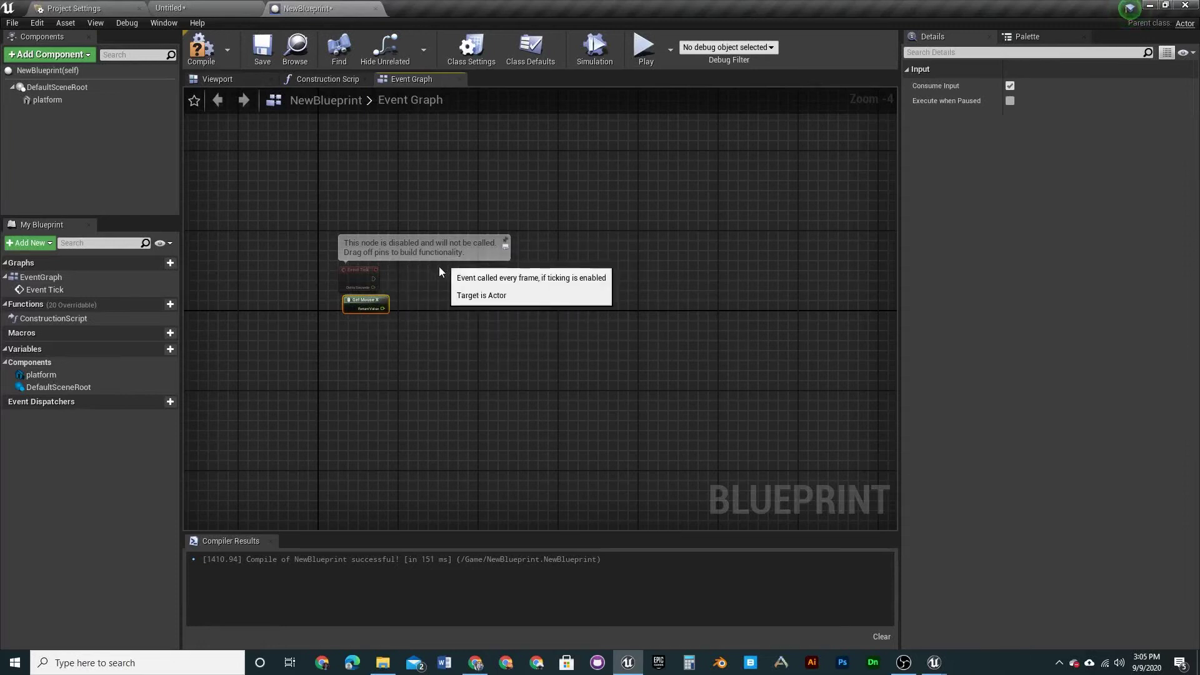
{"action": "scroll", "coordinate": [342, 409], "scroll_direction": "up", "scroll_amount": 3}
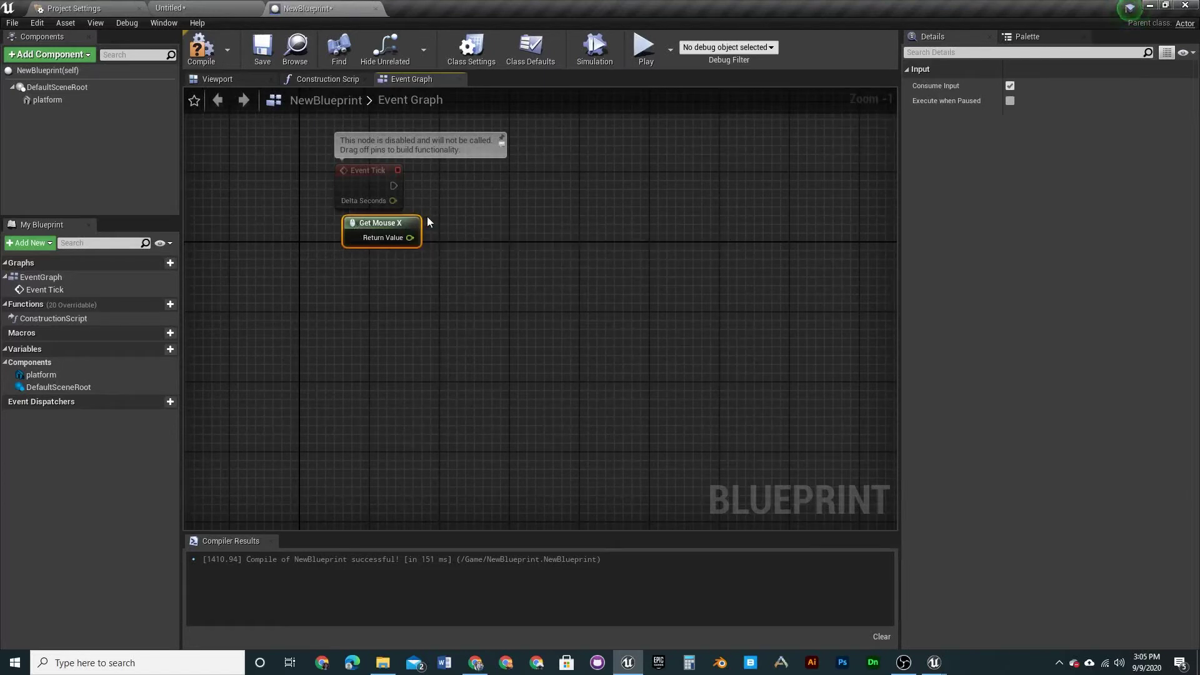
- Return to NewBlueprint's Event Graph and place a Get reference to the platform component below Get Mouse X
{"action": "left_click", "coordinate": [122, 7]}
{"action": "left_click", "coordinate": [178, 6]}
{"action": "left_click", "coordinate": [306, 8]}
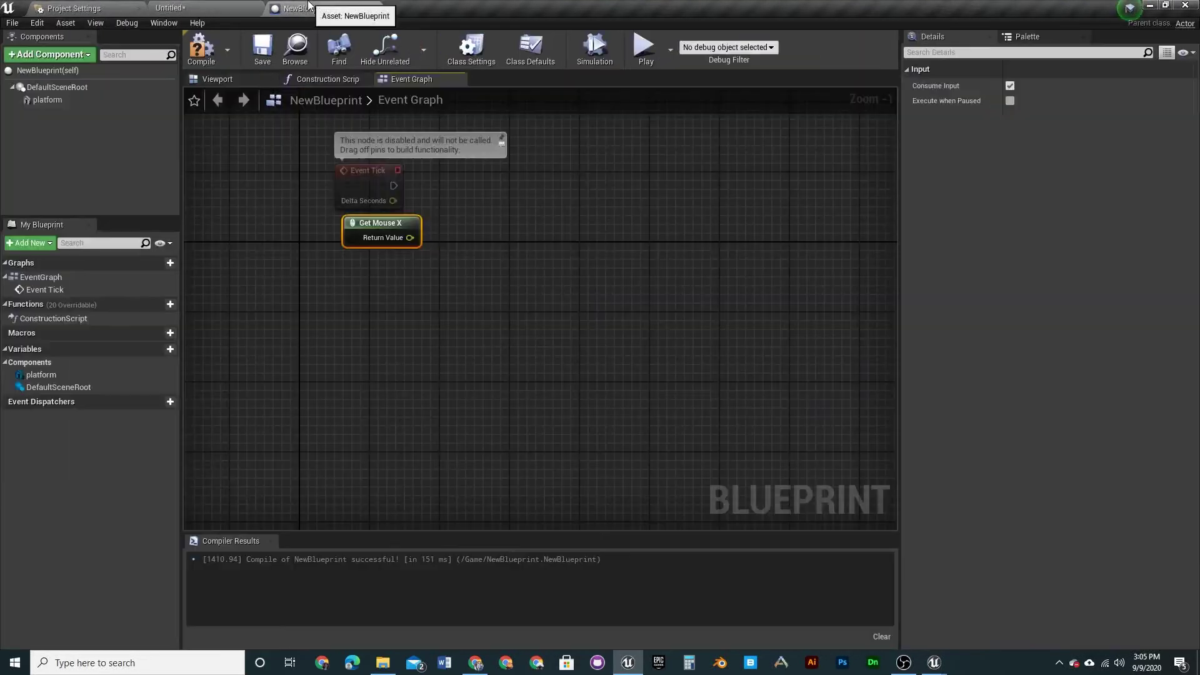
{"action": "left_click_drag", "start_coordinate": [70, 376], "coordinate": [429, 315]}
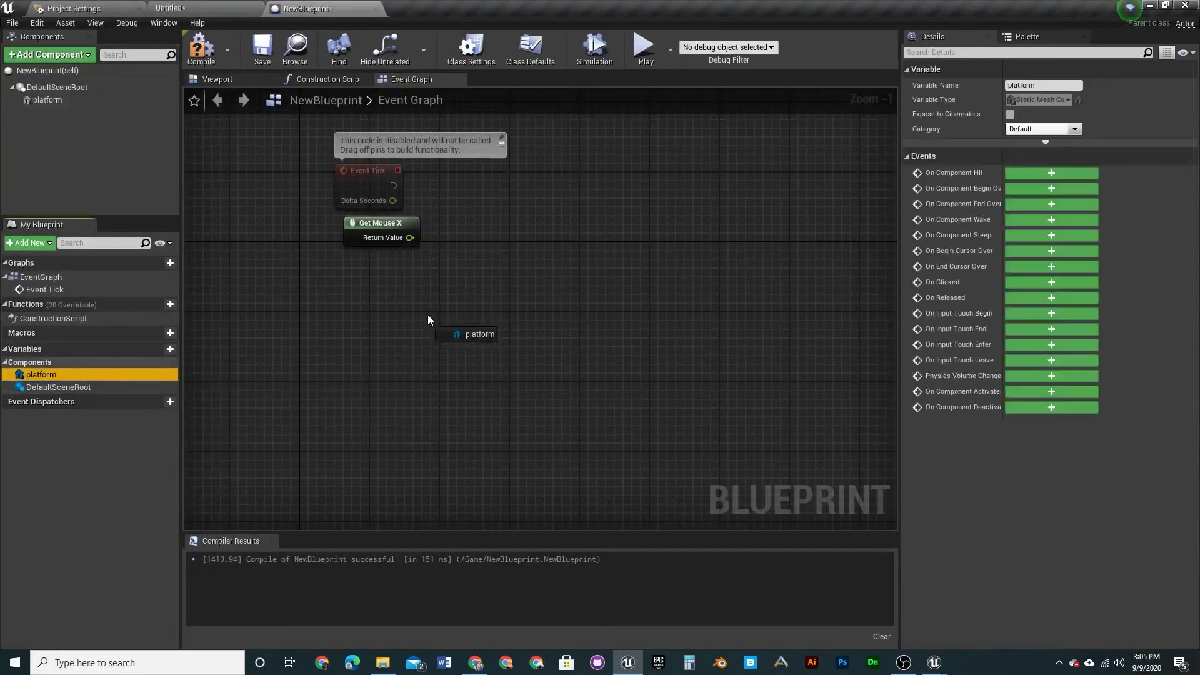
{"action": "left_click", "coordinate": [455, 331]}
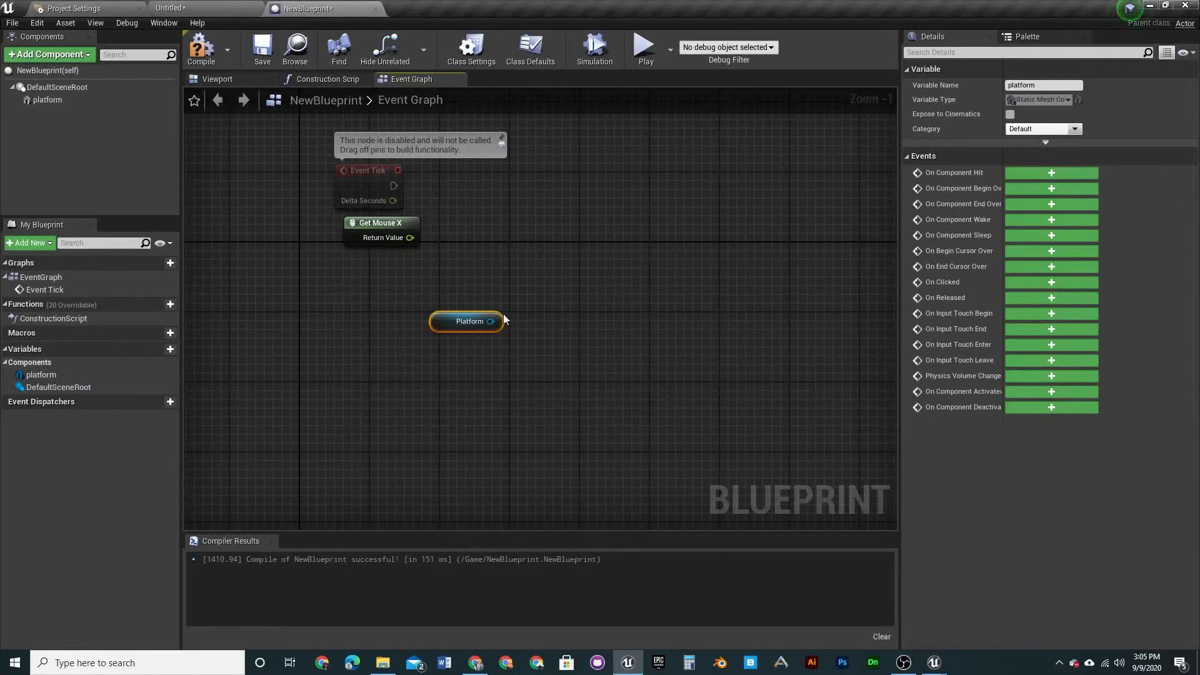
- Search the actions available from the Platform reference for "get actor" and "Rotation"
{"action": "left_click_drag", "start_coordinate": [452, 321], "coordinate": [541, 241]}
{"action": "type", "text": "get acto"}
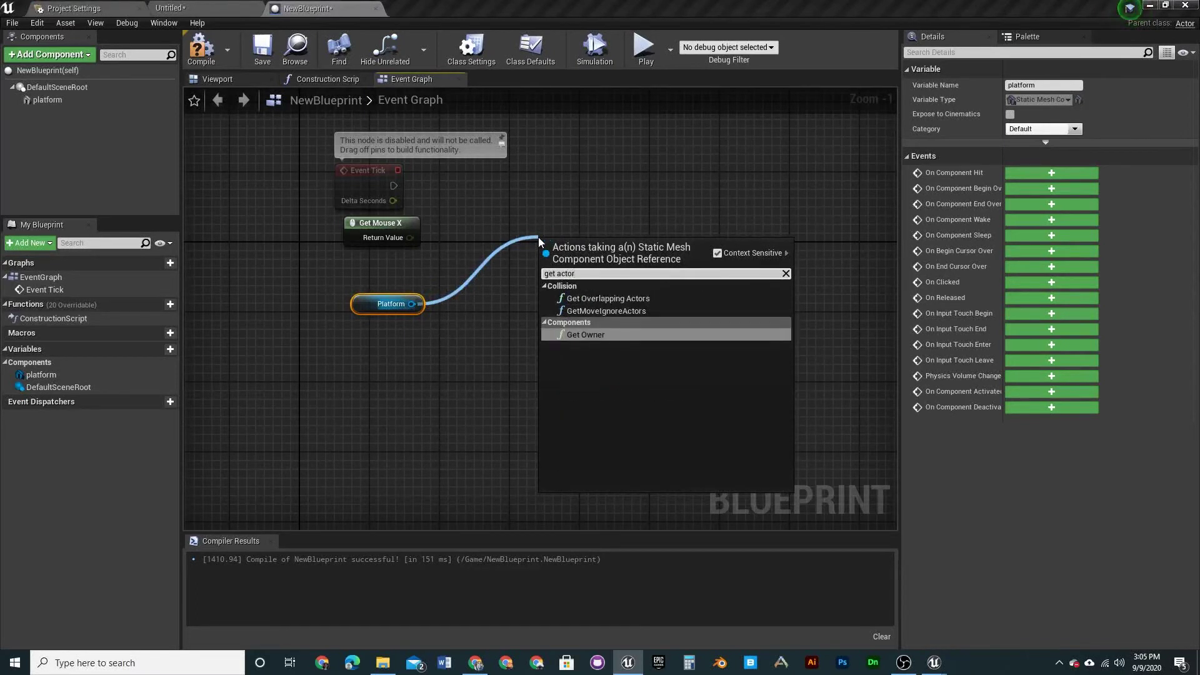
{"action": "type", "text": "r"}
{"action": "key", "text": "BackSpace"}
{"action": "key", "text": "BackSpace"}
{"action": "key", "text": "BackSpace"}
{"action": "key", "text": "BackSpace"}
{"action": "key", "text": "BackSpace"}
{"action": "key", "text": "BackSpace"}
{"action": "key", "text": "BackSpace"}
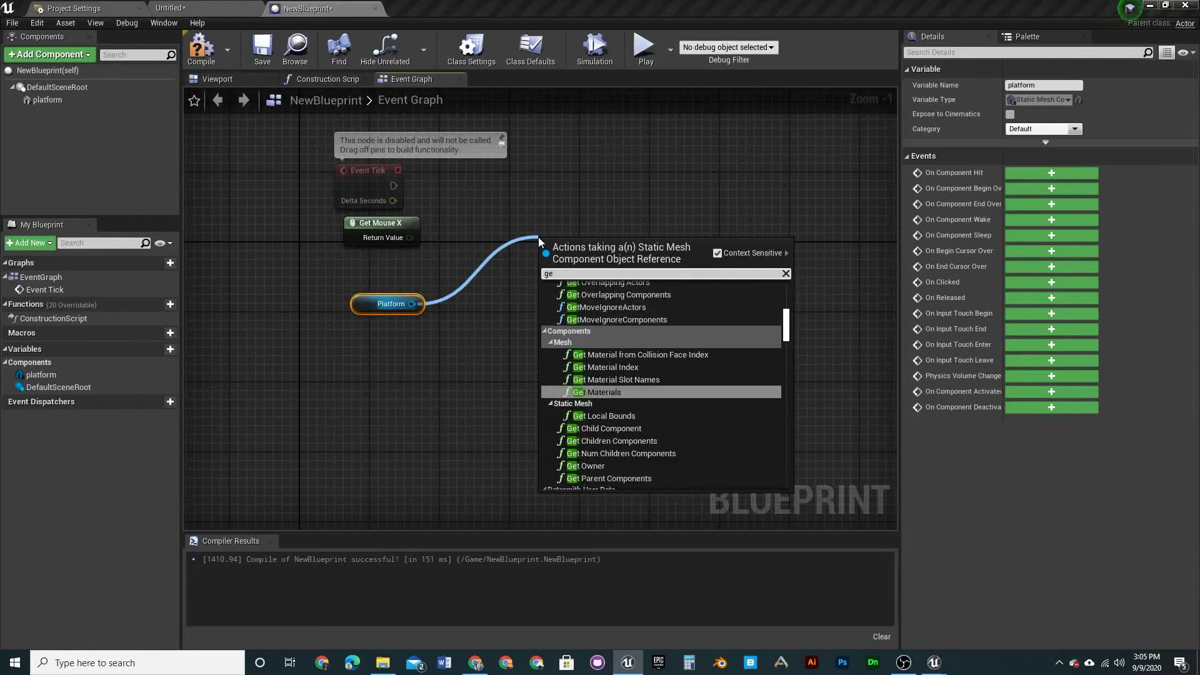
{"action": "type", "text": "tactor"}
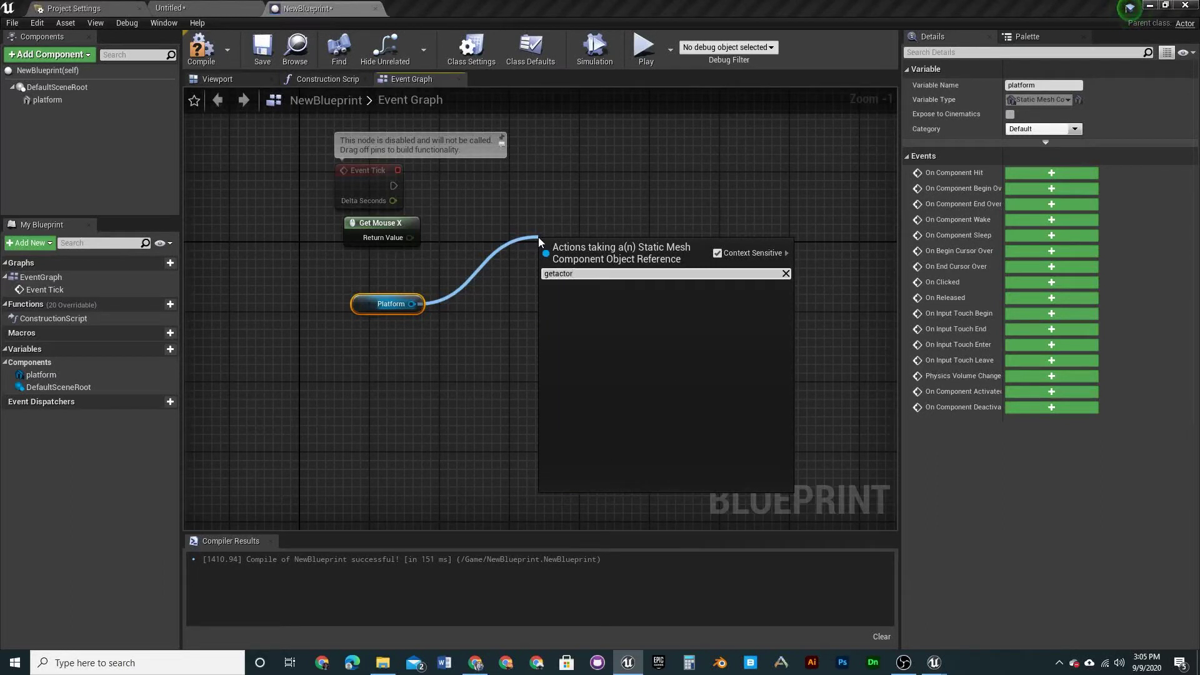
{"action": "key", "text": "BackSpace"}
{"action": "key", "text": "BackSpace"}
{"action": "key", "text": "BackSpace"}
{"action": "key", "text": "BackSpace"}
{"action": "key", "text": "BackSpace"}
{"action": "key", "text": "BackSpace"}
{"action": "key", "text": "BackSpace"}
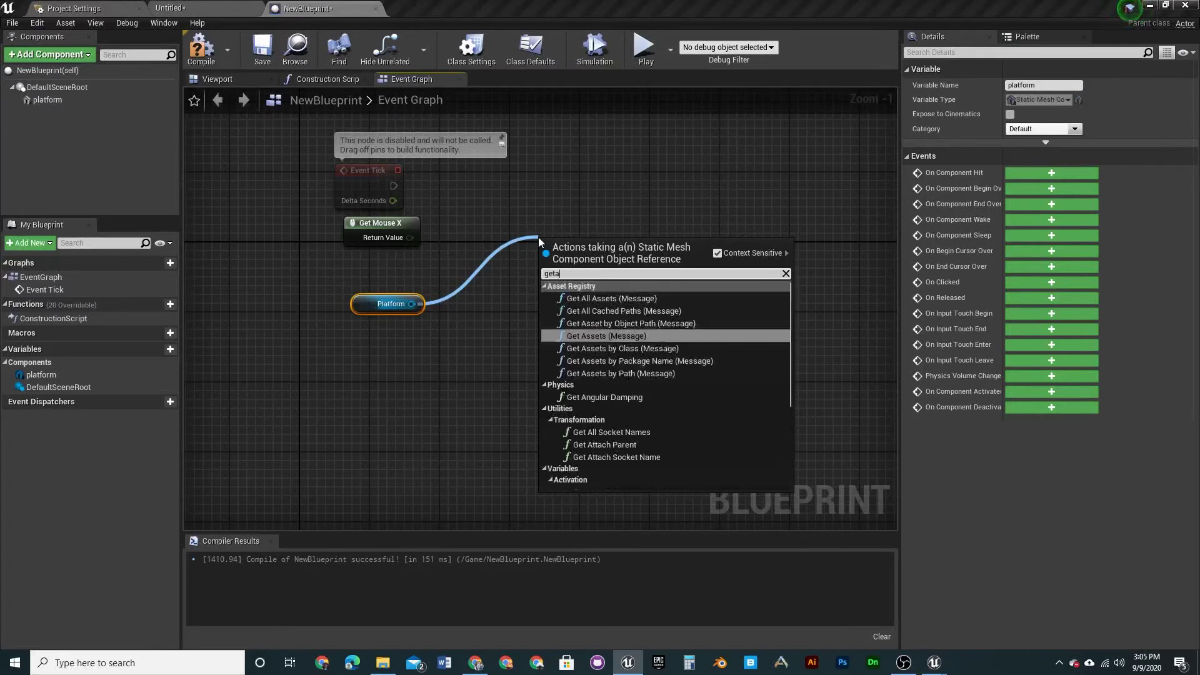
{"action": "type", "text": "G"}
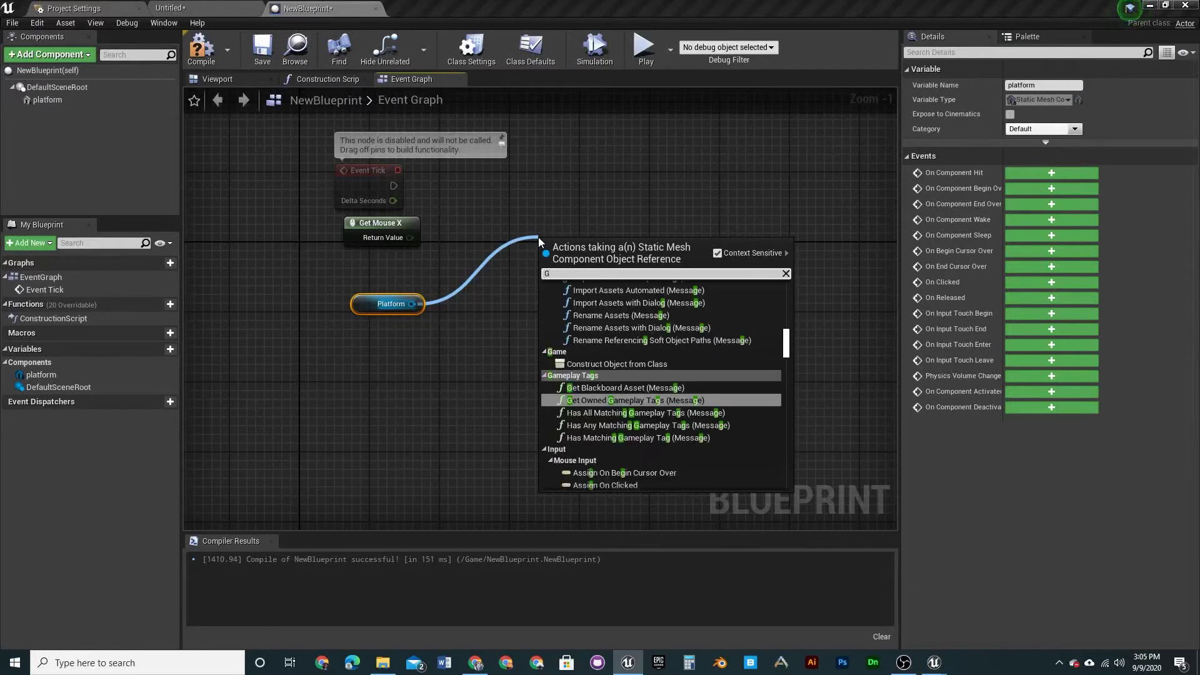
{"action": "type", "text": "etAc"}
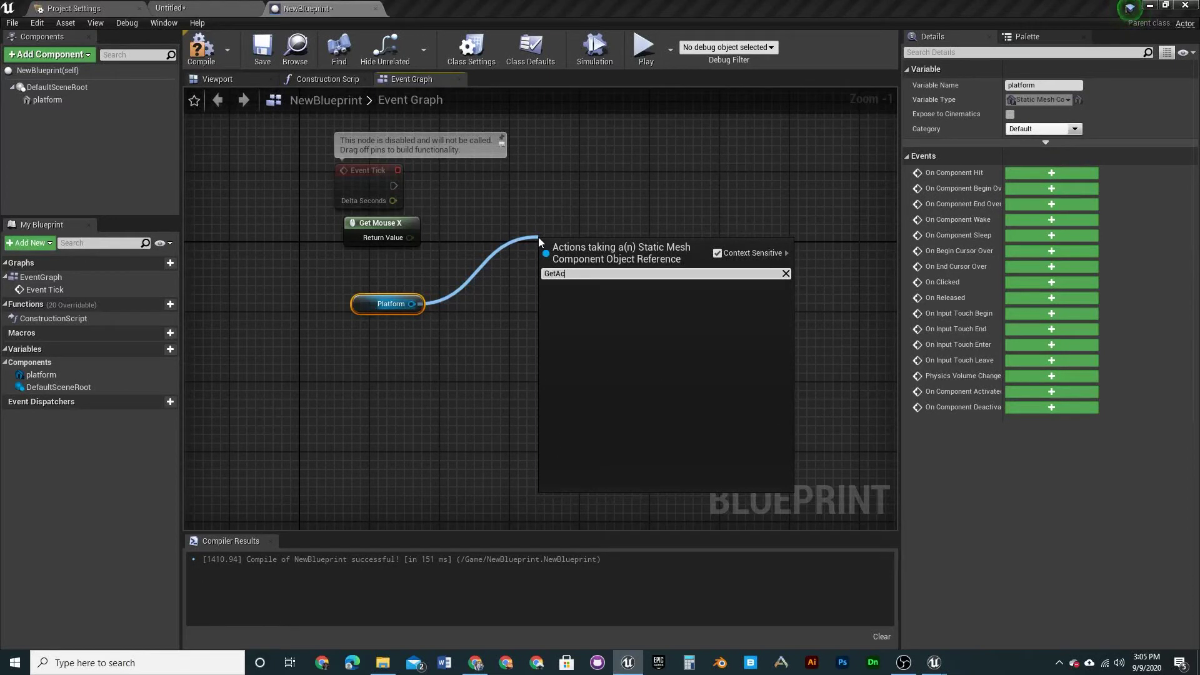
{"action": "key", "text": "BackSpace"}
{"action": "key", "text": "BackSpace"}
{"action": "key", "text": "BackSpace"}
{"action": "key", "text": "BackSpace"}
{"action": "key", "text": "BackSpace"}
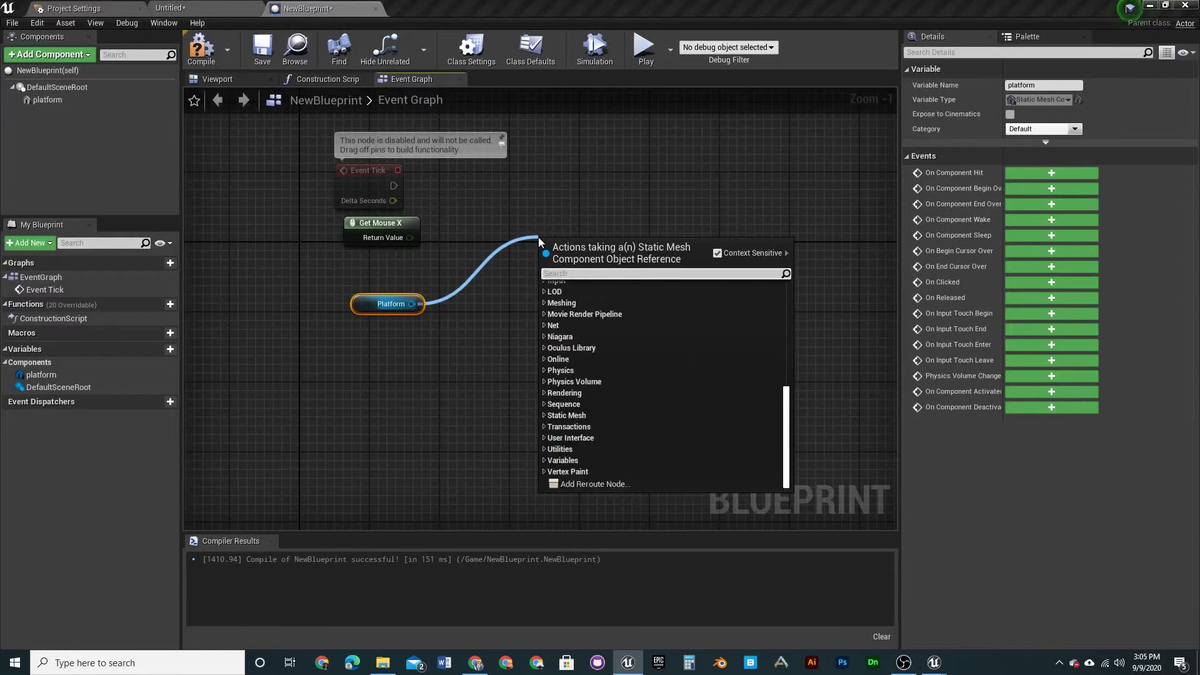
{"action": "type", "text": "Rotation"}
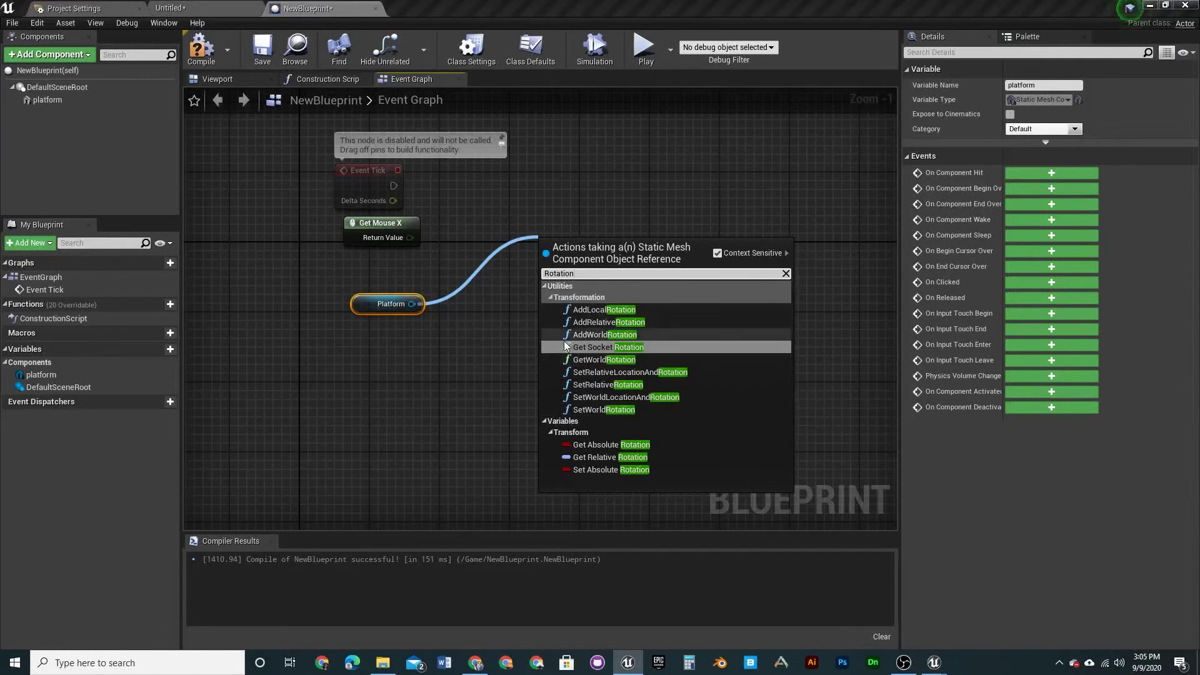
{"action": "left_click", "coordinate": [490, 318]}
- Add a GetActorRotation node to the Event Graph beside the Platform reference
{"action": "right_click", "coordinate": [483, 262]}
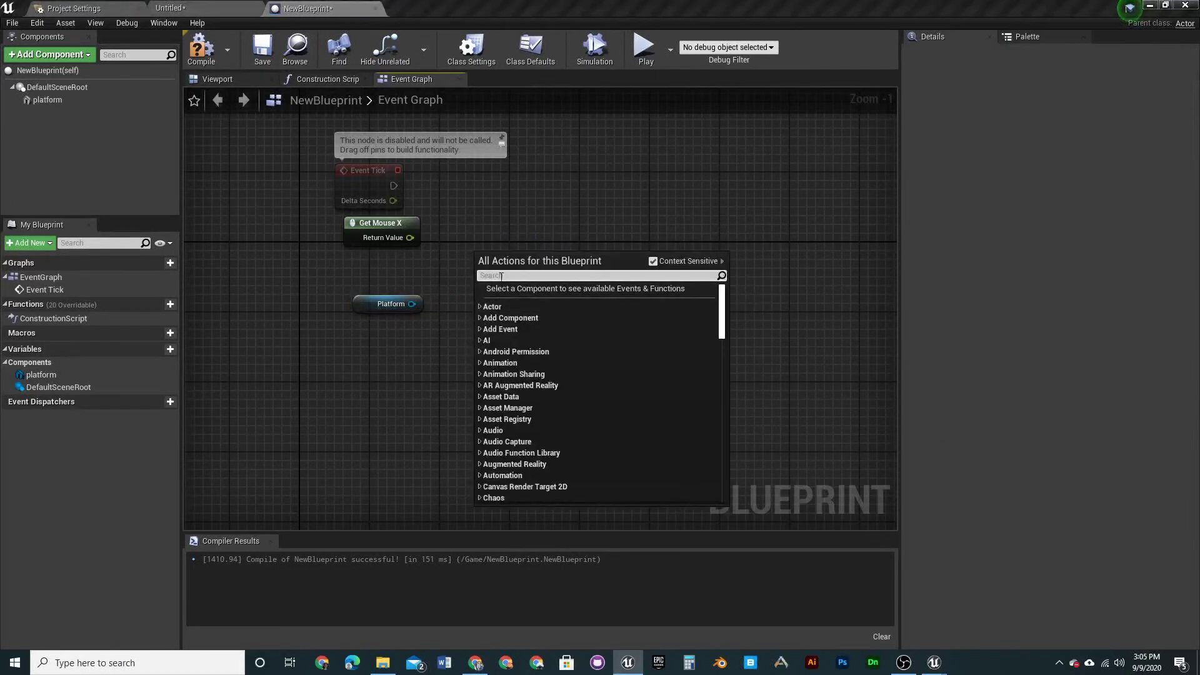
{"action": "type", "text": "g"}
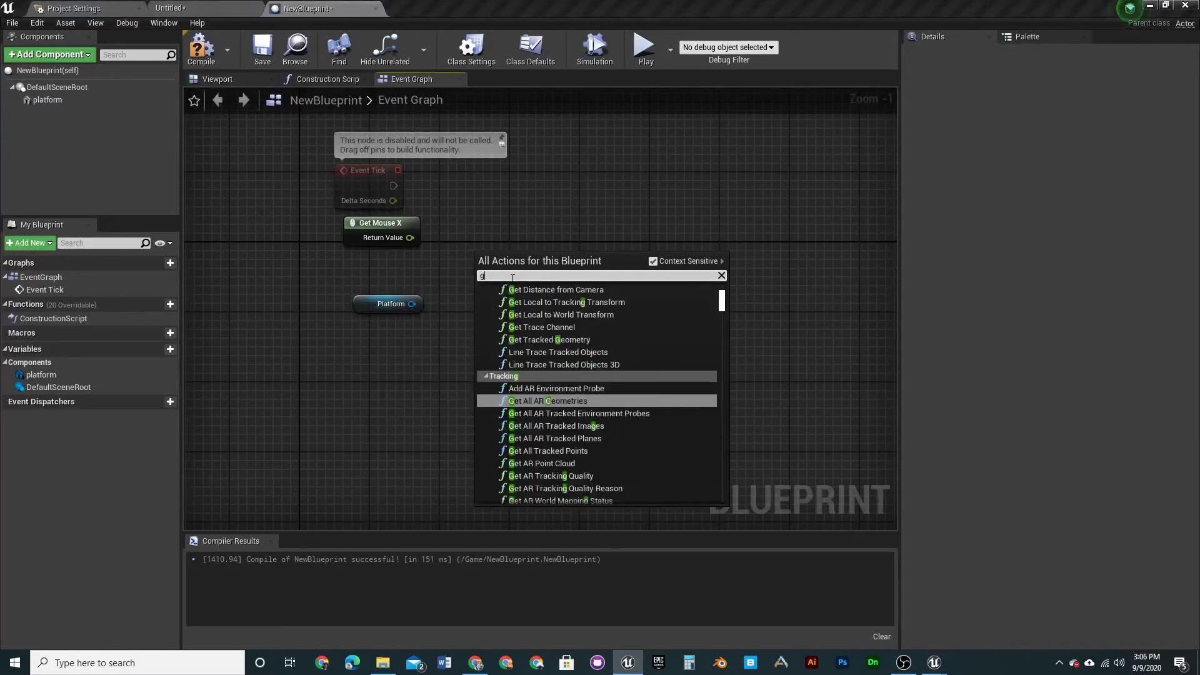
{"action": "type", "text": "etactor"}
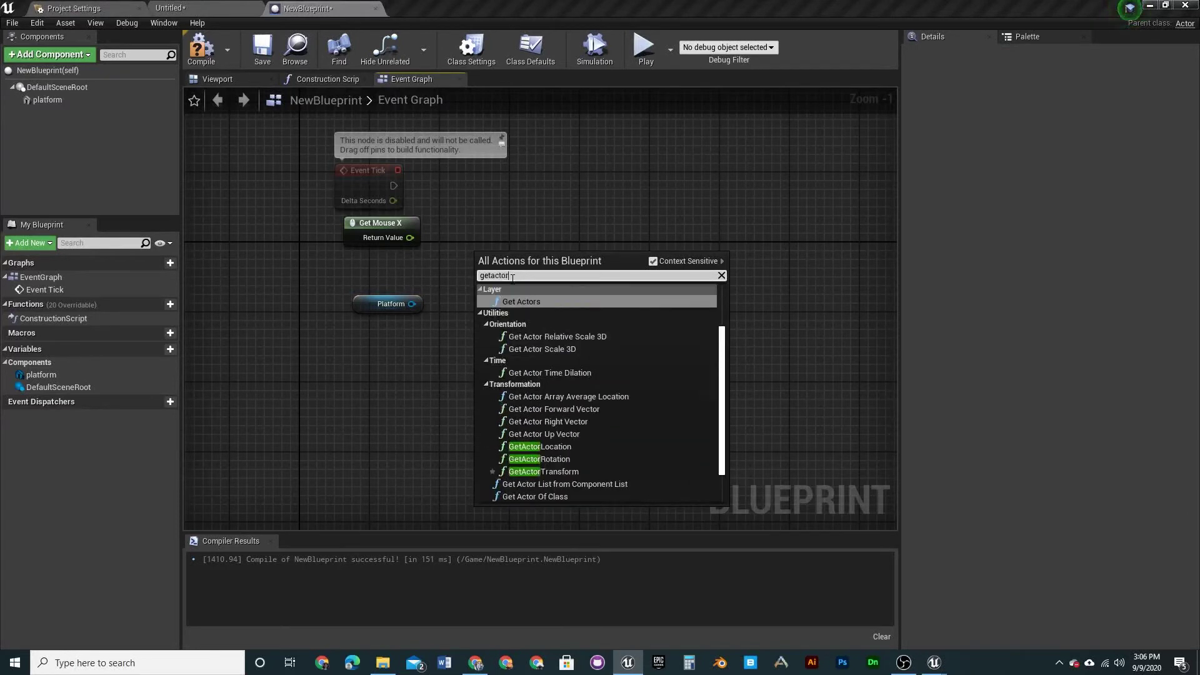
{"action": "left_click", "coordinate": [539, 459]}
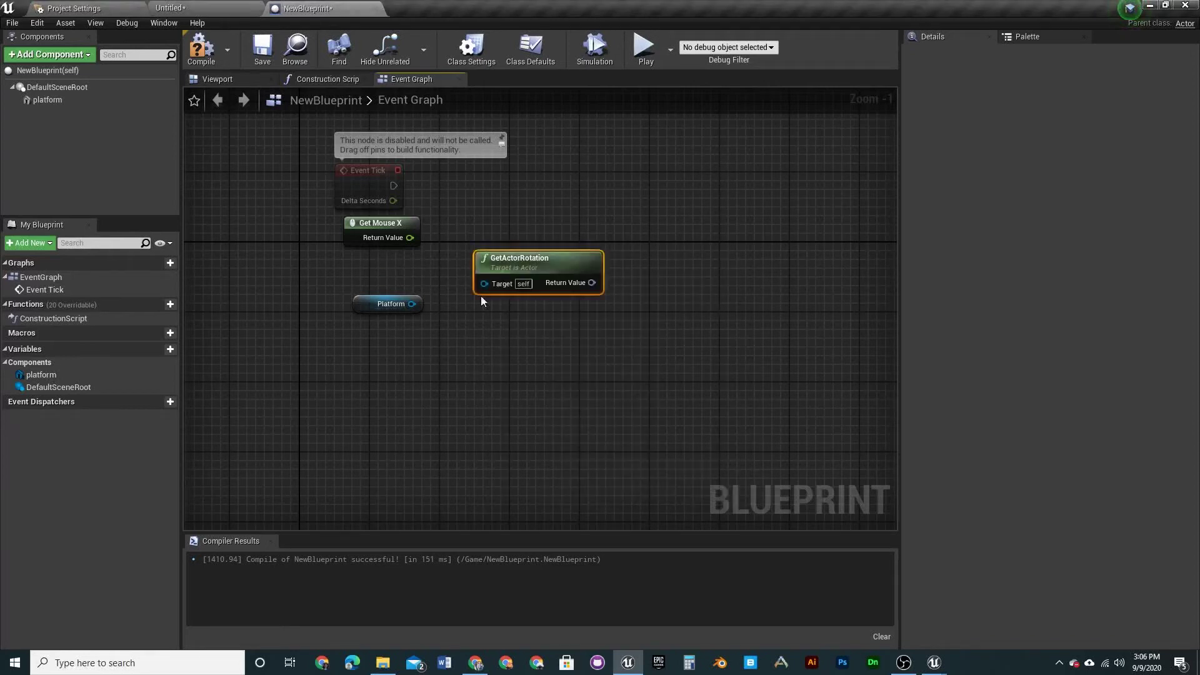
- Try to connect the Platform reference to GetActorRotation's Target, and delete the Platform node
{"action": "left_click_drag", "start_coordinate": [412, 305], "coordinate": [488, 283]}
{"action": "left_click", "coordinate": [384, 306]}
{"action": "key", "text": "Delete"}
- Place a DefaultSceneRoot reference, try to connect it to GetActorRotation's Target, and delete the reference
{"action": "left_click_drag", "start_coordinate": [50, 387], "coordinate": [484, 283]}
{"action": "left_click", "coordinate": [400, 323]}
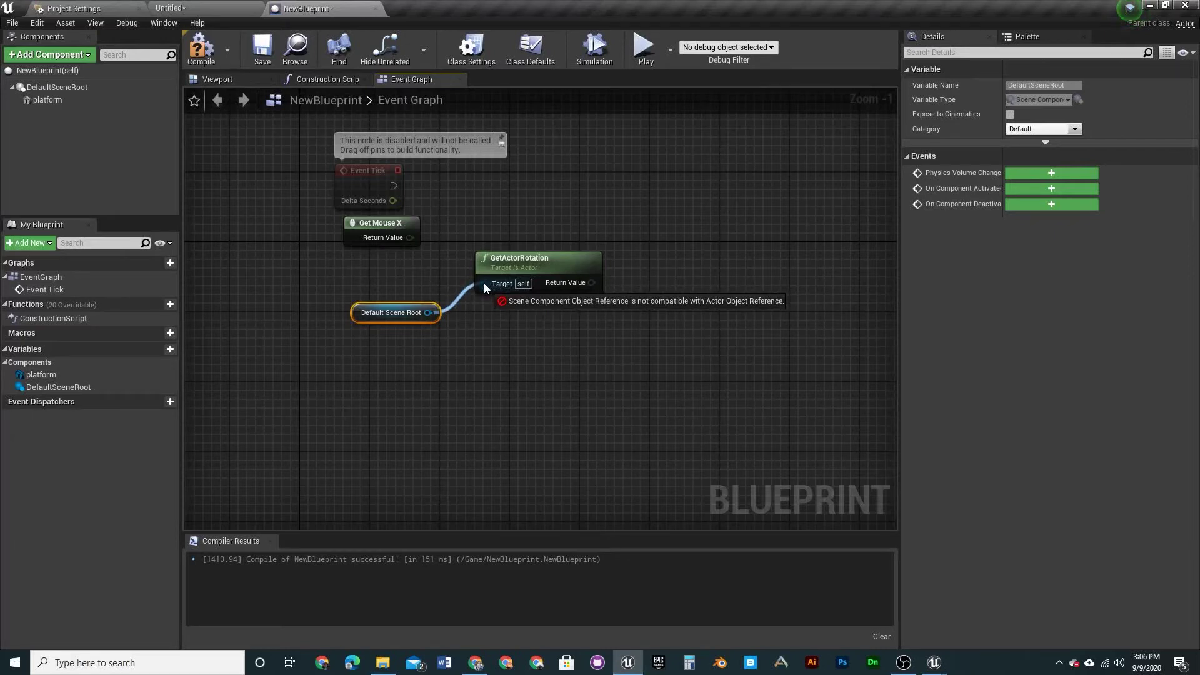
{"action": "left_click_drag", "start_coordinate": [484, 283], "coordinate": [484, 283]}
{"action": "left_click", "coordinate": [363, 313]}
{"action": "key", "text": "Delete"}
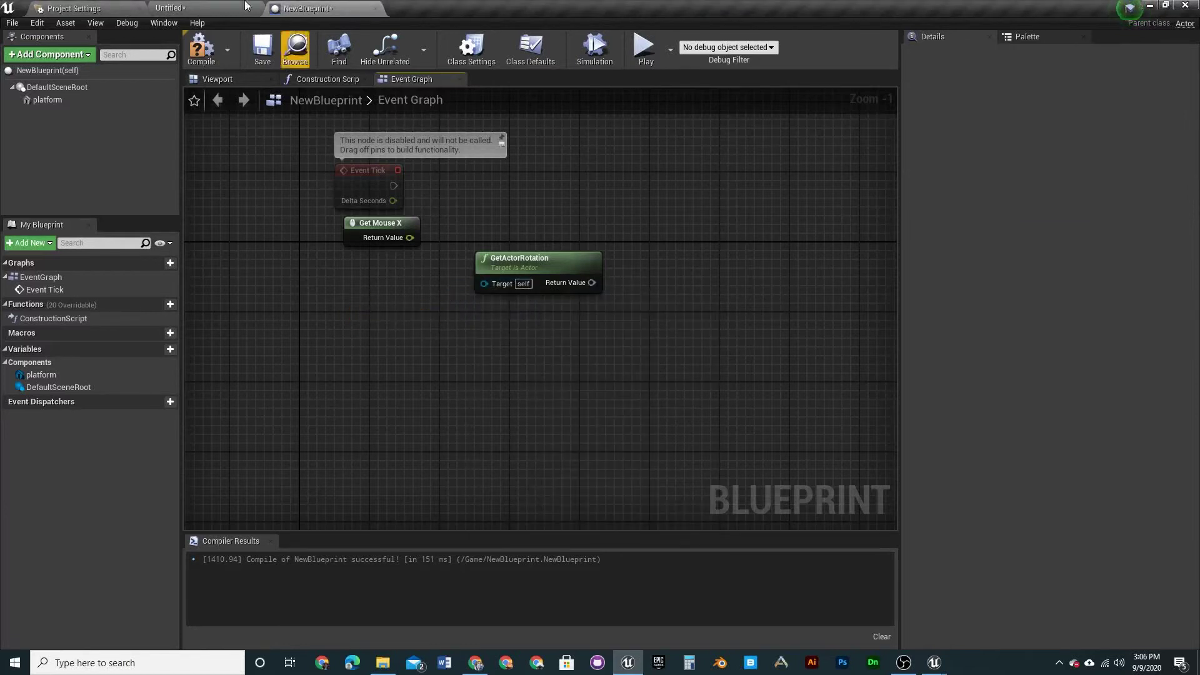
{"action": "left_click", "coordinate": [97, 7]}
{"action": "left_click", "coordinate": [223, 6]}
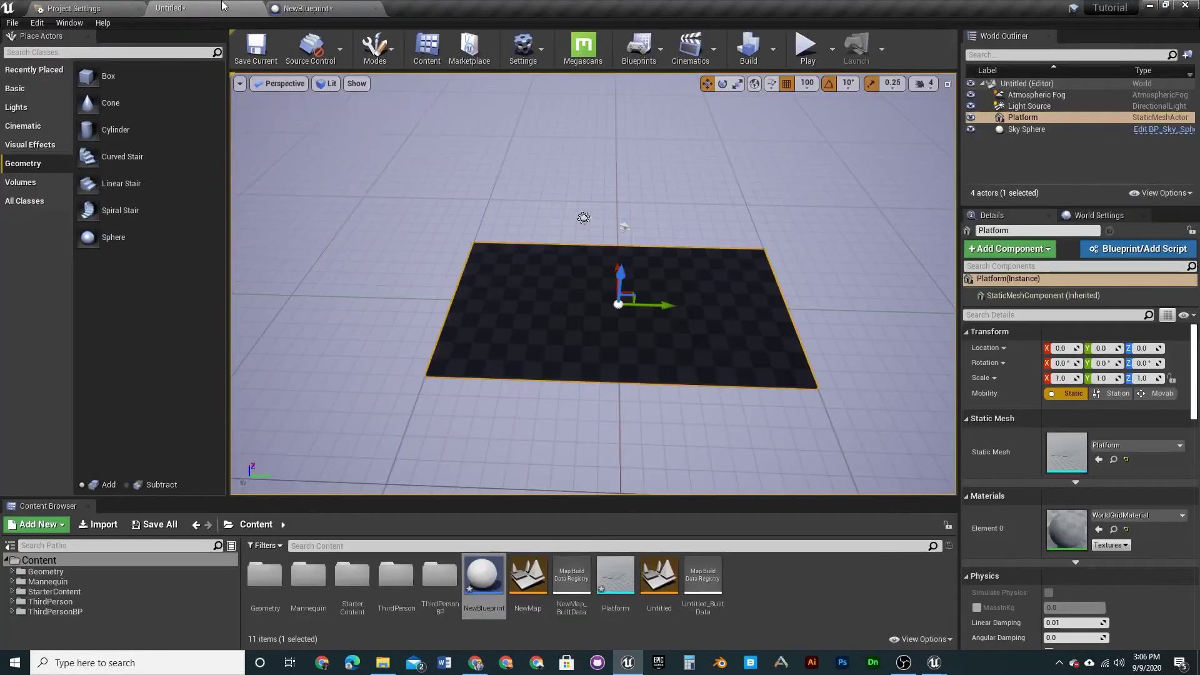
{"action": "left_click", "coordinate": [307, 7]}
{"action": "left_click", "coordinate": [159, 6]}
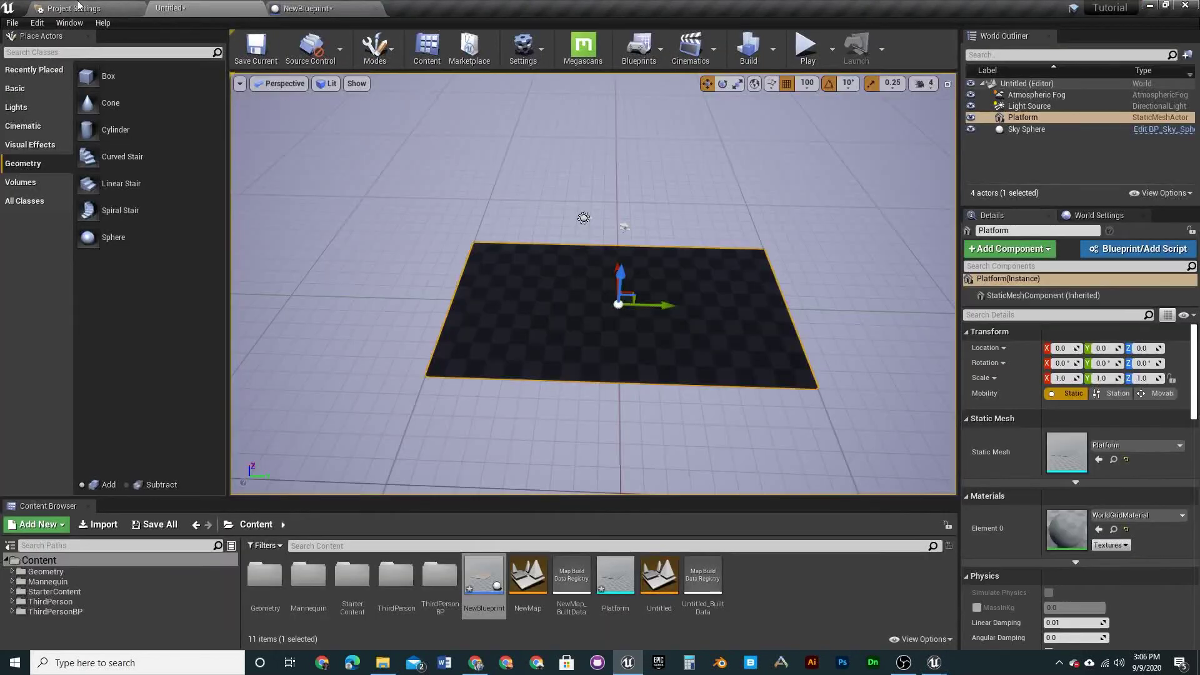
{"action": "right_click", "coordinate": [492, 579]}
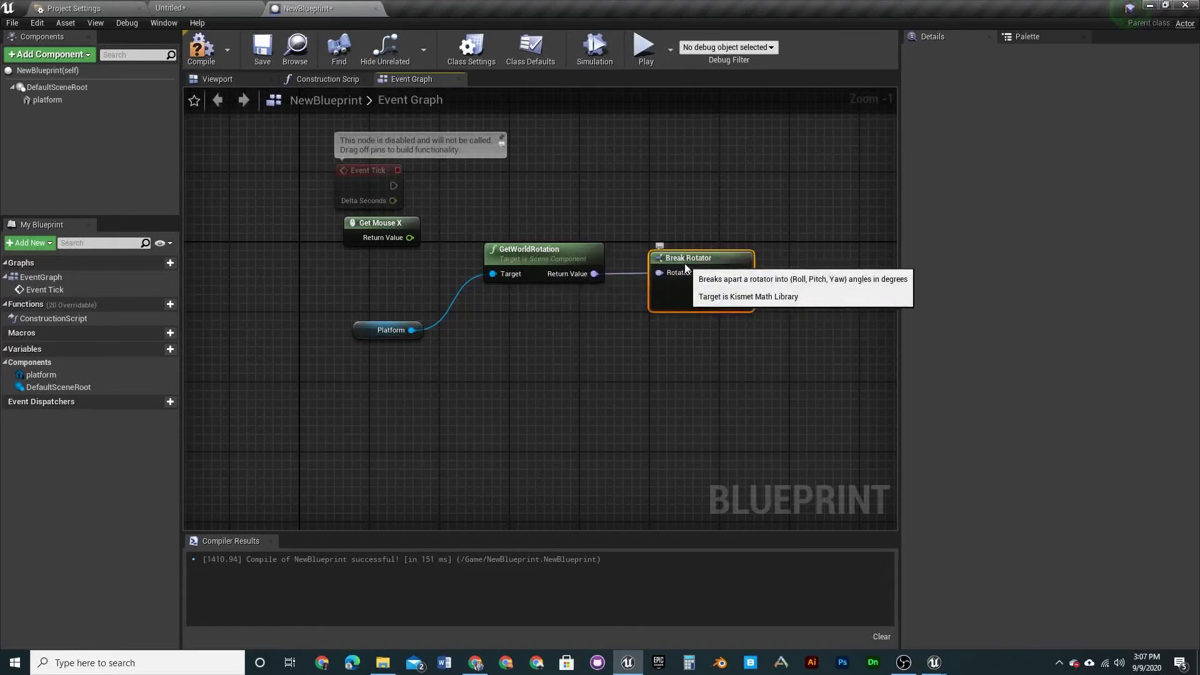
- Recreate the Break Rotator node from GetWorldRotation's Return Value and move both nodes closer to the Platform reference
{"action": "key", "text": "Delete"}
{"action": "left_click_drag", "start_coordinate": [597, 276], "coordinate": [644, 274]}
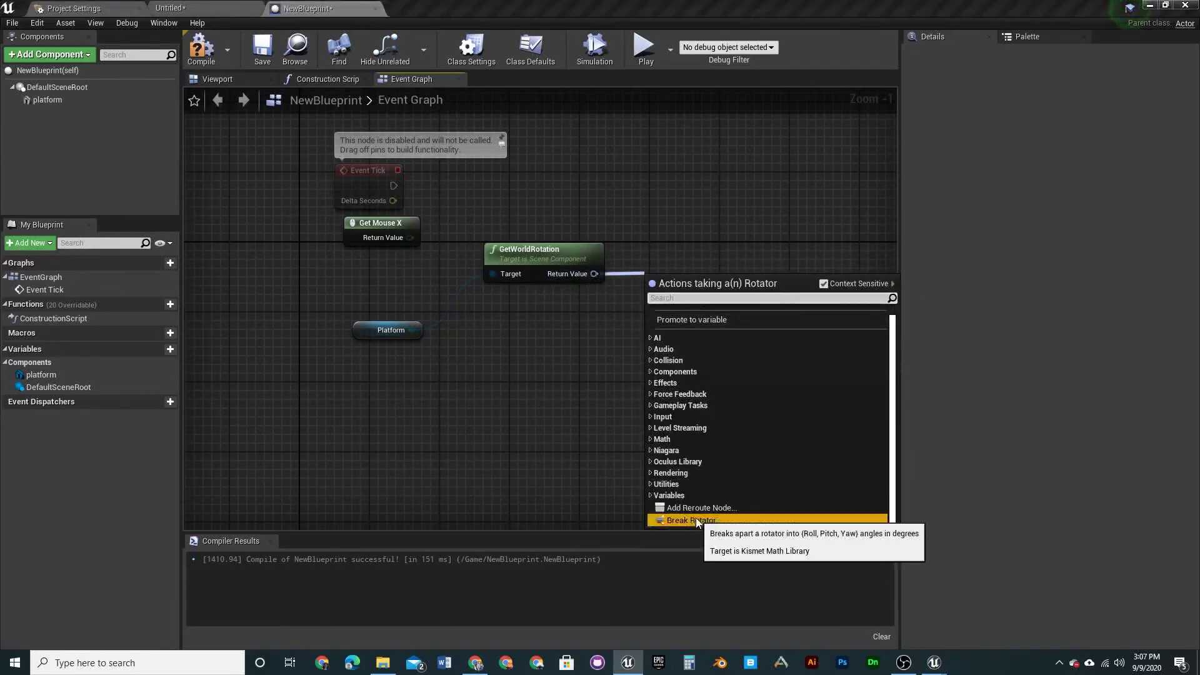
{"action": "left_click", "coordinate": [696, 518]}
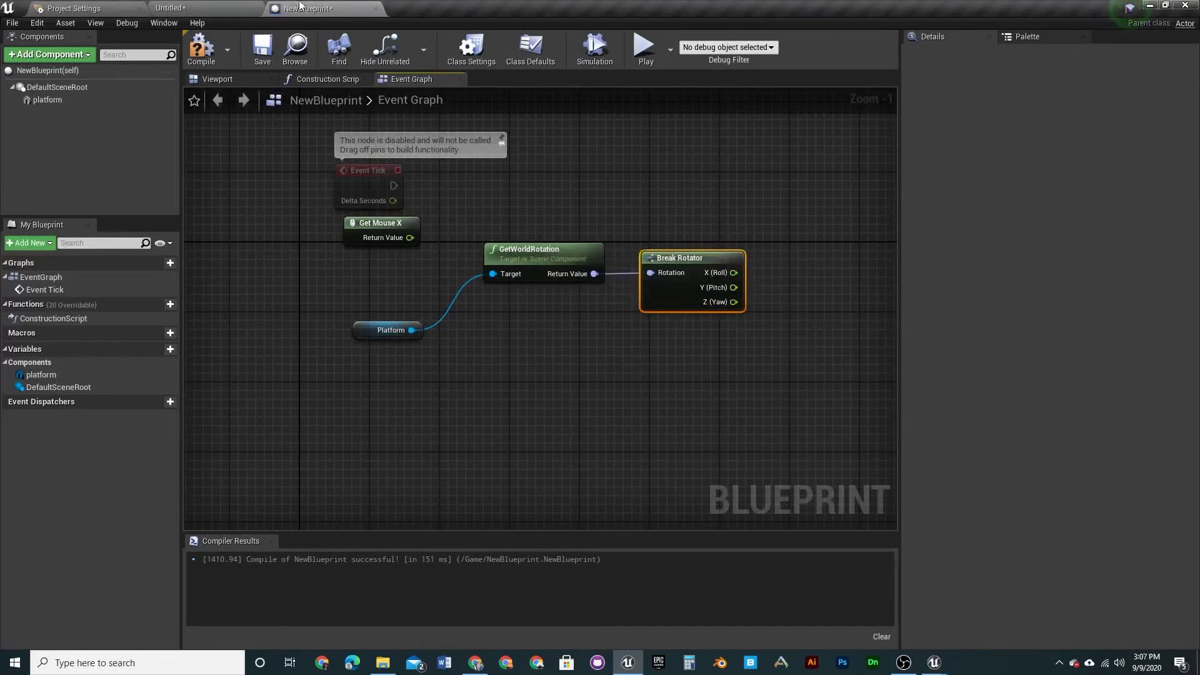
{"action": "left_click_drag", "start_coordinate": [591, 272], "coordinate": [529, 288]}
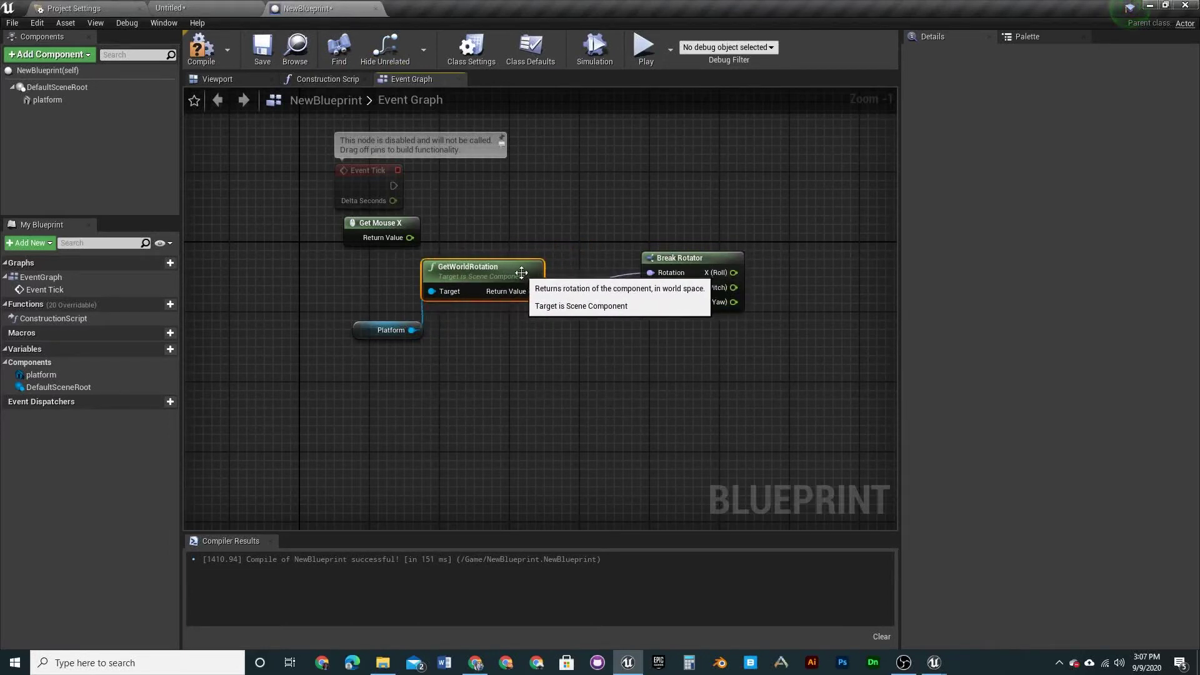
{"action": "left_click_drag", "start_coordinate": [705, 266], "coordinate": [614, 283]}
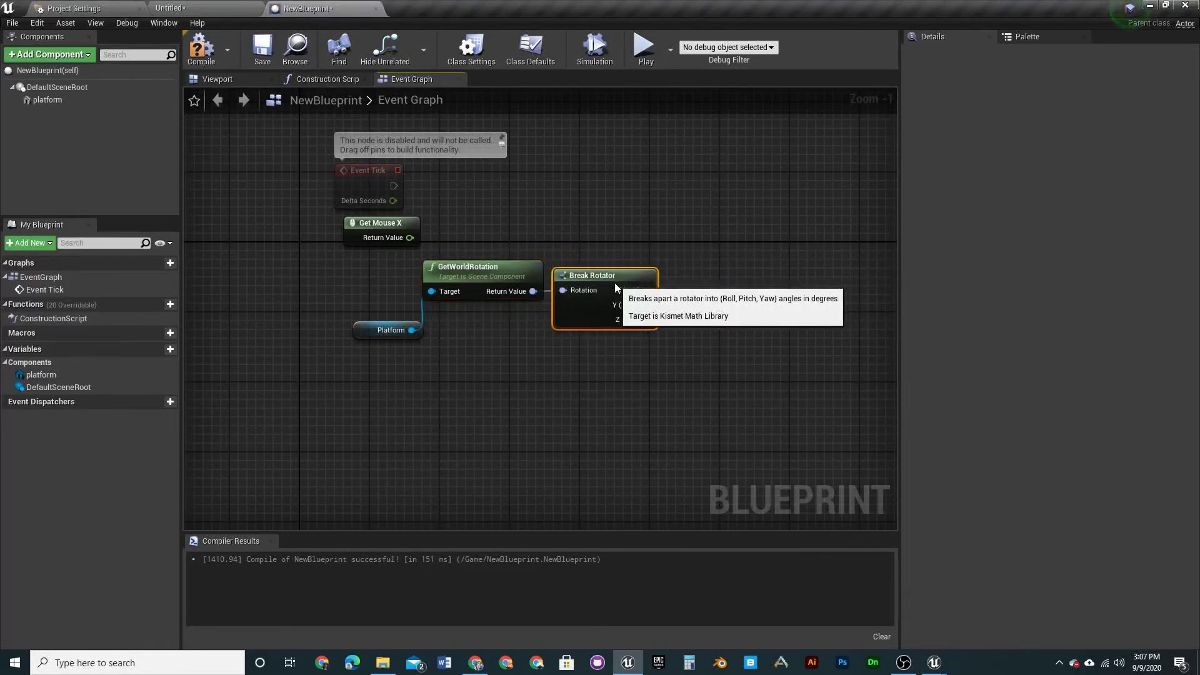
- Add a float + float node from Break Rotator's X (Roll) and position it slightly above the Break Rotator node
{"action": "left_click_drag", "start_coordinate": [410, 238], "coordinate": [541, 229]}
{"action": "left_click", "coordinate": [541, 229]}
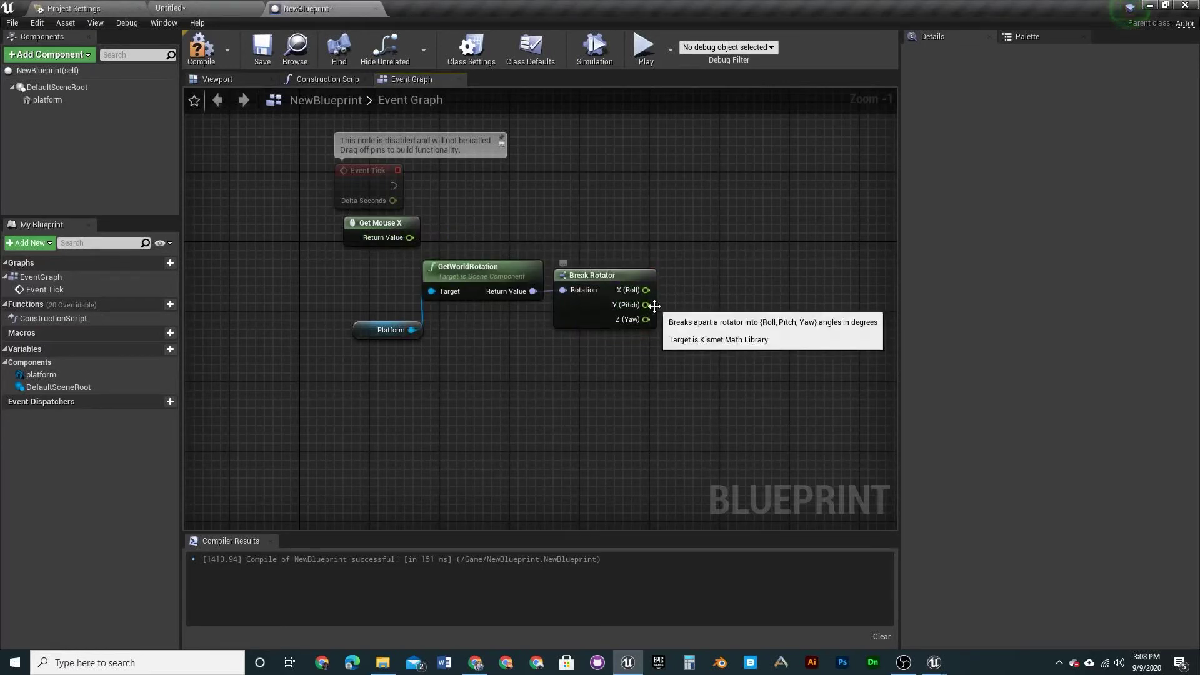
{"action": "left_click_drag", "start_coordinate": [646, 290], "coordinate": [709, 290]}
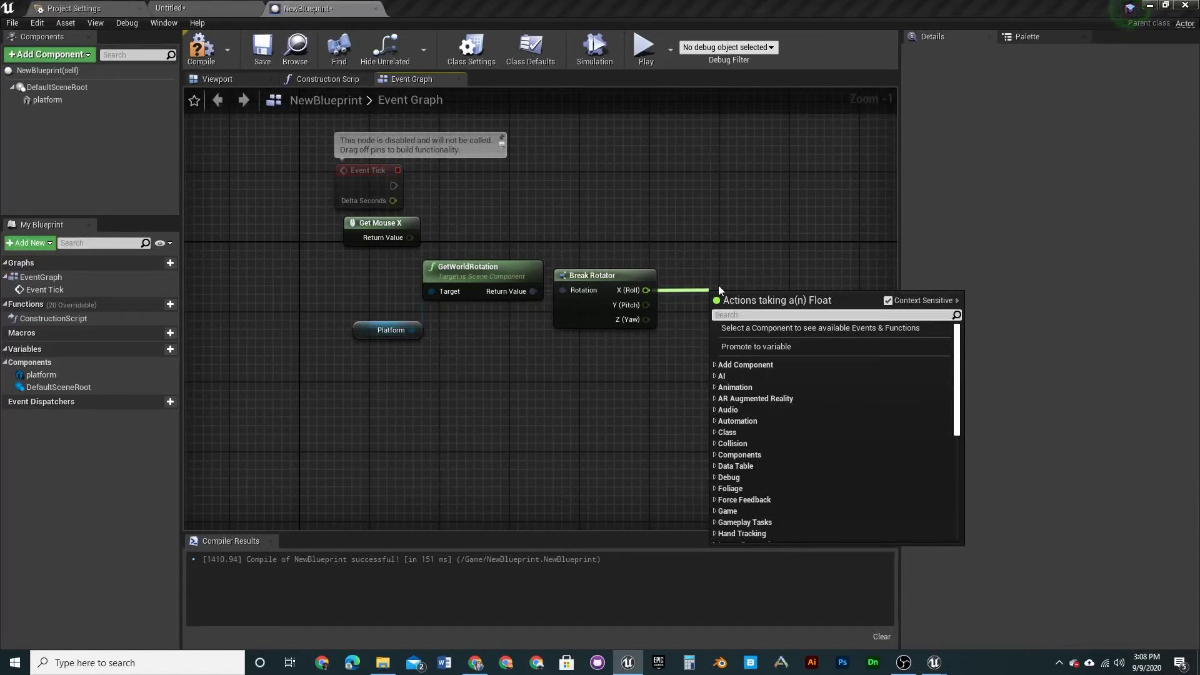
{"action": "type", "text": "+"}
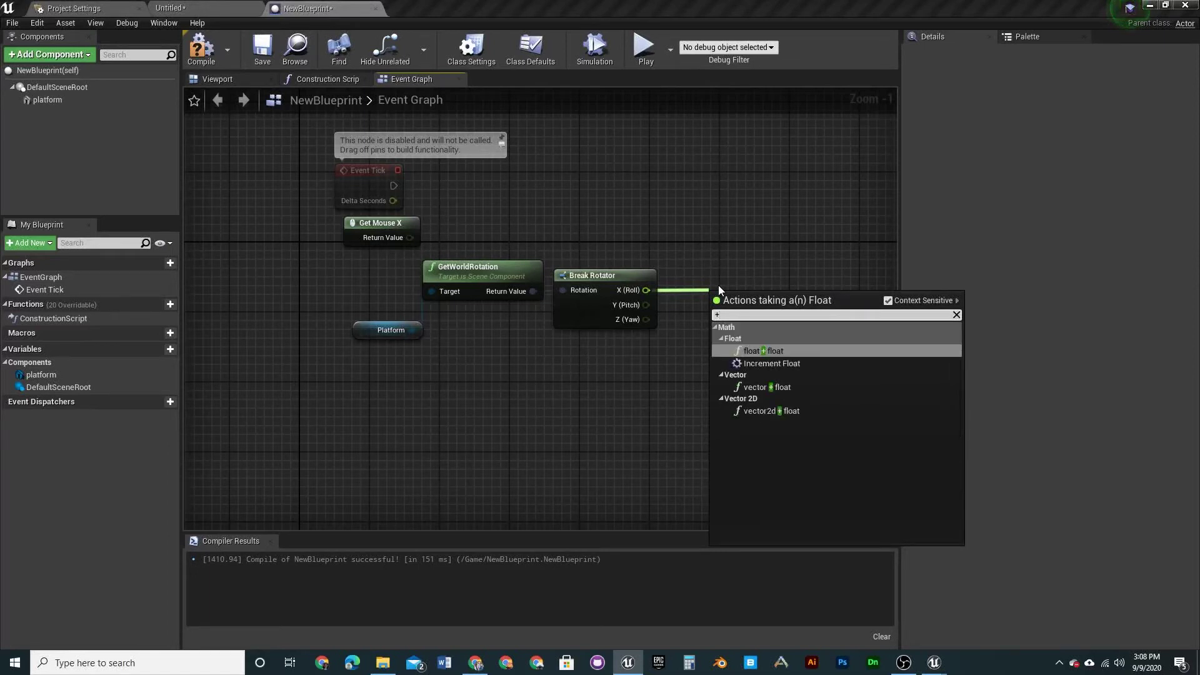
{"action": "left_click", "coordinate": [796, 350]}
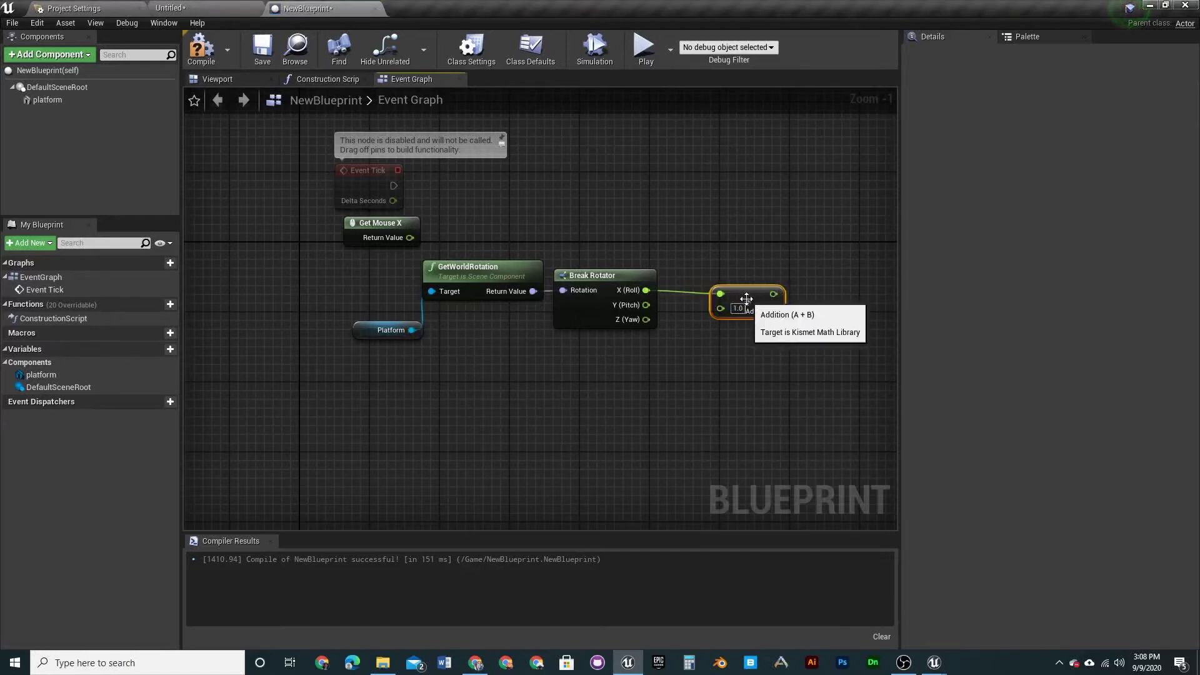
{"action": "left_click_drag", "start_coordinate": [748, 302], "coordinate": [748, 258]}
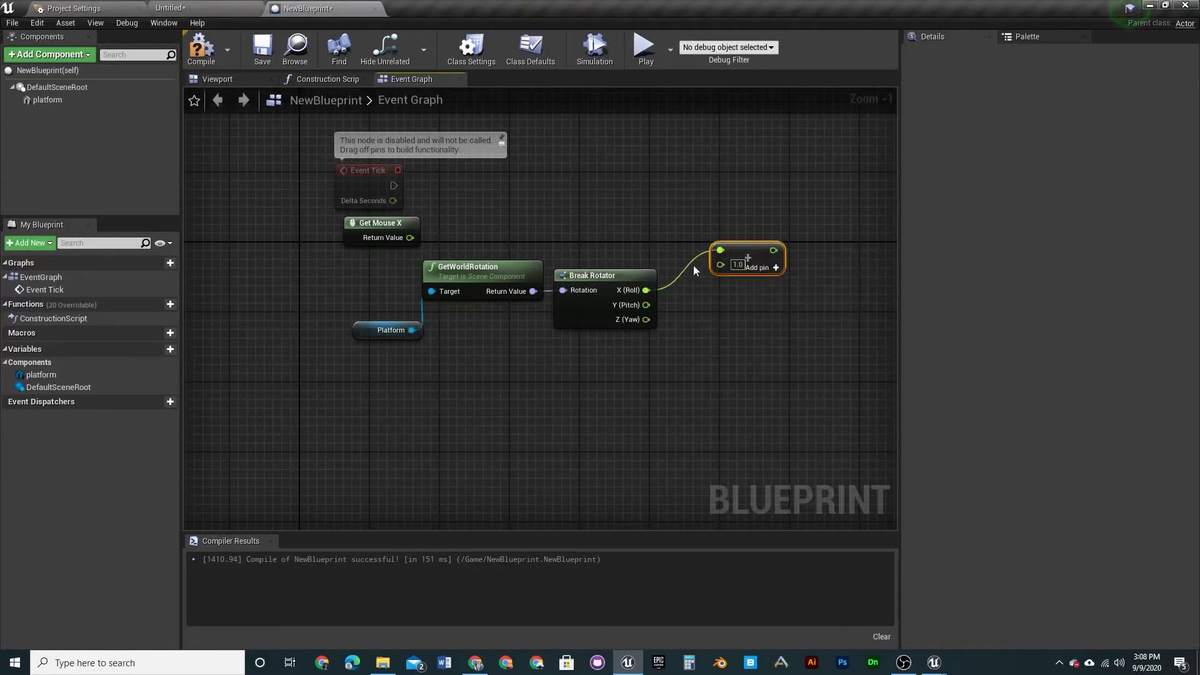
- Wire Get Mouse X's Return Value into the addition node's first input and Break Rotator's X (Roll) into its second
{"action": "left_click_drag", "start_coordinate": [648, 290], "coordinate": [720, 264]}
{"action": "left_click_drag", "start_coordinate": [409, 238], "coordinate": [731, 243]}
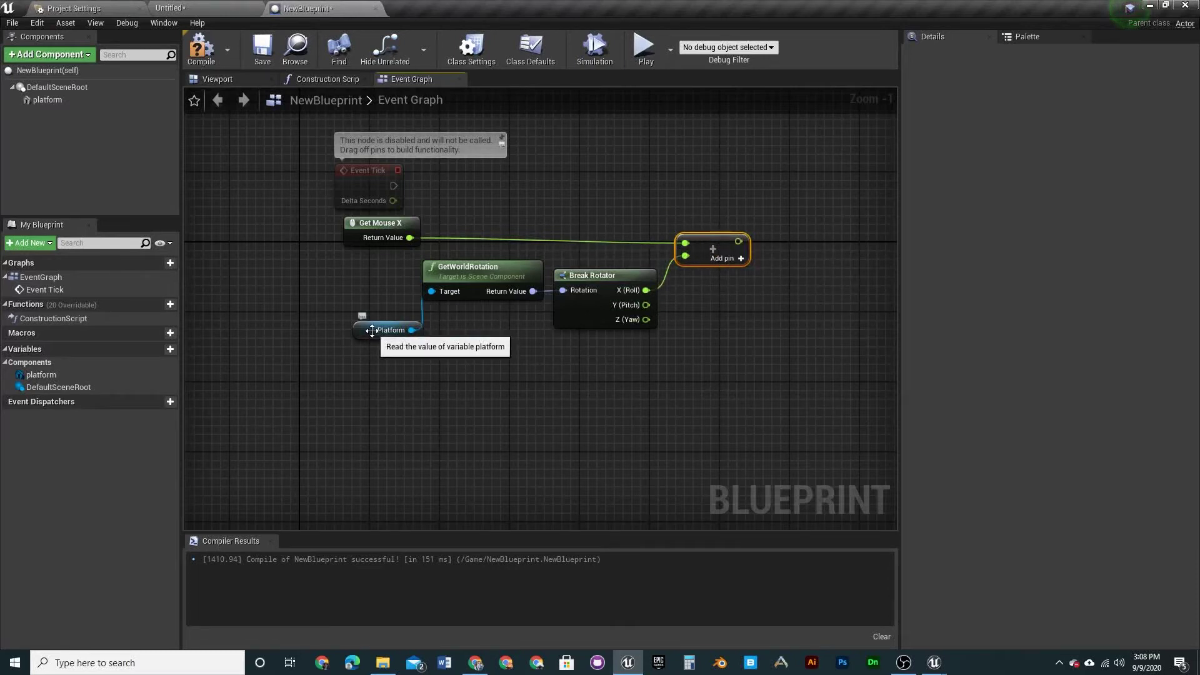
{"action": "left_click_drag", "start_coordinate": [397, 229], "coordinate": [397, 238]}
- Add a Make Rotator node with the addition node's result feeding its X (Roll) input
{"action": "right_click_drag", "start_coordinate": [754, 195], "coordinate": [554, 219]}
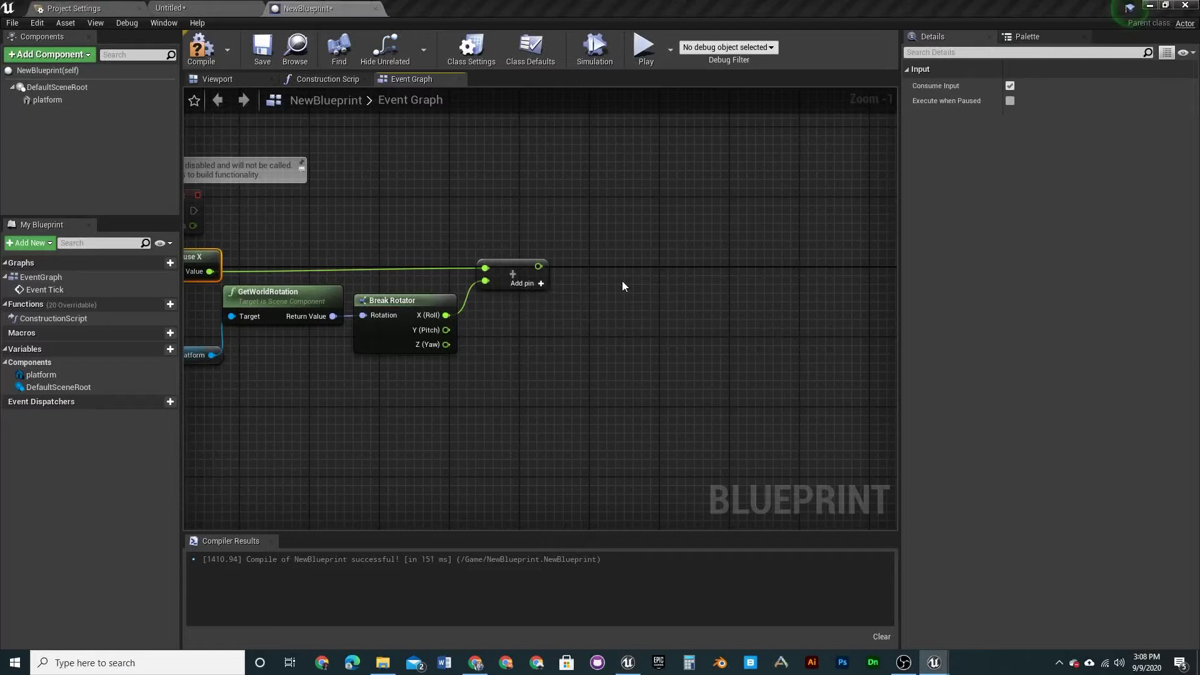
{"action": "left_click_drag", "start_coordinate": [541, 266], "coordinate": [629, 285]}
{"action": "type", "text": "make"}
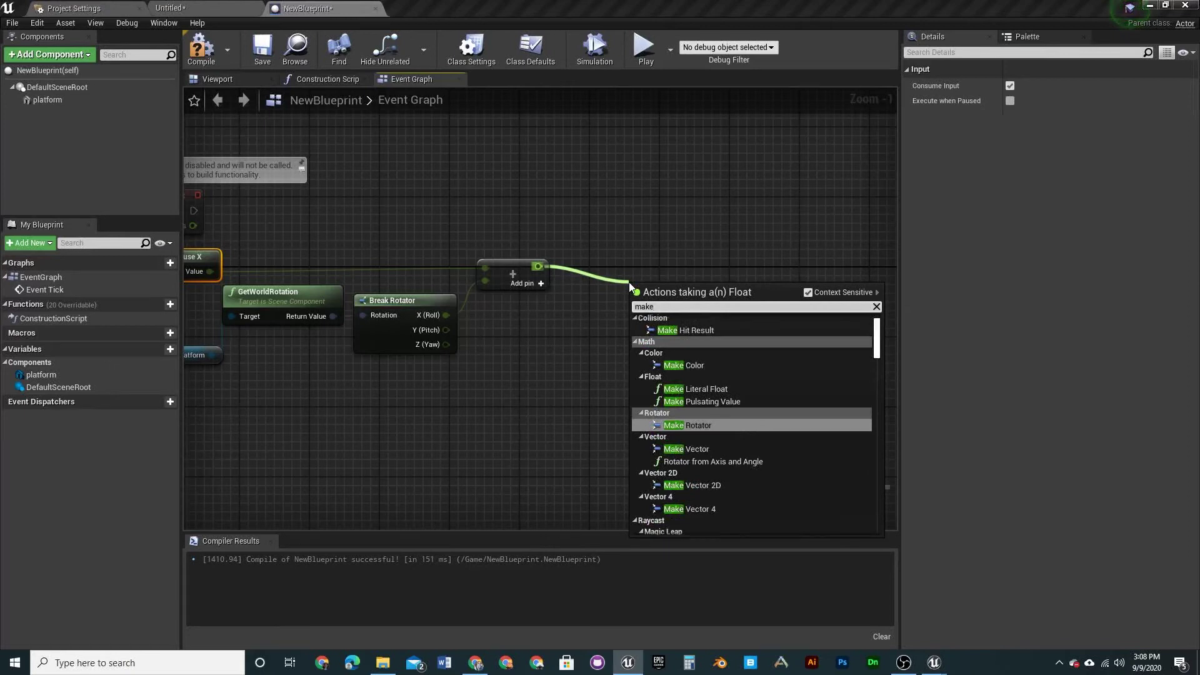
{"action": "key", "text": "Return"}
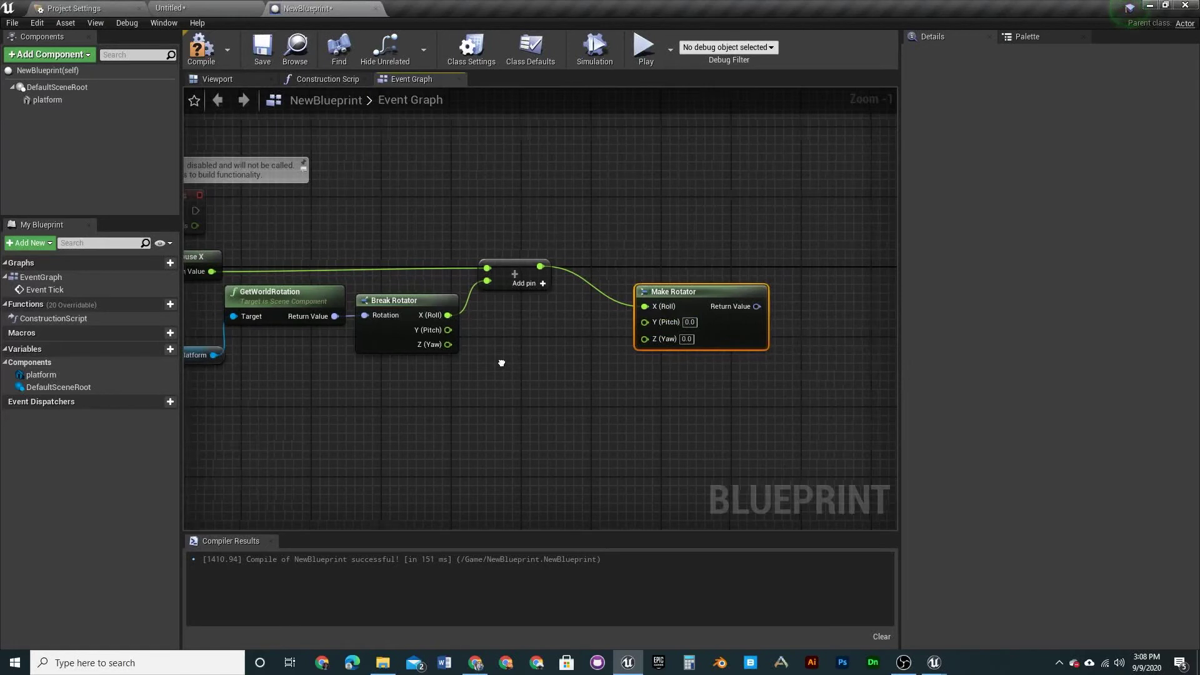
- Leave the blueprint's Event Graph and return to the Untitled level in the level editor
{"action": "right_click_drag", "start_coordinate": [499, 363], "coordinate": [758, 328]}
{"action": "right_click", "coordinate": [450, 382]}
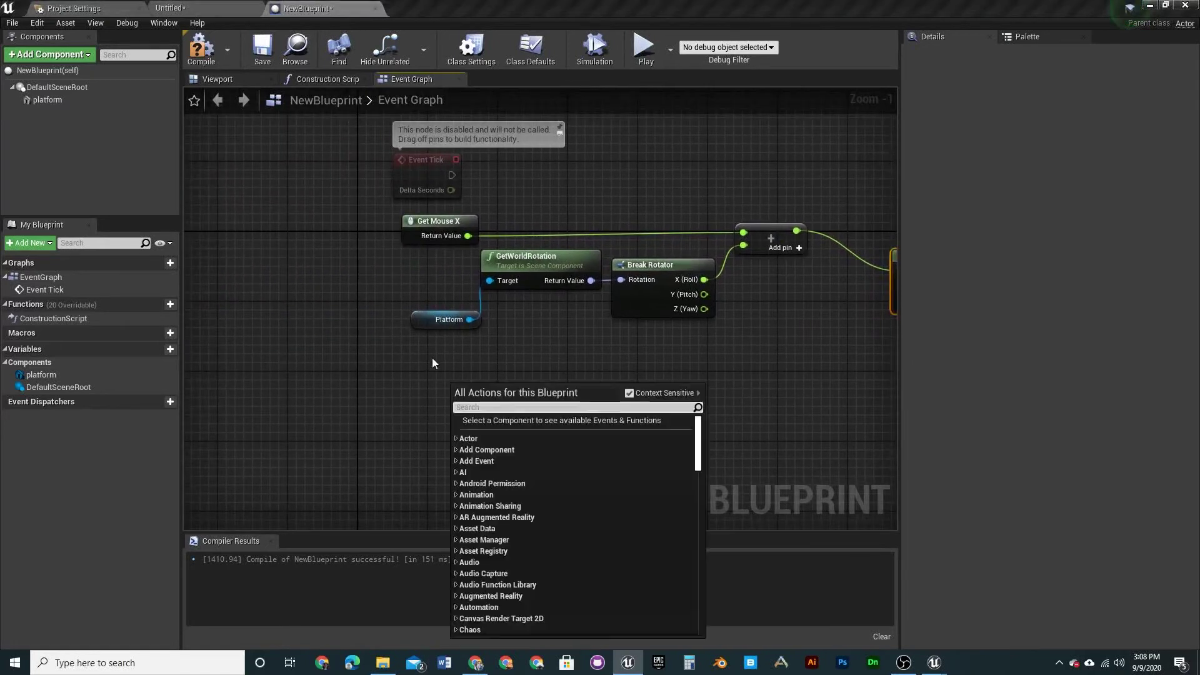
{"action": "left_click", "coordinate": [177, 6]}
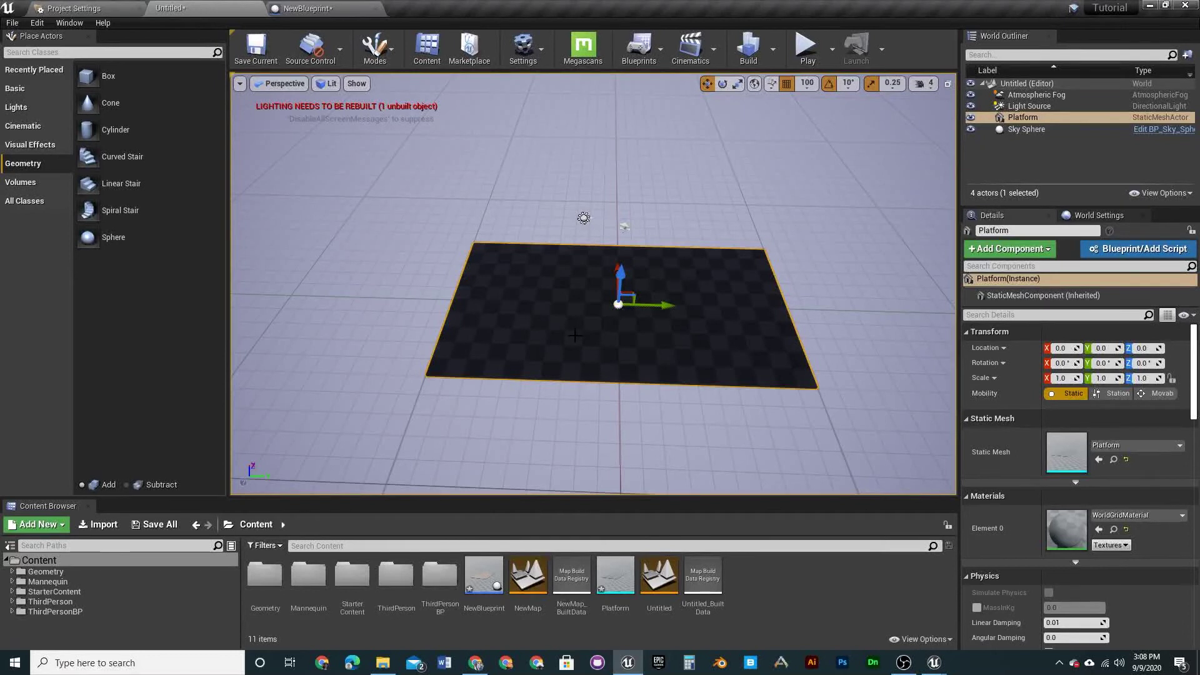
- Test-rotate the platform in the level about its X and Y axes to examine how roll and pitch tilt it
{"action": "right_click_drag", "start_coordinate": [558, 447], "coordinate": [444, 430]}
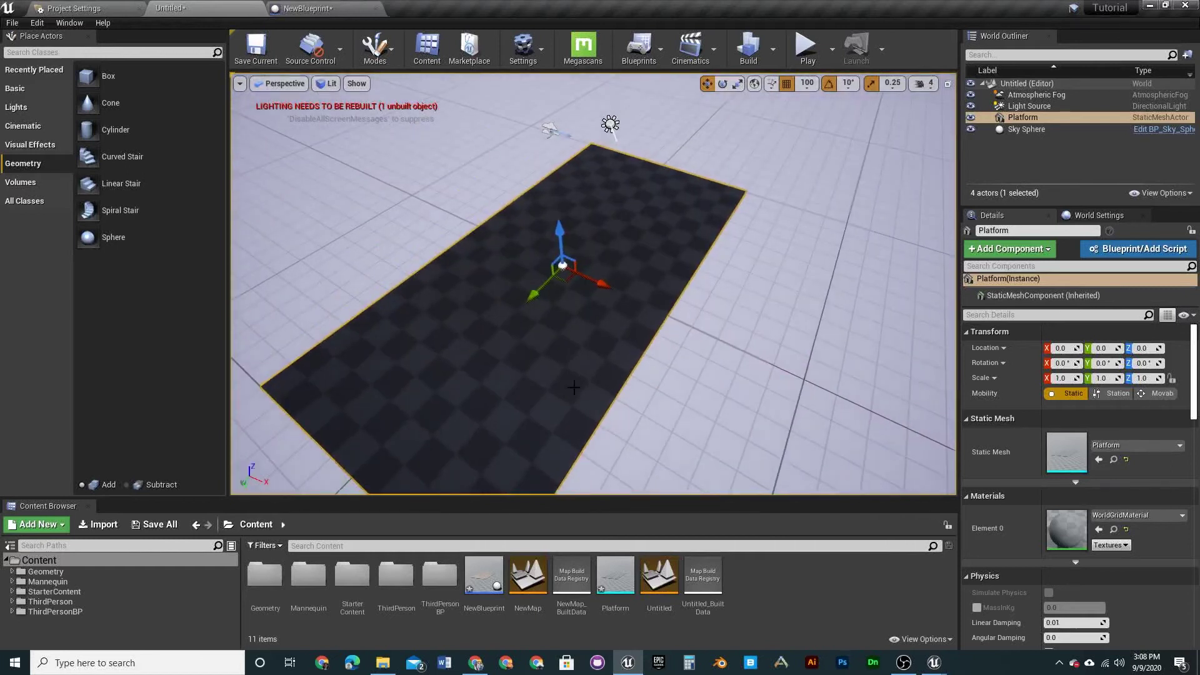
{"action": "key", "text": "e"}
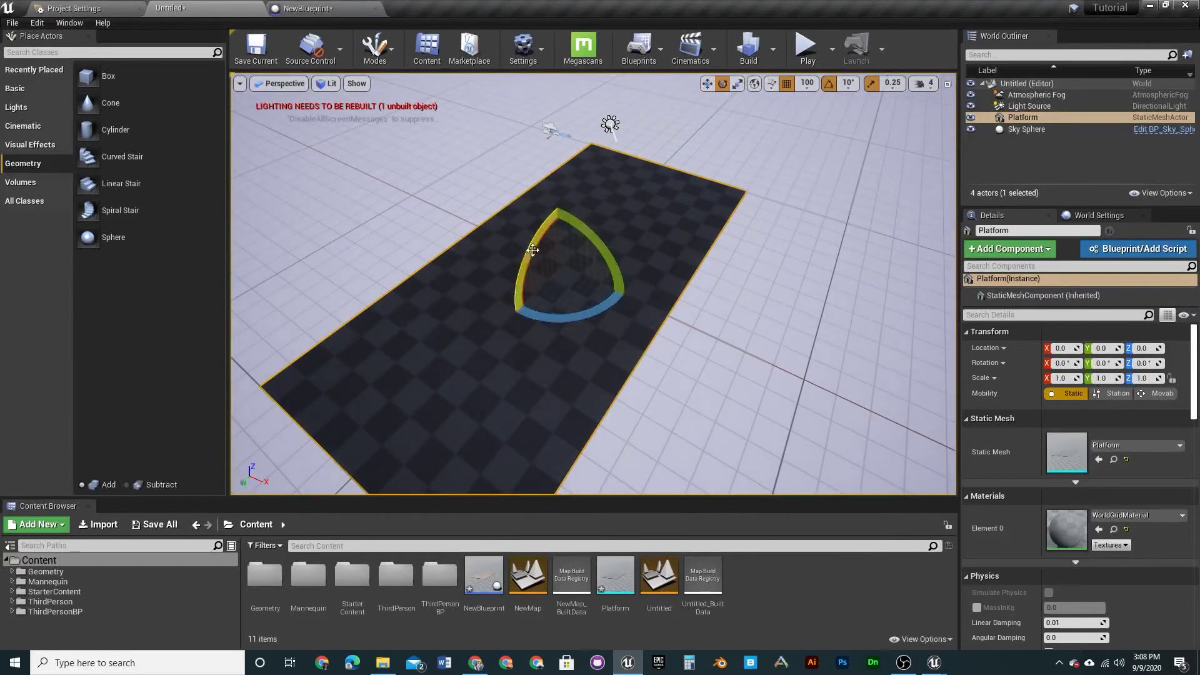
{"action": "left_click_drag", "start_coordinate": [533, 249], "coordinate": [627, 298]}
{"action": "key", "text": "w"}
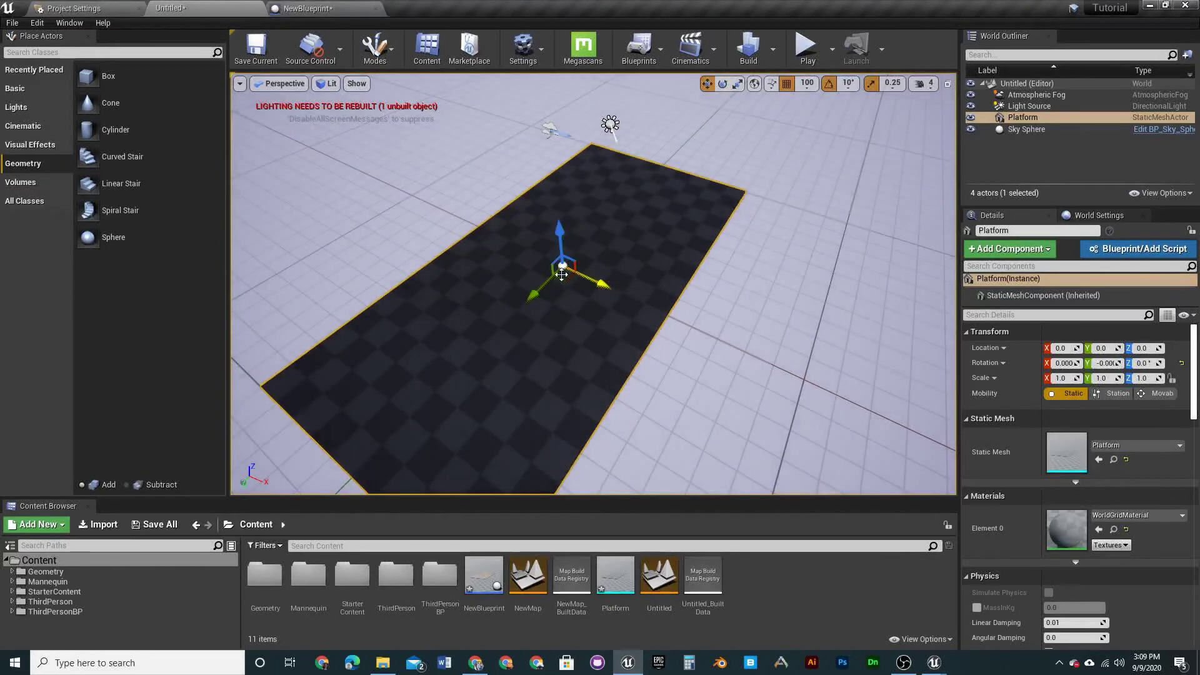
{"action": "mouse_move", "coordinate": [517, 306]}
{"action": "left_mouse_down"}
{"action": "mouse_move", "coordinate": [494, 322]}
{"action": "mouse_move", "coordinate": [524, 295]}
{"action": "left_mouse_up"}
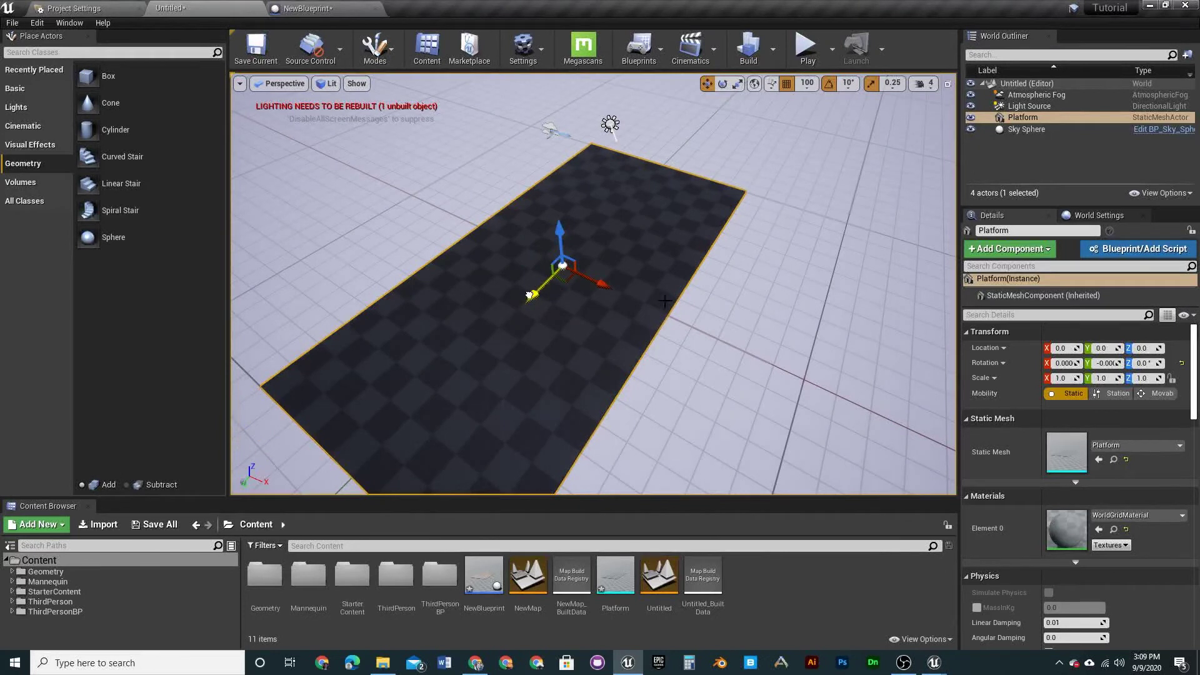
{"action": "key", "text": "e"}
{"action": "left_click_drag", "start_coordinate": [609, 249], "coordinate": [627, 298]}
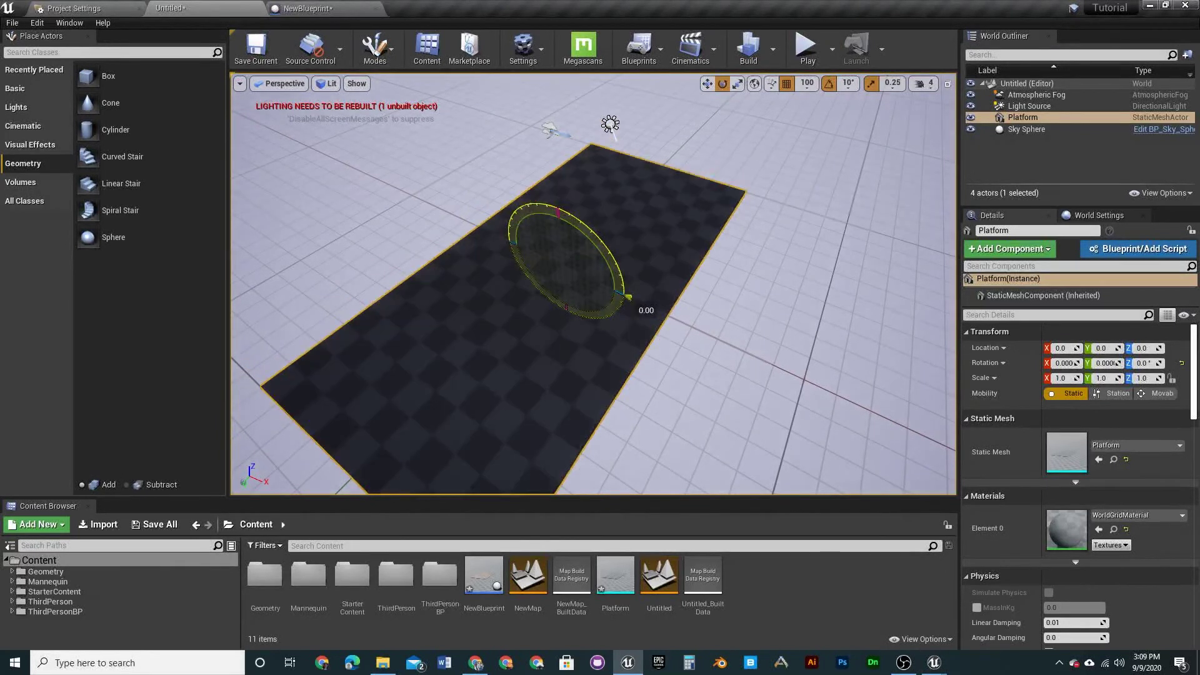
{"action": "left_click_drag", "start_coordinate": [542, 232], "coordinate": [555, 191]}
- Return to NewBlueprint's Event Graph and add a Get Mouse Y node below the Platform reference
{"action": "left_click", "coordinate": [308, 8]}
{"action": "right_click_drag", "start_coordinate": [860, 325], "coordinate": [509, 371]}
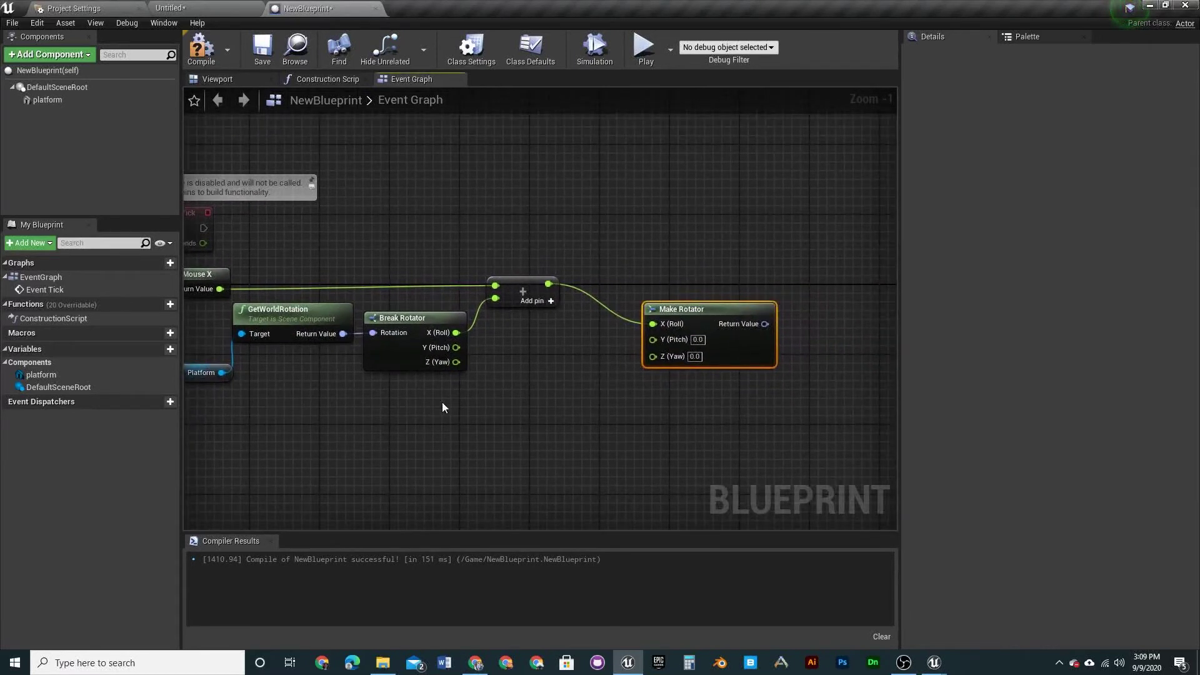
{"action": "right_click_drag", "start_coordinate": [410, 400], "coordinate": [592, 326]}
{"action": "right_click", "coordinate": [367, 395]}
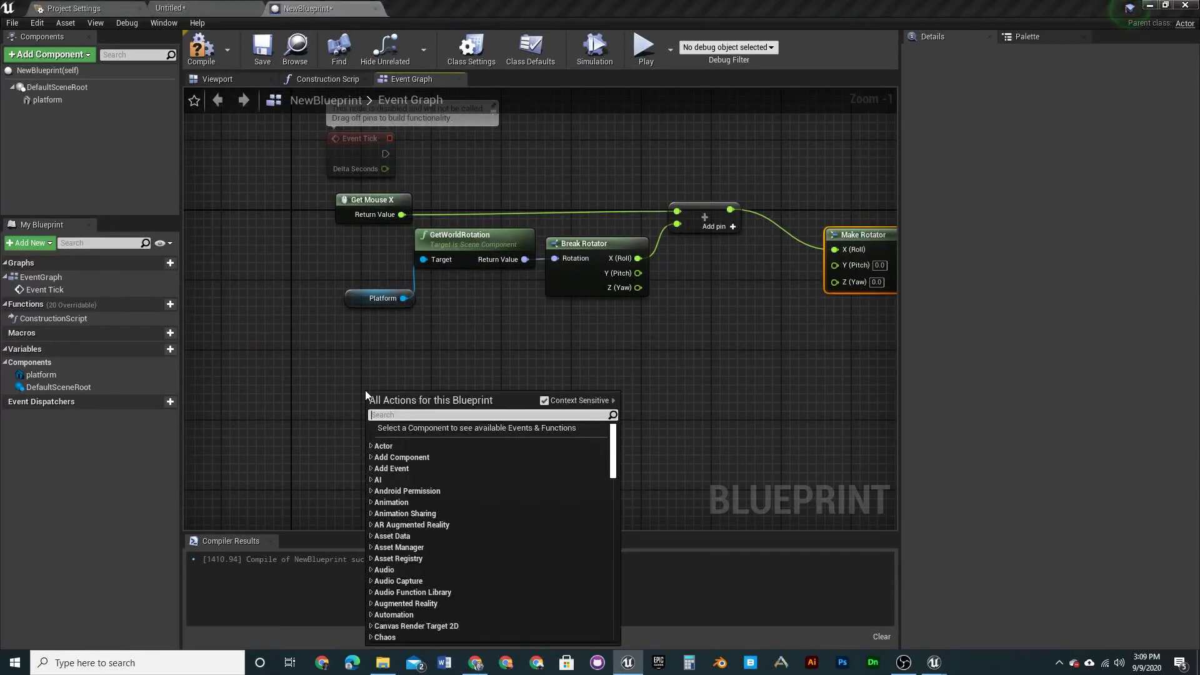
{"action": "type", "text": "get mou"}
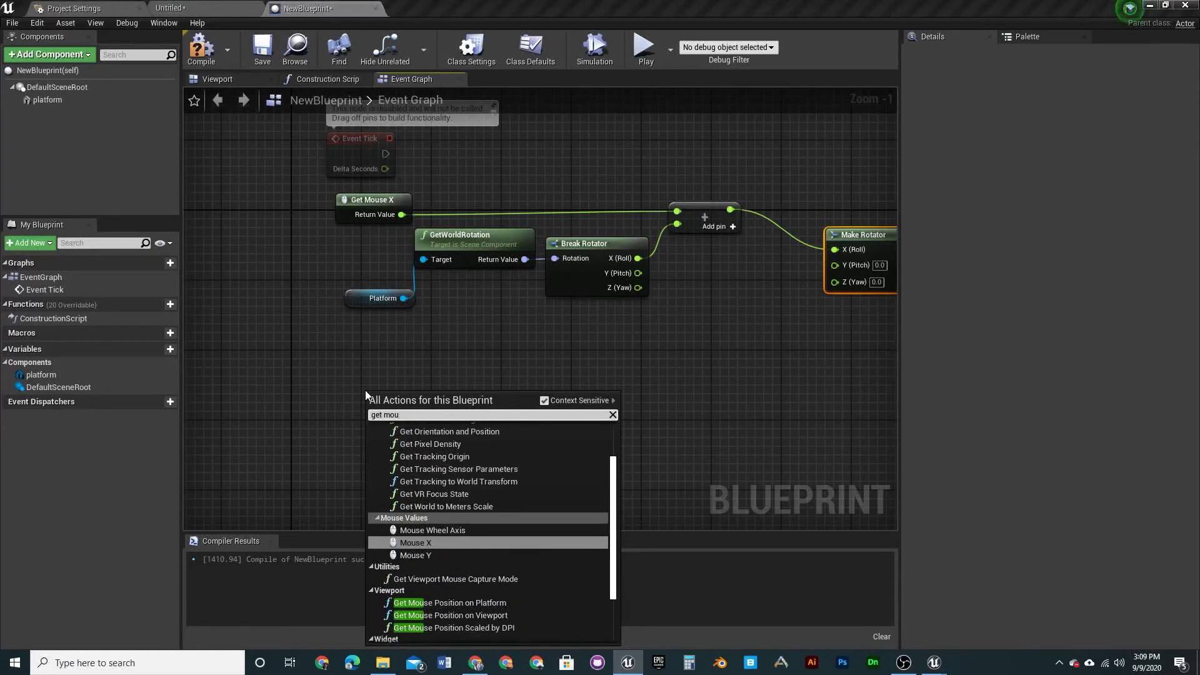
{"action": "left_click", "coordinate": [410, 554]}
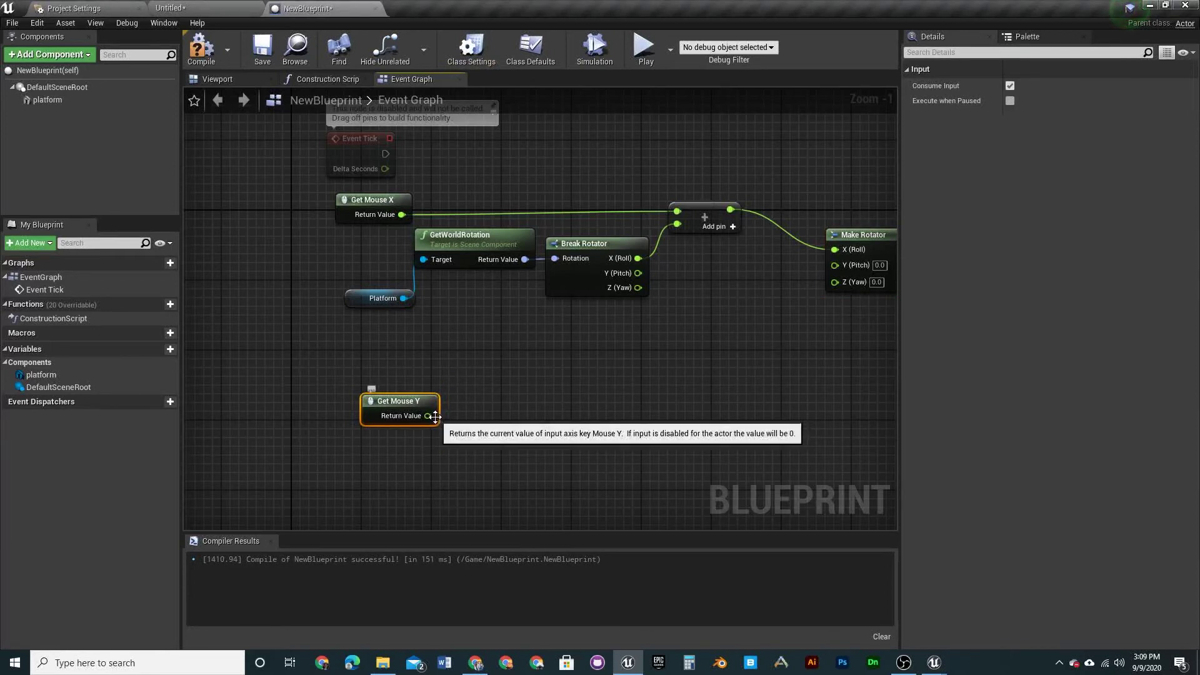
{"action": "mouse_move", "coordinate": [438, 417]}
{"action": "left_mouse_down"}
{"action": "mouse_move", "coordinate": [451, 410]}
{"action": "mouse_move", "coordinate": [410, 399]}
{"action": "mouse_move", "coordinate": [419, 404]}
{"action": "left_mouse_up"}
- Add a float + float node fed by Break Rotator's Y (Pitch)
{"action": "left_click_drag", "start_coordinate": [405, 299], "coordinate": [449, 357]}
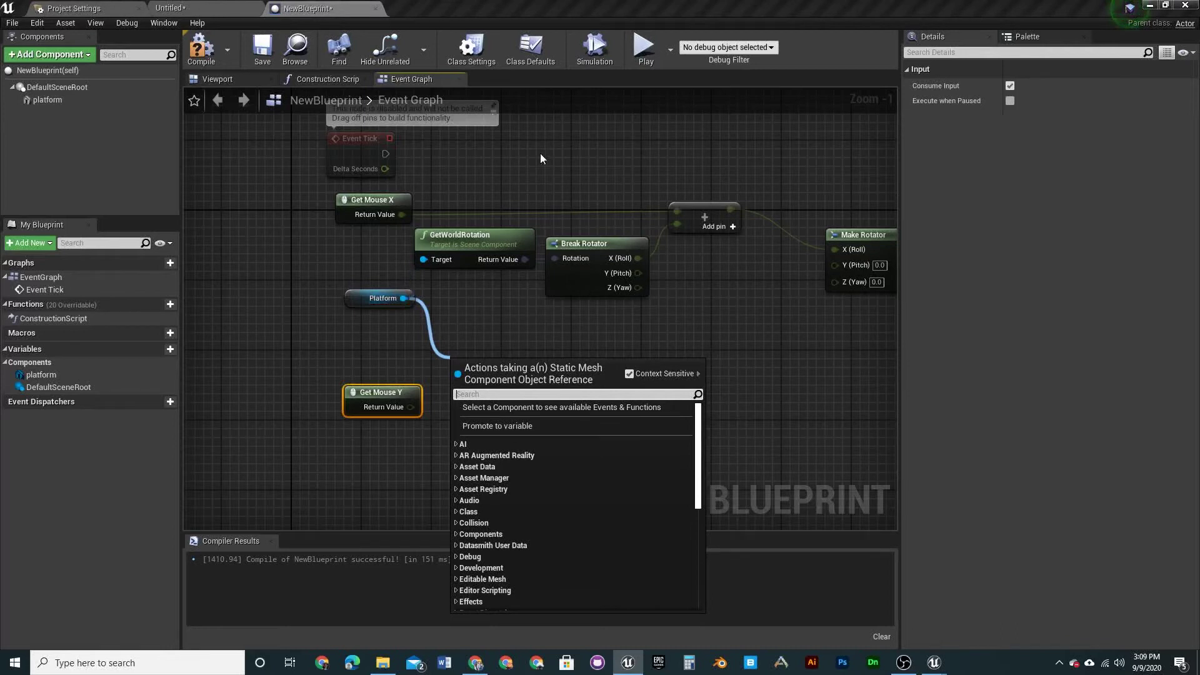
{"action": "left_click", "coordinate": [675, 294]}
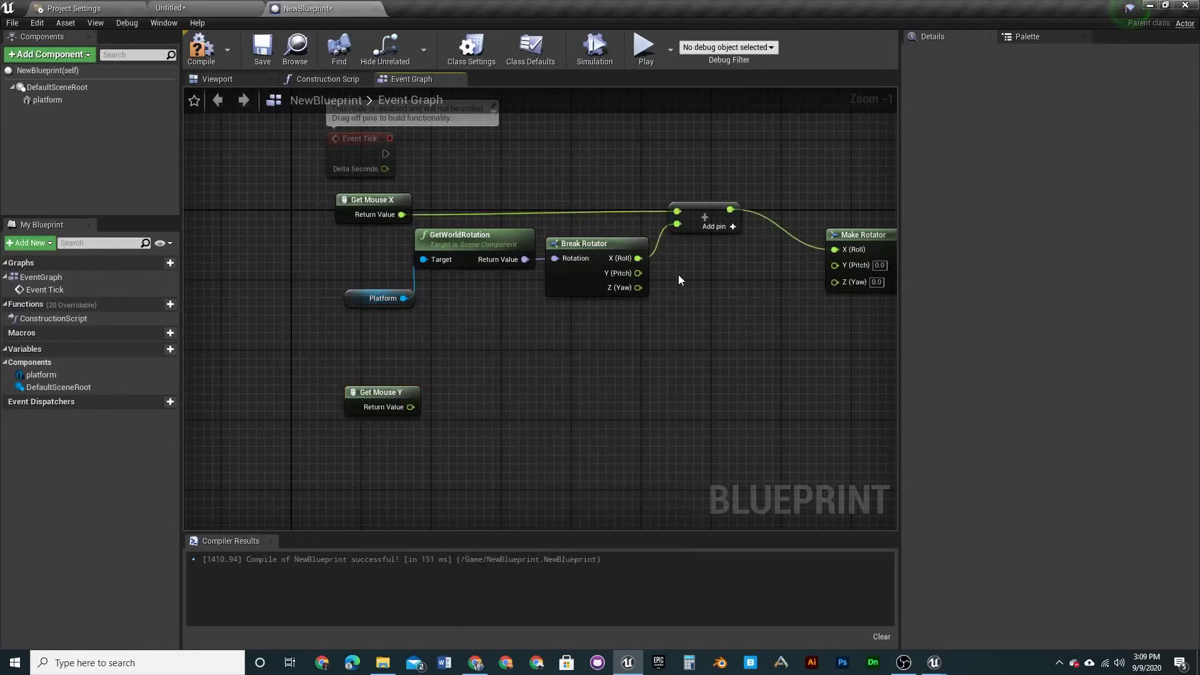
{"action": "left_click_drag", "start_coordinate": [638, 273], "coordinate": [713, 301]}
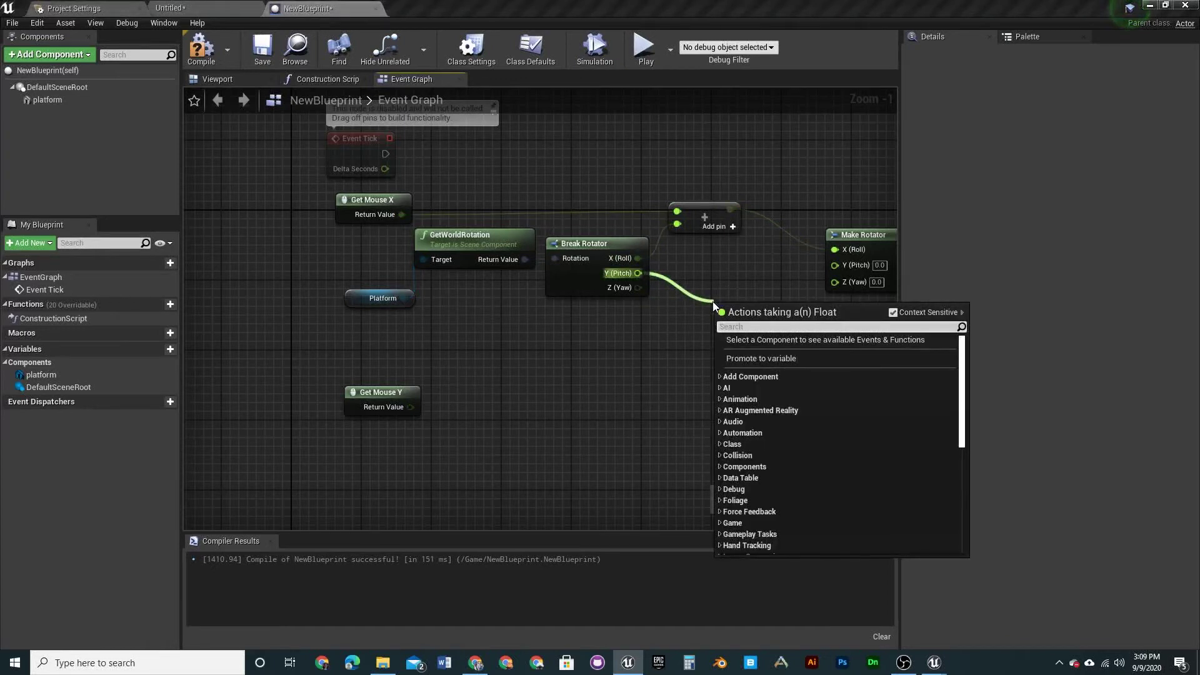
{"action": "type", "text": "+"}
{"action": "left_click", "coordinate": [834, 364]}
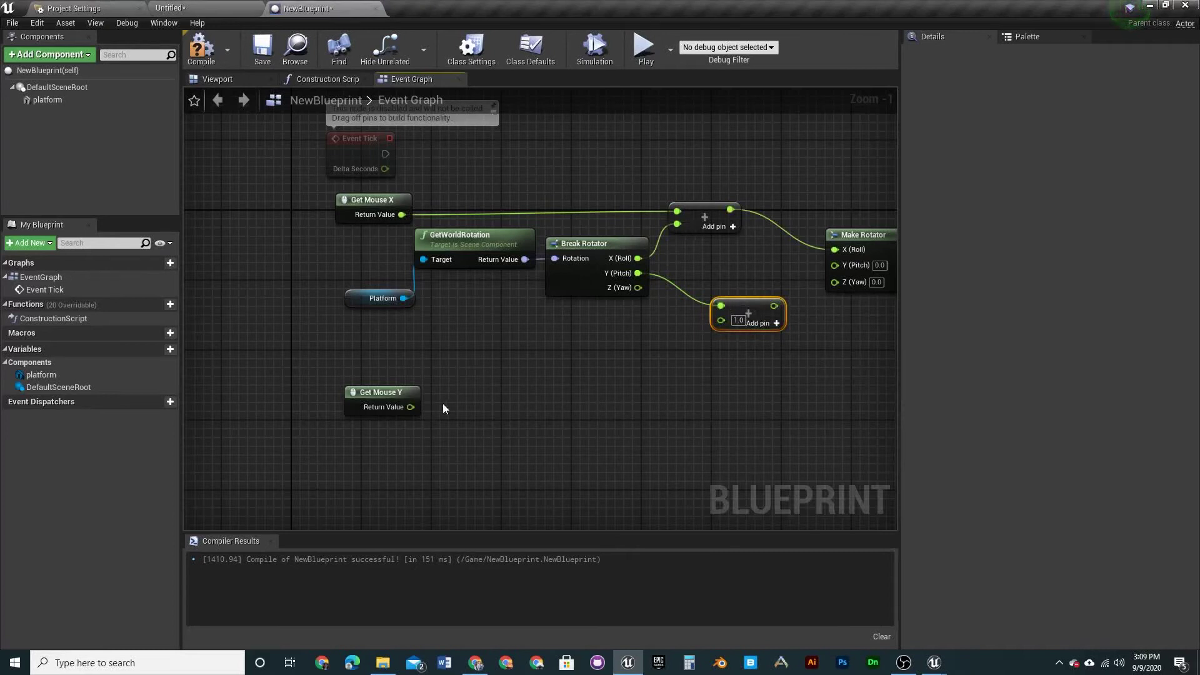
- Add a float * float node from Get Mouse Y's Return Value, set its multiplier to -1.0 and align it beside Get Mouse Y
{"action": "left_click_drag", "start_coordinate": [410, 407], "coordinate": [459, 375]}
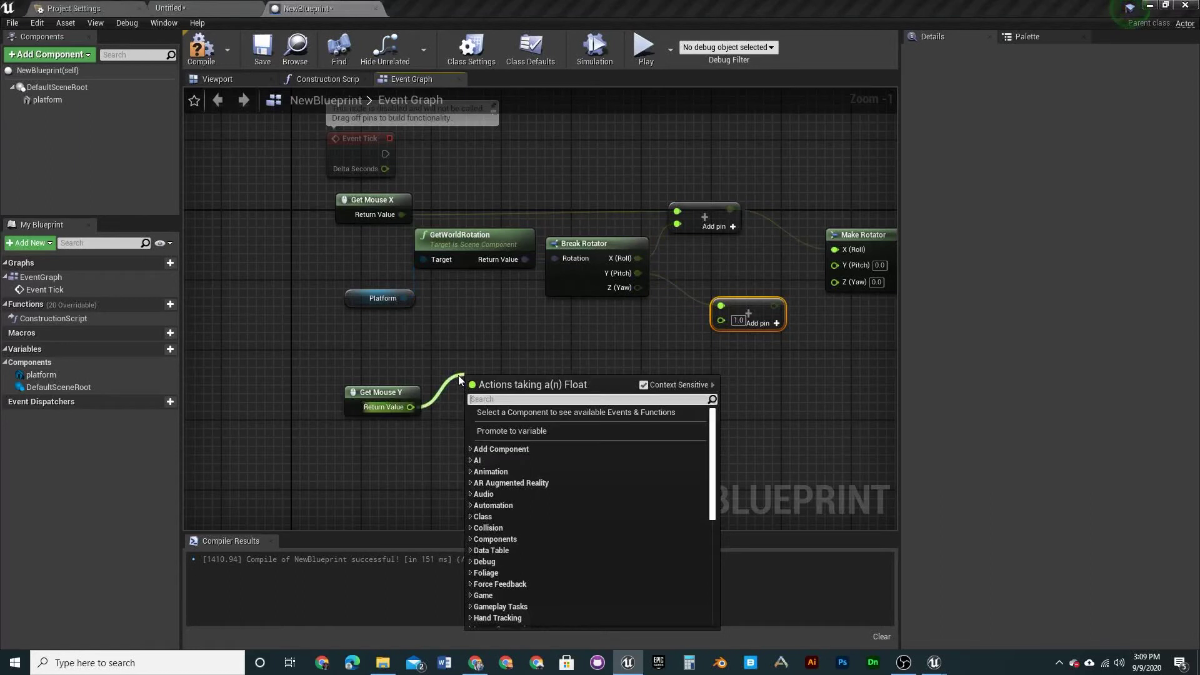
{"action": "type", "text": "m"}
{"action": "key", "text": "BackSpace"}
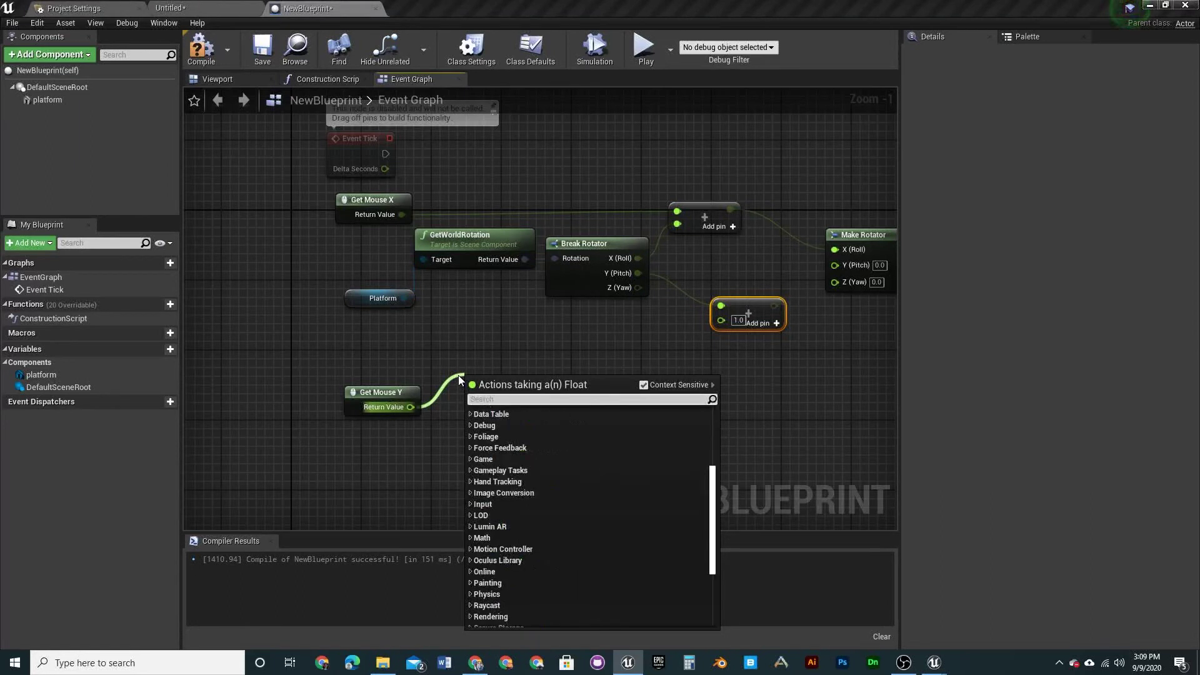
{"action": "type", "text": "*"}
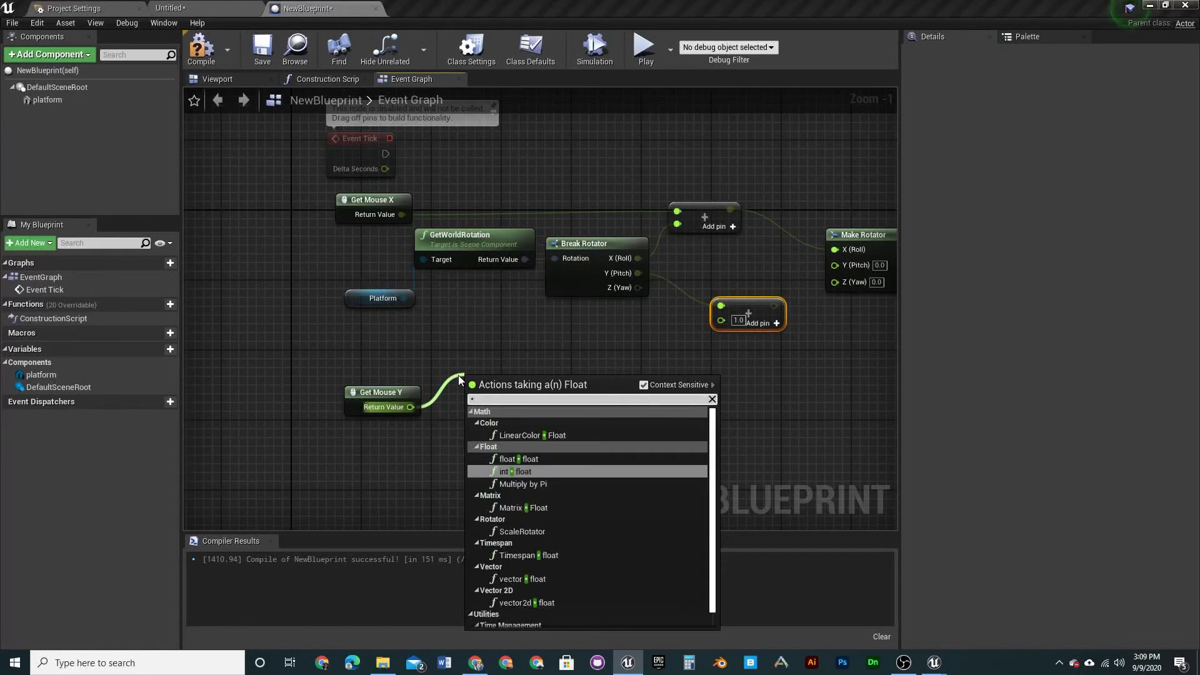
{"action": "key", "text": "Up"}
{"action": "key", "text": "Return"}
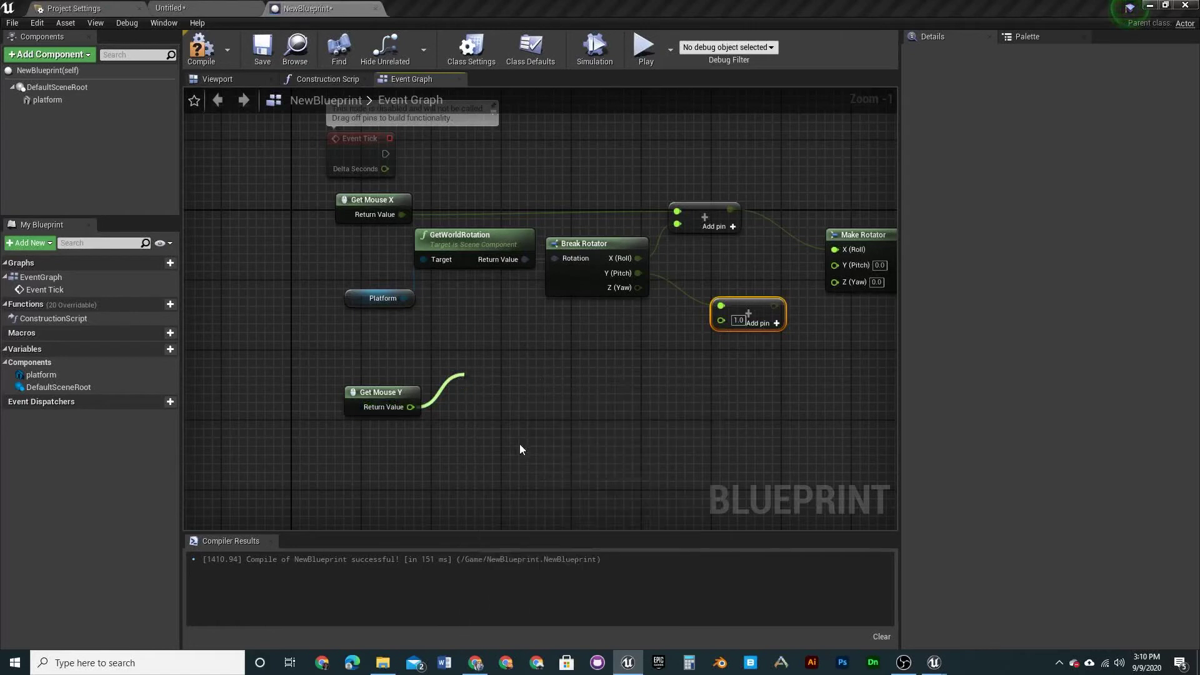
{"action": "left_click", "coordinate": [496, 398]}
{"action": "key", "text": "BackSpace"}
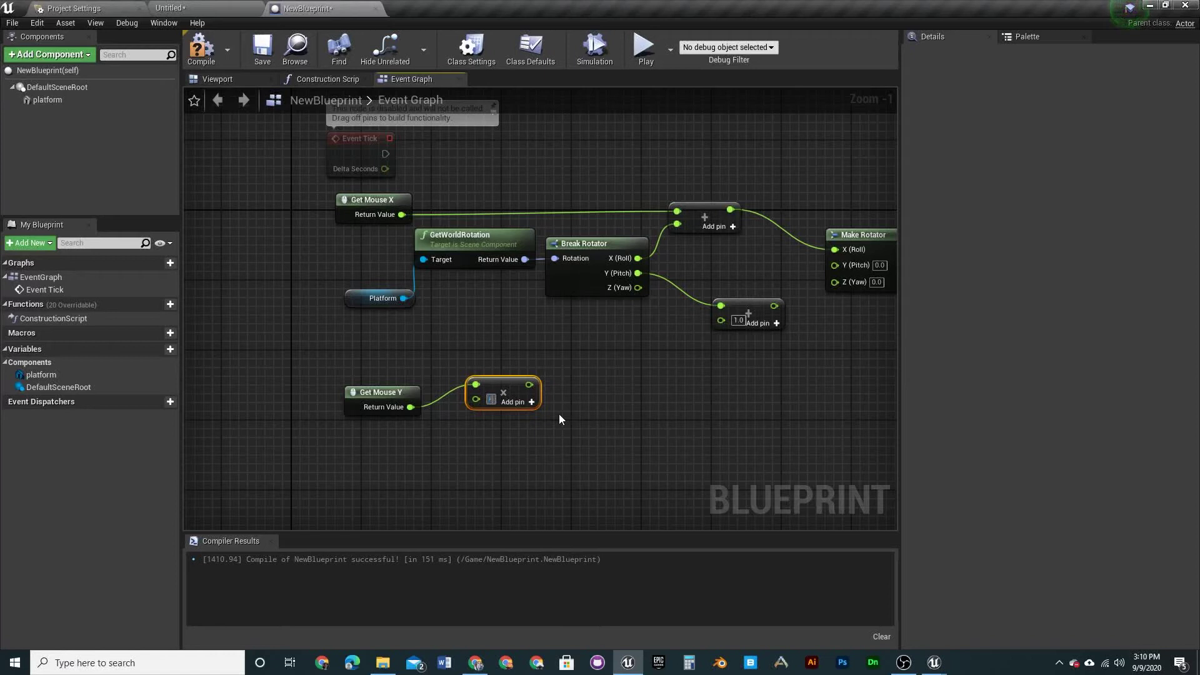
{"action": "type", "text": "-1.0"}
{"action": "mouse_move", "coordinate": [499, 396]}
{"action": "left_mouse_down"}
{"action": "mouse_move", "coordinate": [492, 413]}
{"action": "mouse_move", "coordinate": [500, 404]}
{"action": "left_mouse_up"}
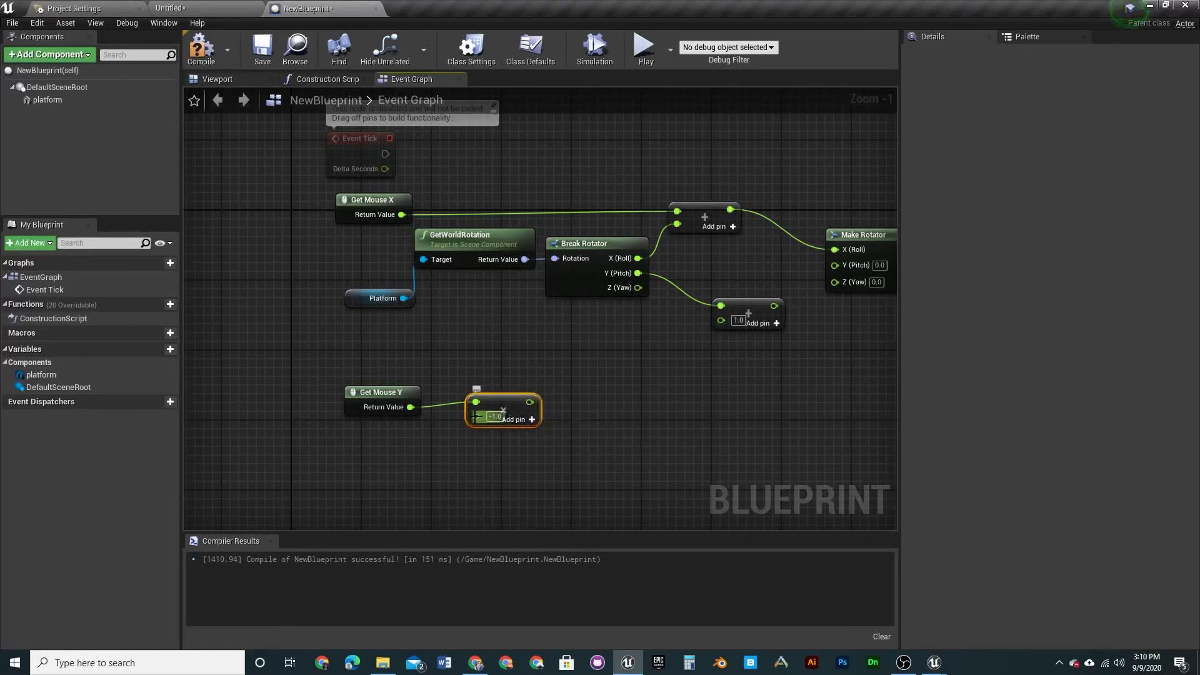
- Wire the multiplication result into the pitch addition's second input and that addition's result into Make Rotator's Y (Pitch)
{"action": "left_click_drag", "start_coordinate": [530, 402], "coordinate": [726, 324]}
{"action": "right_click_drag", "start_coordinate": [831, 390], "coordinate": [675, 425]}
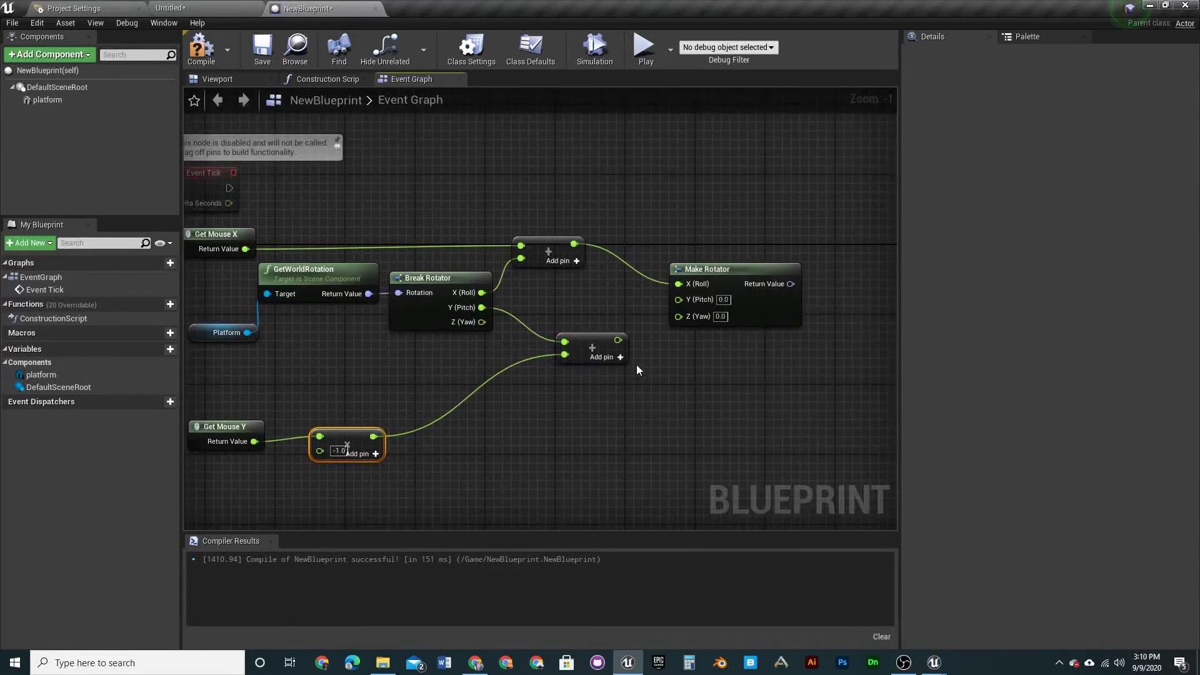
{"action": "left_click_drag", "start_coordinate": [618, 339], "coordinate": [676, 300]}
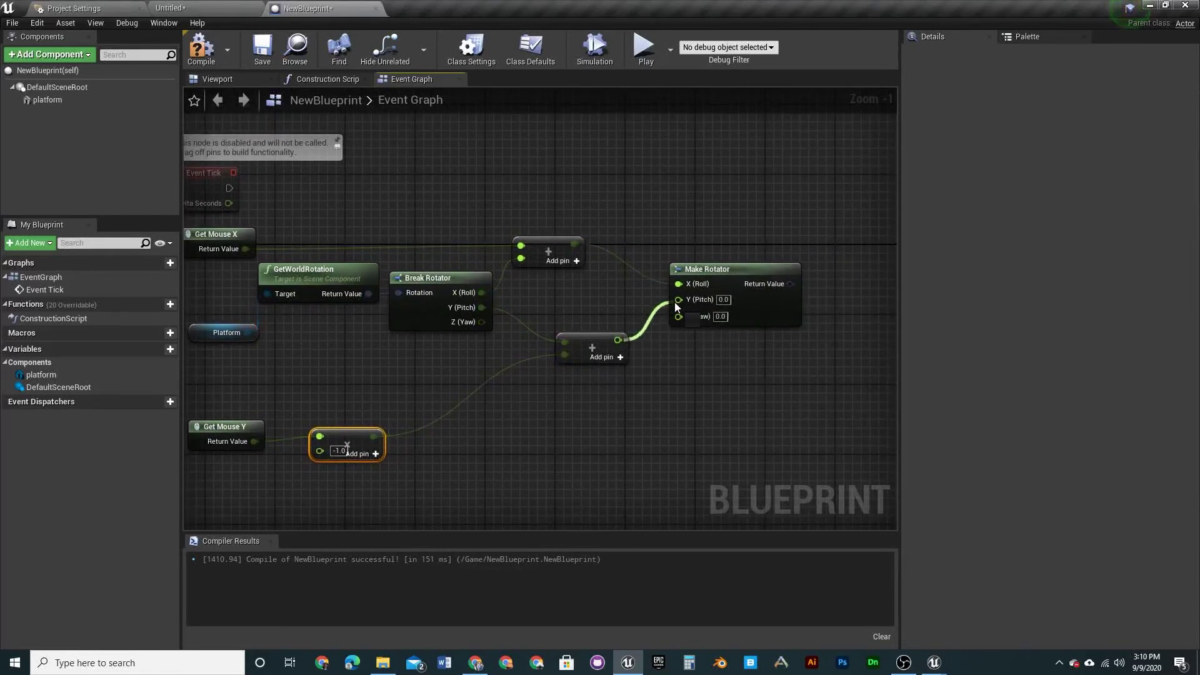
- Stack the two addition nodes directly above each other between Break Rotator and Make Rotator
{"action": "left_click_drag", "start_coordinate": [605, 361], "coordinate": [570, 327]}
{"action": "left_click", "coordinate": [554, 238]}
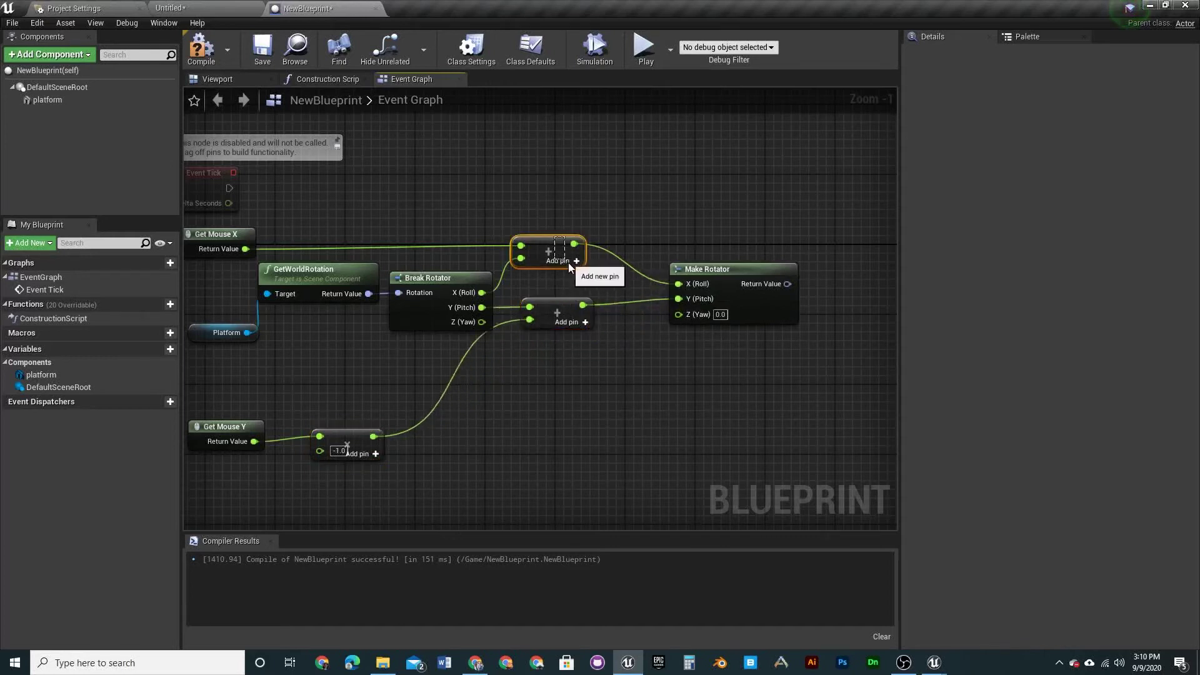
{"action": "left_click_drag", "start_coordinate": [548, 244], "coordinate": [561, 268]}
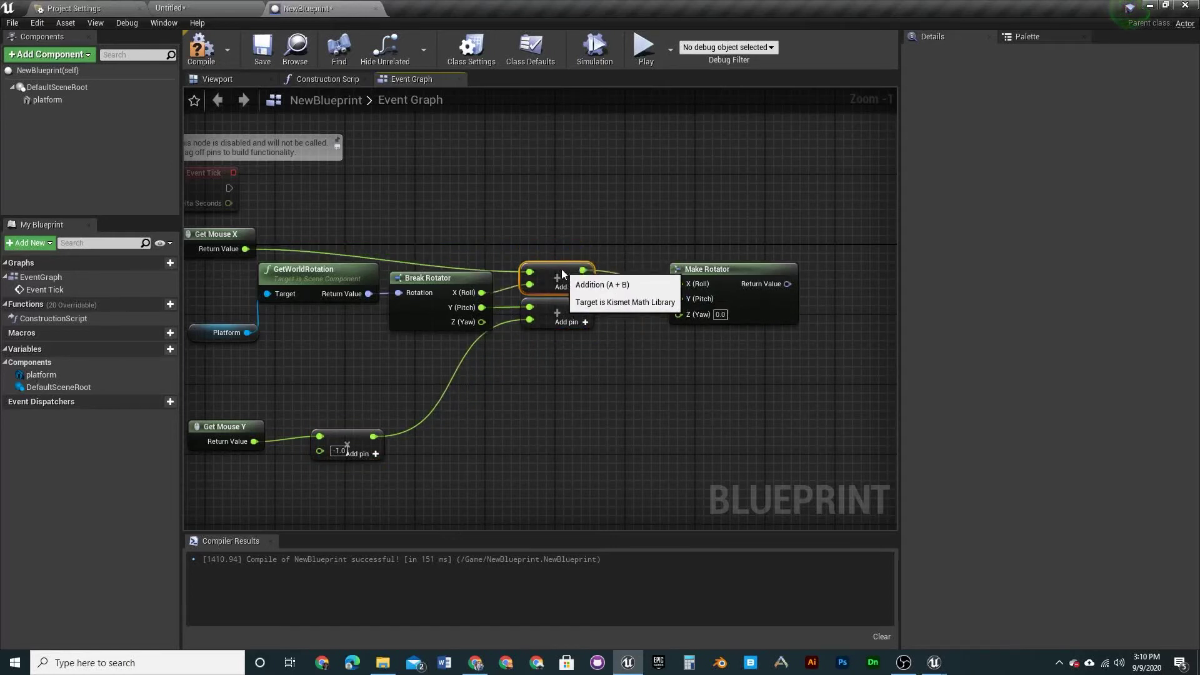
{"action": "left_click", "coordinate": [598, 211]}
- Move Get Mouse X beside GetWorldRotation and route its wire above the other nodes with two reroute points
{"action": "right_click_drag", "start_coordinate": [463, 159], "coordinate": [546, 176]}
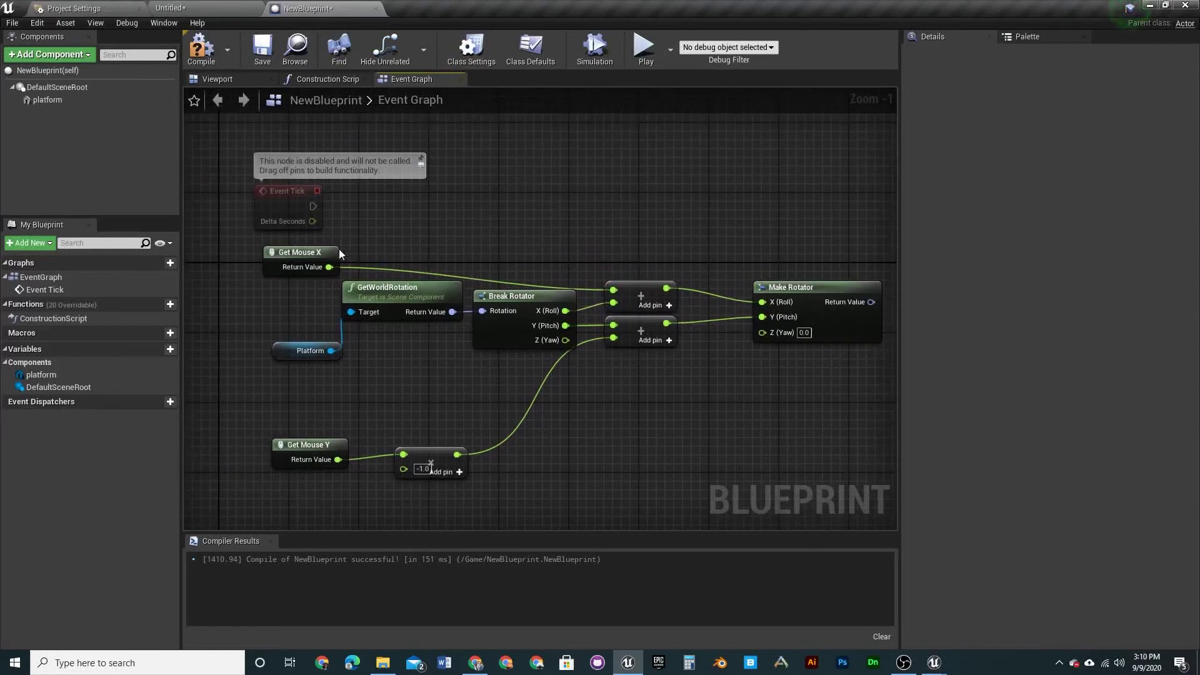
{"action": "left_click_drag", "start_coordinate": [298, 252], "coordinate": [260, 292]}
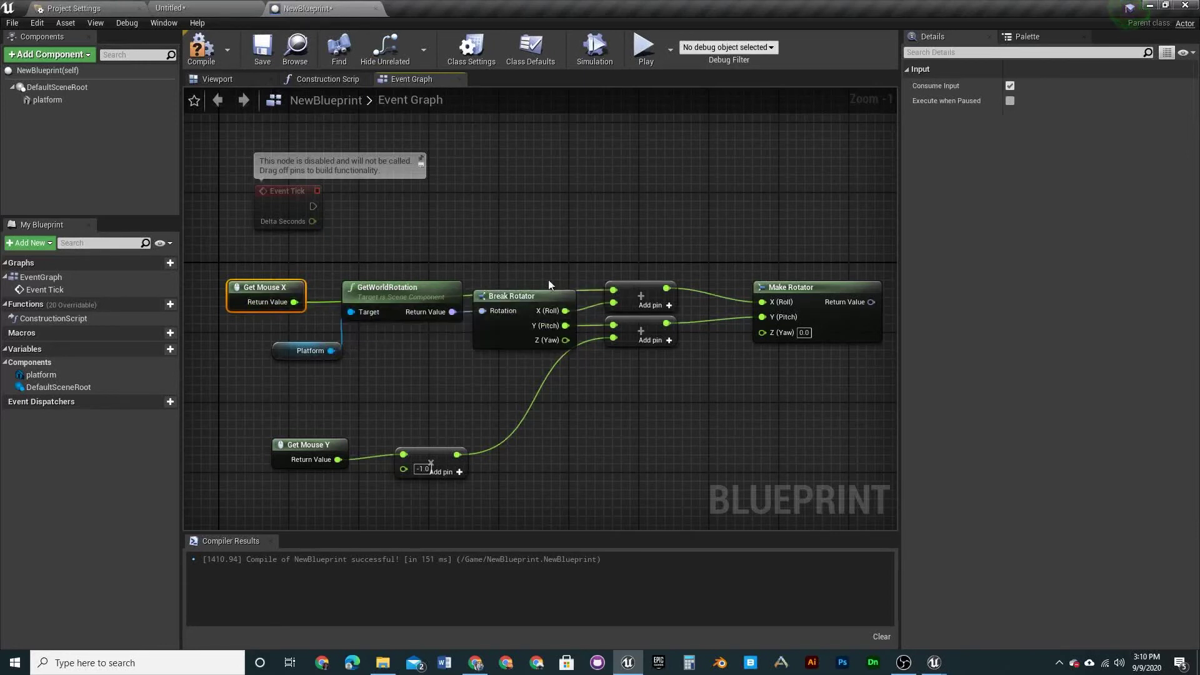
{"action": "left_click", "coordinate": [335, 300]}
{"action": "double_click", "coordinate": [331, 303]}
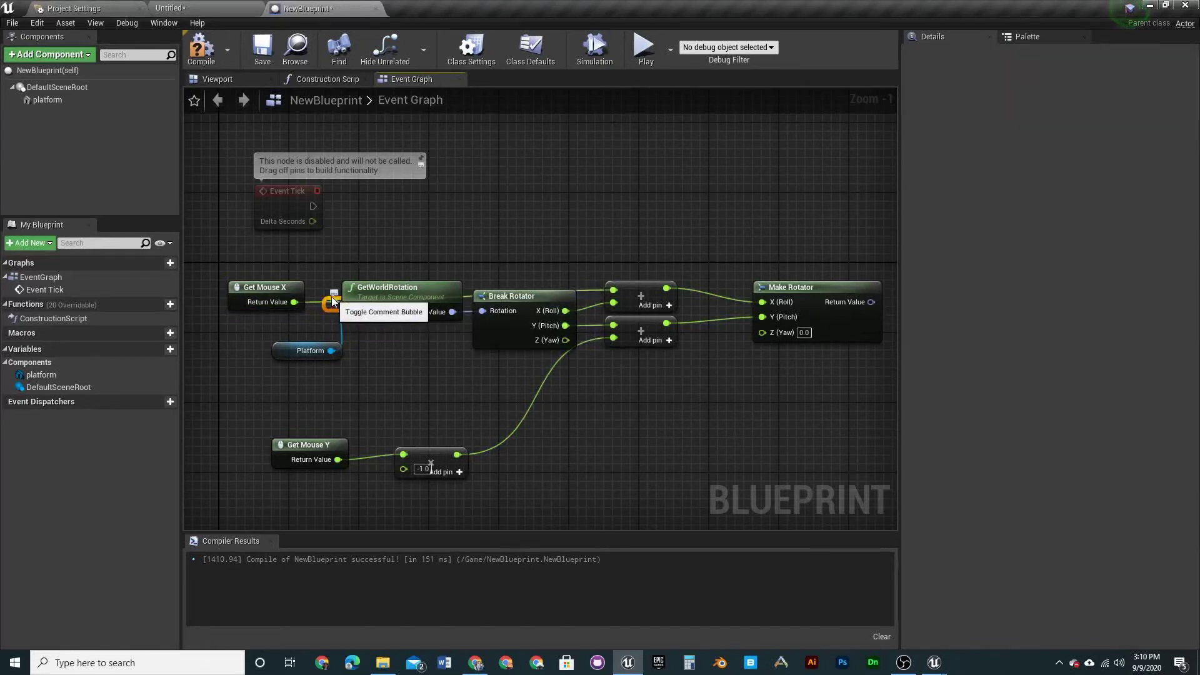
{"action": "left_click_drag", "start_coordinate": [328, 296], "coordinate": [330, 235]}
{"action": "double_click", "coordinate": [570, 286]}
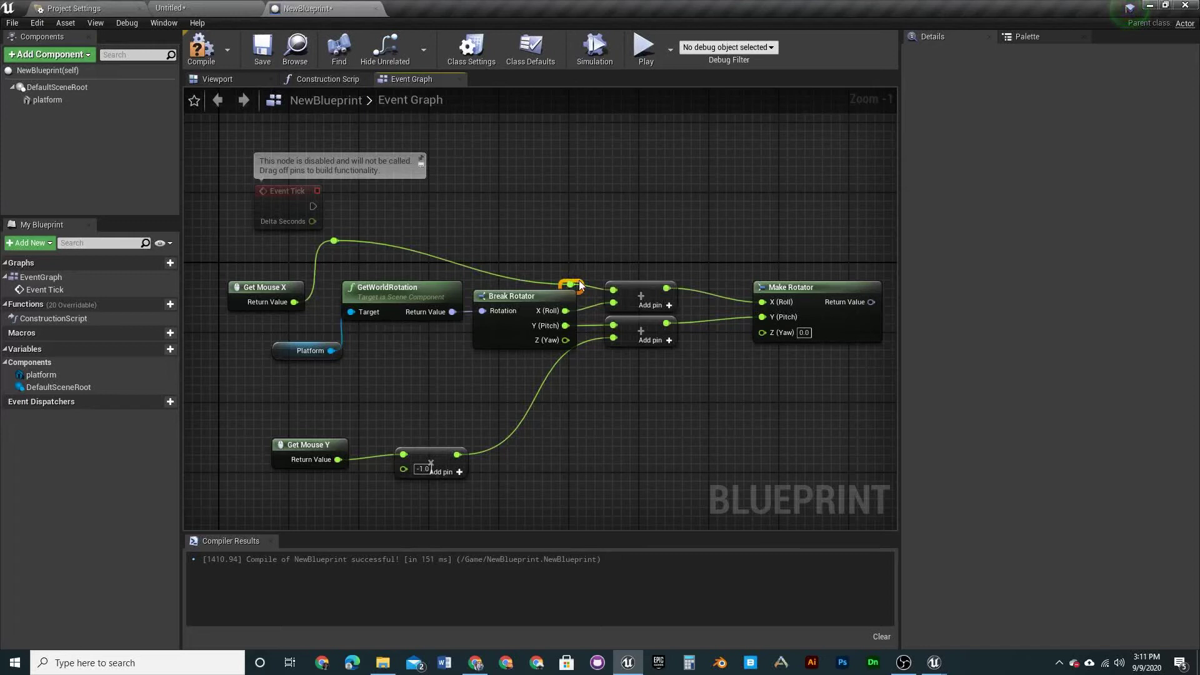
{"action": "left_click_drag", "start_coordinate": [579, 285], "coordinate": [577, 245]}
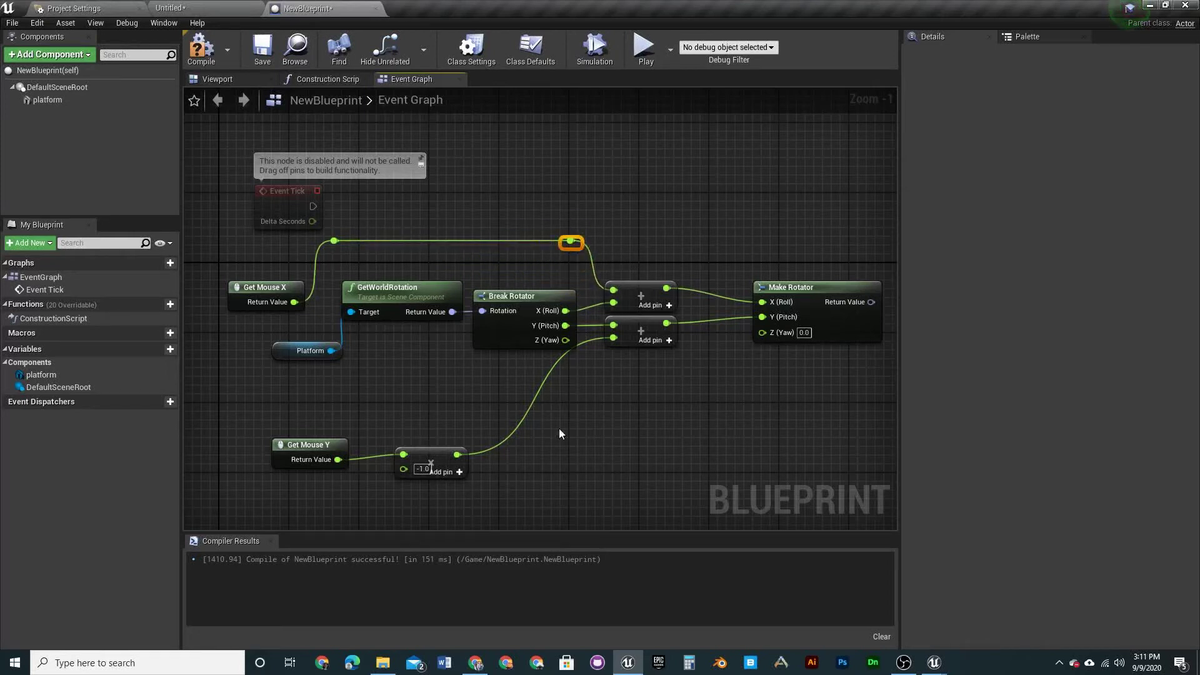
- Add a SetActorRotation node with Make Rotator's Return Value feeding its New Rotation
{"action": "right_click_drag", "start_coordinate": [769, 362], "coordinate": [577, 354]}
{"action": "left_click_drag", "start_coordinate": [615, 320], "coordinate": [682, 332]}
{"action": "type", "text": "s"}
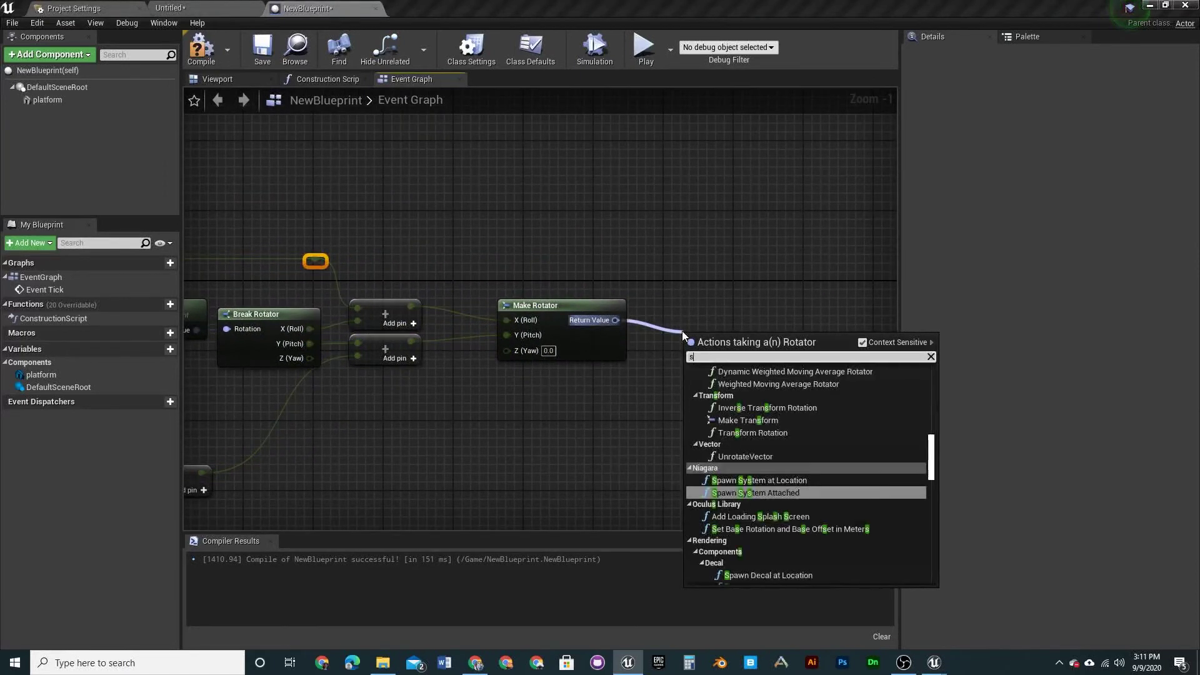
{"action": "type", "text": "eta"}
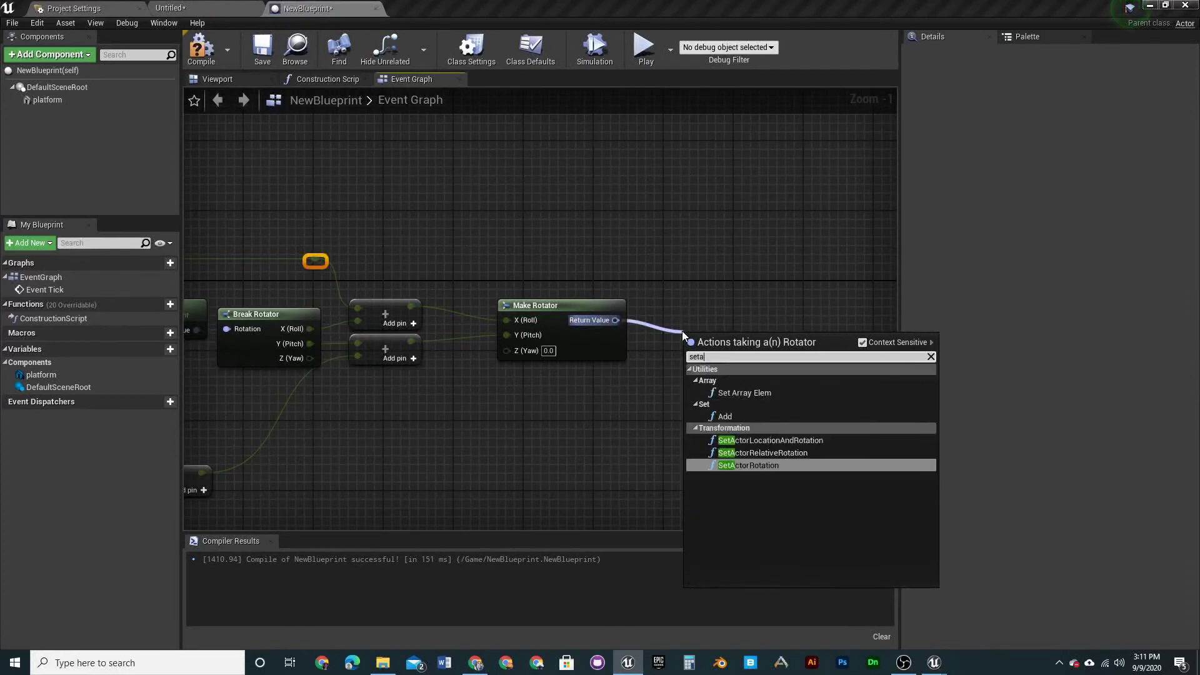
{"action": "type", "text": "c"}
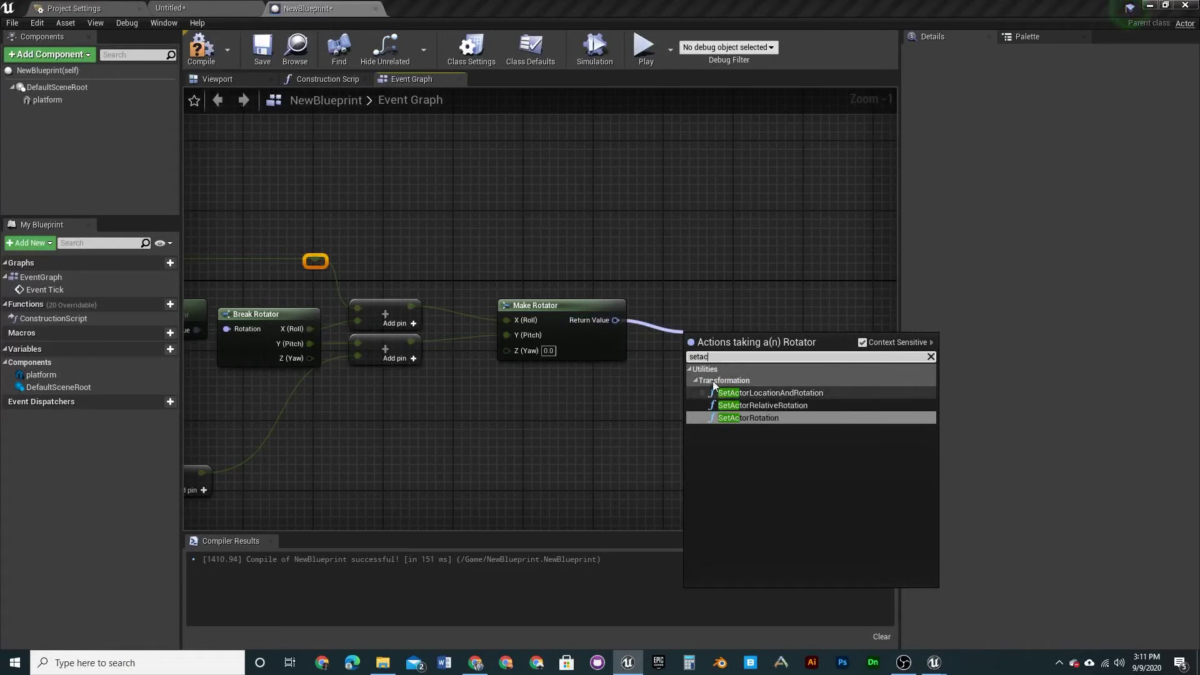
{"action": "left_click", "coordinate": [761, 417]}
{"action": "left_click_drag", "start_coordinate": [748, 359], "coordinate": [783, 306]}
- Delete the SetActorRotation node from the graph
{"action": "right_click_drag", "start_coordinate": [559, 463], "coordinate": [884, 370]}
{"action": "left_click_drag", "start_coordinate": [407, 276], "coordinate": [565, 350]}
{"action": "right_click_drag", "start_coordinate": [410, 418], "coordinate": [658, 407]}
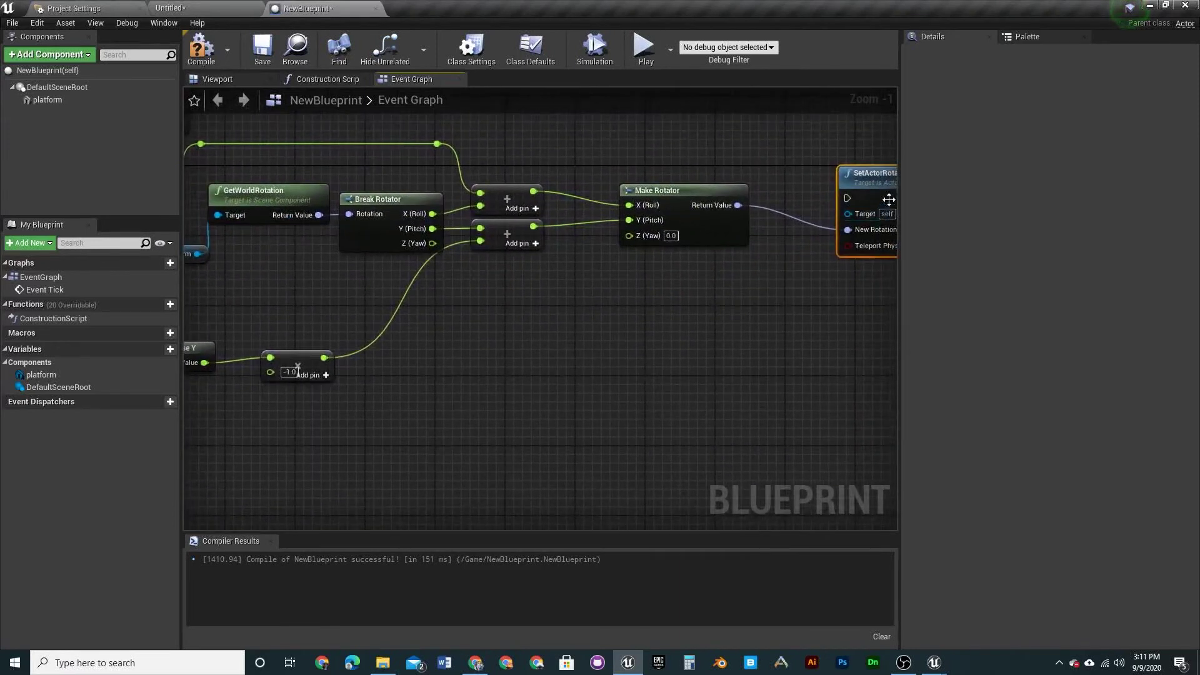
{"action": "key", "text": "Delete"}
{"action": "right_click_drag", "start_coordinate": [243, 250], "coordinate": [328, 249]}
{"action": "left_click_drag", "start_coordinate": [283, 252], "coordinate": [542, 378]}
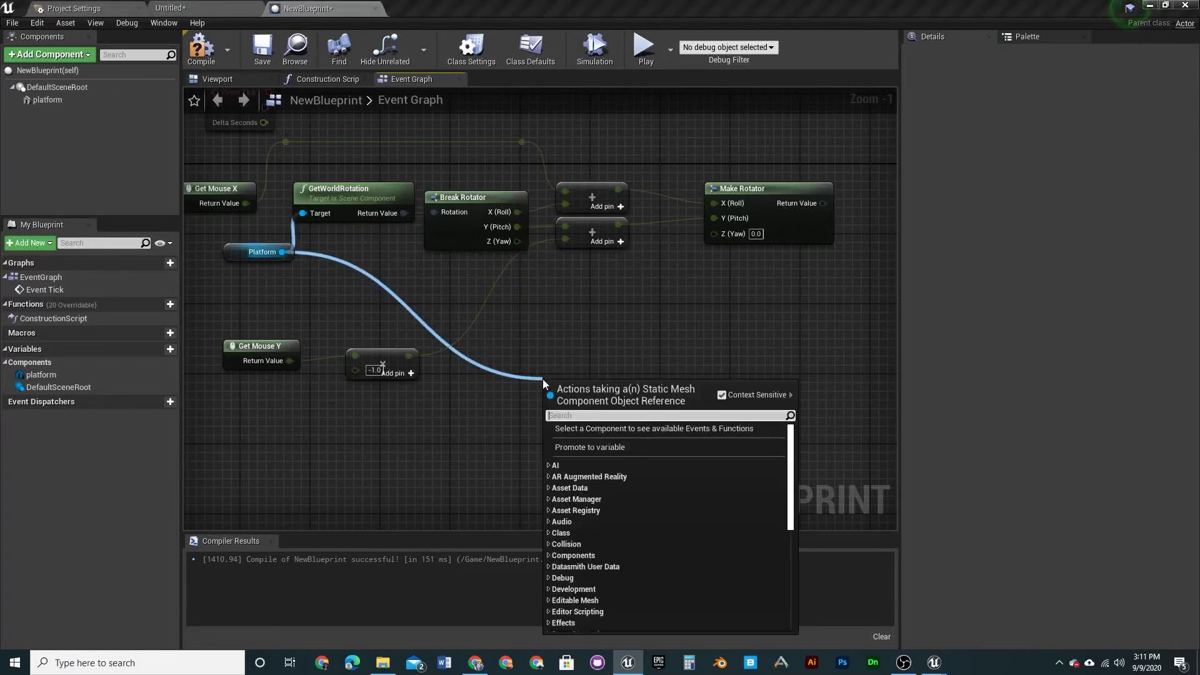
{"action": "type", "text": "get"}
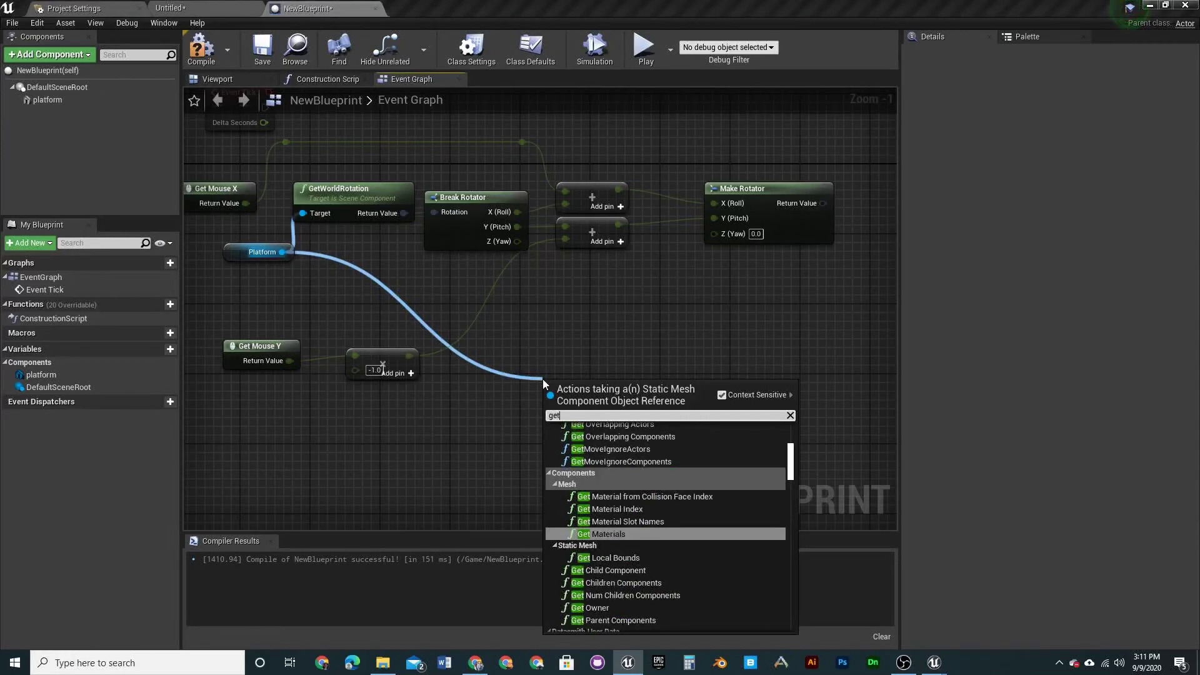
{"action": "type", "text": "wo"}
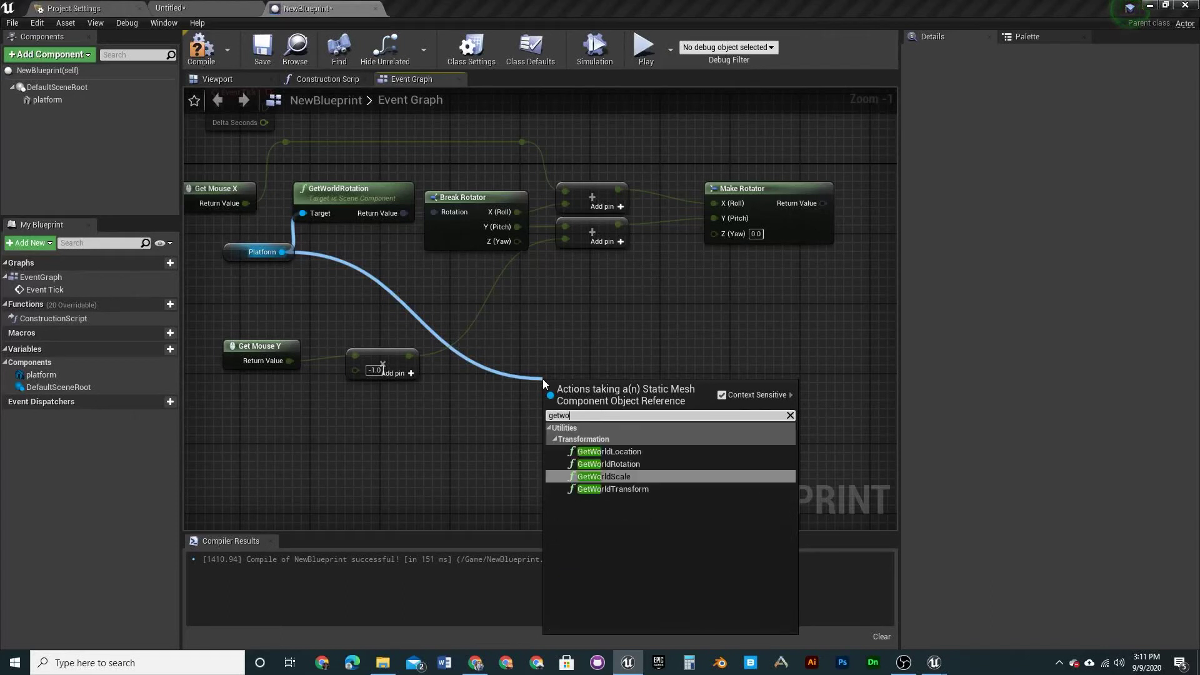
{"action": "left_click", "coordinate": [508, 360]}
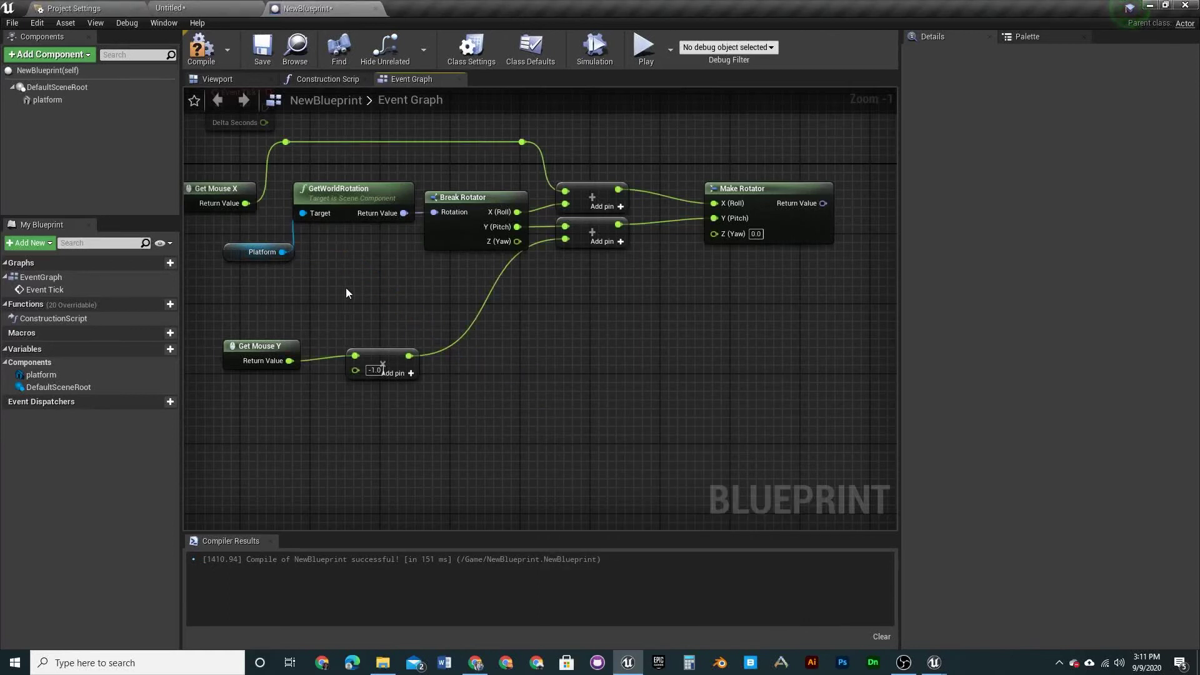
- Add a SetWorldRotation node targeting Platform beyond Make Rotator and feed Make Rotator's Return Value into its New Rotation
{"action": "left_click_drag", "start_coordinate": [283, 252], "coordinate": [516, 379]}
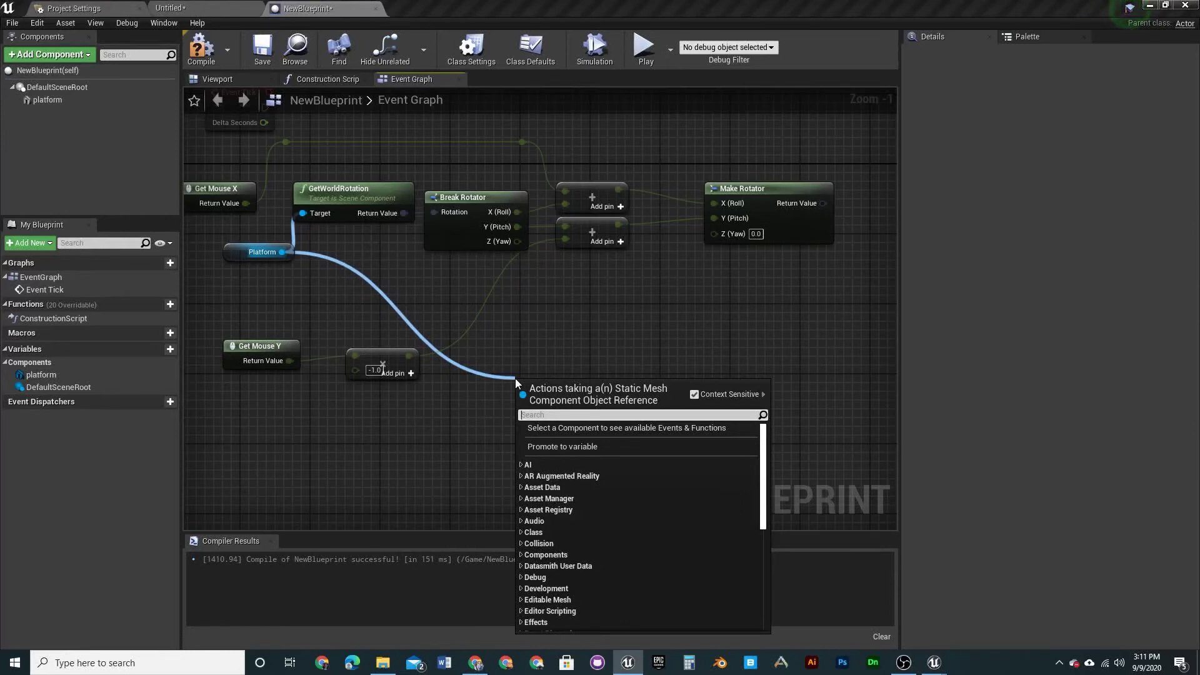
{"action": "type", "text": "set"}
{"action": "type", "text": "wo"}
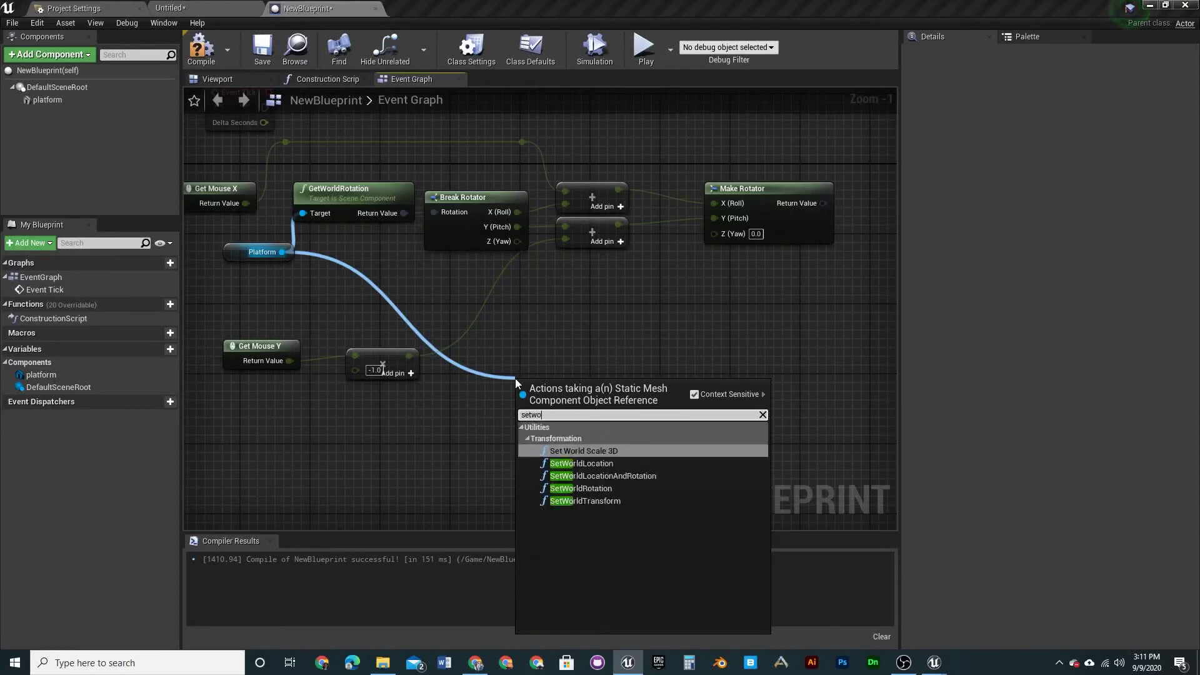
{"action": "type", "text": "rl"}
{"action": "left_click", "coordinate": [649, 488]}
{"action": "left_click_drag", "start_coordinate": [586, 387], "coordinate": [661, 155]}
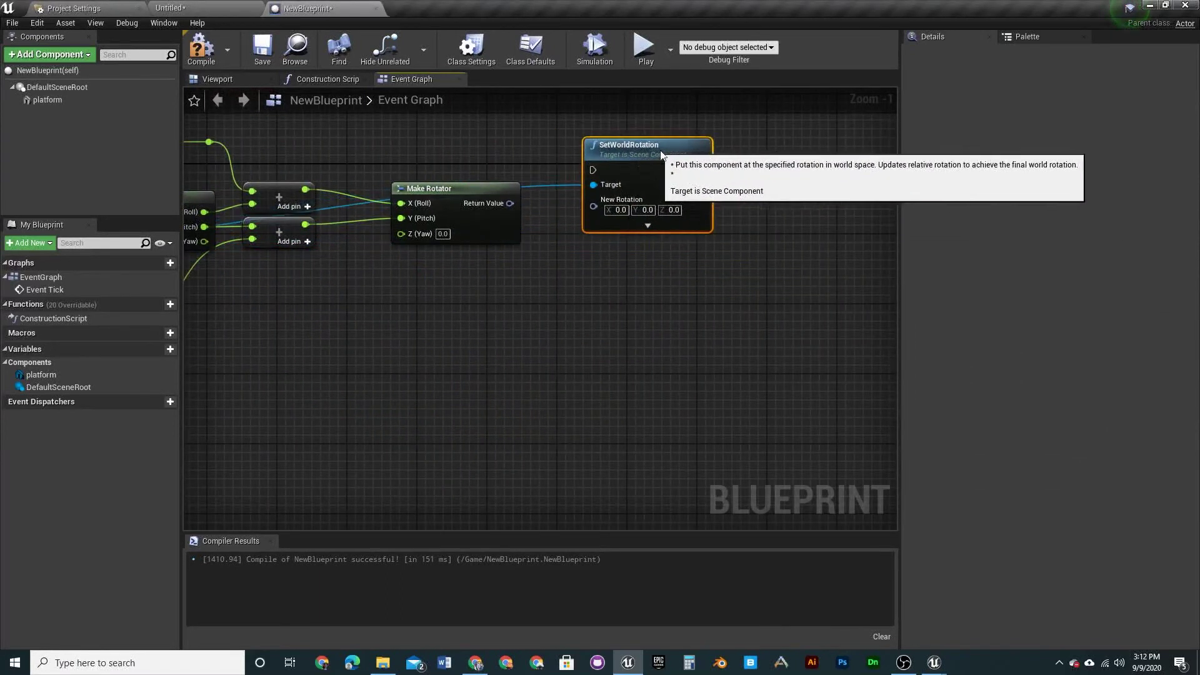
{"action": "right_click_drag", "start_coordinate": [503, 320], "coordinate": [535, 339]}
{"action": "left_click_drag", "start_coordinate": [543, 221], "coordinate": [627, 225]}
- Wire Event Tick's execution output to SetWorldRotation and move Event Tick directly above Get Mouse X
{"action": "right_click_drag", "start_coordinate": [408, 214], "coordinate": [676, 349]}
{"action": "left_click_drag", "start_coordinate": [252, 259], "coordinate": [721, 322]}
{"action": "right_click_drag", "start_coordinate": [350, 233], "coordinate": [539, 222]}
{"action": "left_click_drag", "start_coordinate": [215, 237], "coordinate": [490, 242]}
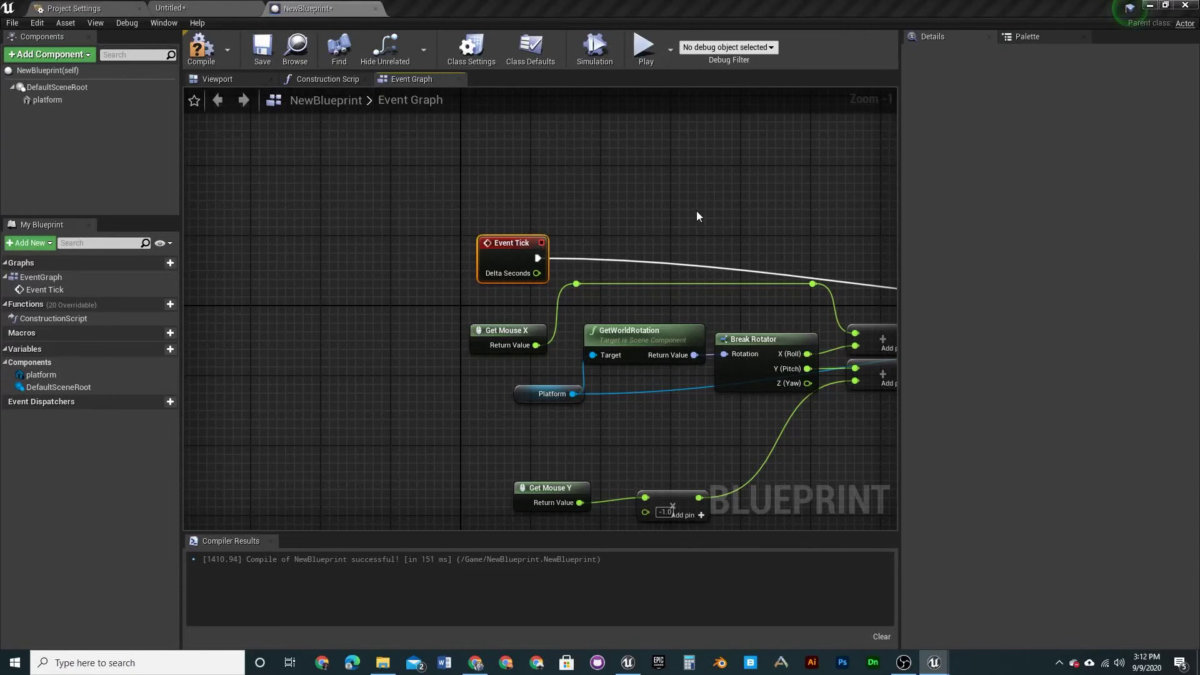
- Compile the platform blueprint with its completed rotation graph
{"action": "right_click_drag", "start_coordinate": [698, 216], "coordinate": [478, 217]}
{"action": "right_click_drag", "start_coordinate": [360, 255], "coordinate": [388, 244]}
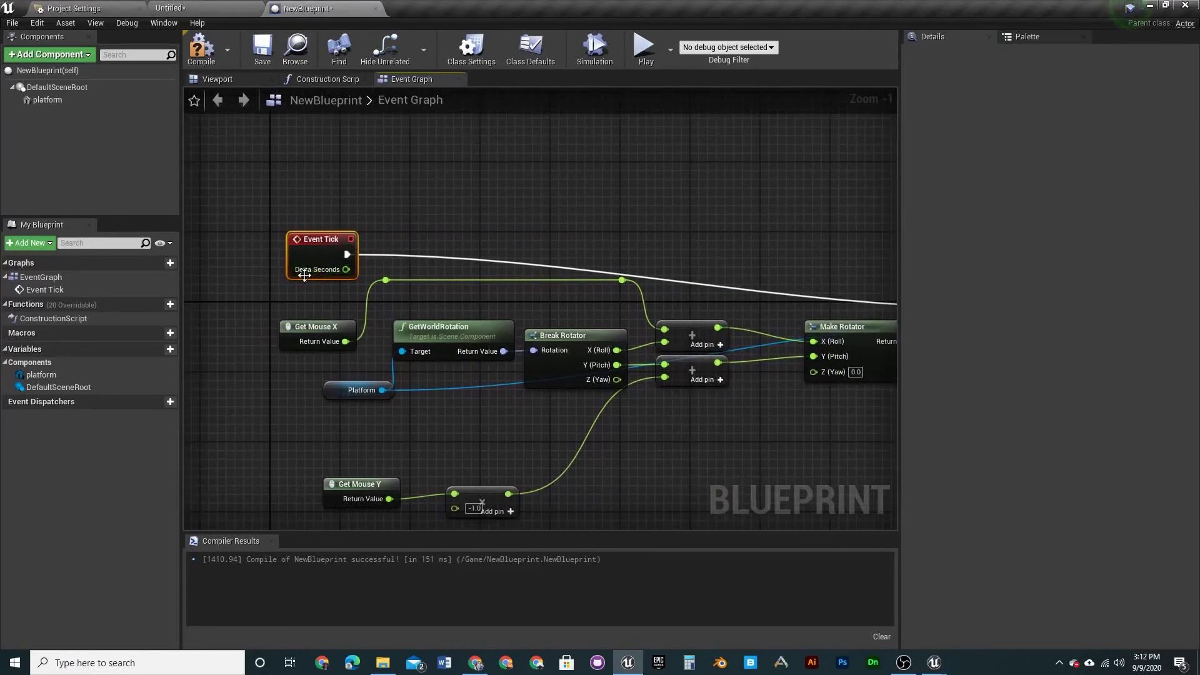
{"action": "right_click_drag", "start_coordinate": [617, 216], "coordinate": [489, 181]}
{"action": "right_click_drag", "start_coordinate": [722, 188], "coordinate": [599, 230]}
{"action": "scroll", "coordinate": [599, 230], "scroll_direction": "down", "scroll_amount": 3}
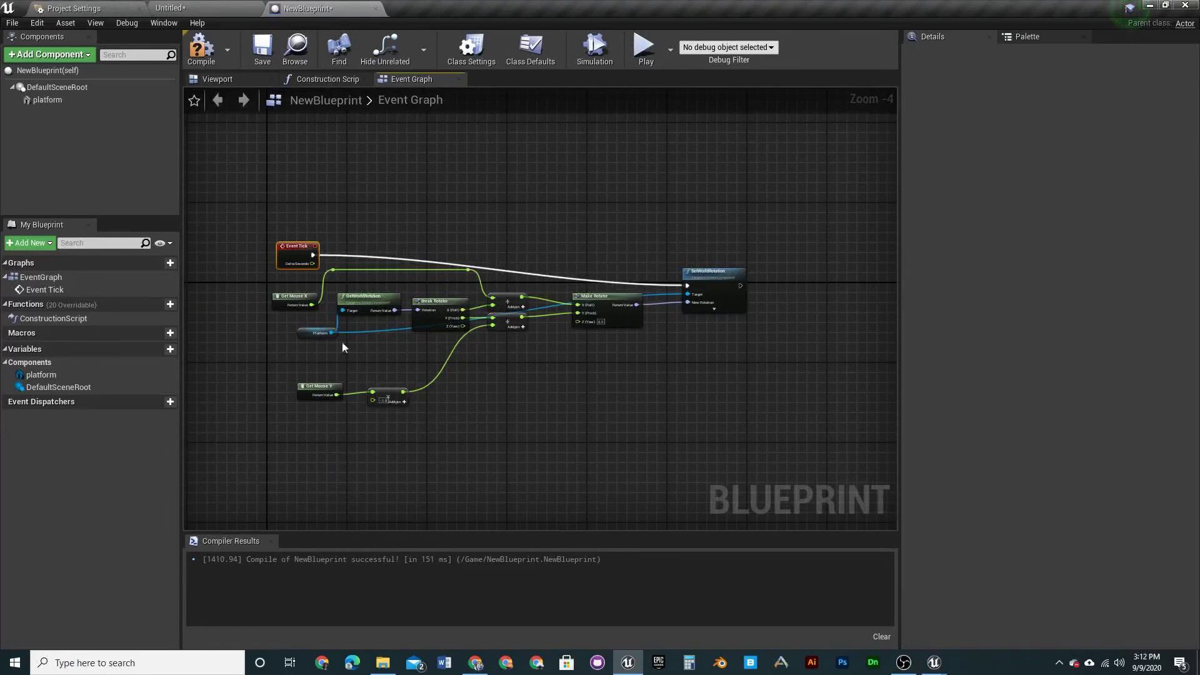
{"action": "scroll", "coordinate": [652, 276], "scroll_direction": "up", "scroll_amount": 2}
{"action": "right_click_drag", "start_coordinate": [568, 276], "coordinate": [691, 221]}
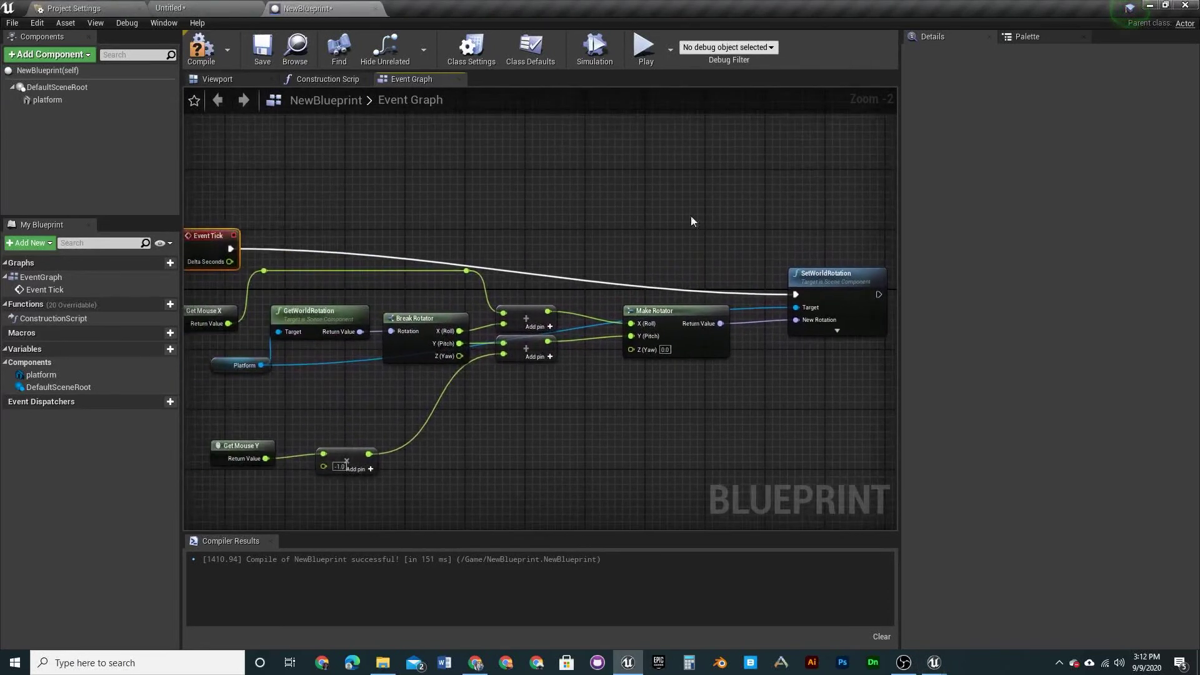
{"action": "left_click", "coordinate": [190, 58]}
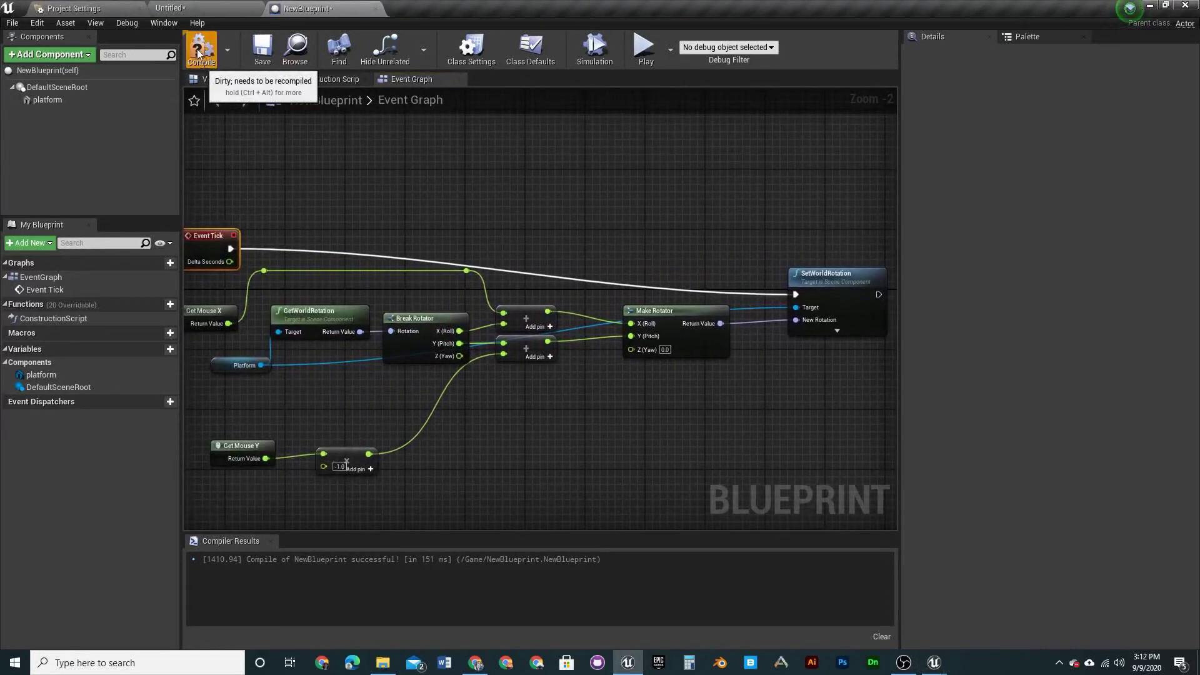
- Return to the level and place a Player Start actor in the air above the platform
{"action": "left_click", "coordinate": [197, 5]}
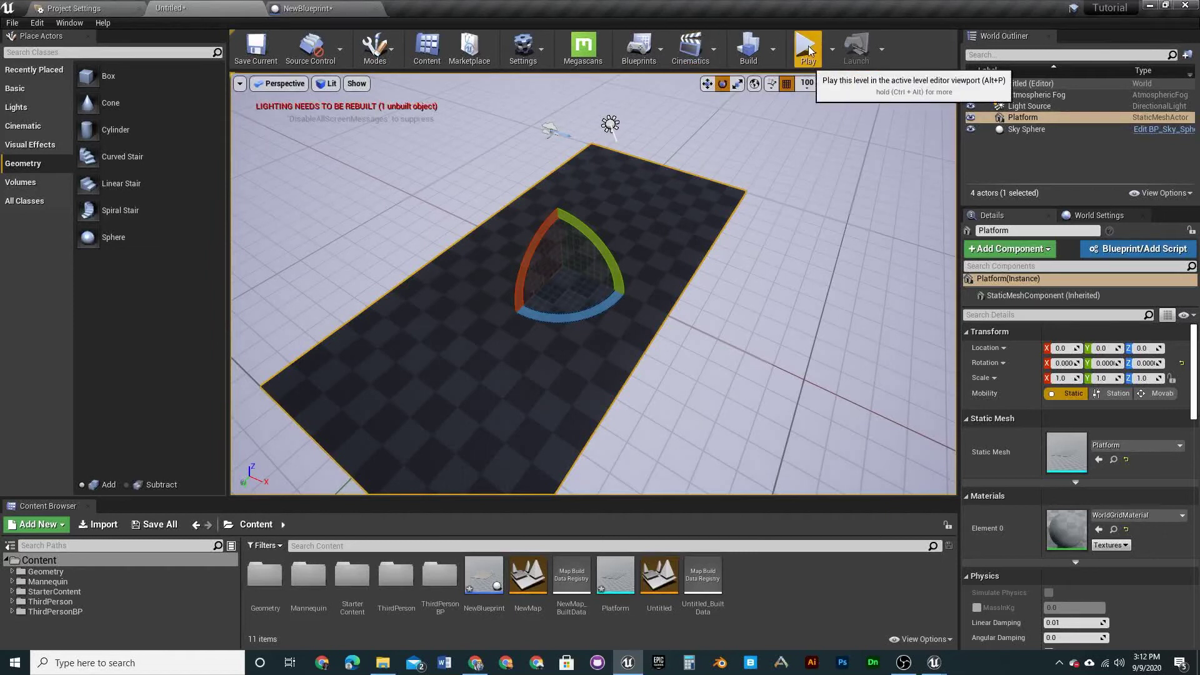
{"action": "right_click_drag", "start_coordinate": [624, 394], "coordinate": [533, 504]}
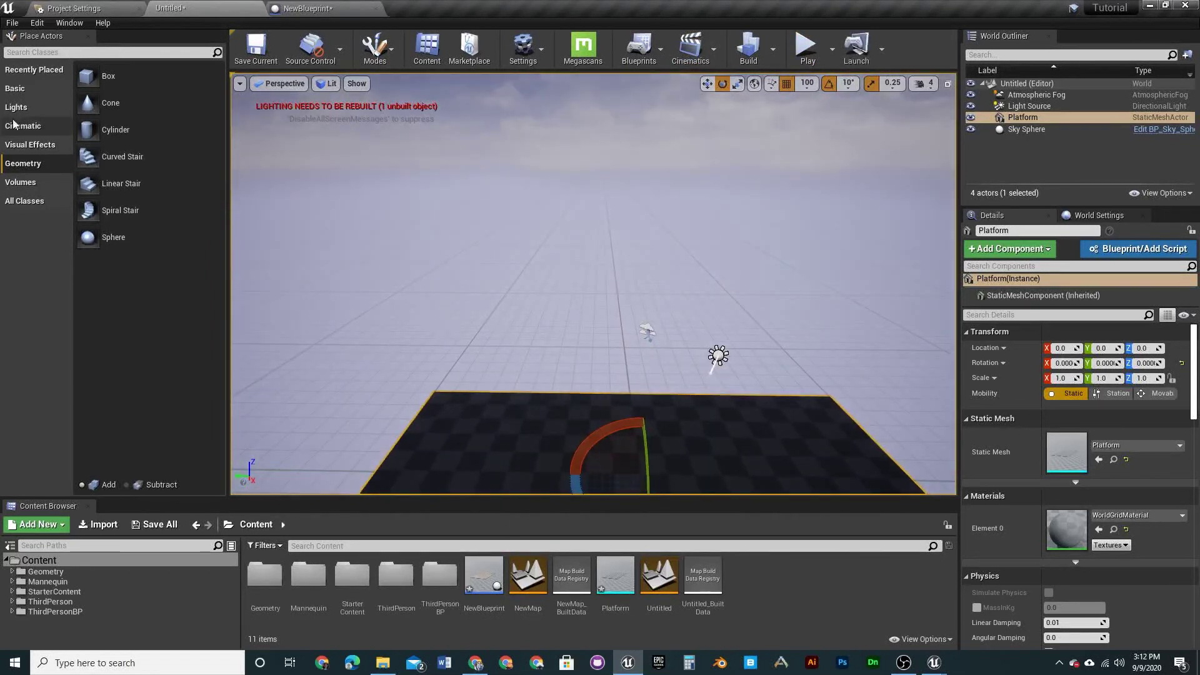
{"action": "left_click", "coordinate": [28, 71]}
{"action": "left_click_drag", "start_coordinate": [125, 194], "coordinate": [628, 181]}
{"action": "right_click_drag", "start_coordinate": [628, 181], "coordinate": [674, 224]}
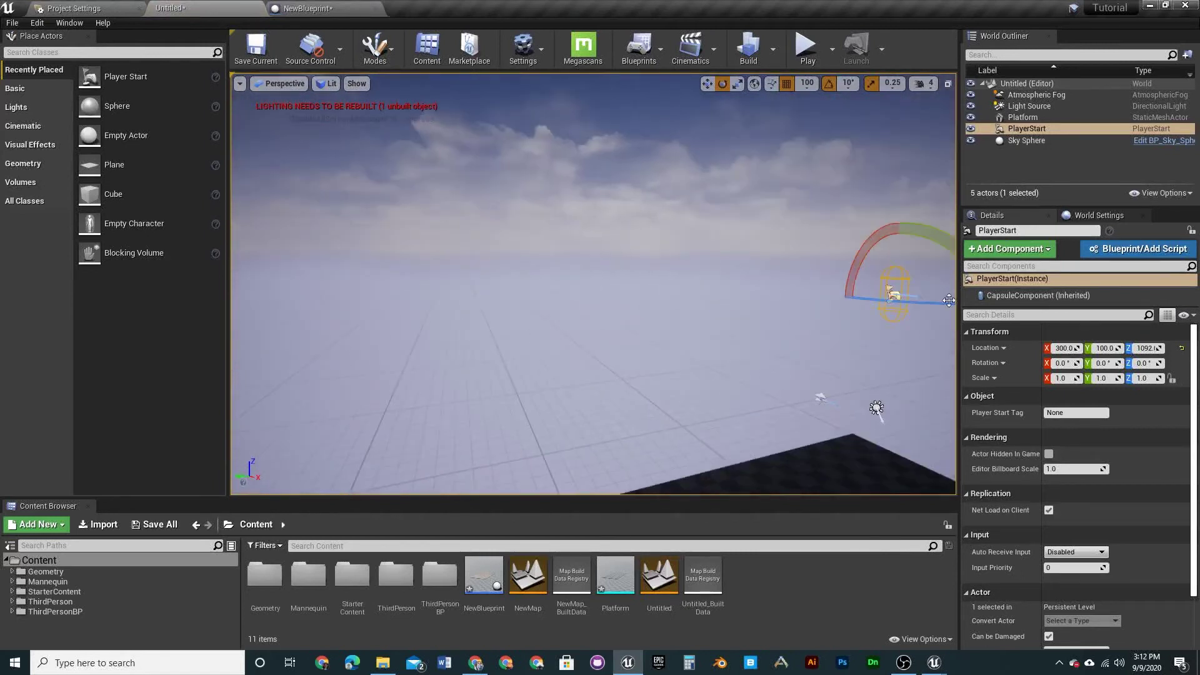
- Move the Player Start back and up to about X -1400 and Z 1692
{"action": "right_click_drag", "start_coordinate": [912, 294], "coordinate": [1037, 298]}
{"action": "key", "text": "w"}
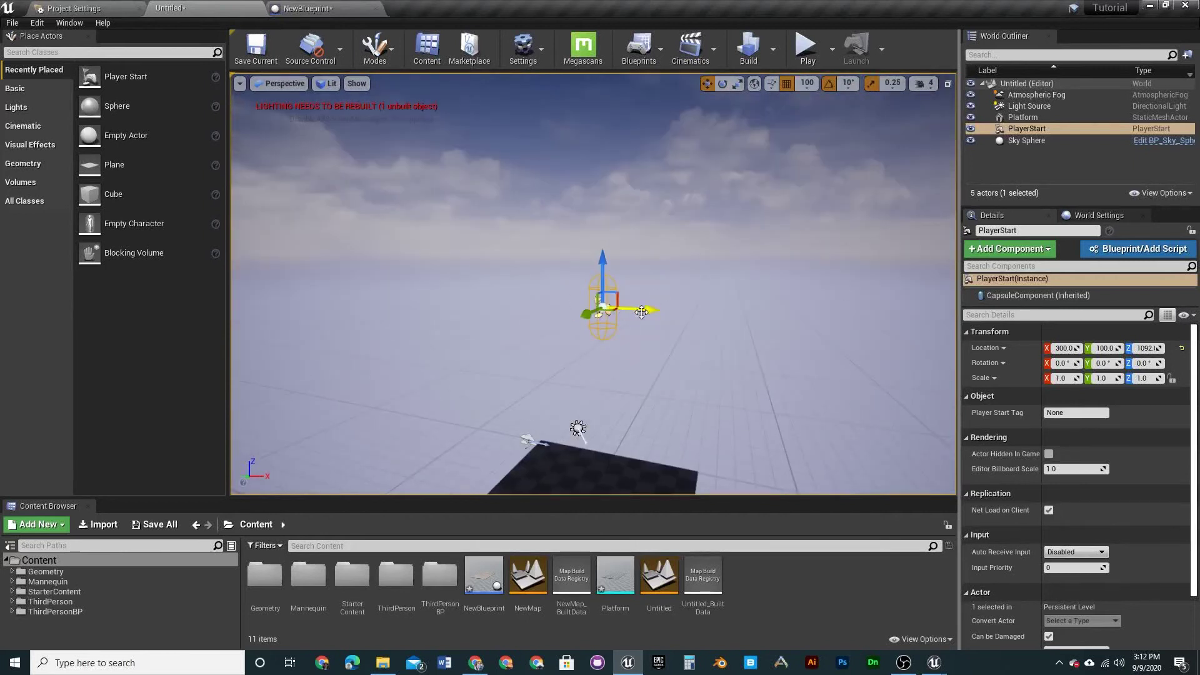
{"action": "left_click_drag", "start_coordinate": [441, 294], "coordinate": [338, 288]}
{"action": "mouse_move", "coordinate": [501, 277]}
{"action": "right_mouse_down"}
{"action": "mouse_move", "coordinate": [447, 282]}
{"action": "mouse_move", "coordinate": [426, 379]}
{"action": "mouse_move", "coordinate": [502, 277]}
{"action": "right_mouse_up"}
{"action": "key", "text": "a"}
{"action": "key", "text": "s"}
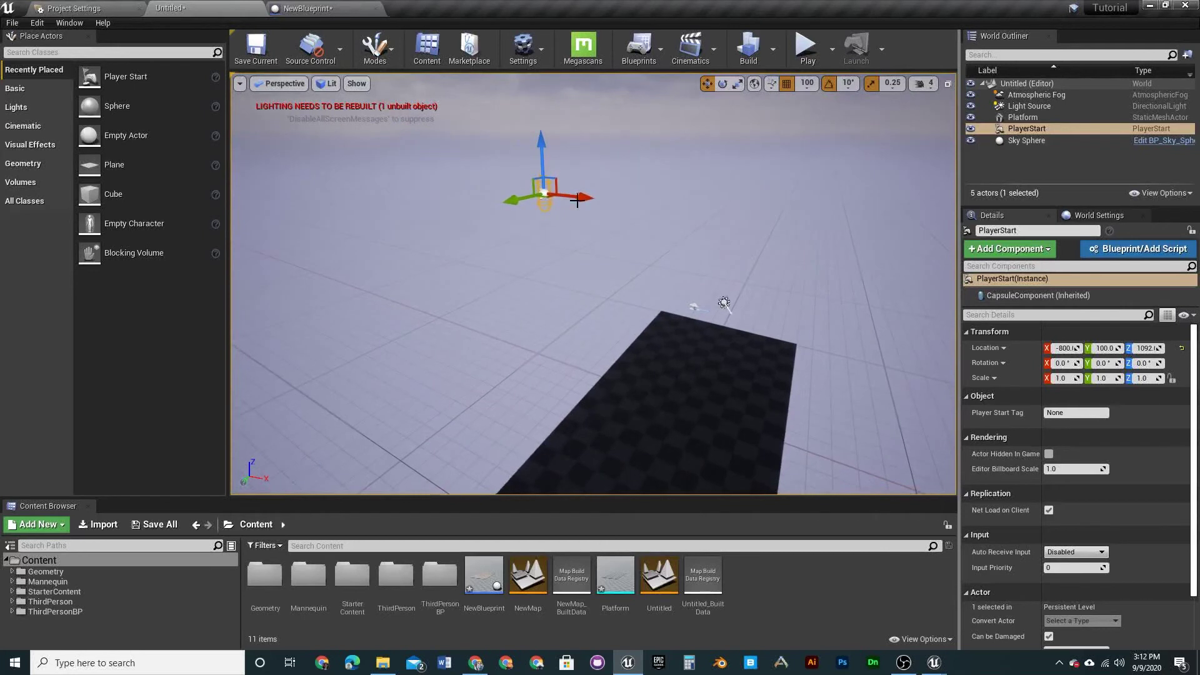
{"action": "left_click_drag", "start_coordinate": [455, 152], "coordinate": [449, 82]}
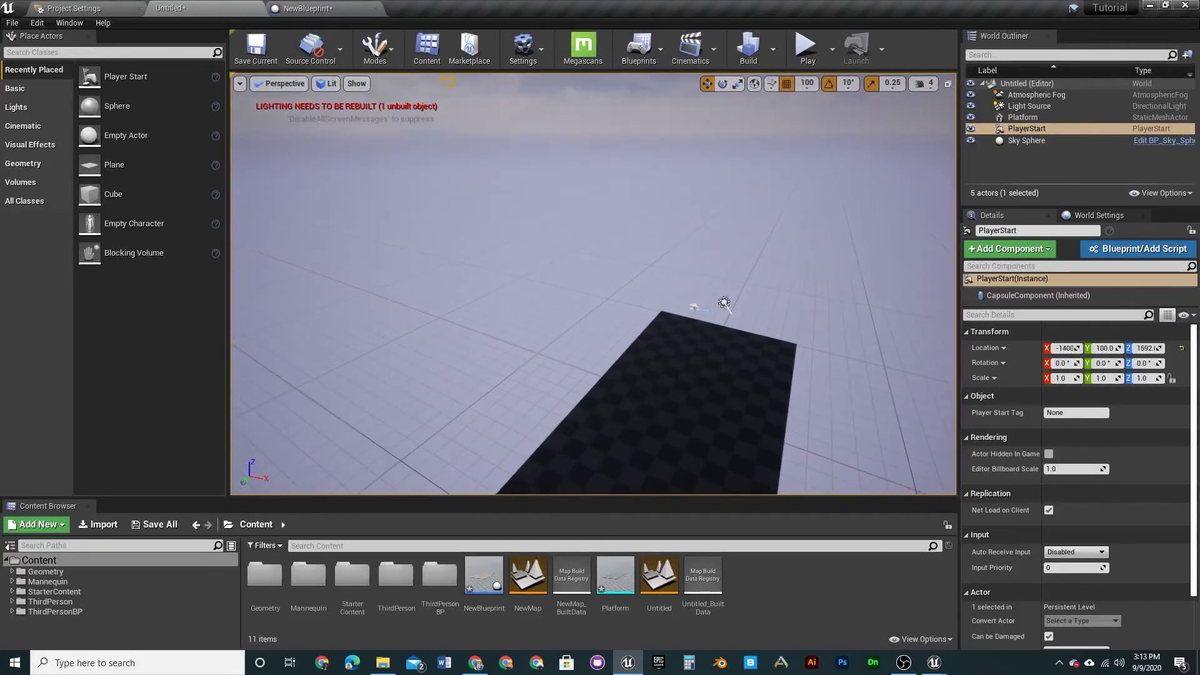
- Rotate the Player Start to a Y rotation of -50° so it looks down towards the platform
{"action": "key", "text": "f"}
{"action": "key", "text": "e"}
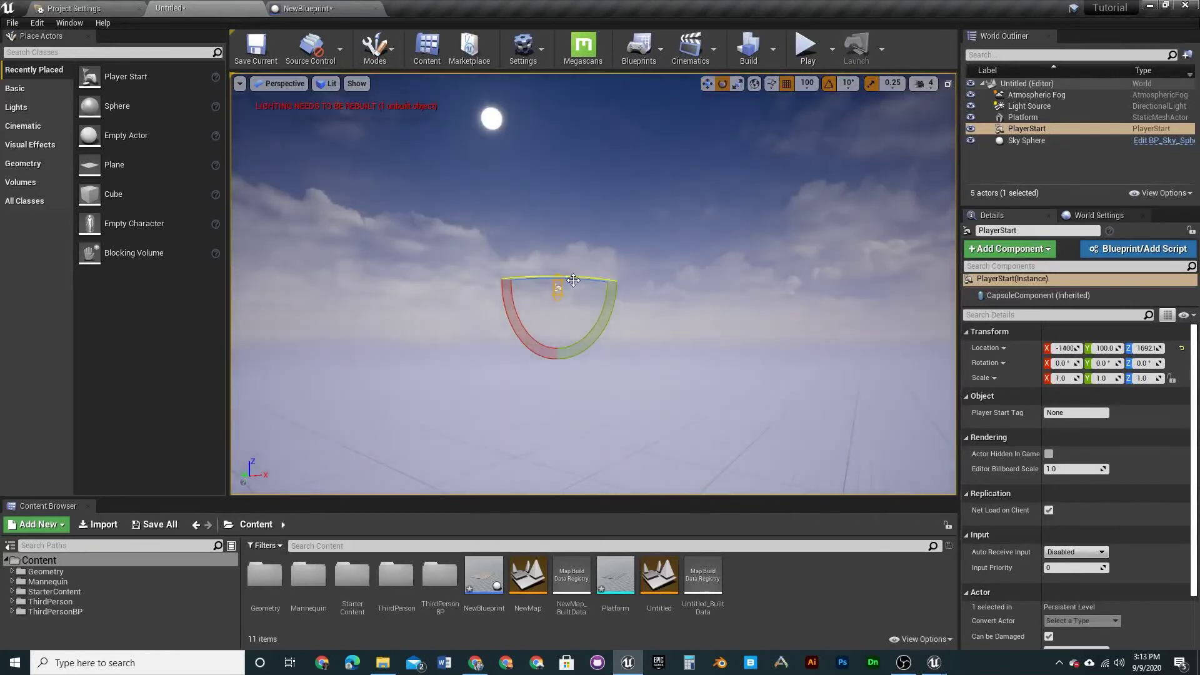
{"action": "key", "text": "r"}
{"action": "key", "text": "e"}
{"action": "left_click_drag", "start_coordinate": [605, 286], "coordinate": [611, 283]}
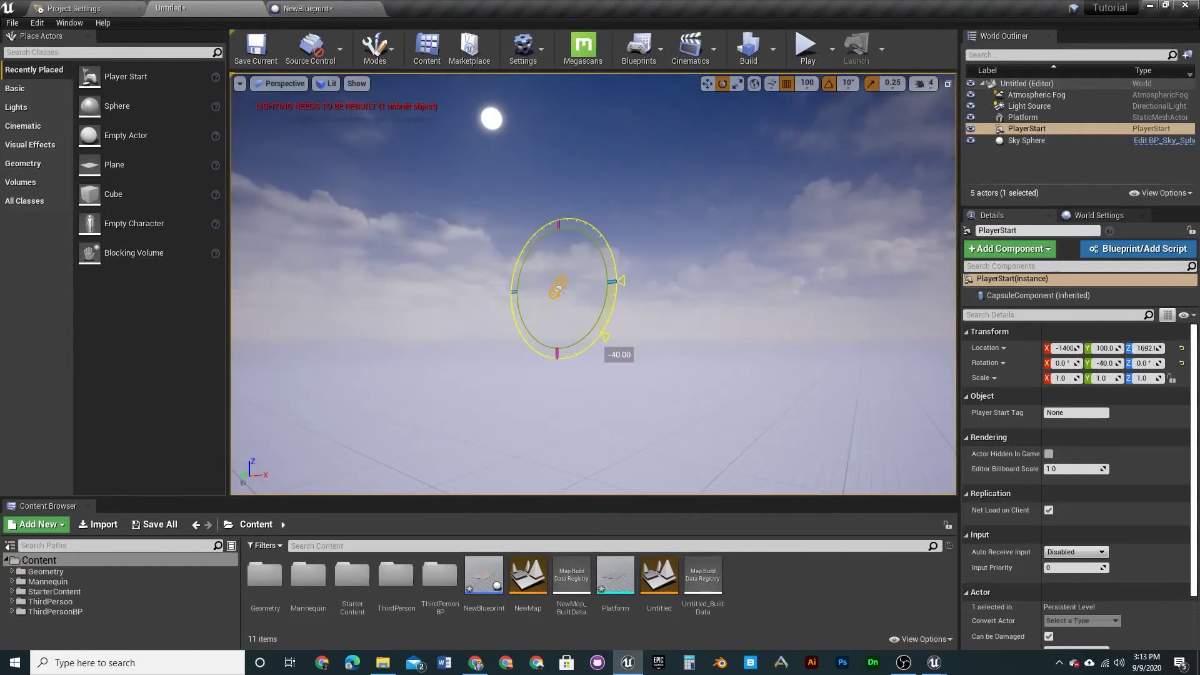
- Play the level to test the start position, stop it, and view the platform from another side
{"action": "left_click", "coordinate": [805, 49]}
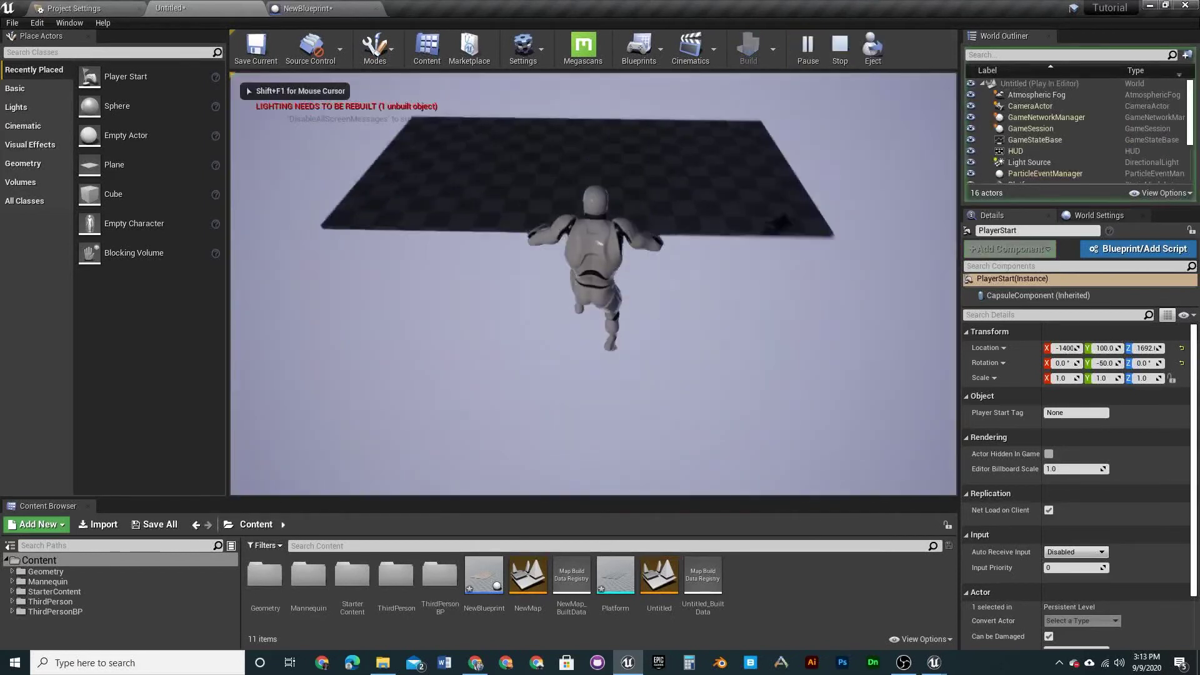
{"action": "key", "text": "Escape"}
{"action": "right_click_drag", "start_coordinate": [665, 269], "coordinate": [713, 150]}
{"action": "right_click_drag", "start_coordinate": [590, 167], "coordinate": [597, 318]}
{"action": "key", "text": "w"}
{"action": "mouse_move", "coordinate": [664, 268]}
{"action": "right_mouse_down"}
{"action": "mouse_move", "coordinate": [664, 187]}
{"action": "mouse_move", "coordinate": [664, 325]}
{"action": "mouse_move", "coordinate": [681, 340]}
{"action": "mouse_move", "coordinate": [665, 267]}
{"action": "right_mouse_up"}
{"action": "key", "text": "s"}
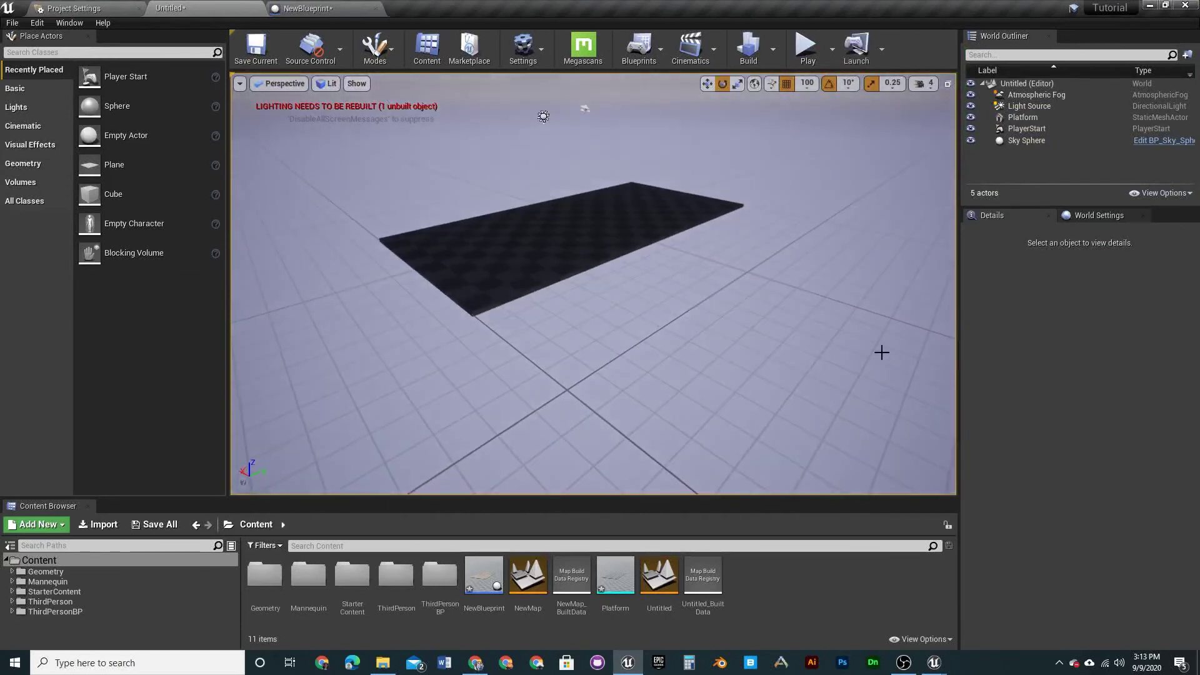
- Show the World Settings, then create a Blueprint class with Game Mode Base as parent and open it
{"action": "left_click", "coordinate": [1104, 215]}
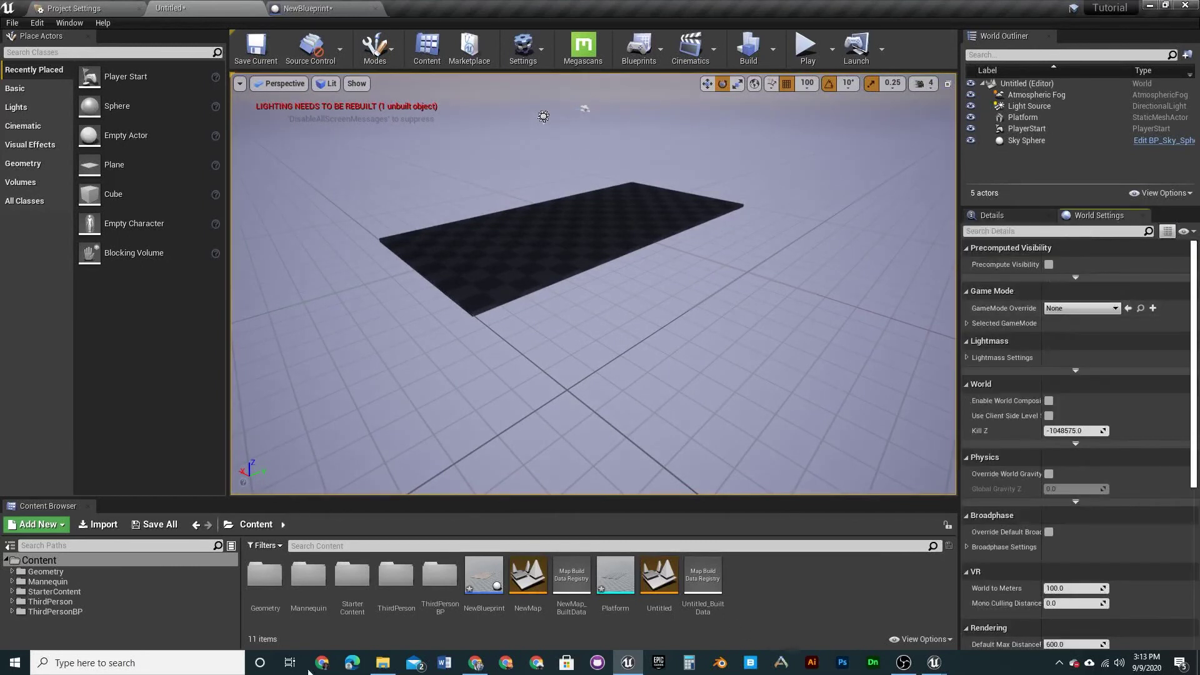
{"action": "right_click", "coordinate": [779, 589]}
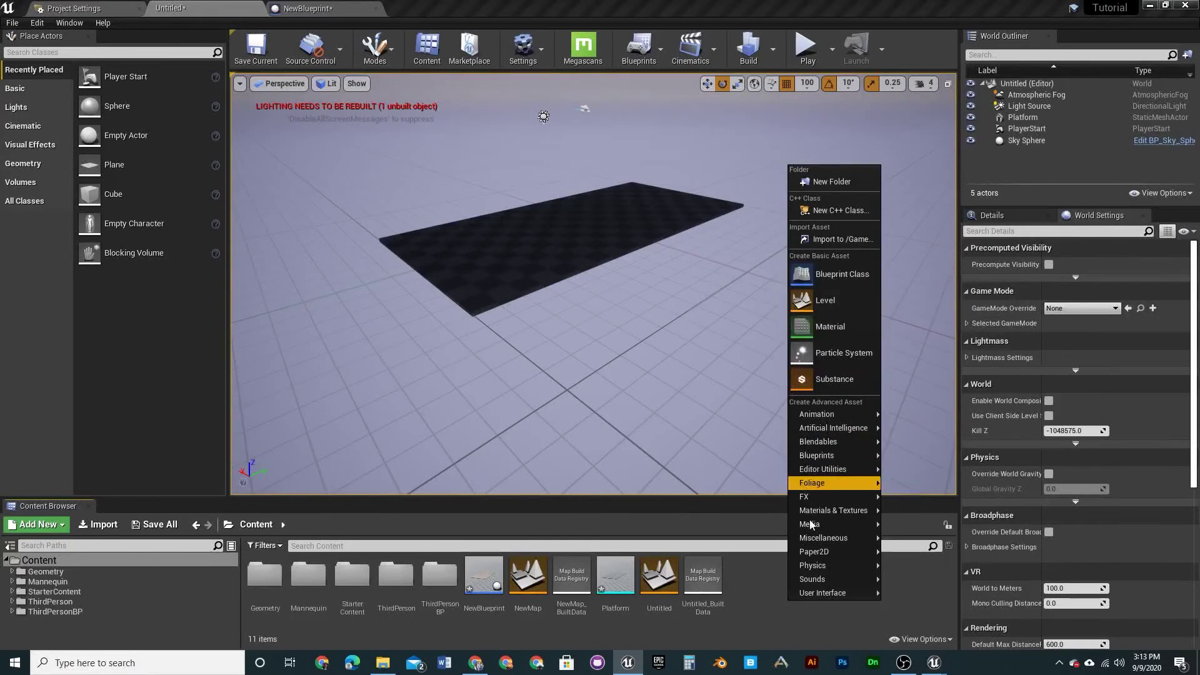
{"action": "mouse_move", "coordinate": [840, 414]}
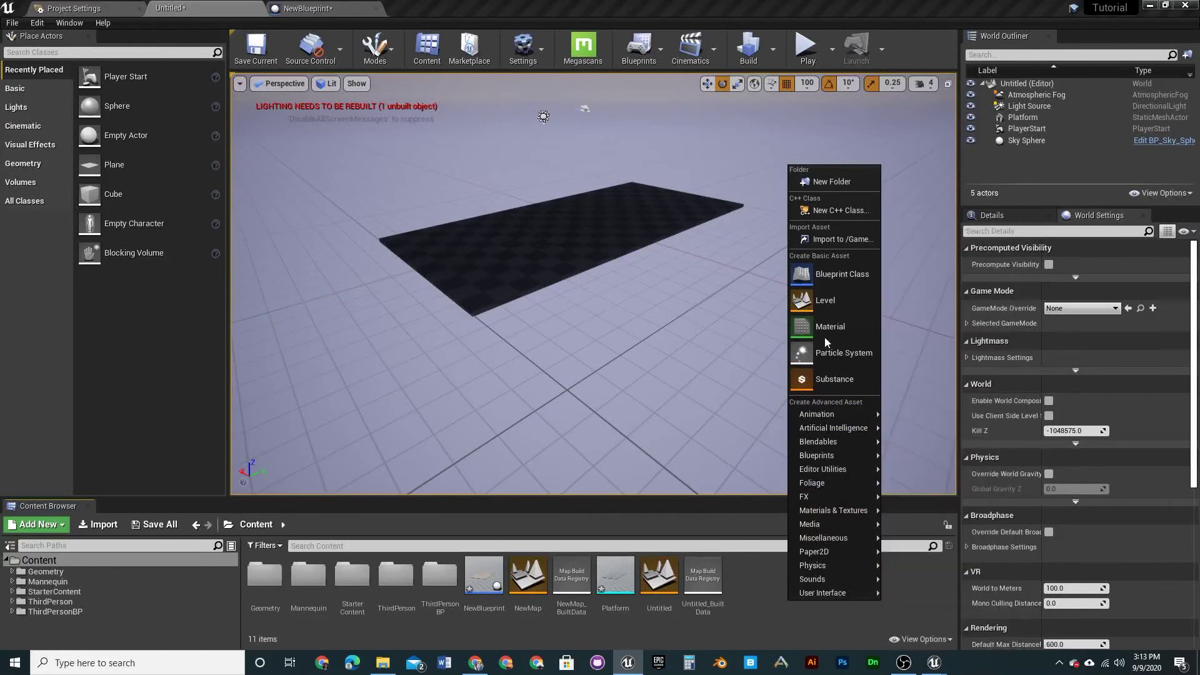
{"action": "left_click", "coordinate": [832, 264]}
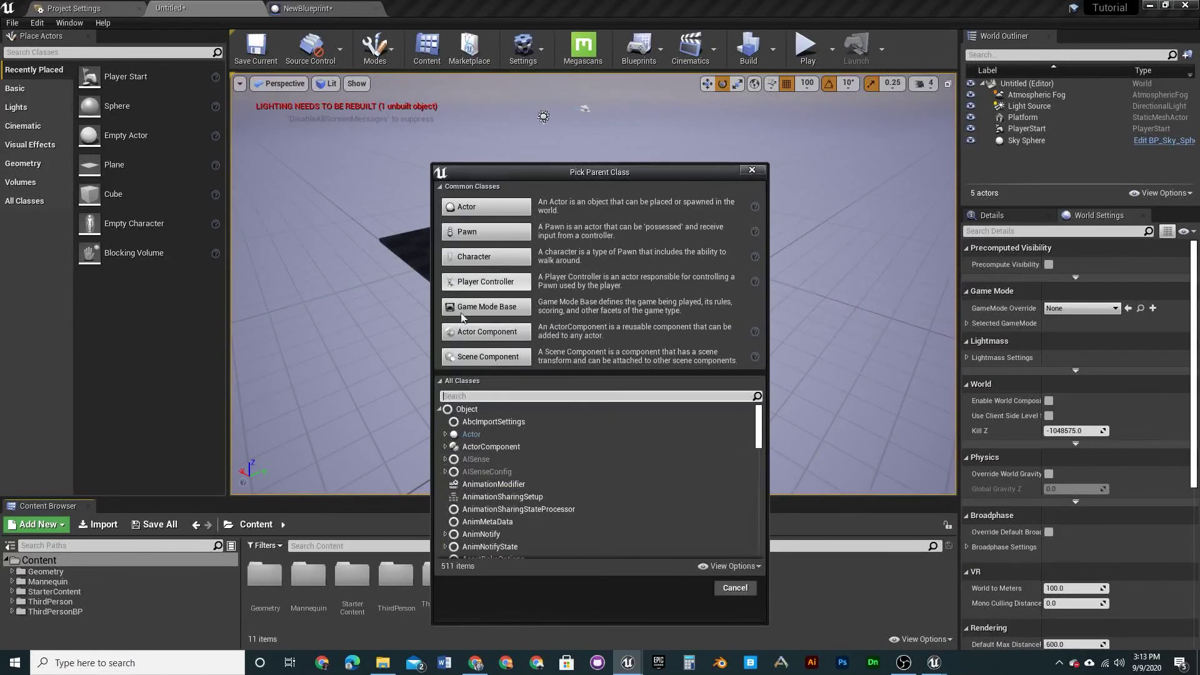
{"action": "left_click", "coordinate": [486, 332]}
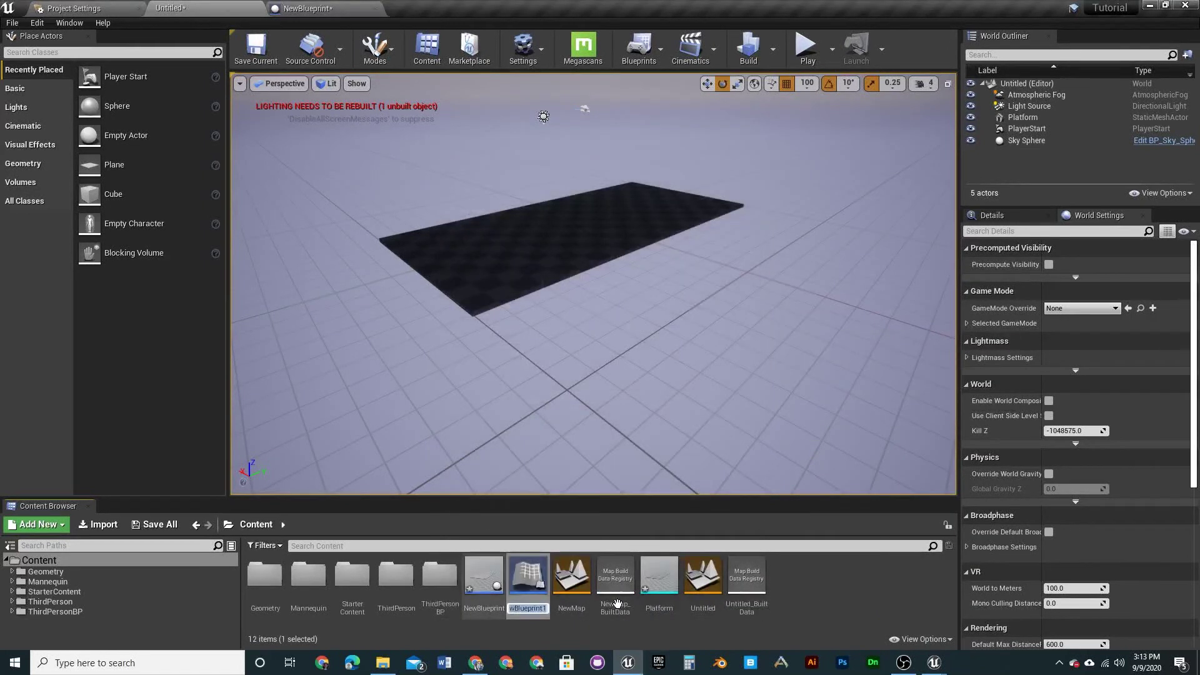
{"action": "double_click", "coordinate": [528, 575]}
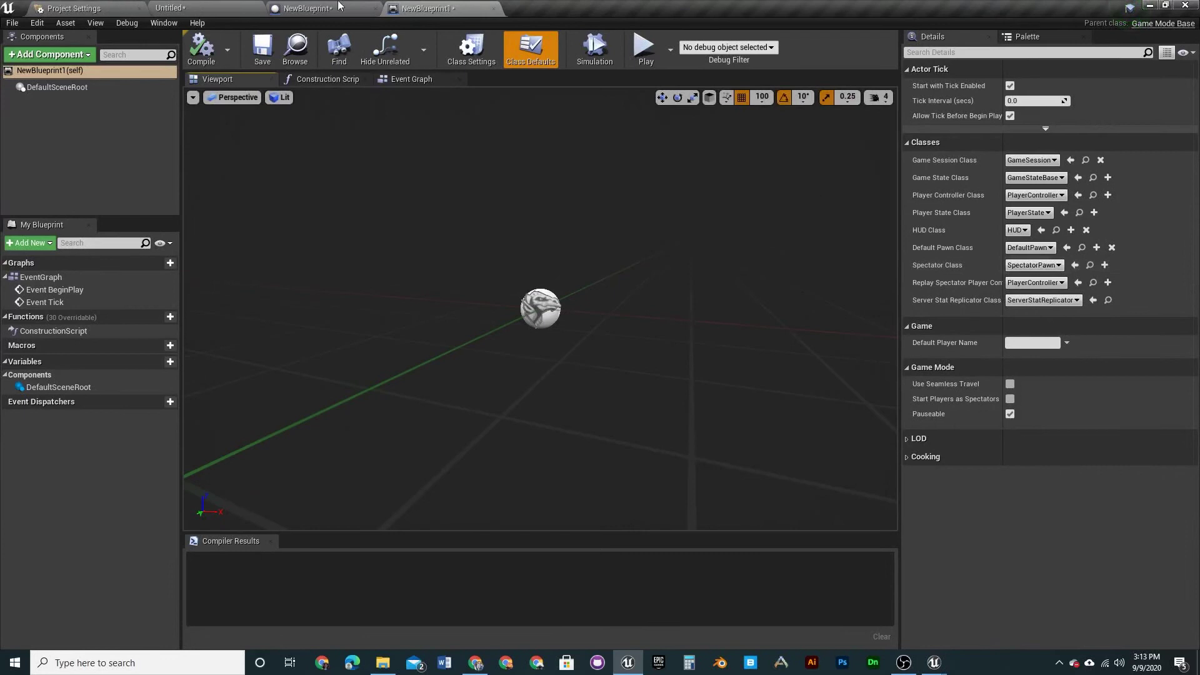
{"action": "left_click", "coordinate": [305, 7]}
{"action": "left_click", "coordinate": [107, 6]}
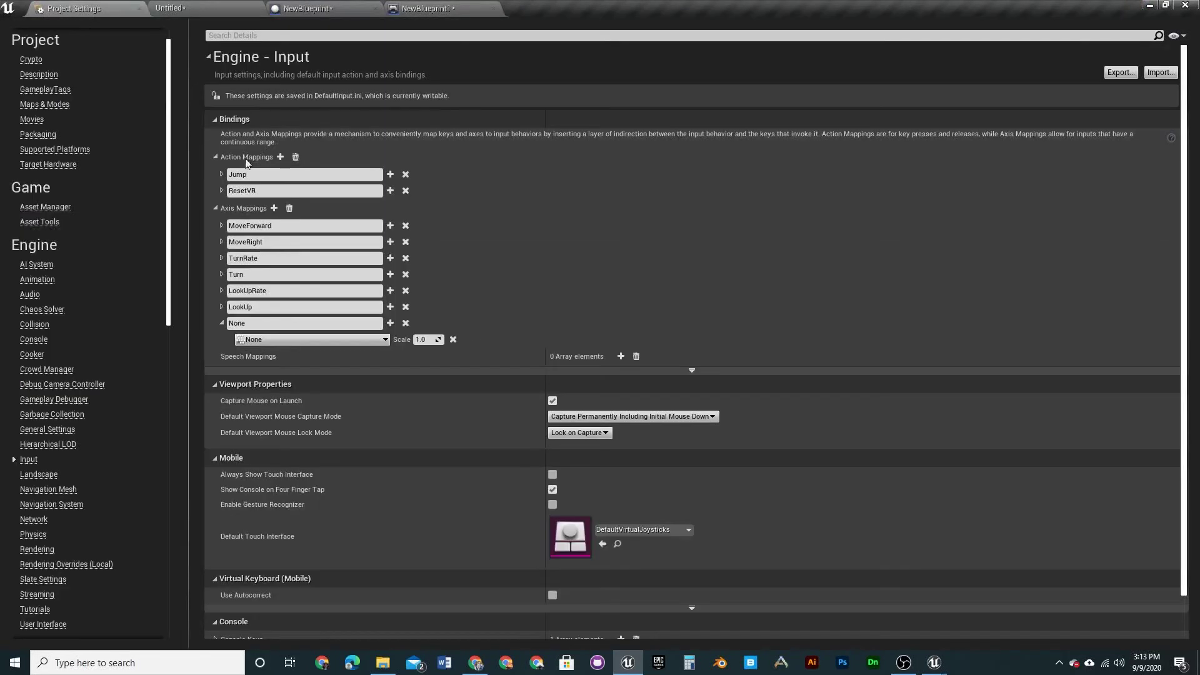
{"action": "left_click", "coordinate": [437, 6]}
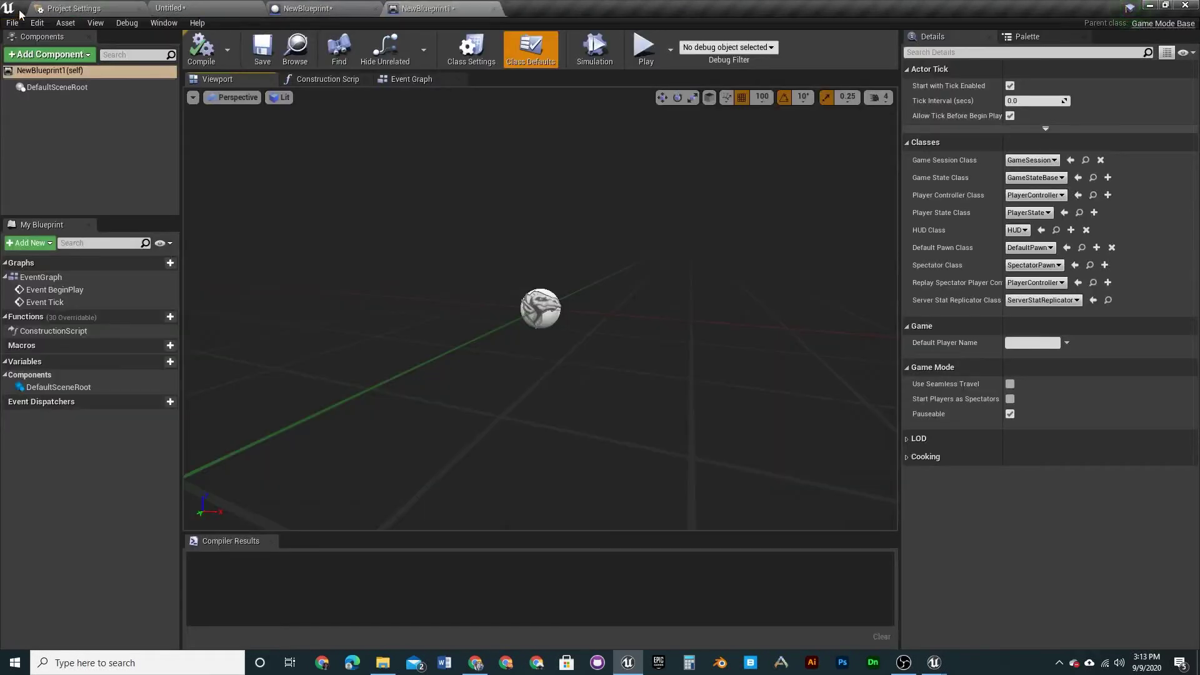
- Create a Blueprint class with Player Controller as parent in the level's Content folder and open it
{"action": "left_click", "coordinate": [187, 7]}
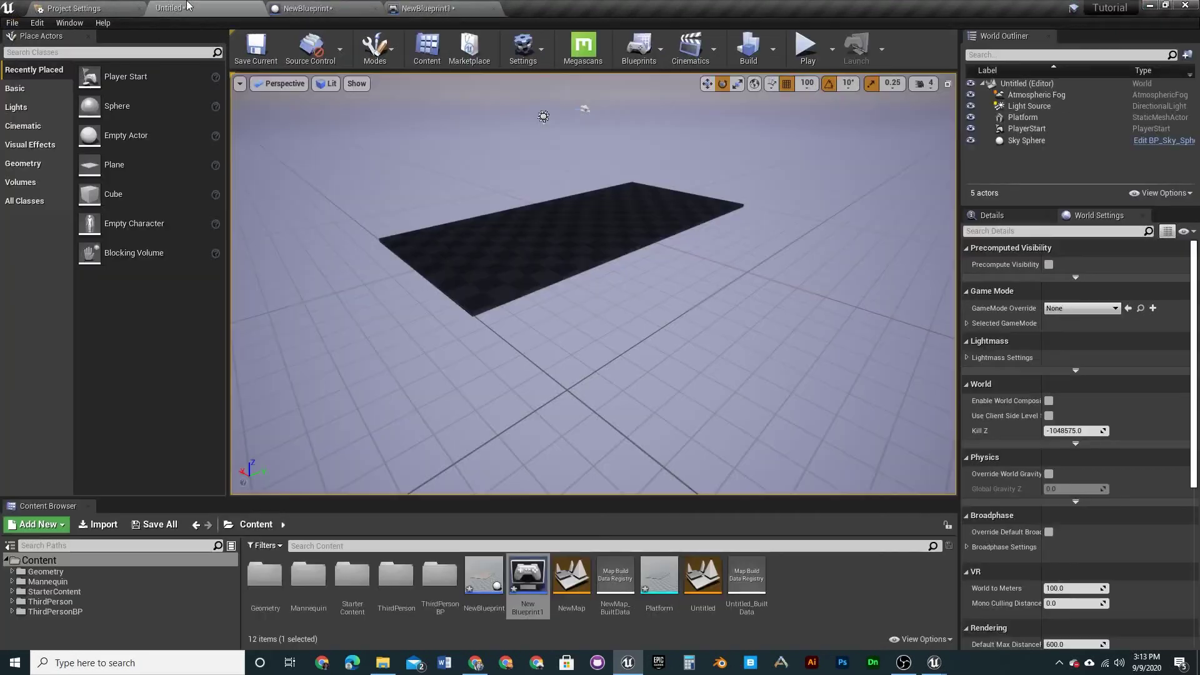
{"action": "right_click", "coordinate": [800, 610]}
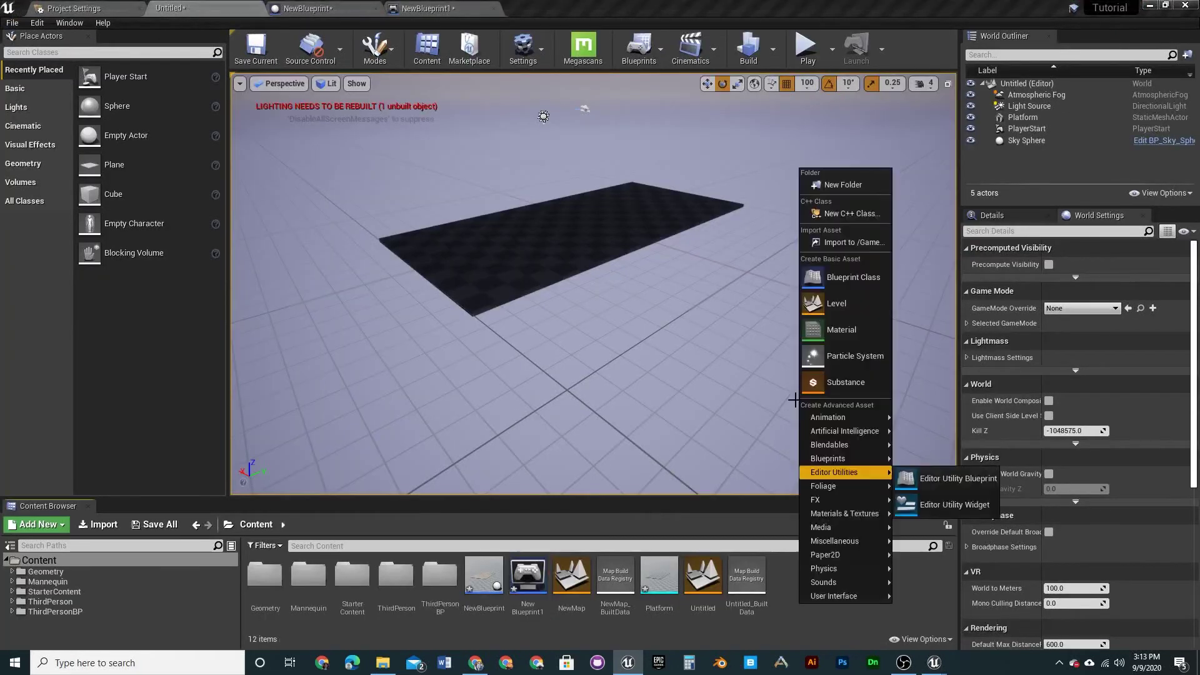
{"action": "left_click", "coordinate": [845, 279]}
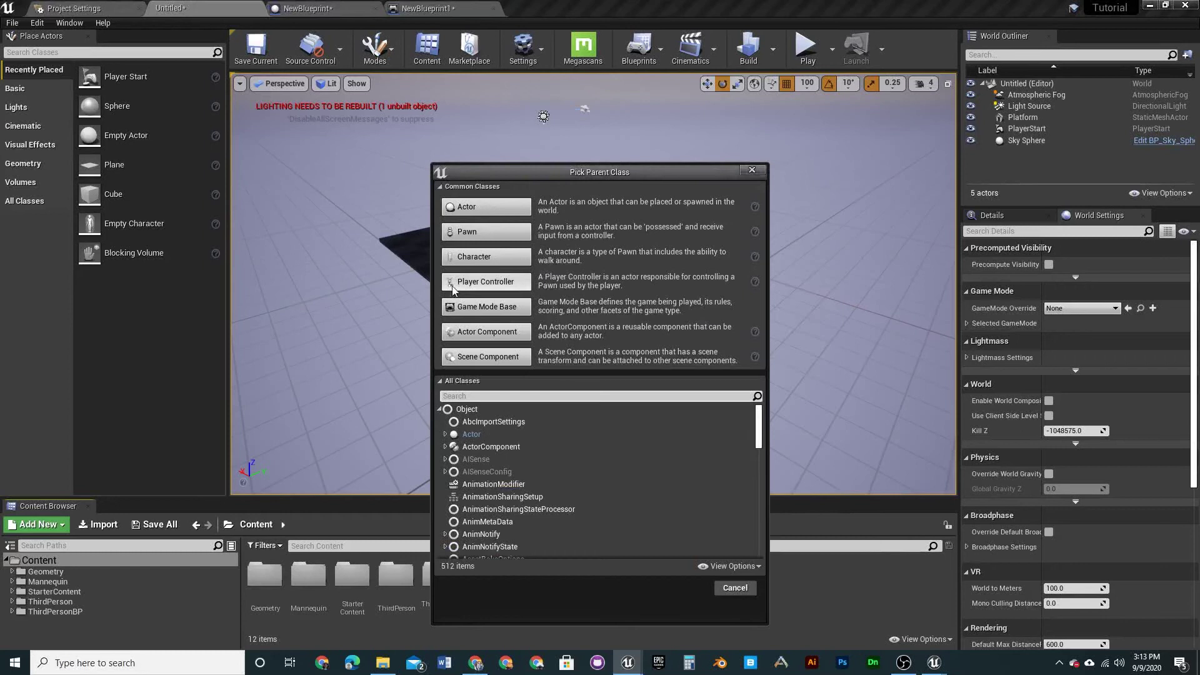
{"action": "left_click", "coordinate": [482, 278]}
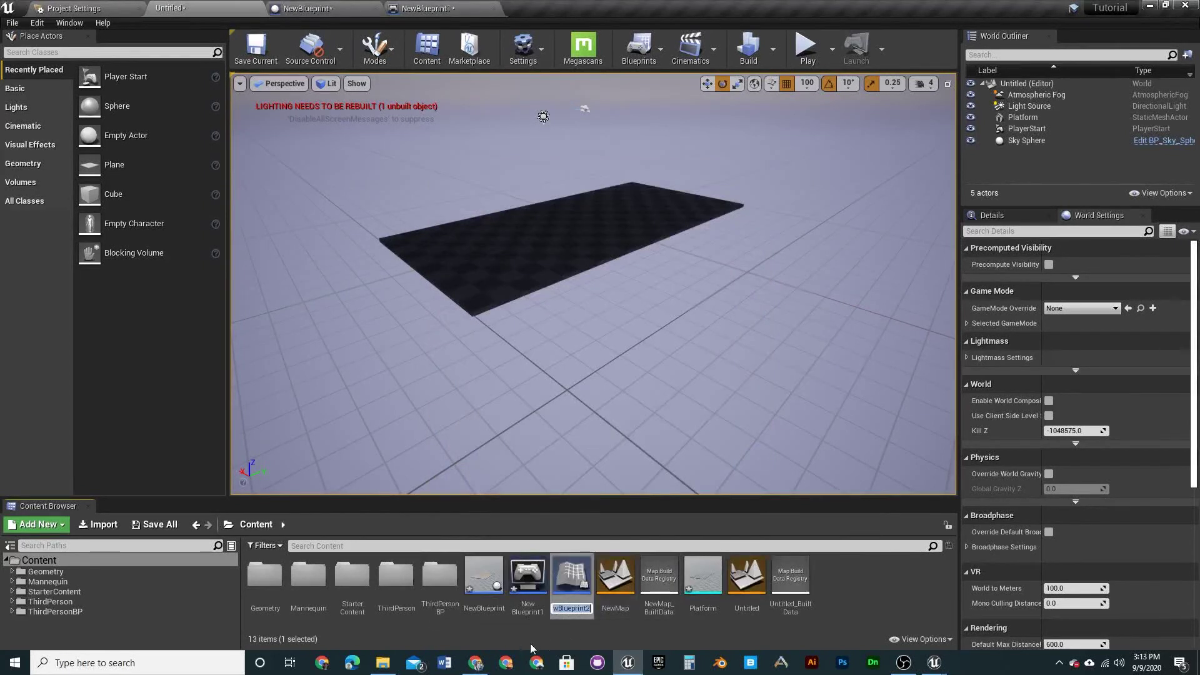
{"action": "double_click", "coordinate": [570, 576]}
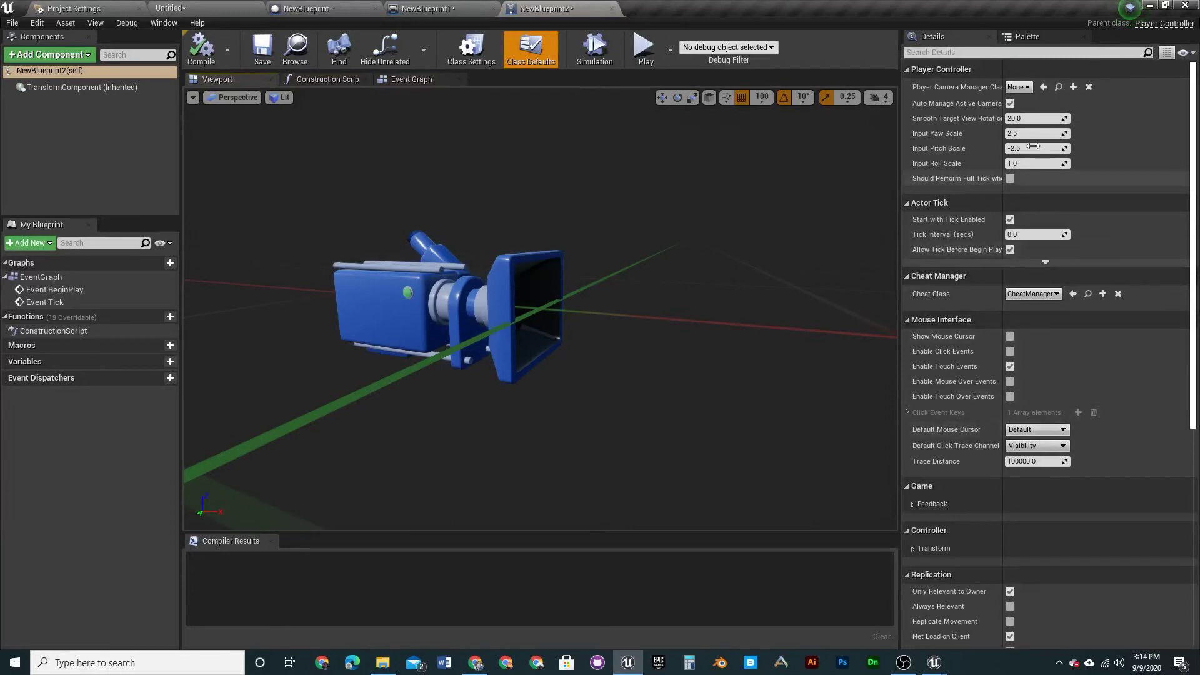
- Enable Show Mouse Cursor in the player controller's mouse interface settings and compile the blueprint
{"action": "scroll", "coordinate": [1015, 322], "scroll_direction": "down", "scroll_amount": 1}
{"action": "scroll", "coordinate": [1012, 328], "scroll_direction": "down", "scroll_amount": 1}
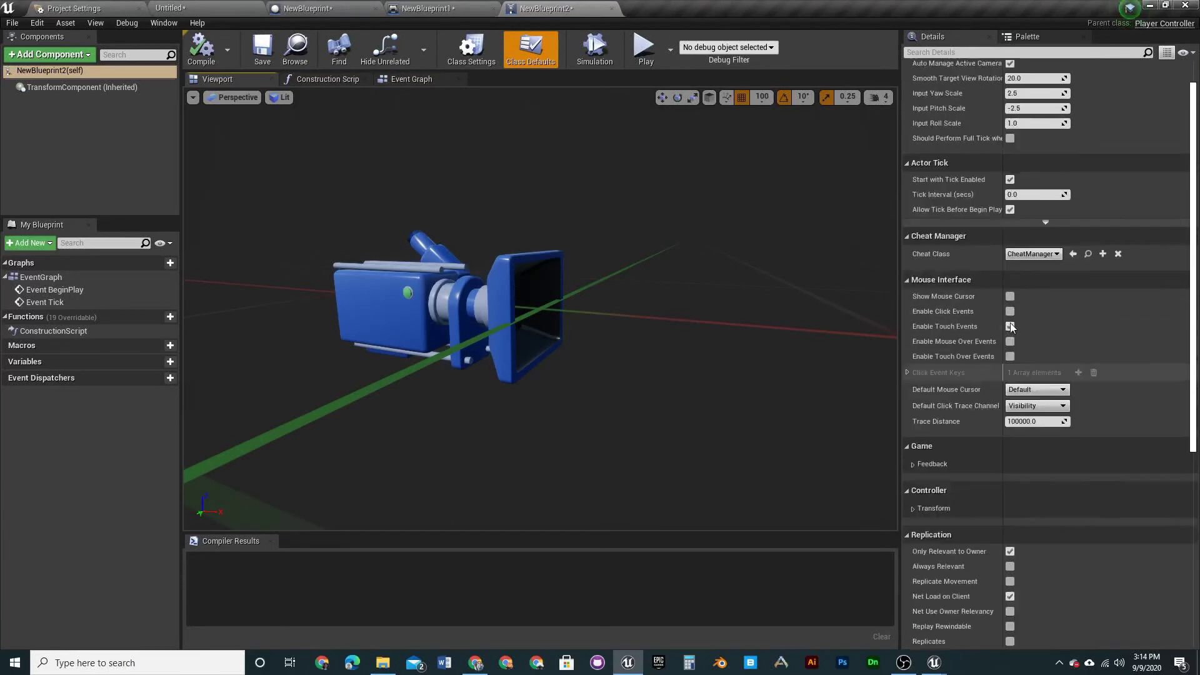
{"action": "left_click", "coordinate": [1008, 297]}
{"action": "left_click", "coordinate": [201, 55]}
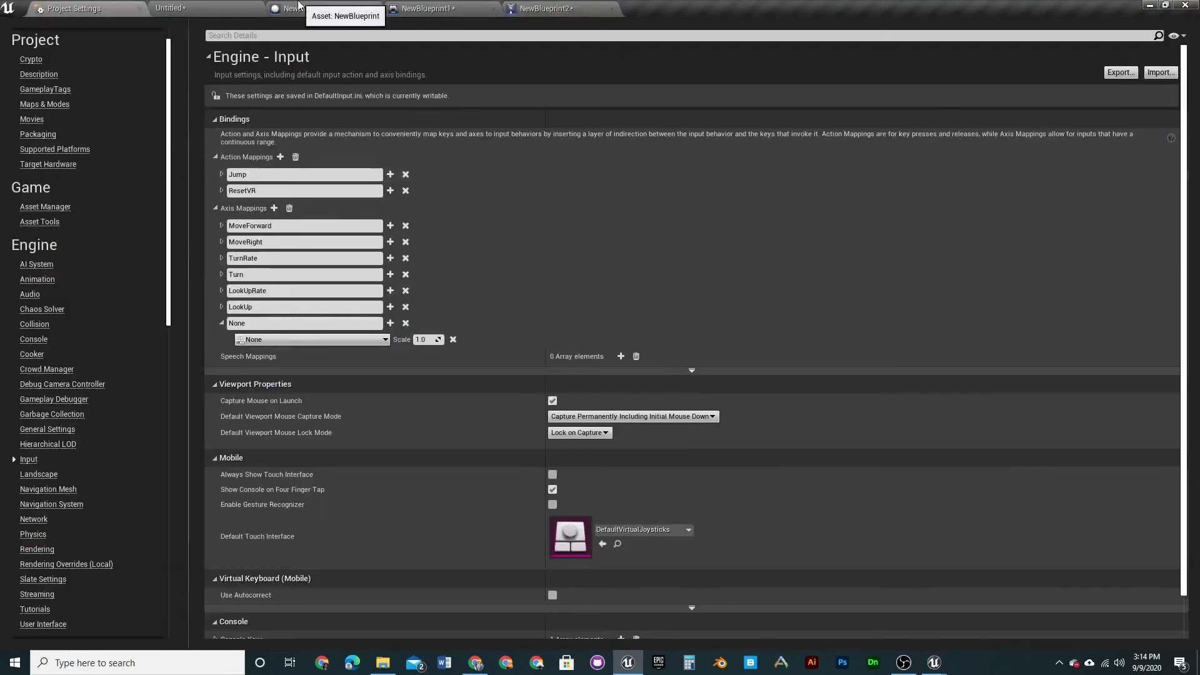
- Open the game mode blueprint NewBlueprint1 from the level's Content folder and set its Player Controller Class to NewBlueprint2
{"action": "left_click", "coordinate": [298, 7]}
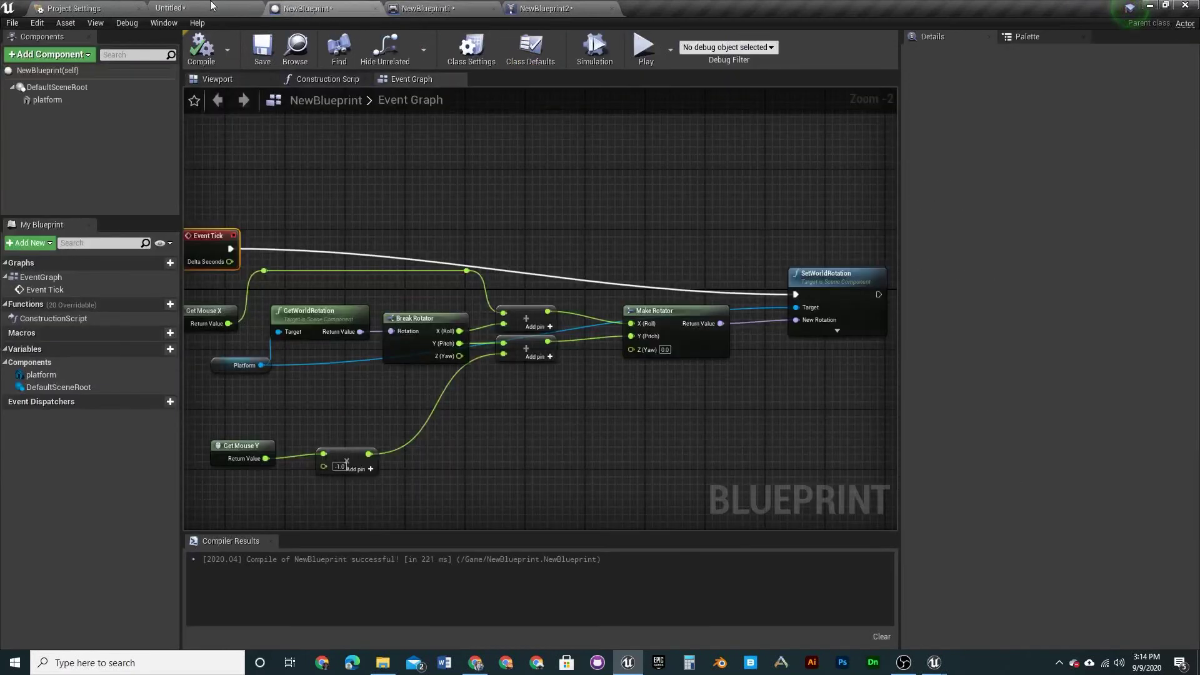
{"action": "left_click", "coordinate": [189, 7]}
{"action": "left_click", "coordinate": [101, 7]}
{"action": "left_click", "coordinate": [172, 8]}
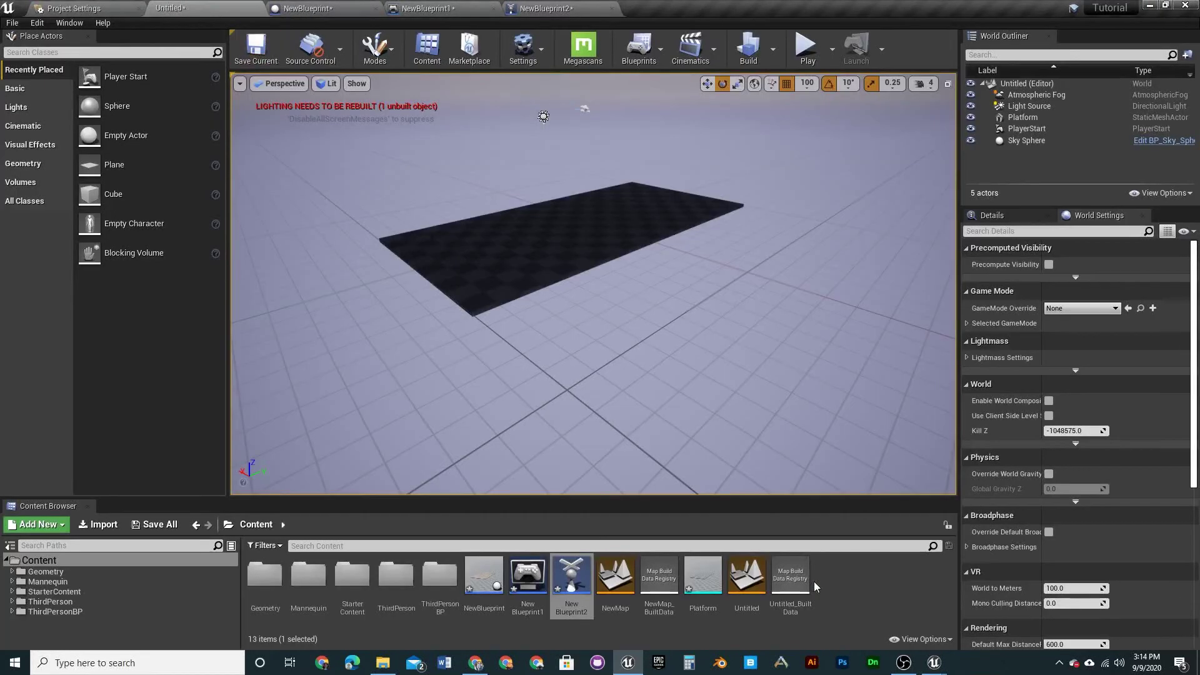
{"action": "double_click", "coordinate": [537, 585]}
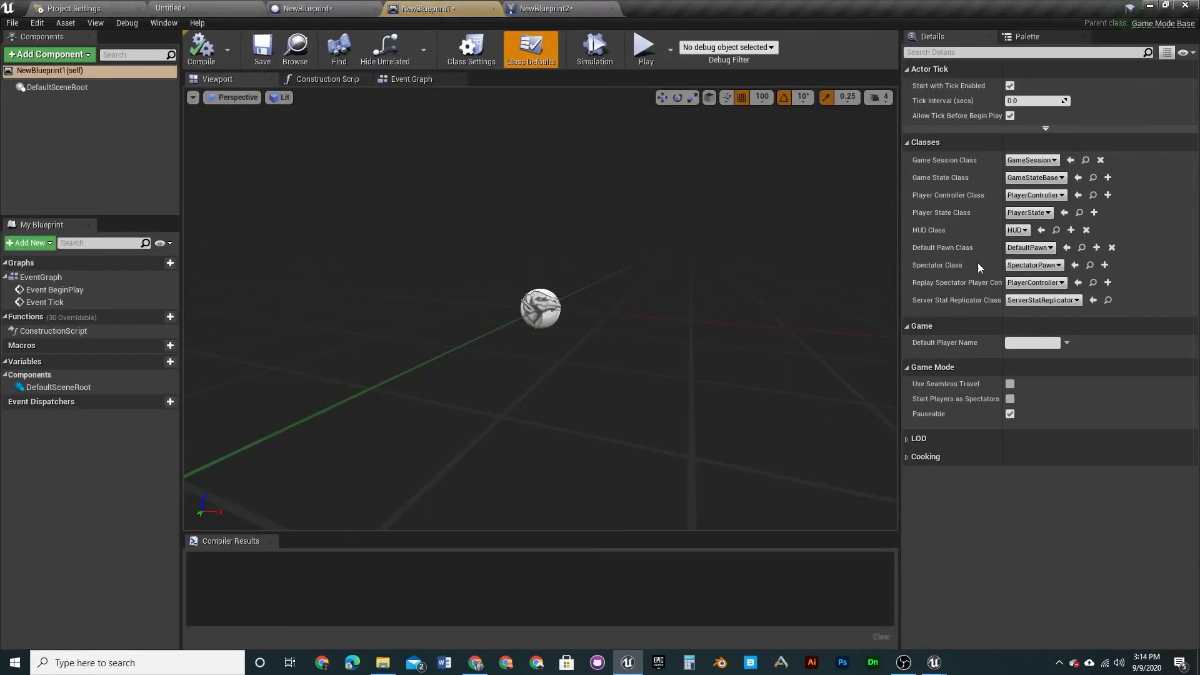
{"action": "left_click", "coordinate": [1034, 195]}
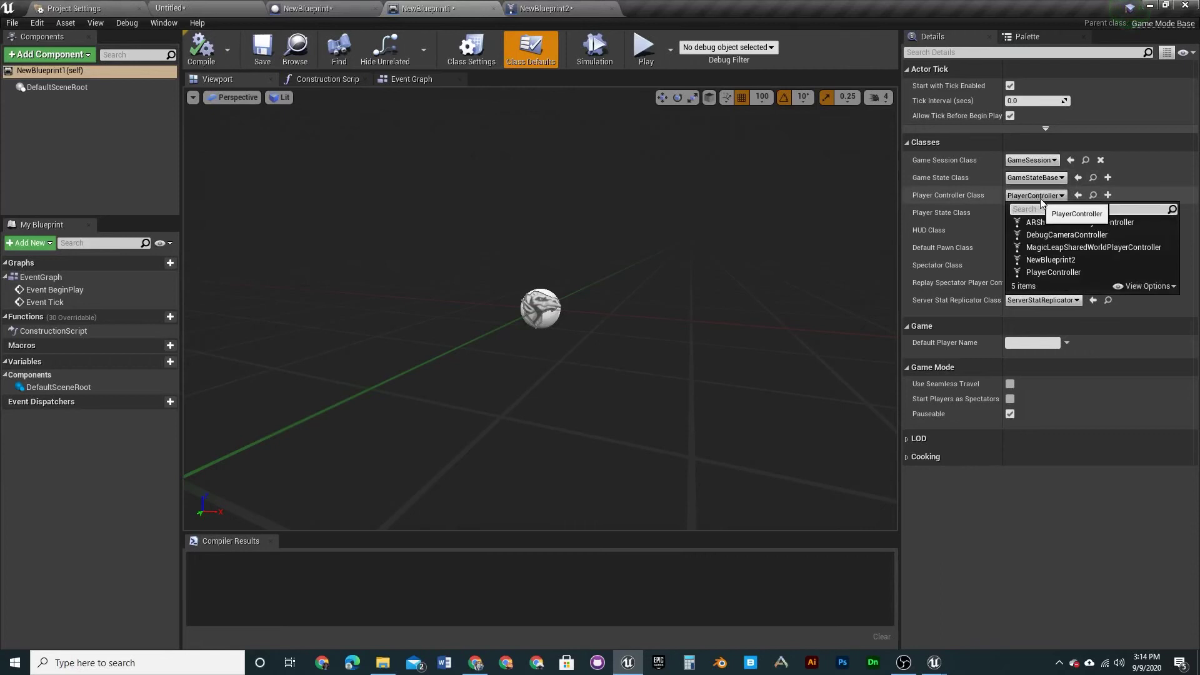
{"action": "left_click", "coordinate": [1093, 261]}
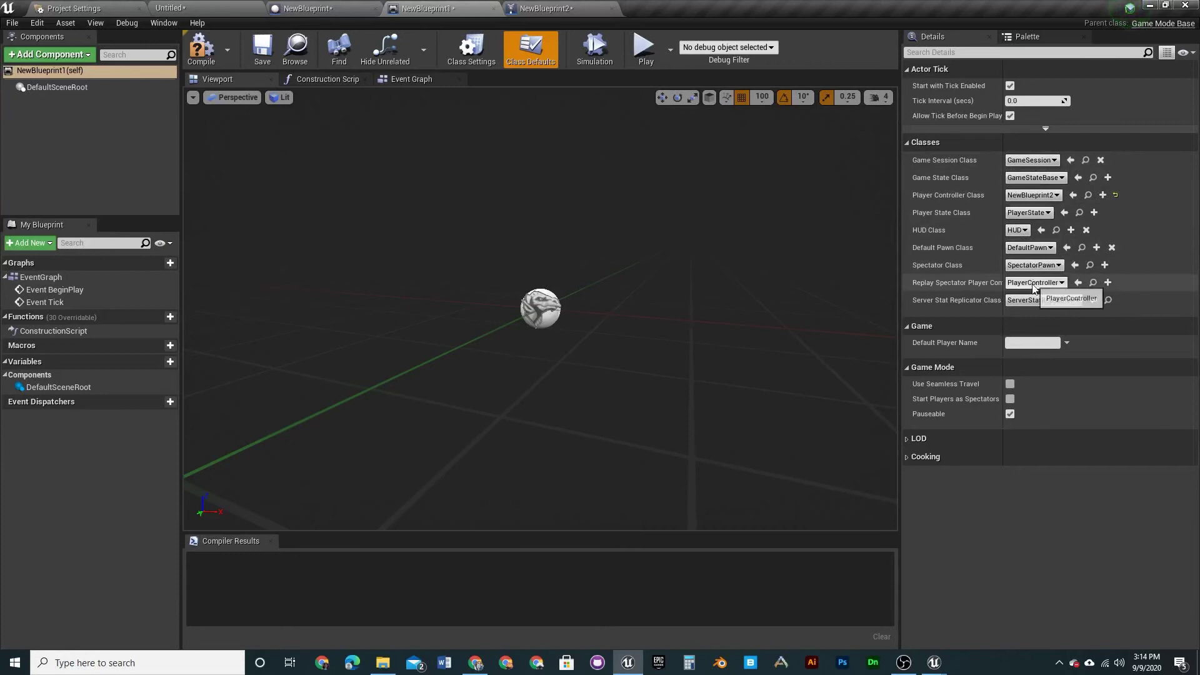
- Set the game mode's Default Pawn Class to Pawn, and compile and save the blueprint
{"action": "left_click", "coordinate": [1034, 265]}
{"action": "left_click", "coordinate": [1035, 266]}
{"action": "left_click", "coordinate": [1030, 248]}
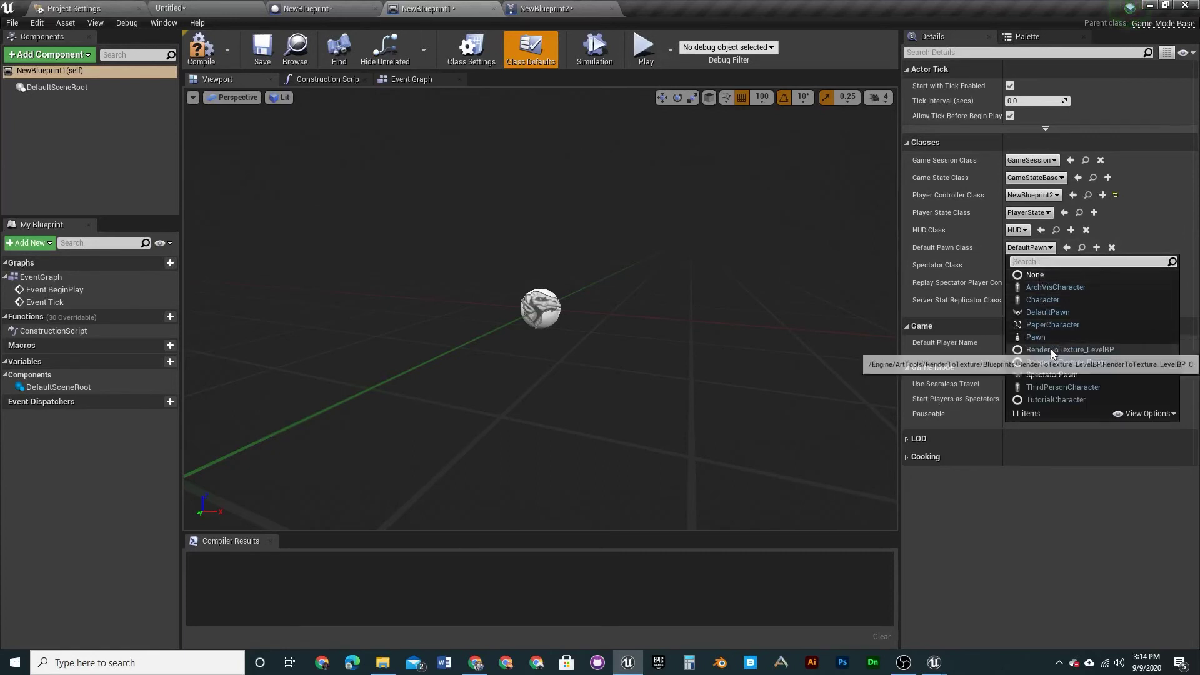
{"action": "left_click", "coordinate": [1037, 337]}
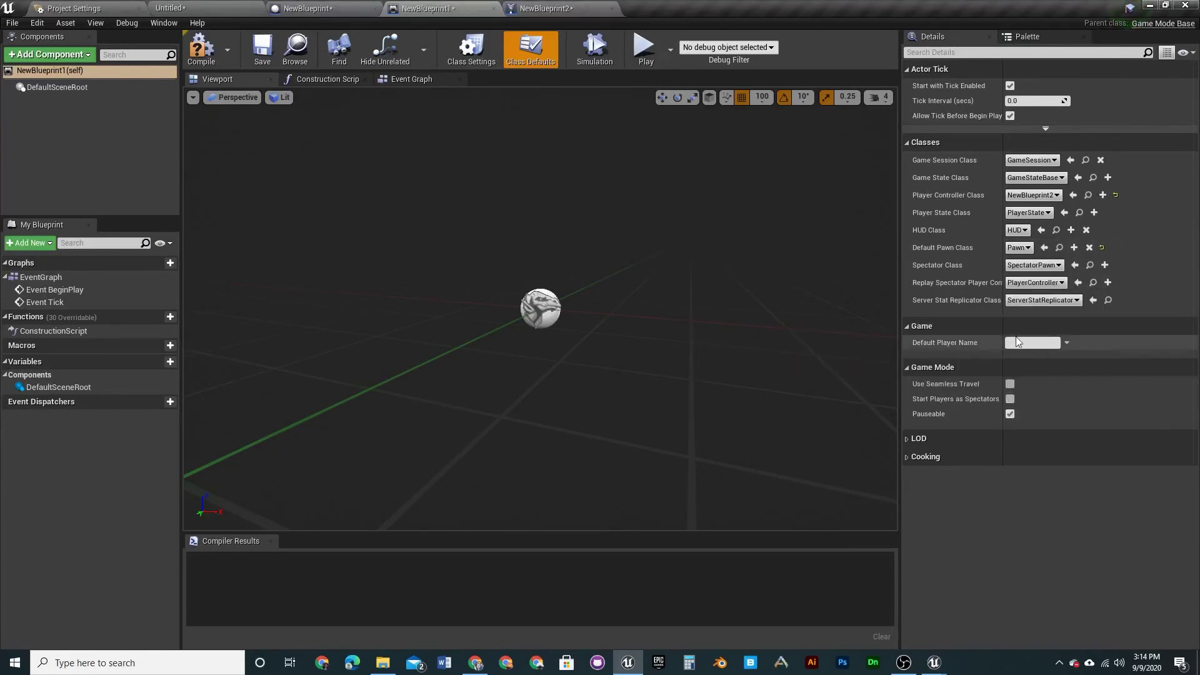
{"action": "left_click", "coordinate": [191, 52]}
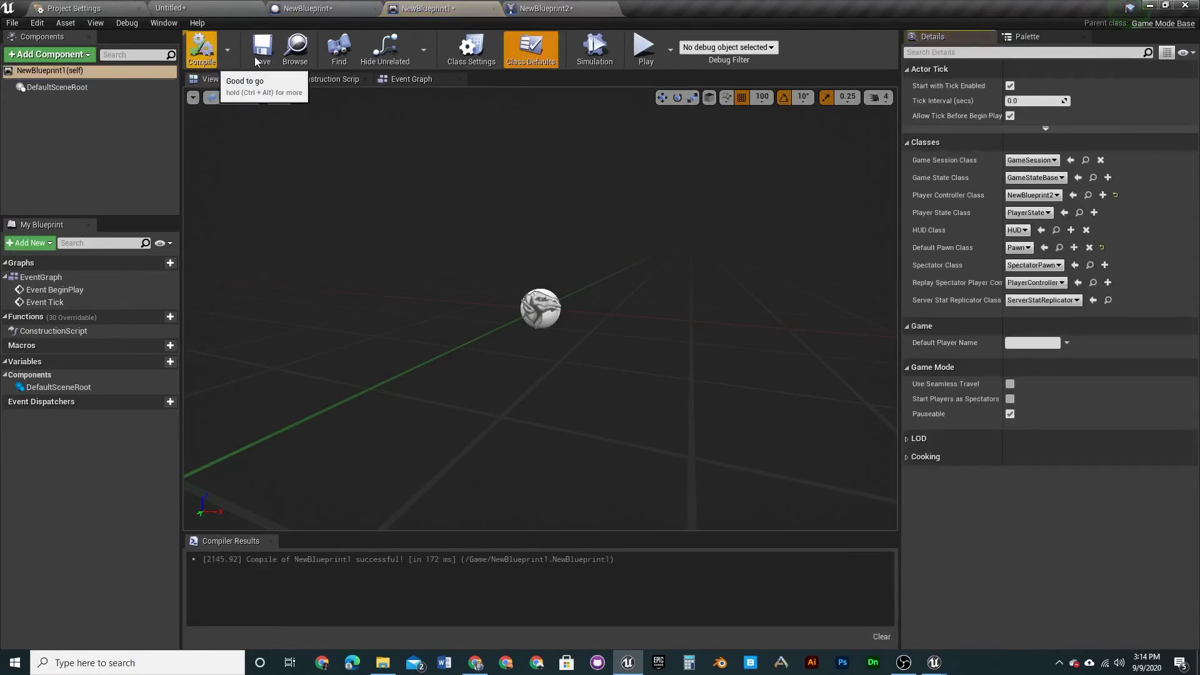
{"action": "left_click", "coordinate": [263, 47]}
- Set the level's GameMode Override to NewBlueprint1 in the World Settings and save the level as NewMap1
{"action": "left_click", "coordinate": [282, 8]}
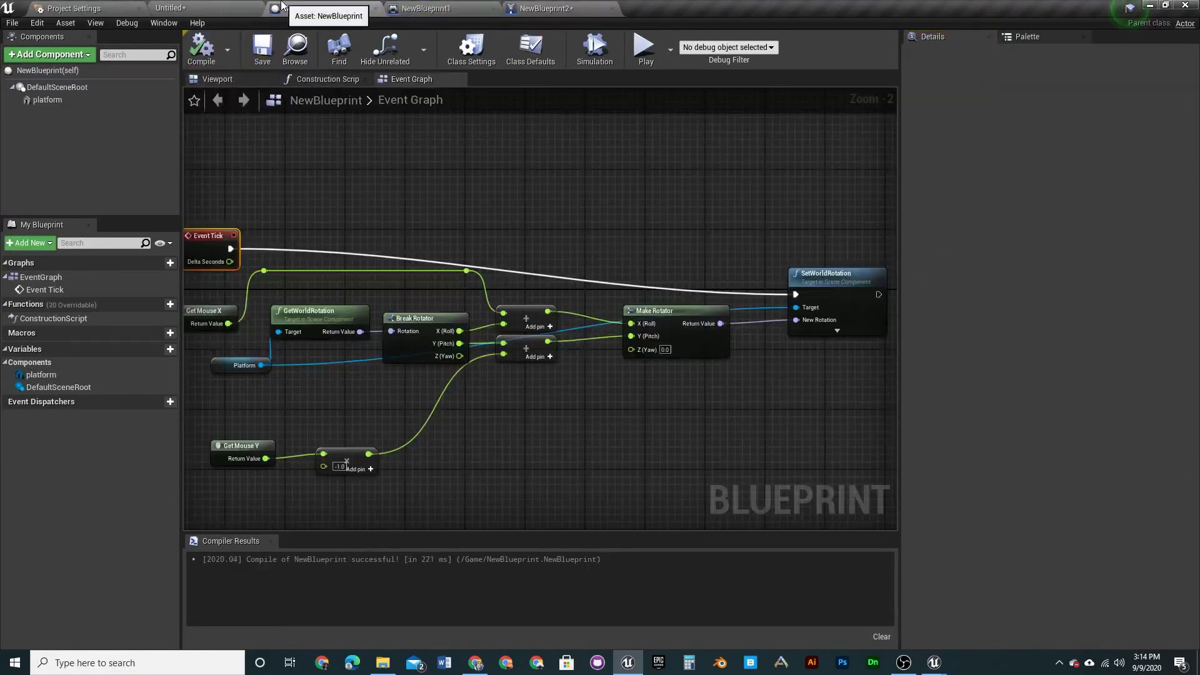
{"action": "left_click", "coordinate": [191, 7]}
{"action": "left_click", "coordinate": [91, 9]}
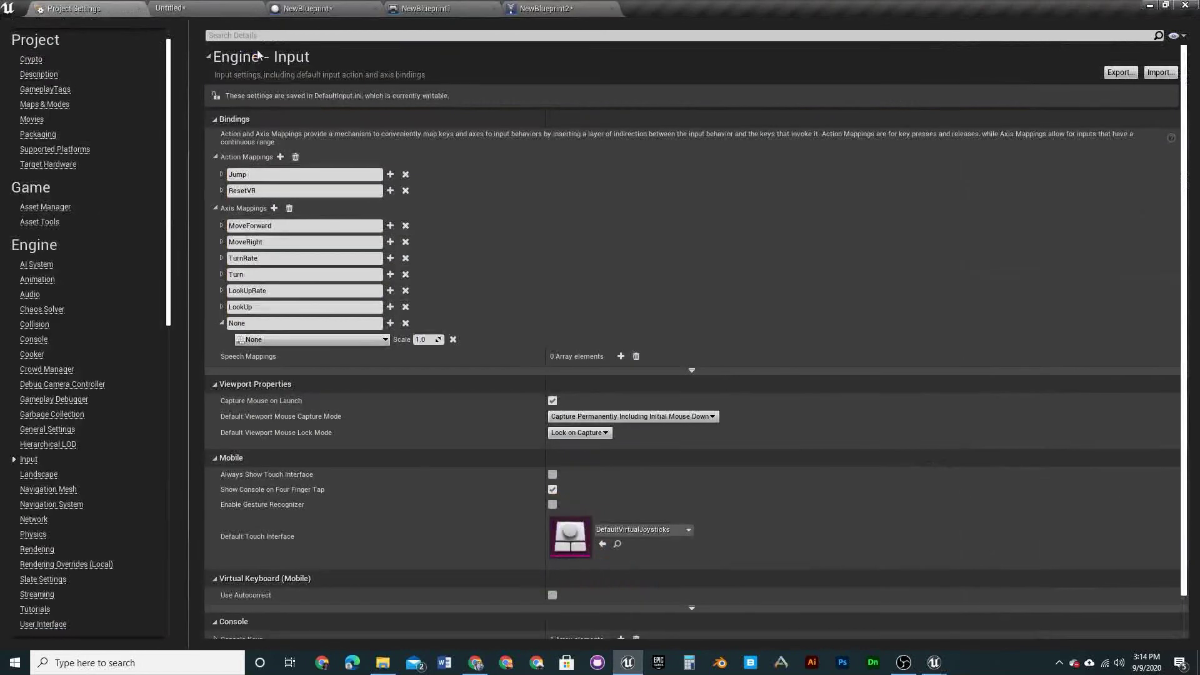
{"action": "left_click", "coordinate": [167, 8]}
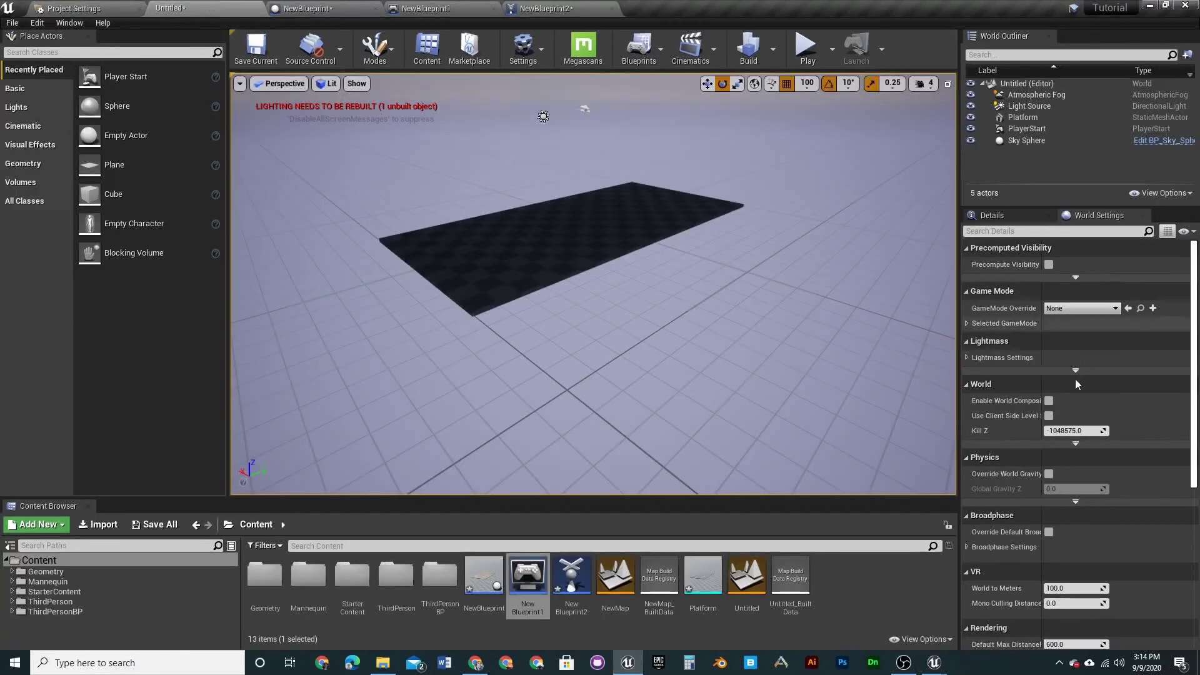
{"action": "scroll", "coordinate": [1063, 401], "scroll_direction": "down", "scroll_amount": 8}
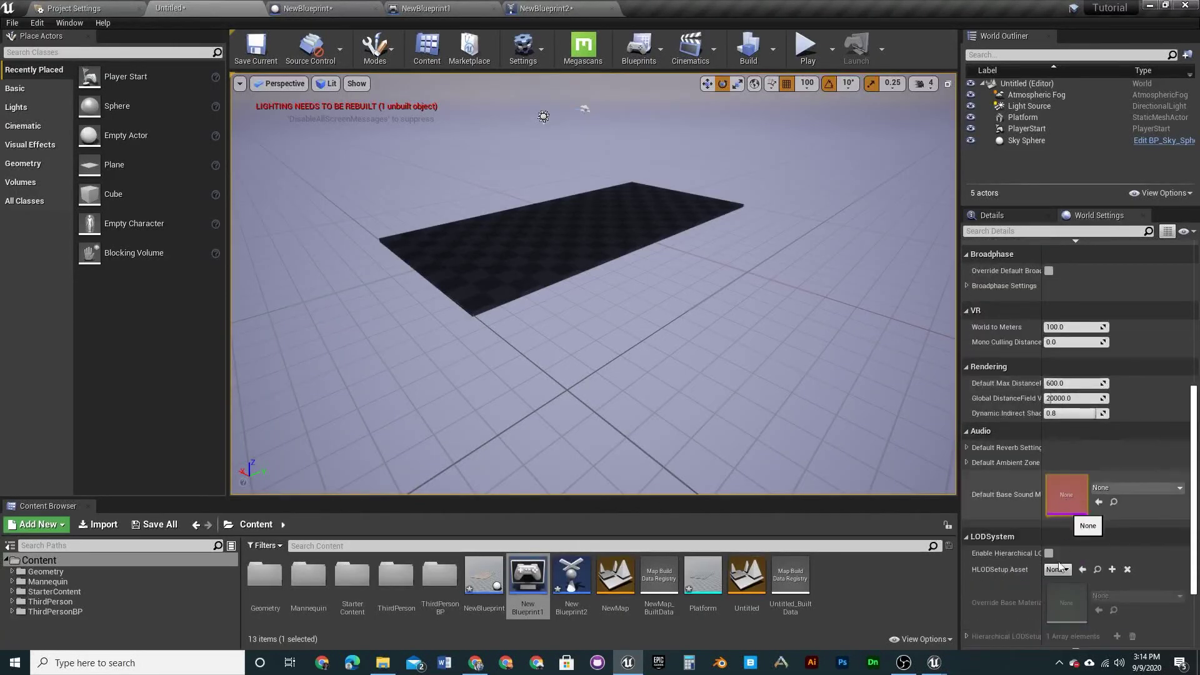
{"action": "scroll", "coordinate": [1052, 542], "scroll_direction": "up", "scroll_amount": 6}
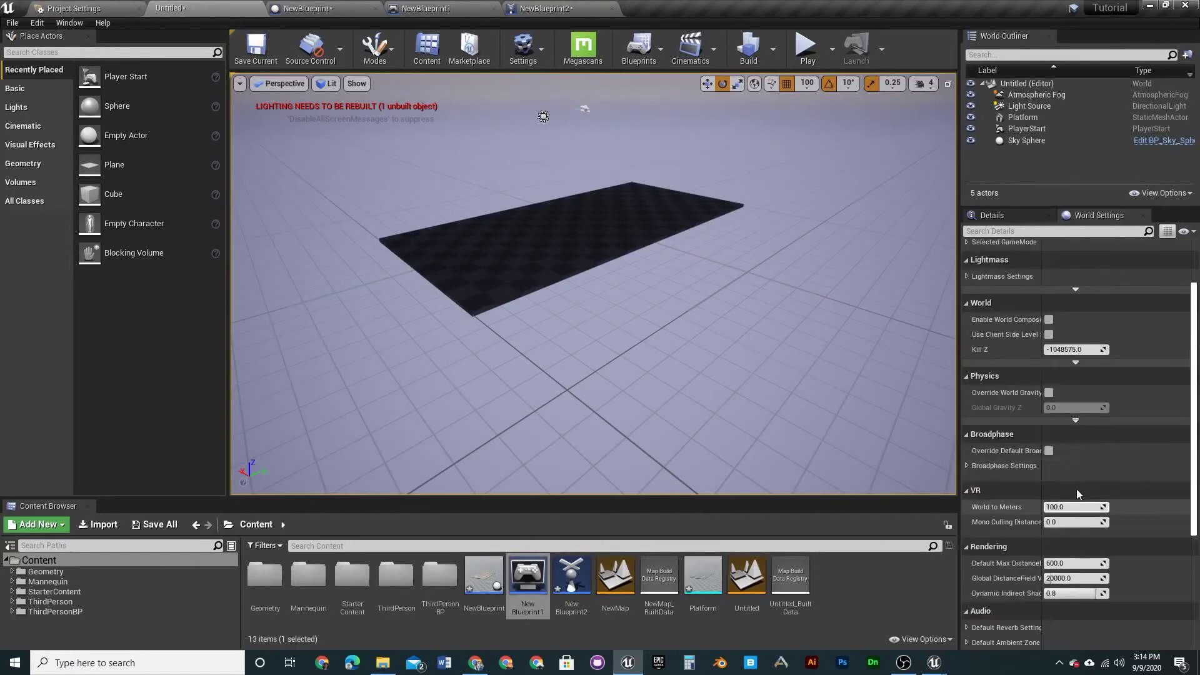
{"action": "scroll", "coordinate": [1070, 461], "scroll_direction": "up", "scroll_amount": 3}
{"action": "left_click", "coordinate": [1065, 308]}
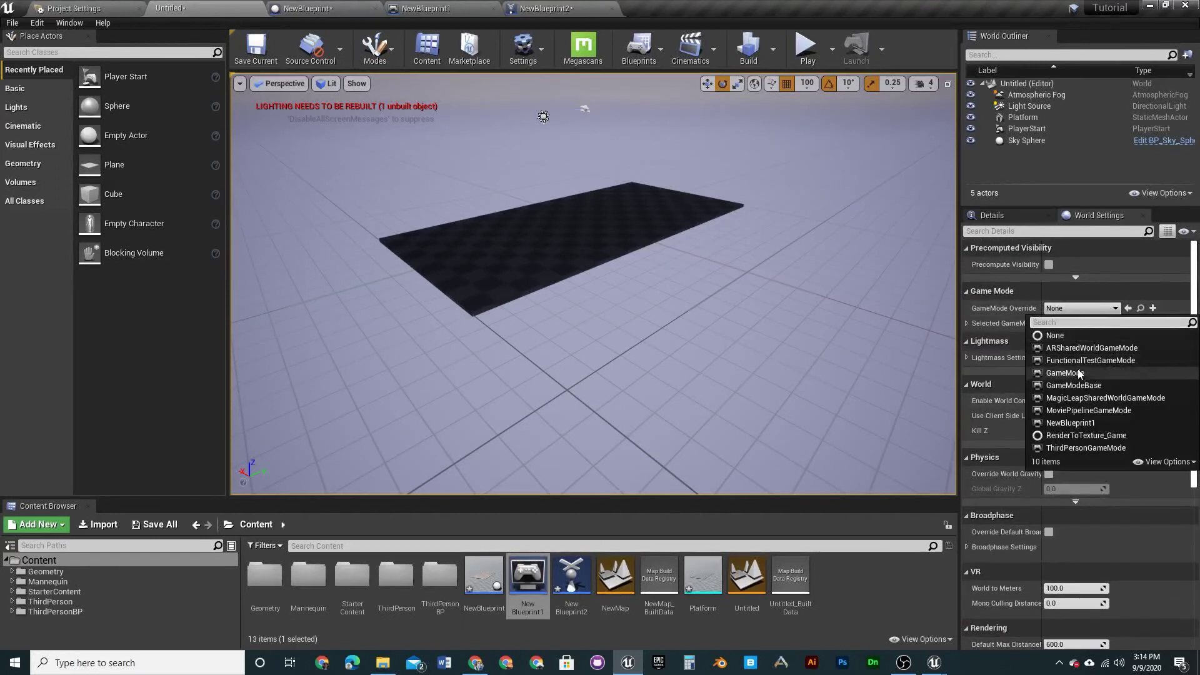
{"action": "left_click", "coordinate": [1081, 425]}
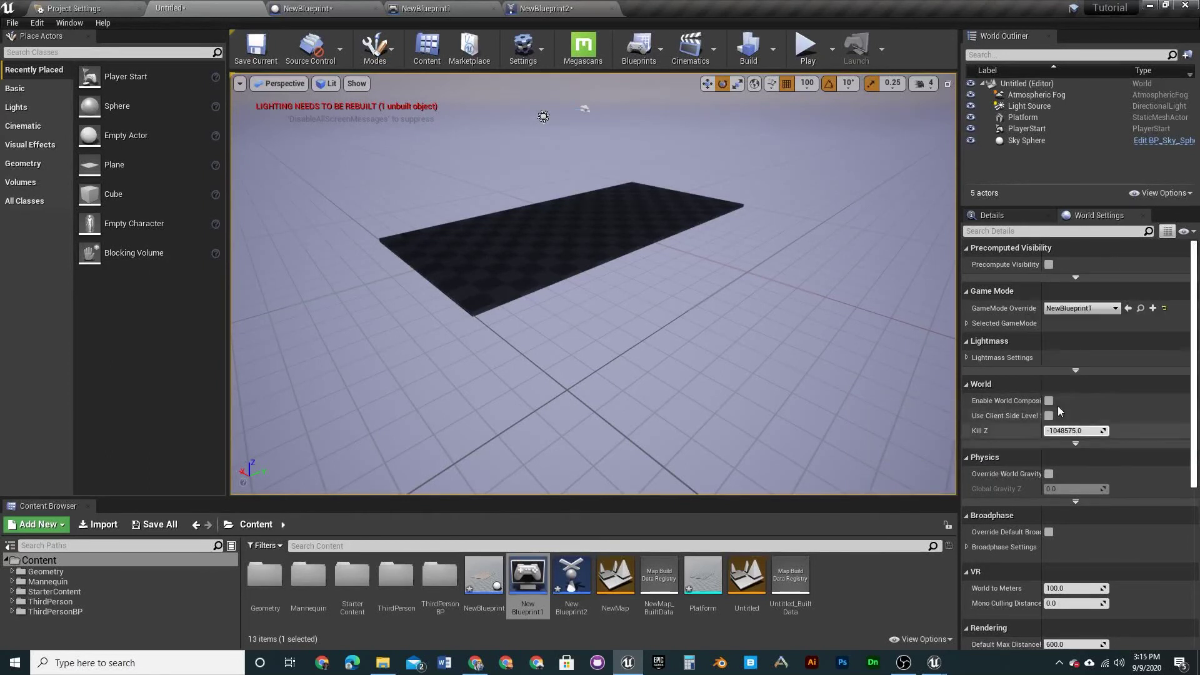
{"action": "left_click", "coordinate": [264, 47]}
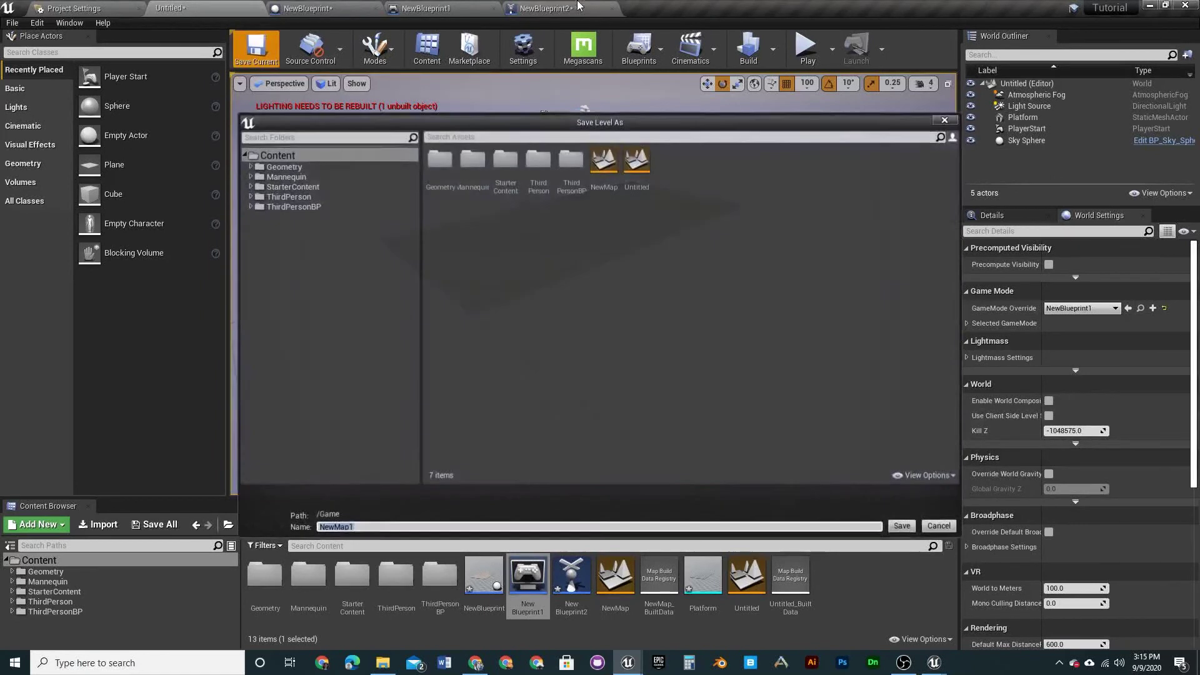
{"action": "left_click", "coordinate": [903, 527]}
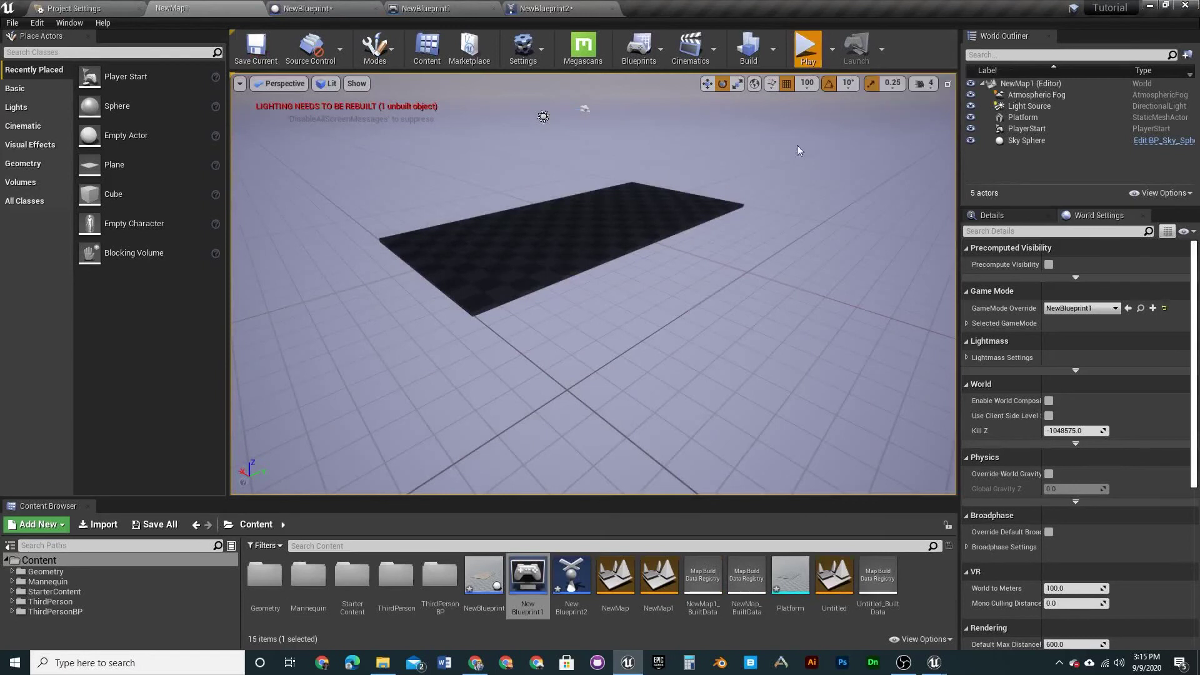
- Play the level to test the new game mode, stop it, and look around for the platform
{"action": "key", "text": "alt+p"}
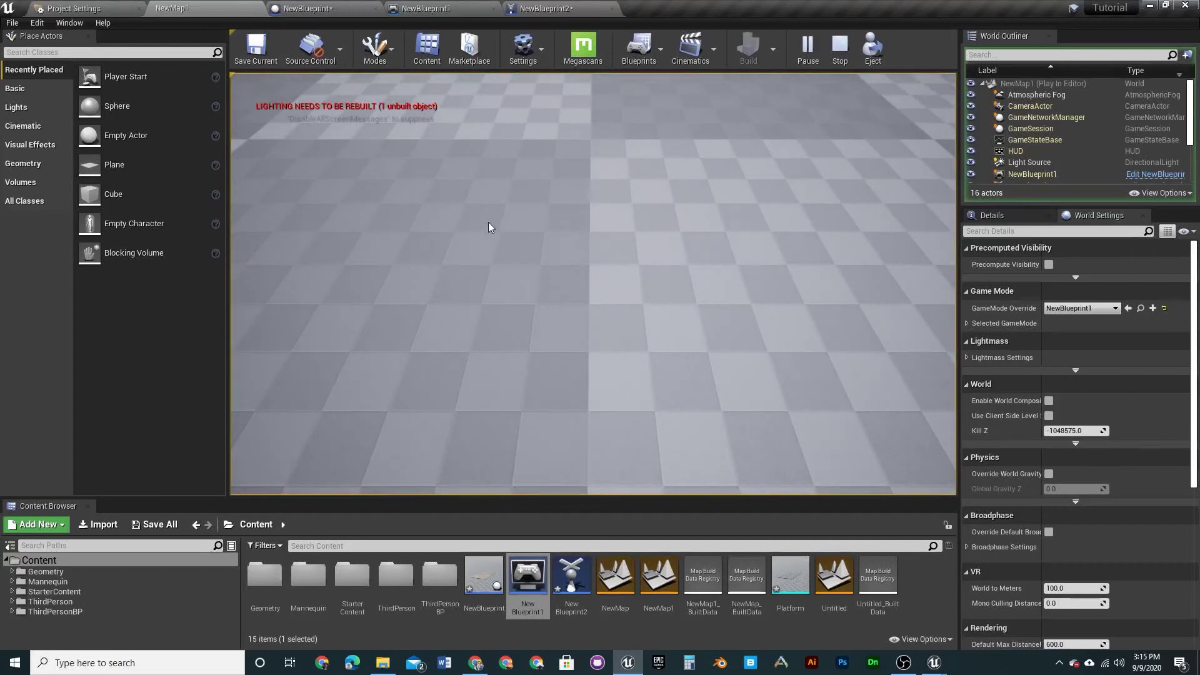
{"action": "key", "text": "Escape"}
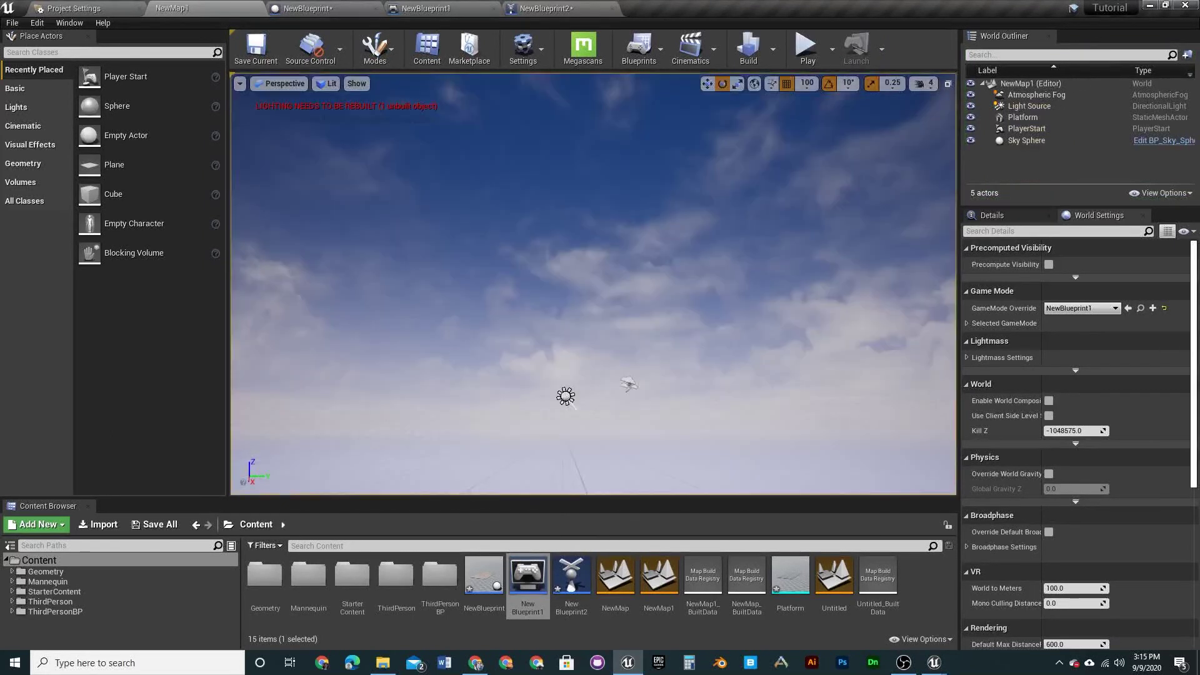
{"action": "right_click_drag", "start_coordinate": [593, 284], "coordinate": [737, 312]}
{"action": "right_click_drag", "start_coordinate": [594, 284], "coordinate": [481, 329]}
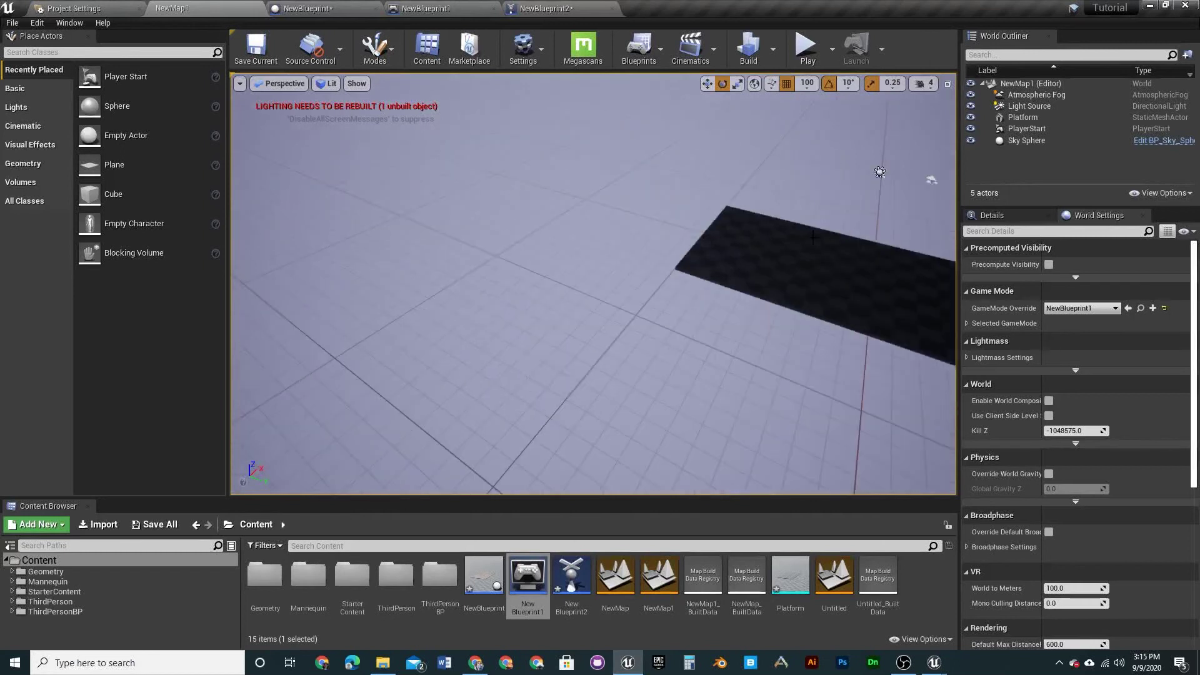
- Select the platform in the level and activate the Move tool on it
{"action": "left_click", "coordinate": [833, 252]}
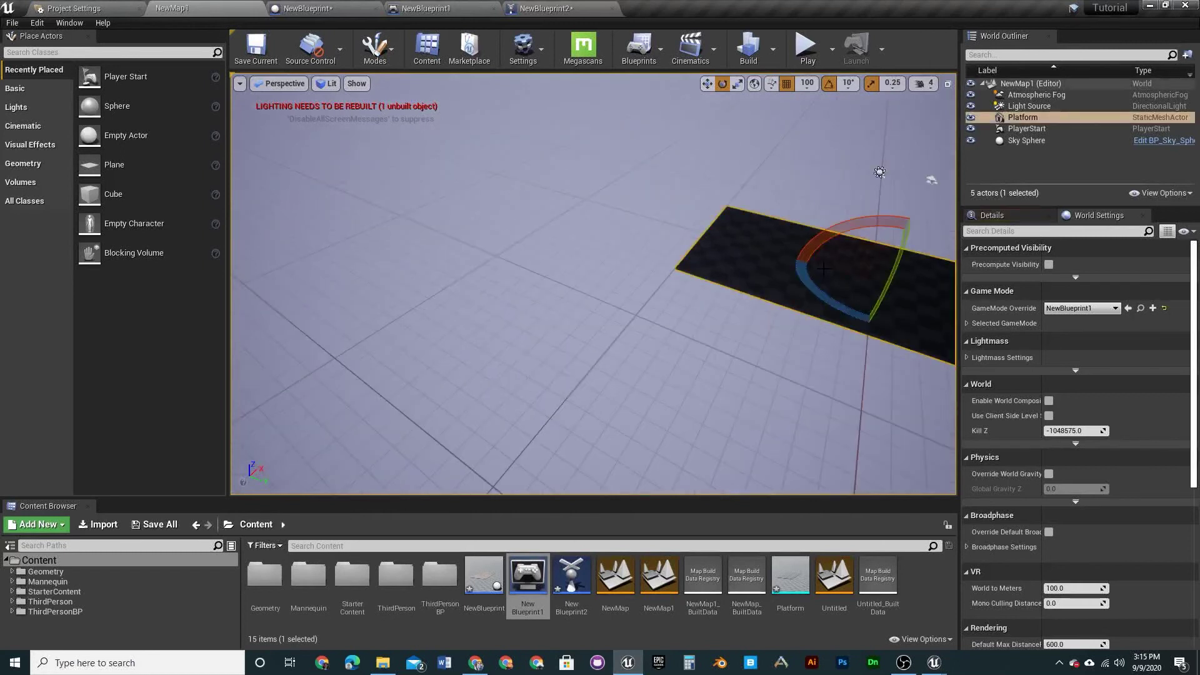
{"action": "key", "text": "w"}
{"action": "mouse_move", "coordinate": [925, 292]}
{"action": "left_mouse_down"}
{"action": "mouse_move", "coordinate": [557, 260]}
{"action": "mouse_move", "coordinate": [694, 233]}
{"action": "mouse_move", "coordinate": [937, 277]}
{"action": "left_mouse_up"}
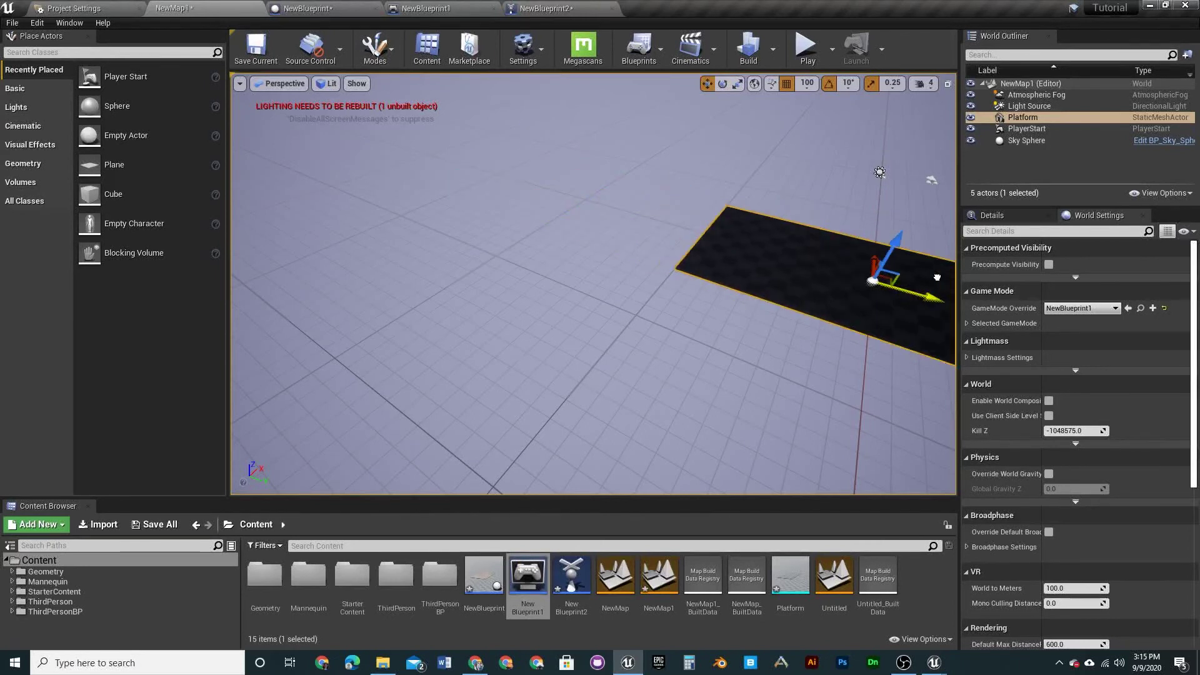
{"action": "key", "text": "f"}
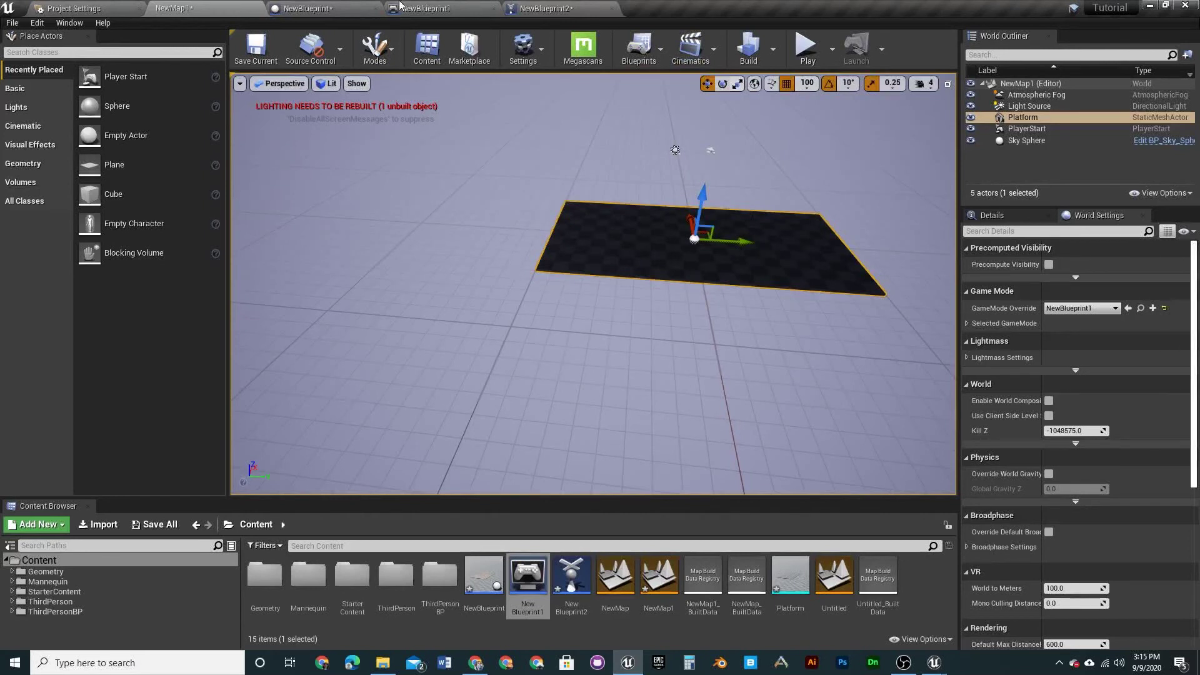
- In NewBlueprint's Event Graph, add a Clamp (float) node fed by Get Mouse X and connect its result to the roll addition
{"action": "left_click", "coordinate": [346, 8]}
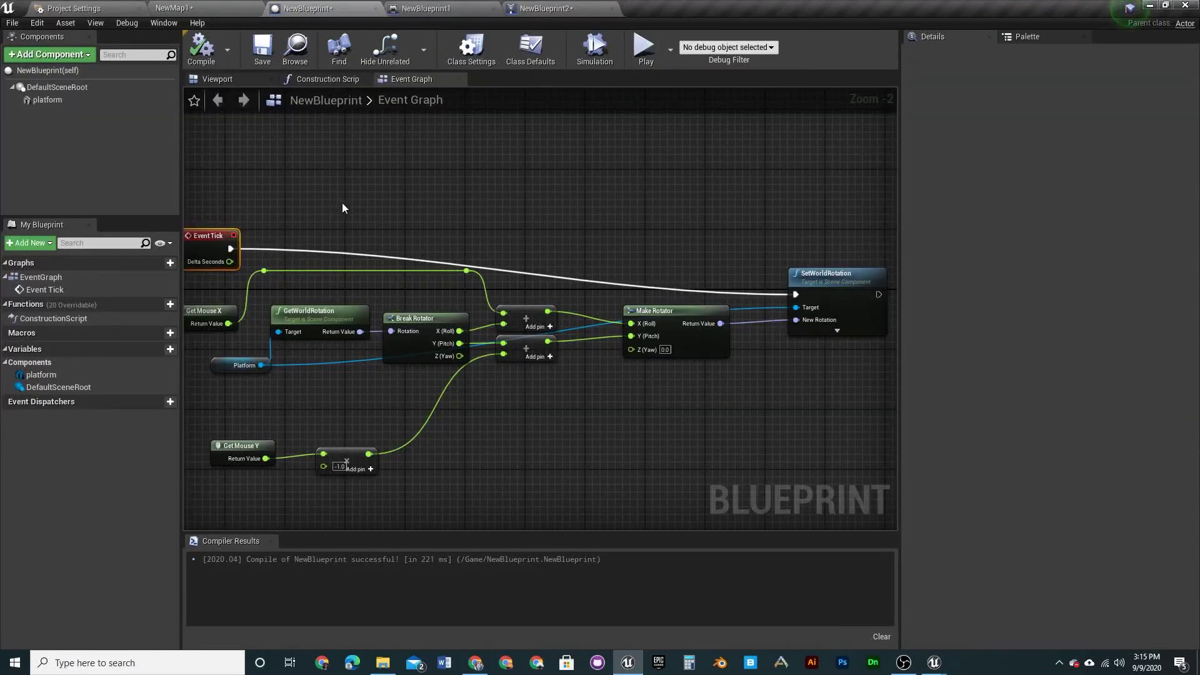
{"action": "right_click_drag", "start_coordinate": [343, 208], "coordinate": [456, 247]}
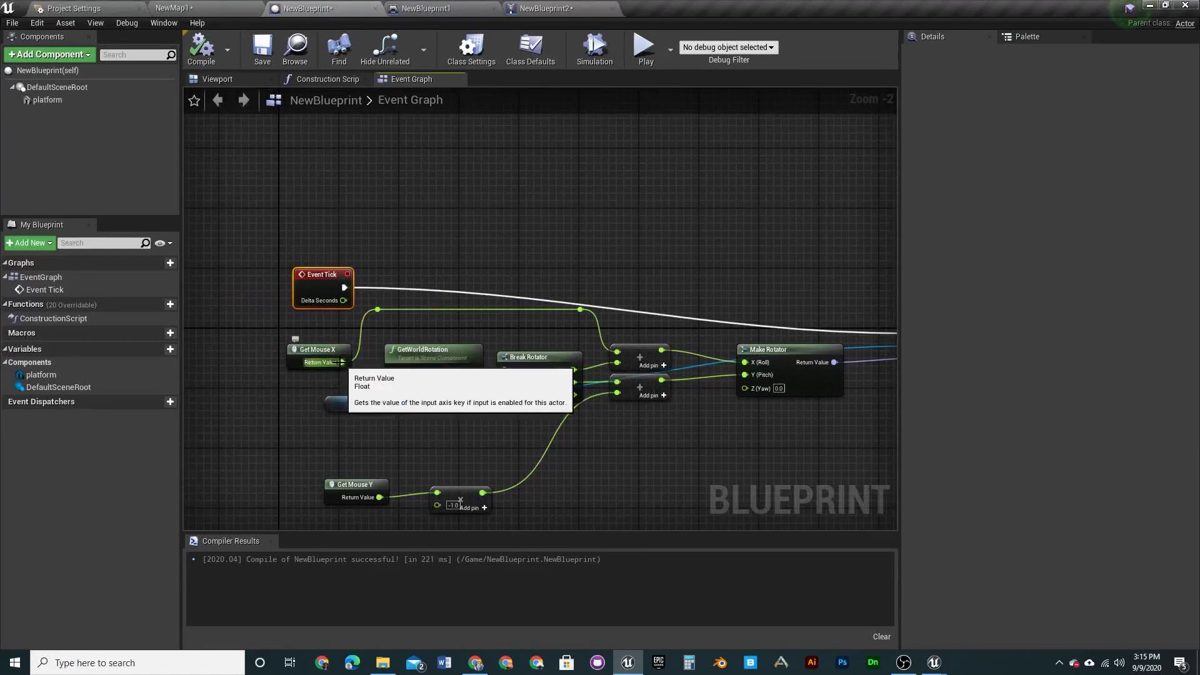
{"action": "left_click_drag", "start_coordinate": [342, 362], "coordinate": [398, 328]}
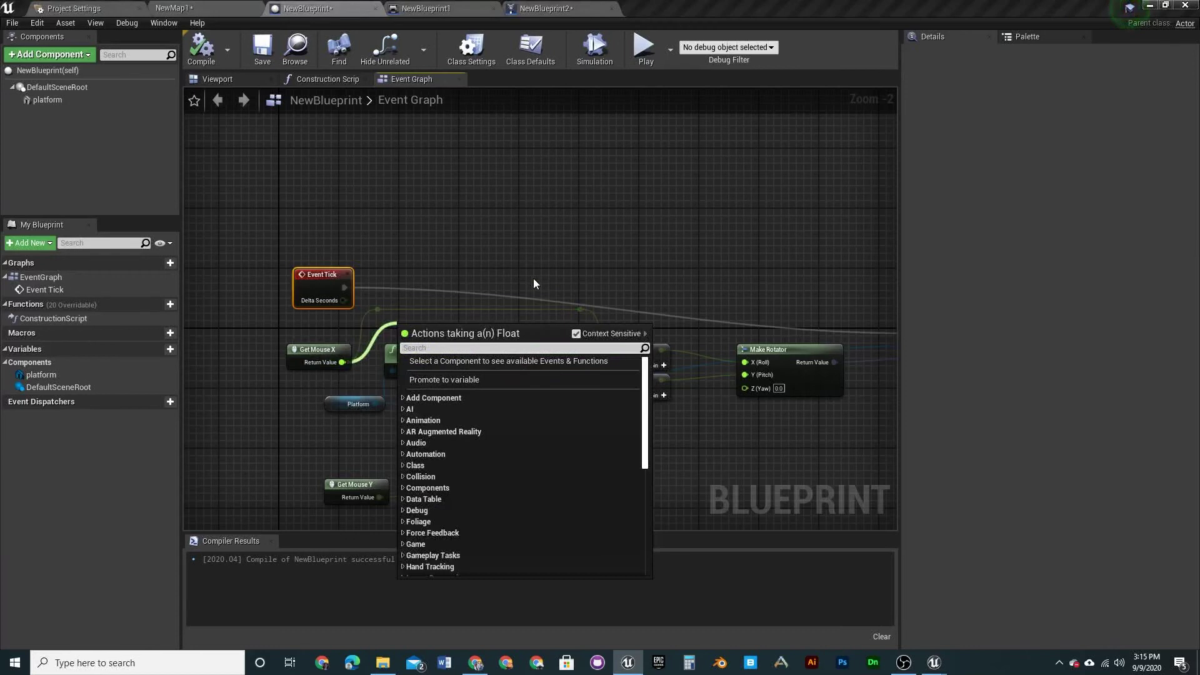
{"action": "type", "text": "clam"}
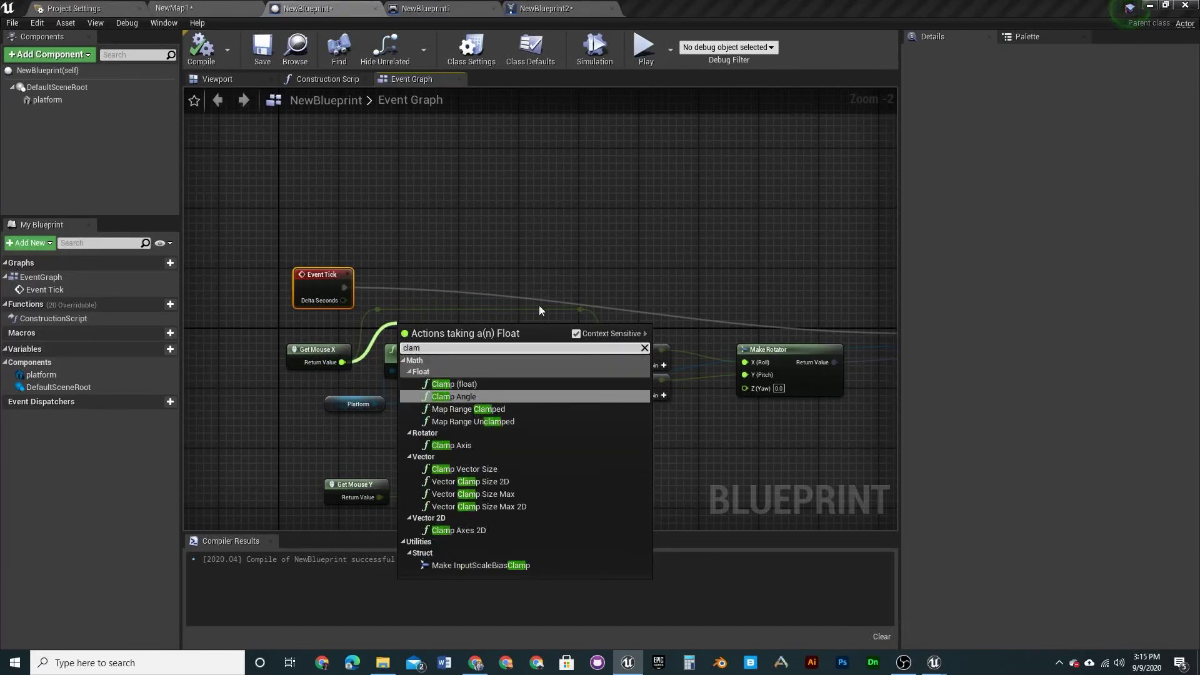
{"action": "left_click", "coordinate": [474, 383]}
{"action": "left_click_drag", "start_coordinate": [448, 325], "coordinate": [617, 352]}
- Limit the Get Mouse X clamp to a Min of -1.0 and a Max of 1.0
{"action": "type", "text": "1"}
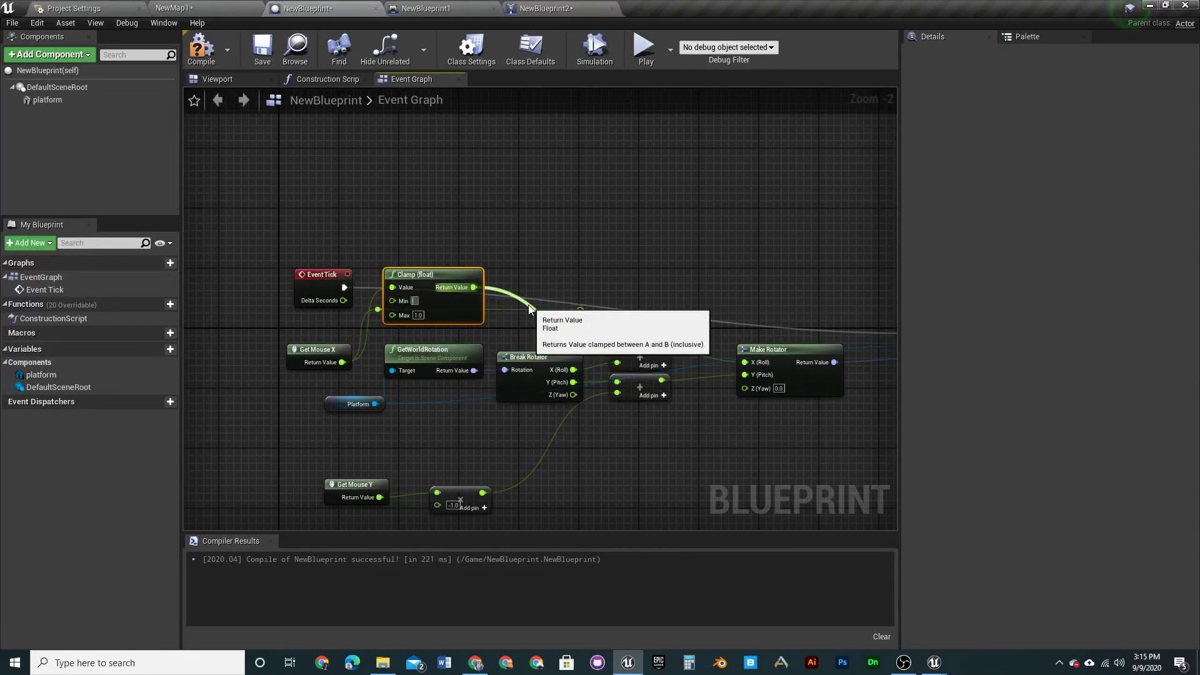
{"action": "key", "text": "Return"}
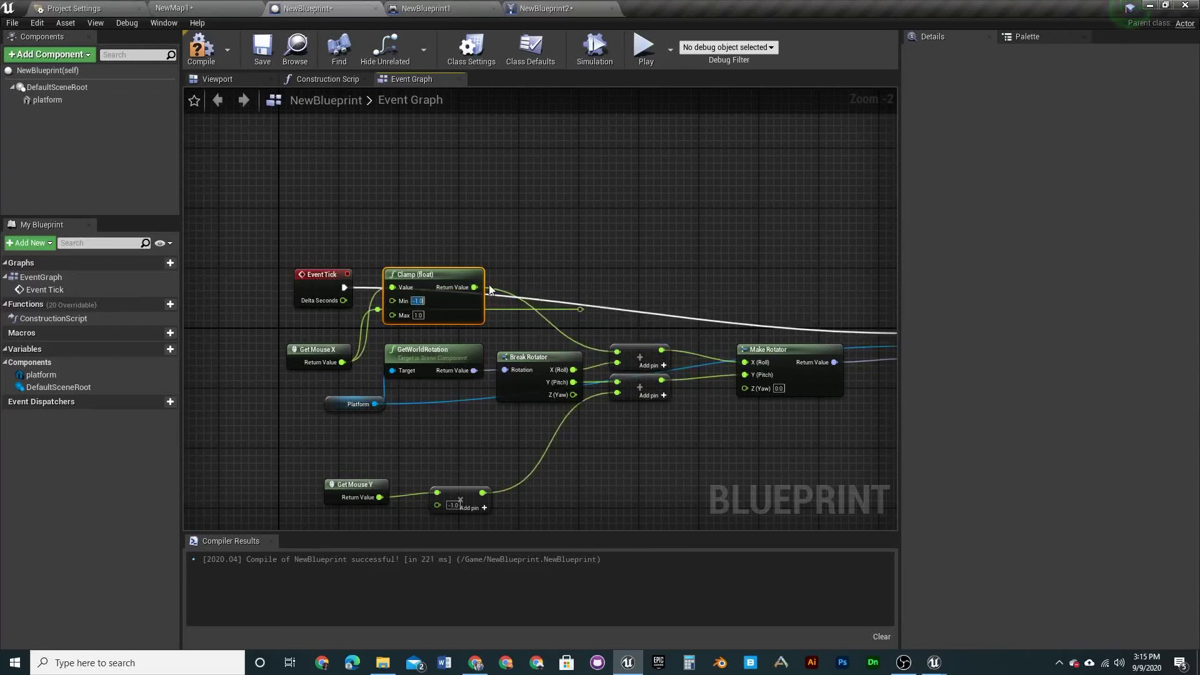
{"action": "key", "text": "Return"}
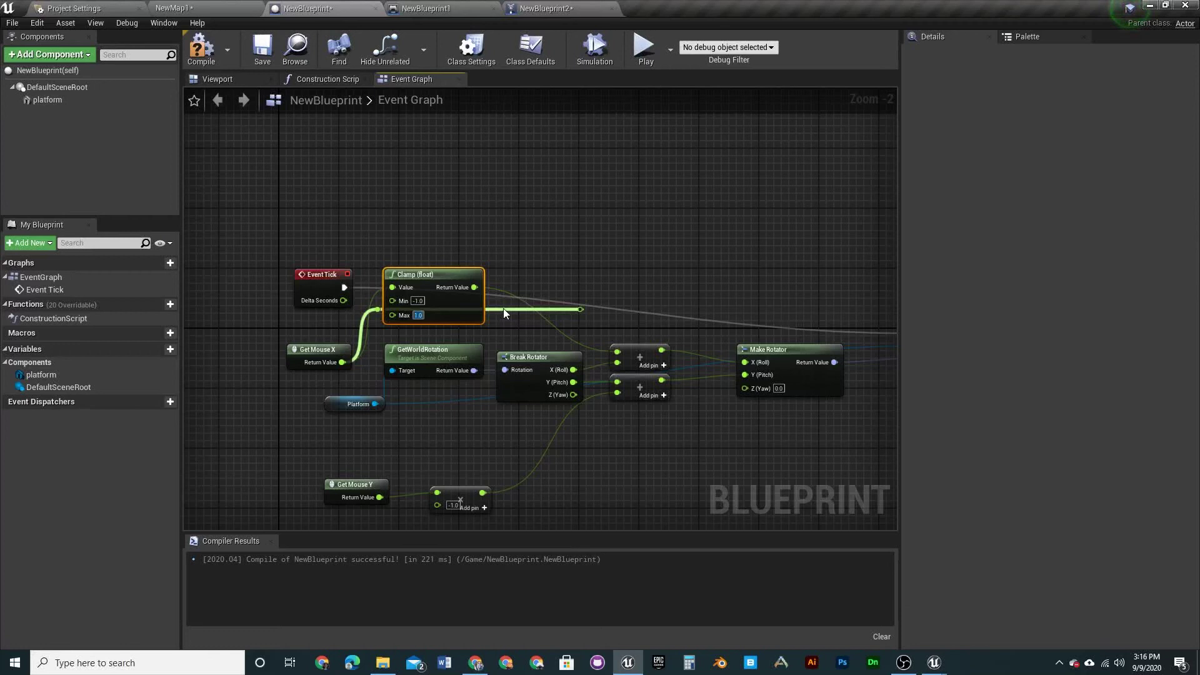
{"action": "left_click", "coordinate": [405, 516]}
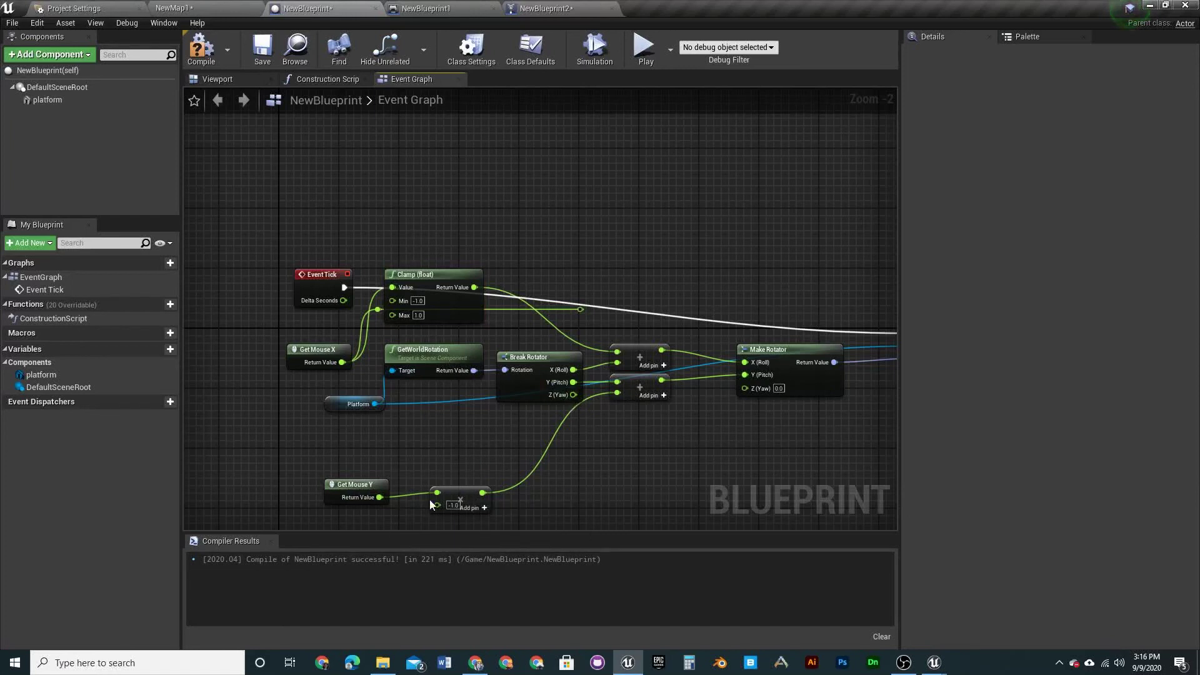
- Add a new variable to the platform blueprint, keeping its default name
{"action": "left_click_drag", "start_coordinate": [482, 492], "coordinate": [546, 451]}
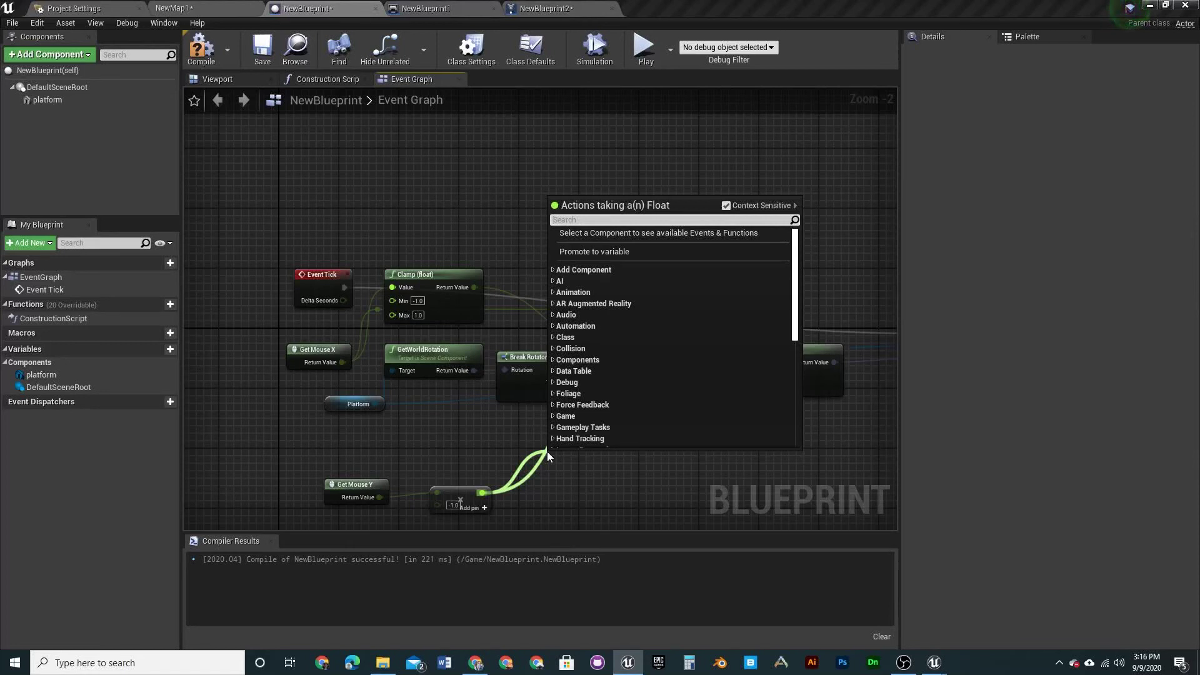
{"action": "left_click", "coordinate": [170, 349]}
{"action": "left_click", "coordinate": [58, 477]}
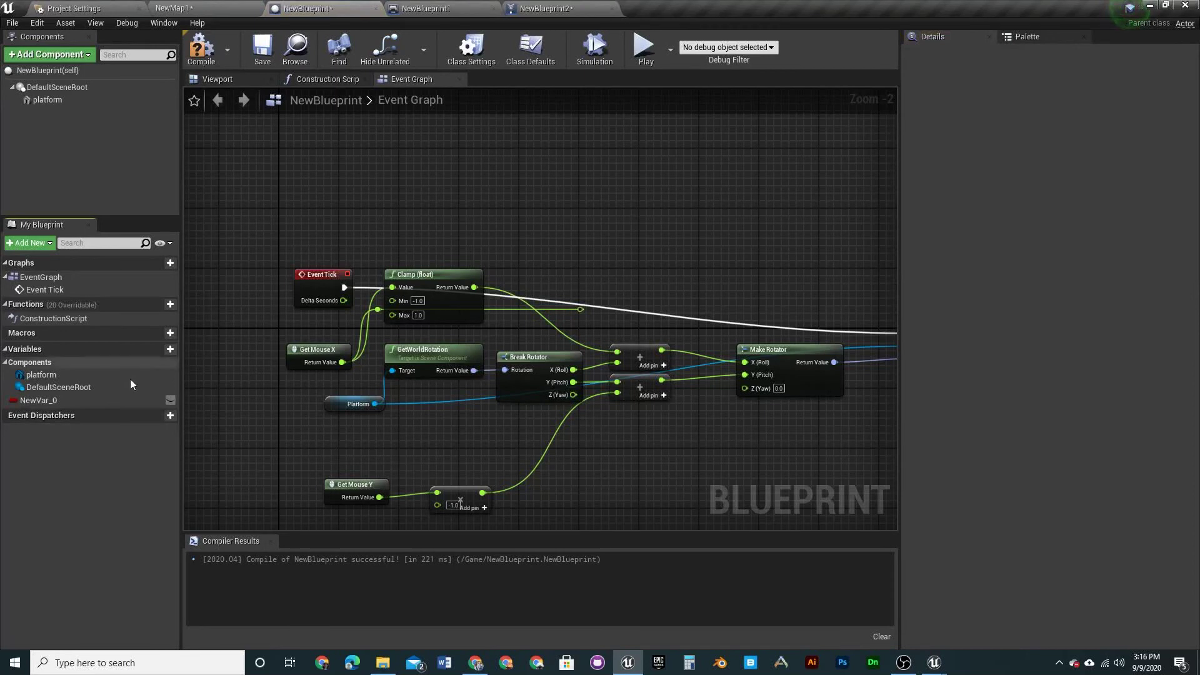
- Change the new variable's type to Float, compile the blueprint and set the variable's default value to 1
{"action": "left_click", "coordinate": [77, 401]}
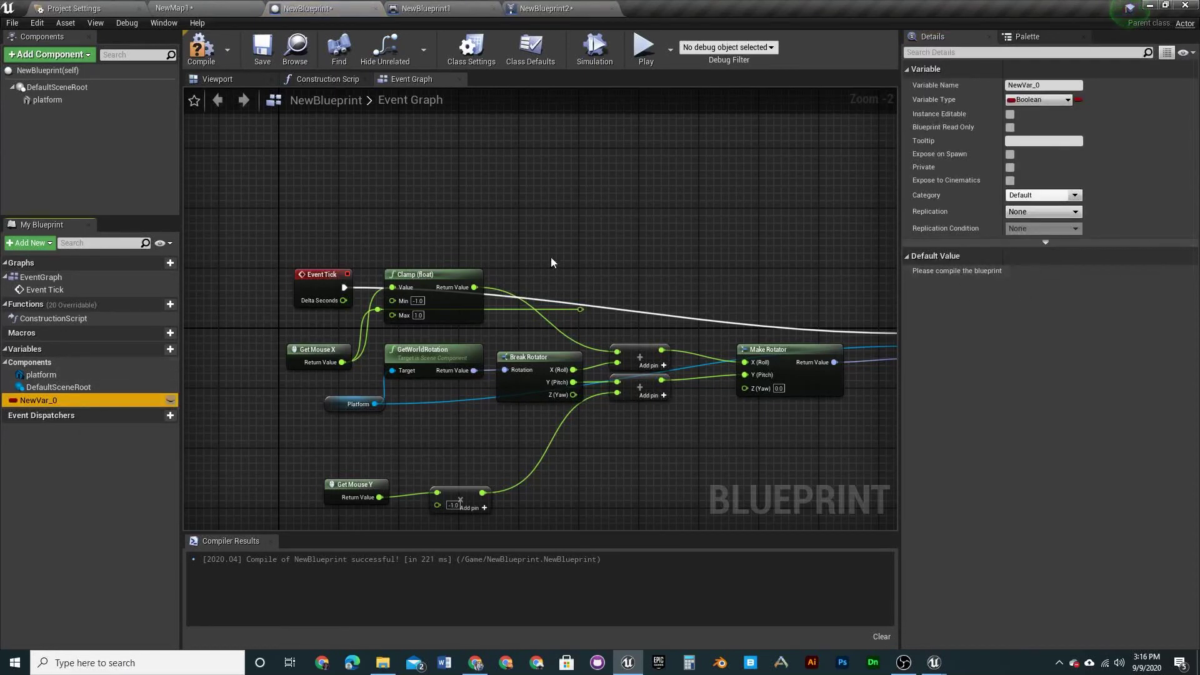
{"action": "left_click", "coordinate": [200, 49]}
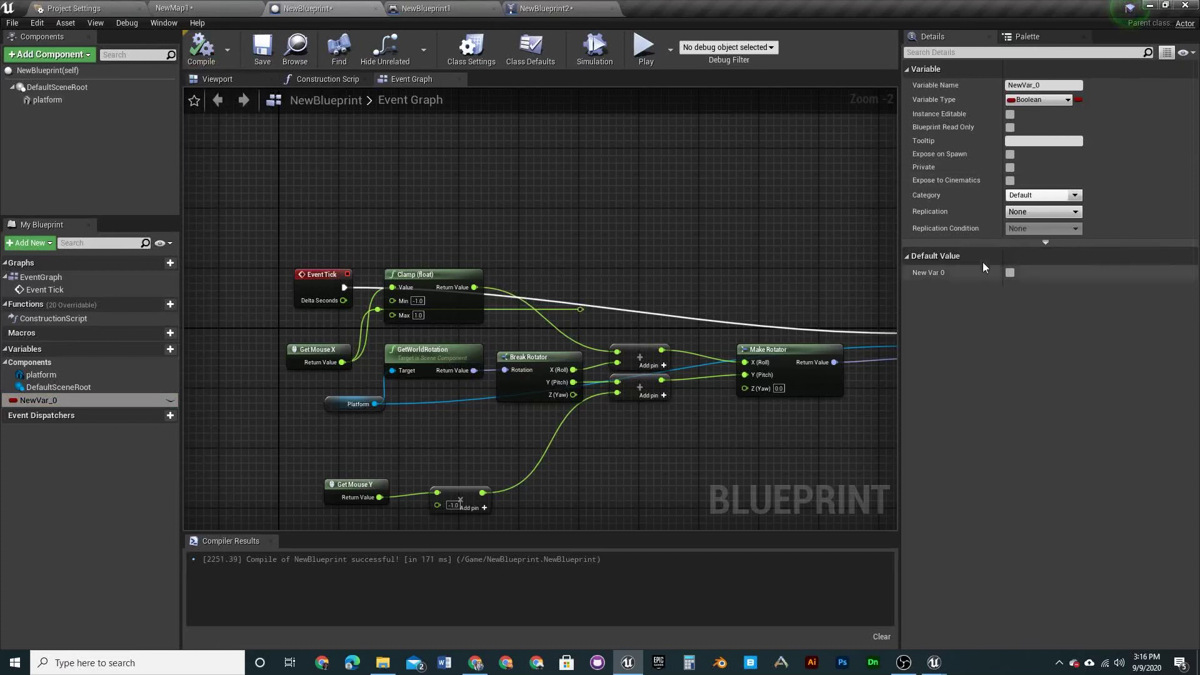
{"action": "left_click", "coordinate": [1032, 100]}
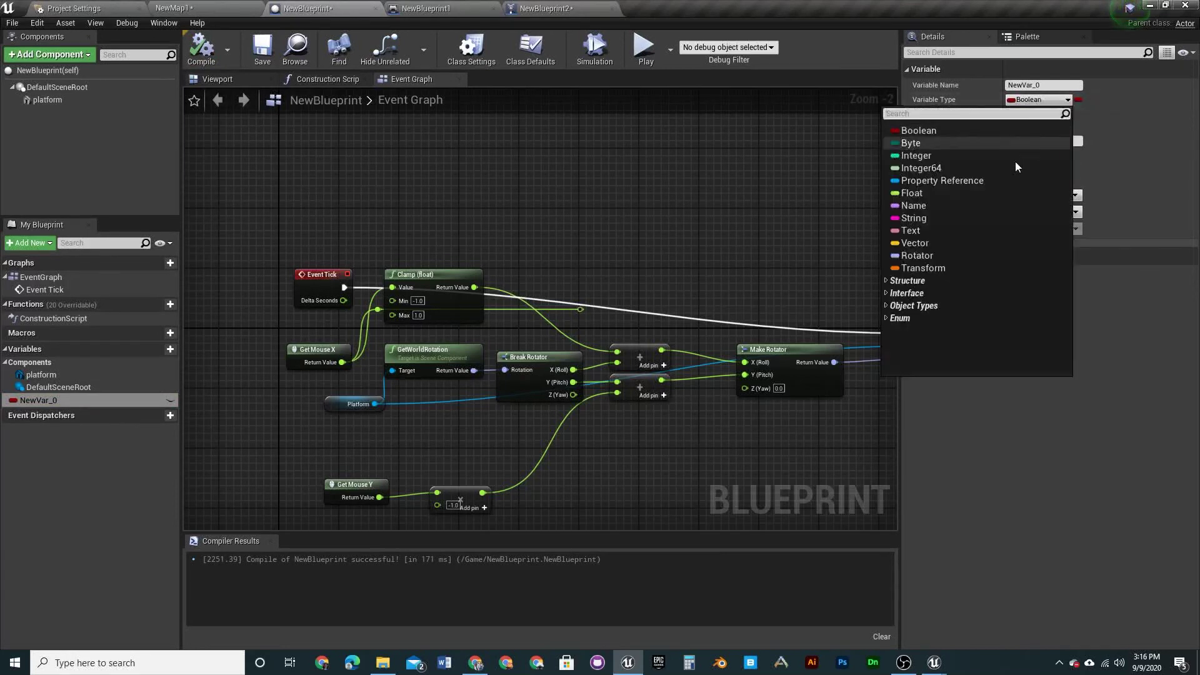
{"action": "left_click", "coordinate": [945, 195]}
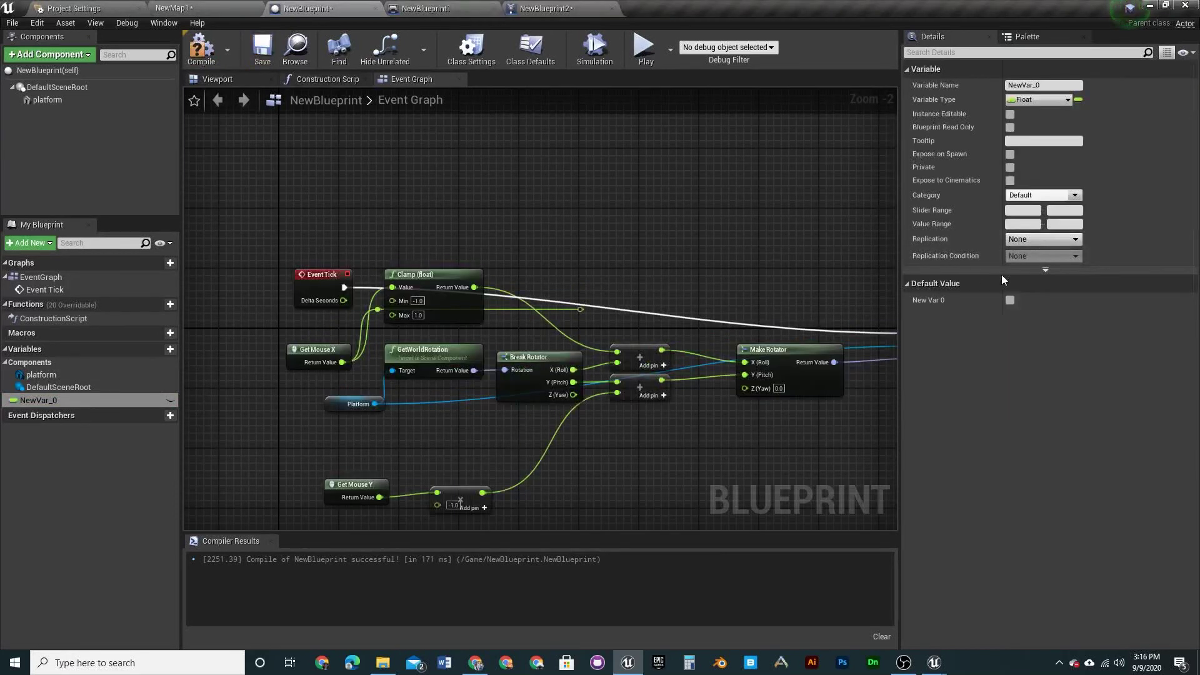
{"action": "left_click", "coordinate": [200, 49]}
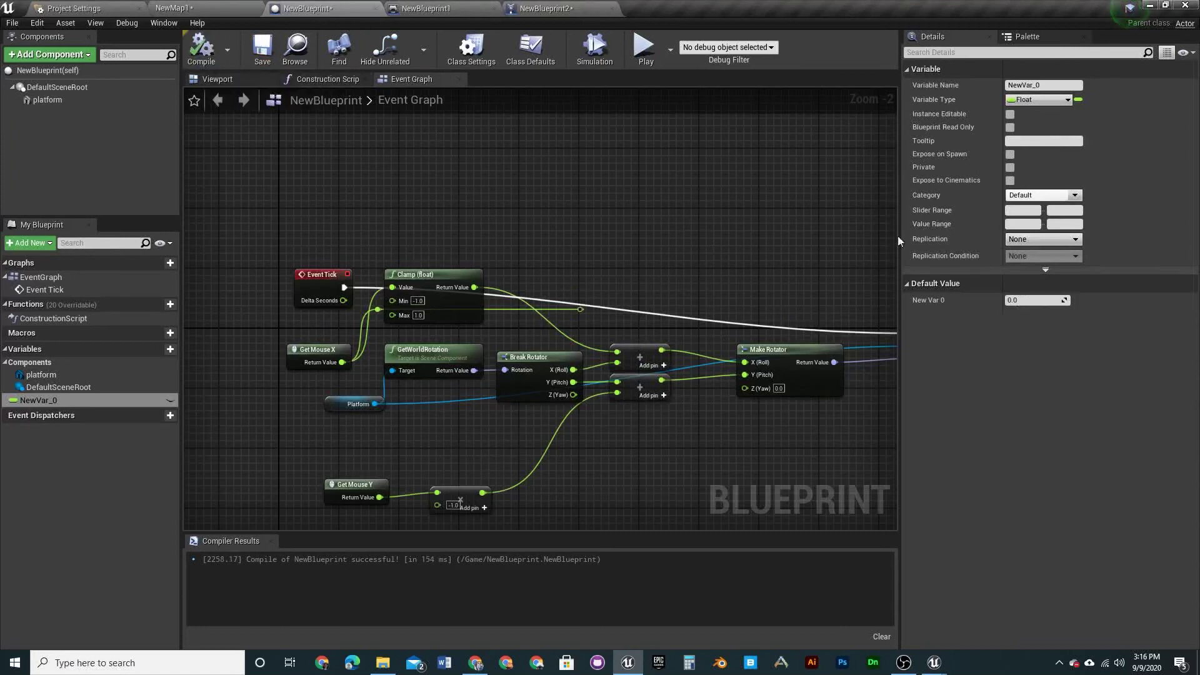
{"action": "left_click", "coordinate": [1032, 299]}
{"action": "type", "text": "1"}
{"action": "key", "text": "Return"}
- Add a Clamp (float) node fed by the Get Mouse Y multiplication and connect its result to the pitch addition
{"action": "left_click_drag", "start_coordinate": [443, 273], "coordinate": [511, 230]}
{"action": "left_click_drag", "start_coordinate": [483, 492], "coordinate": [548, 476]}
{"action": "type", "text": "clame"}
{"action": "key", "text": "BackSpace"}
{"action": "type", "text": "p"}
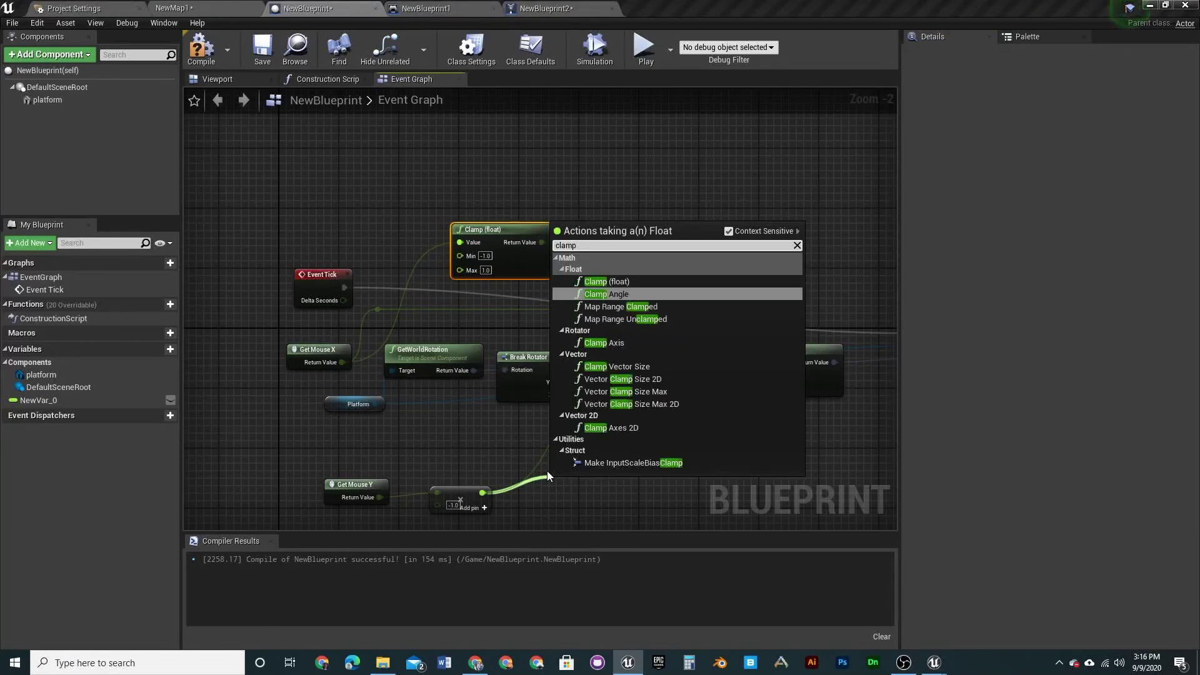
{"action": "left_click", "coordinate": [619, 281]}
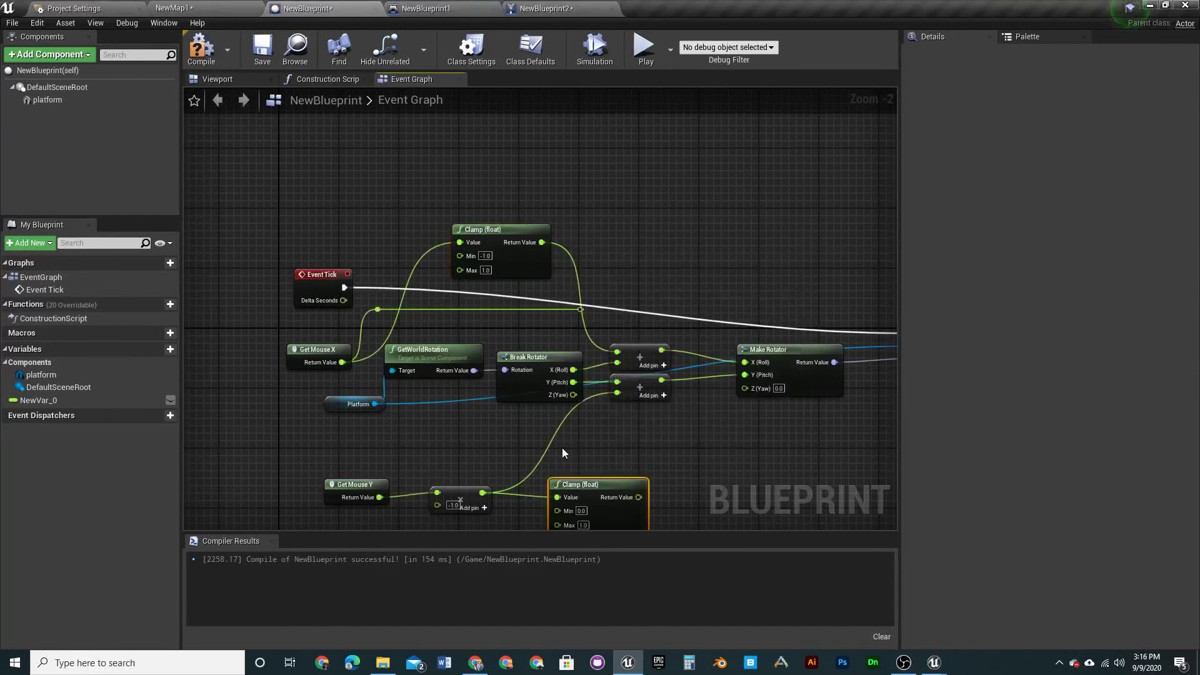
{"action": "left_click_drag", "start_coordinate": [609, 478], "coordinate": [616, 392]}
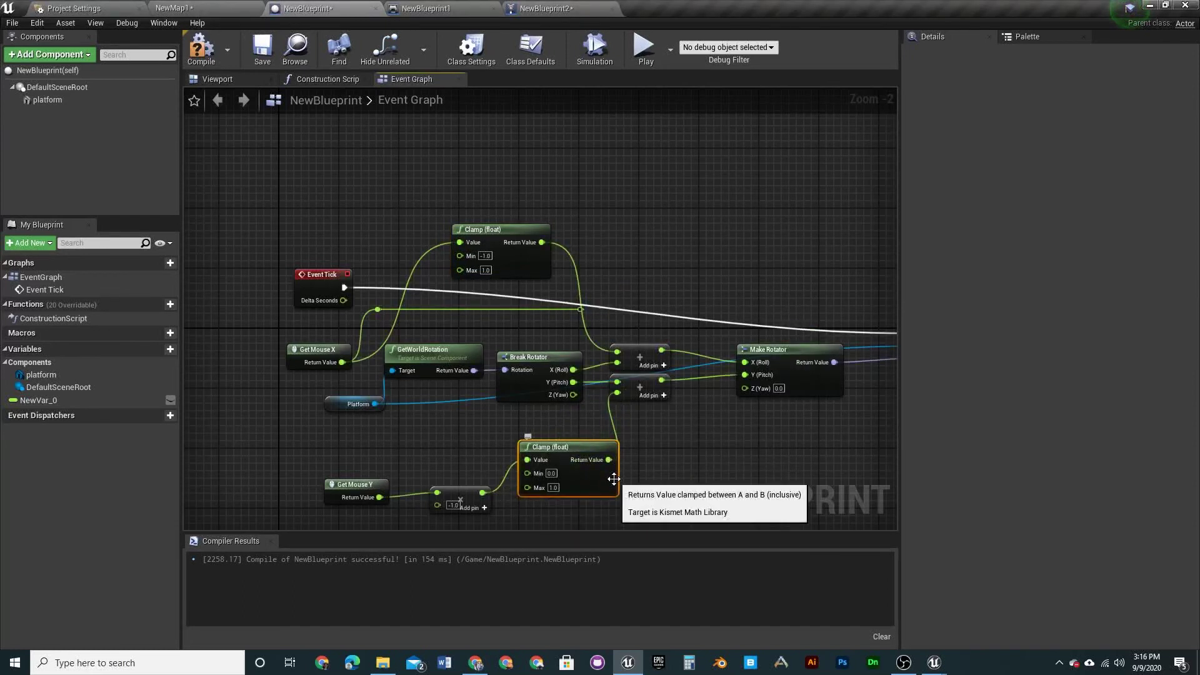
- Limit the Get Mouse Y clamp to a Min of -1.0 and a Max of 1.0, and place it beside the multiply node
{"action": "left_click", "coordinate": [551, 473]}
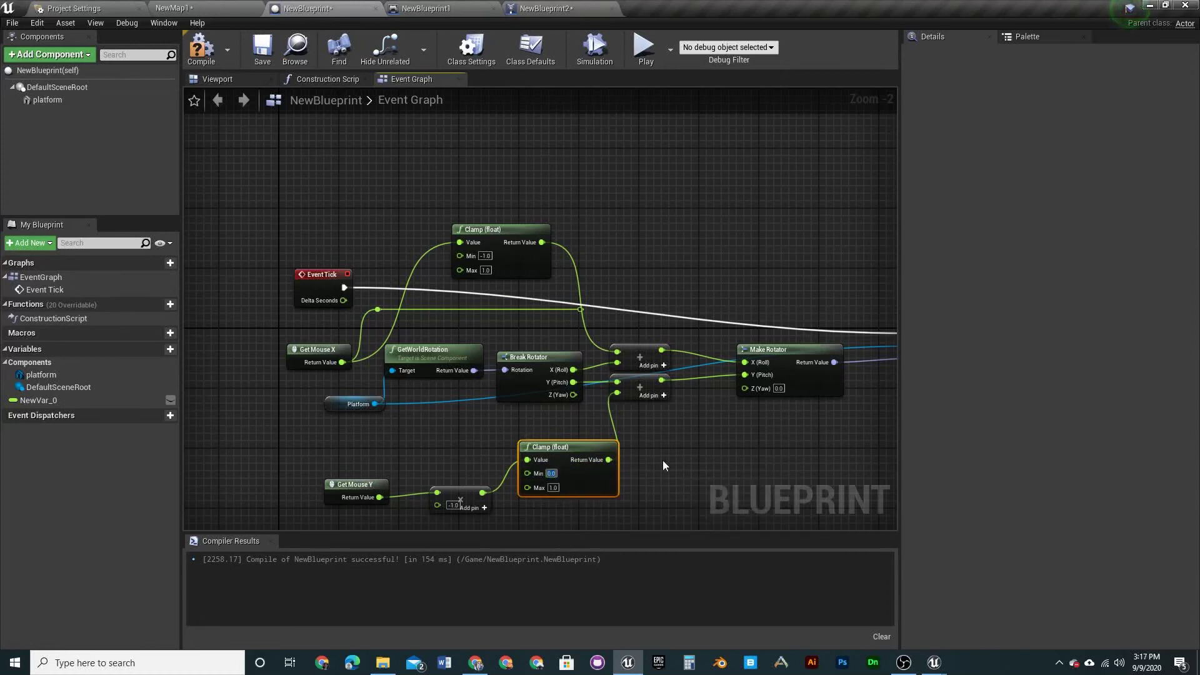
{"action": "type", "text": "1"}
{"action": "type", "text": "1"}
{"action": "key", "text": "Return"}
{"action": "left_click", "coordinate": [665, 460]}
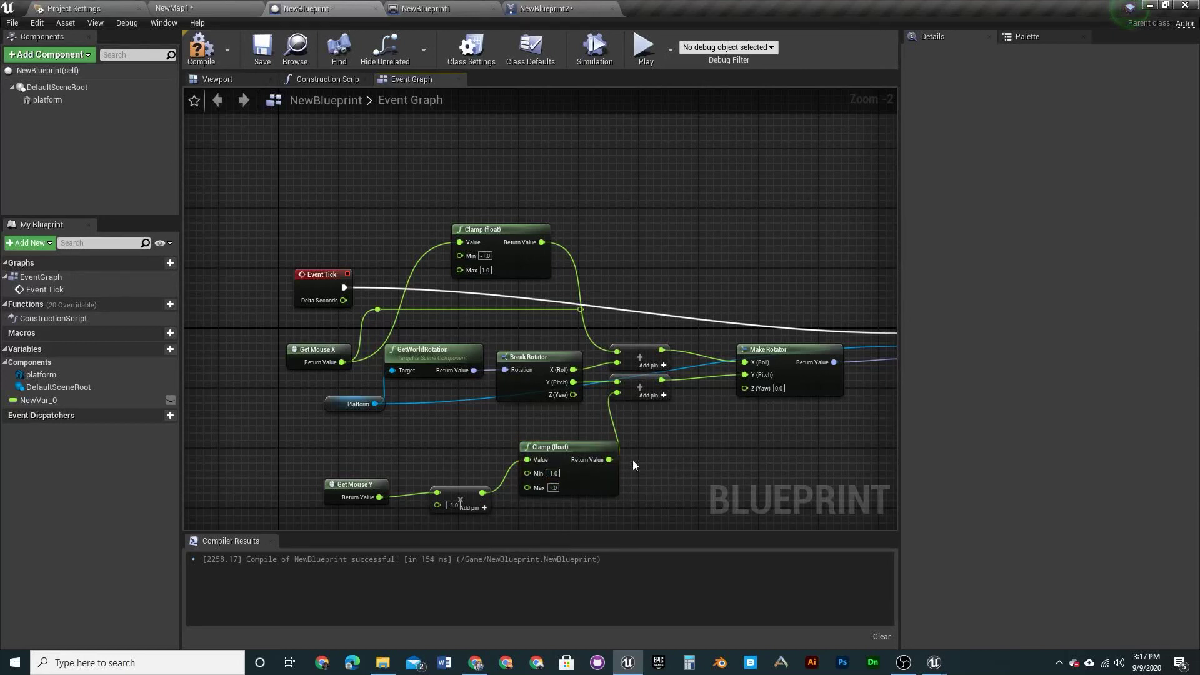
{"action": "left_click_drag", "start_coordinate": [593, 451], "coordinate": [579, 459]}
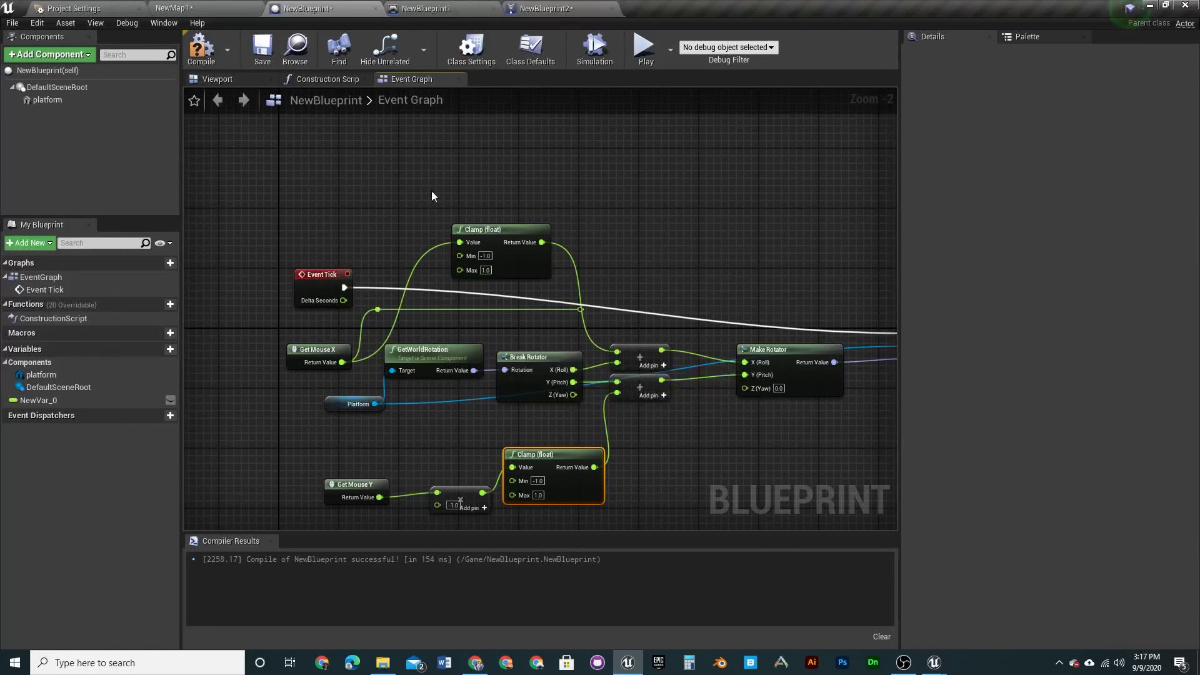
- Make room before Make Rotator and insert a Clamp (float) node between the roll addition and its X (Roll) input
{"action": "left_click_drag", "start_coordinate": [769, 349], "coordinate": [858, 349]}
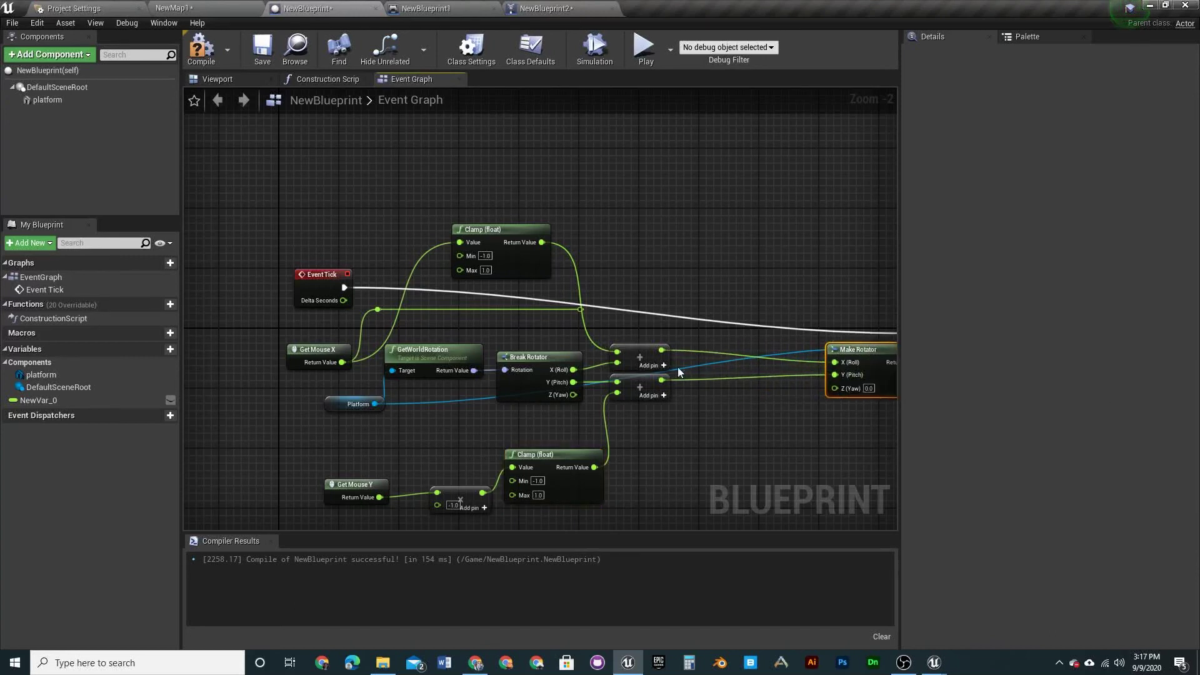
{"action": "left_click_drag", "start_coordinate": [661, 350], "coordinate": [705, 323]}
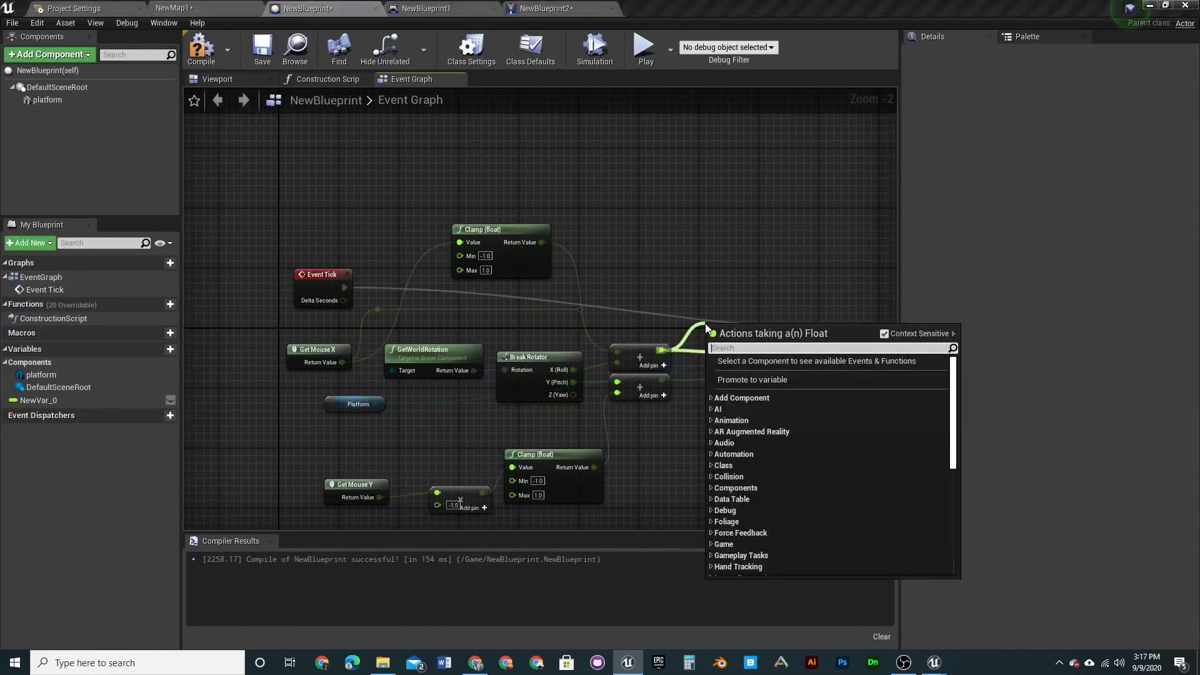
{"action": "type", "text": "clam"}
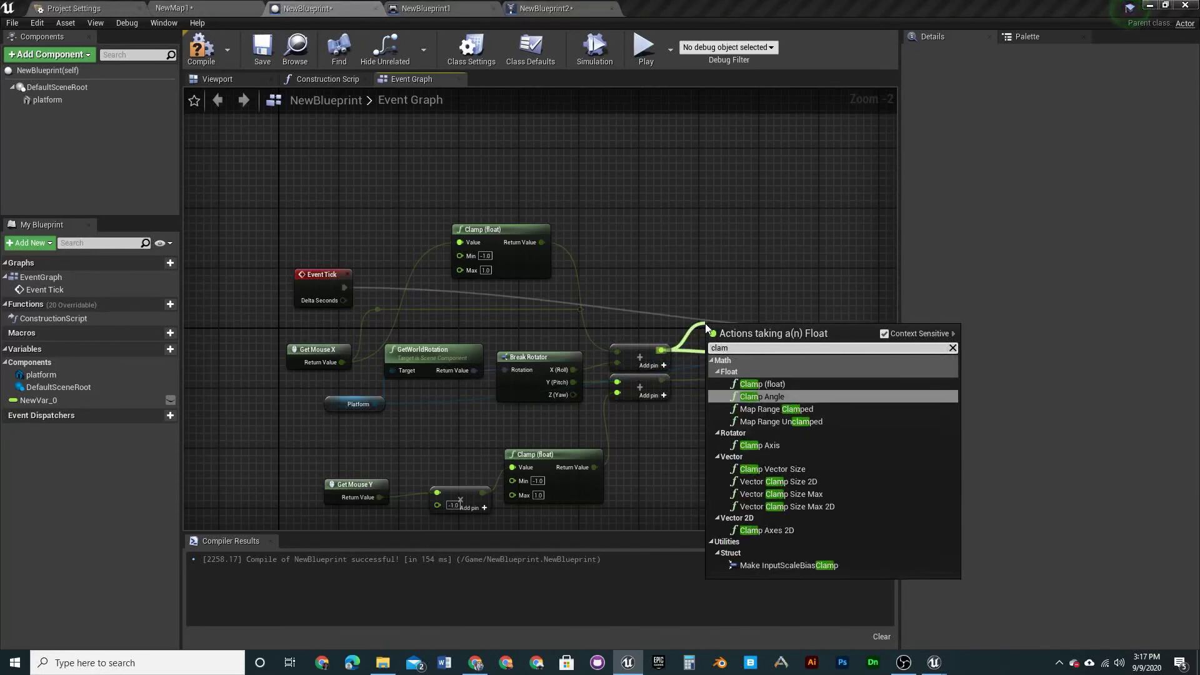
{"action": "left_click", "coordinate": [788, 383]}
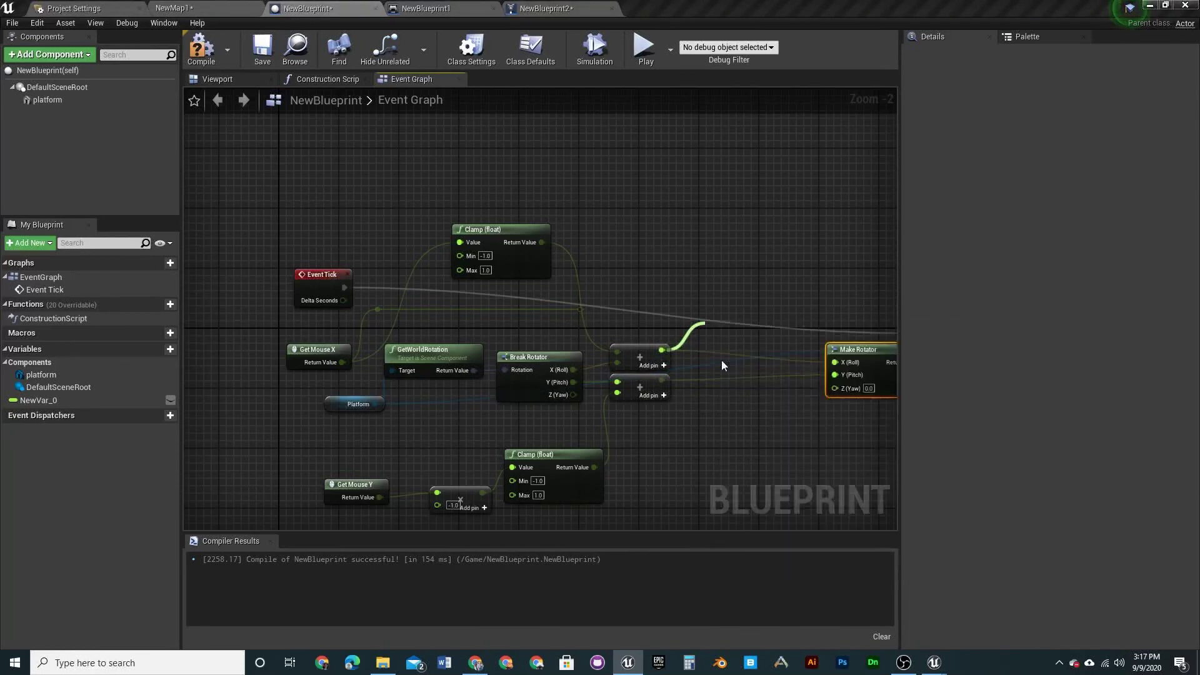
- Insert a Clamp (float) node between the pitch addition and Make Rotator's Y (Pitch) input
{"action": "left_click_drag", "start_coordinate": [661, 380], "coordinate": [711, 415]}
{"action": "type", "text": "clamp"}
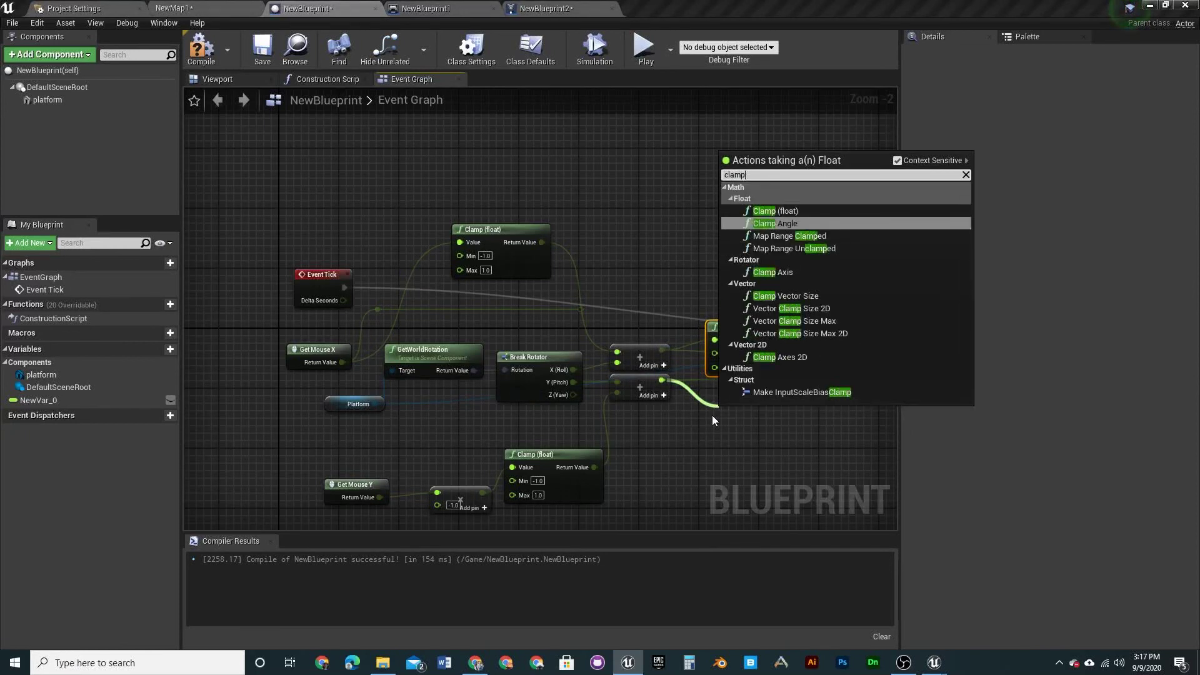
{"action": "left_click", "coordinate": [822, 210]}
{"action": "left_click_drag", "start_coordinate": [811, 422], "coordinate": [835, 373]}
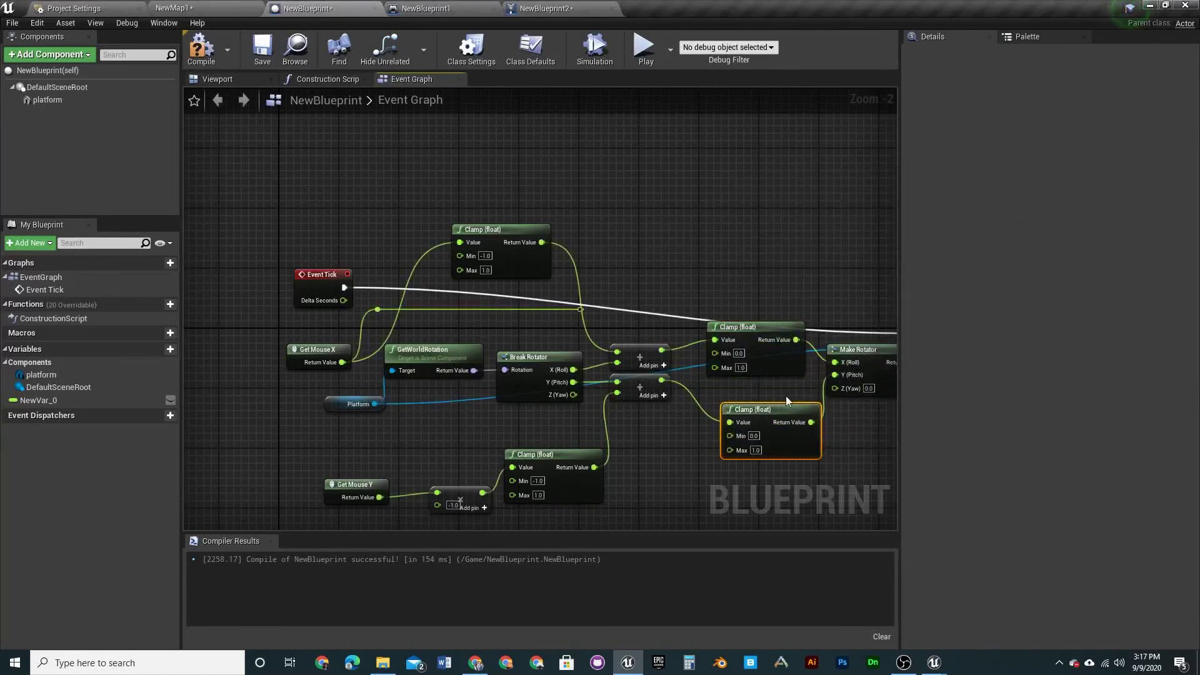
- Limit the clamp on the summed pitch to a Min of -40.0 and a Max of 40.0
{"action": "left_click", "coordinate": [754, 435]}
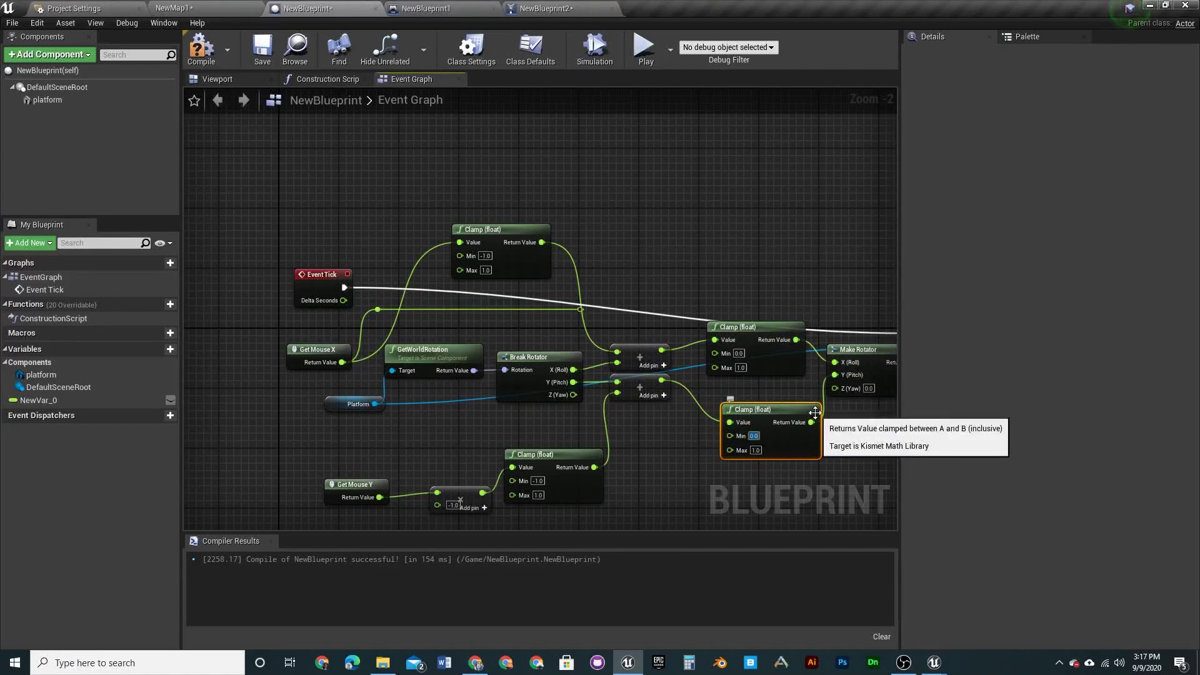
{"action": "type", "text": "-40"}
{"action": "key", "text": "Return"}
{"action": "left_click", "coordinate": [755, 450]}
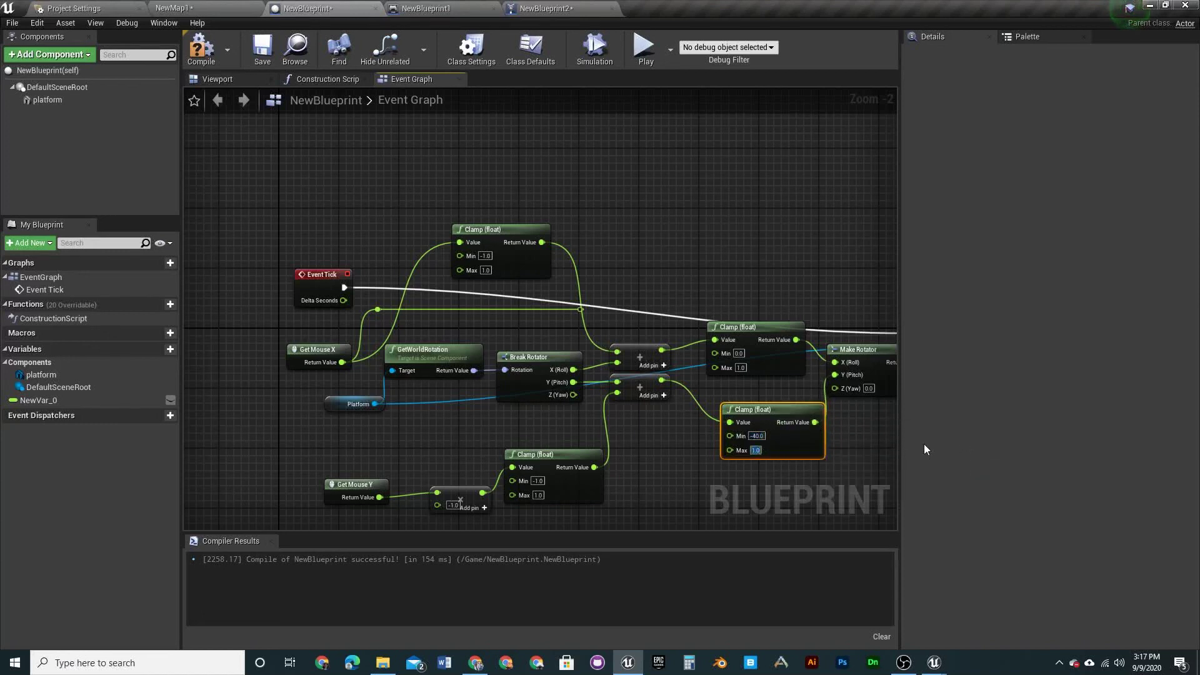
{"action": "type", "text": "40"}
{"action": "key", "text": "Return"}
- Limit the clamp on the summed roll to a Min of -40.0 and a Max of 40.0
{"action": "left_click", "coordinate": [738, 353]}
{"action": "type", "text": "-"}
{"action": "key", "text": "Return"}
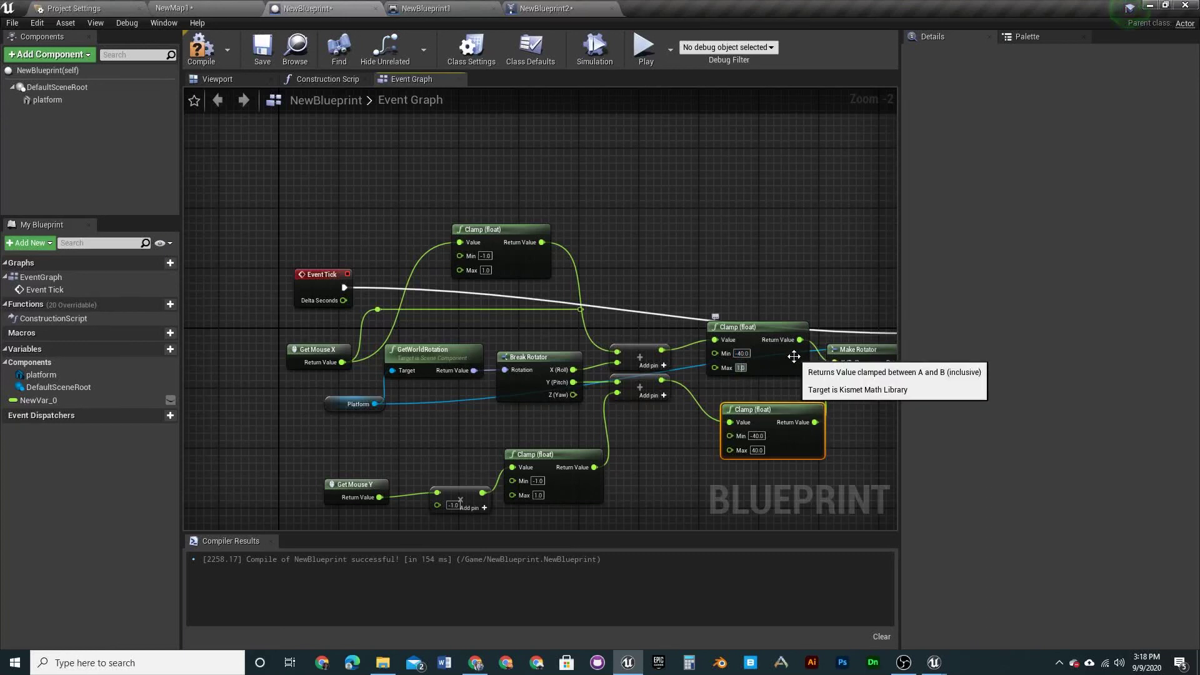
{"action": "type", "text": "140"}
{"action": "key", "text": "Return"}
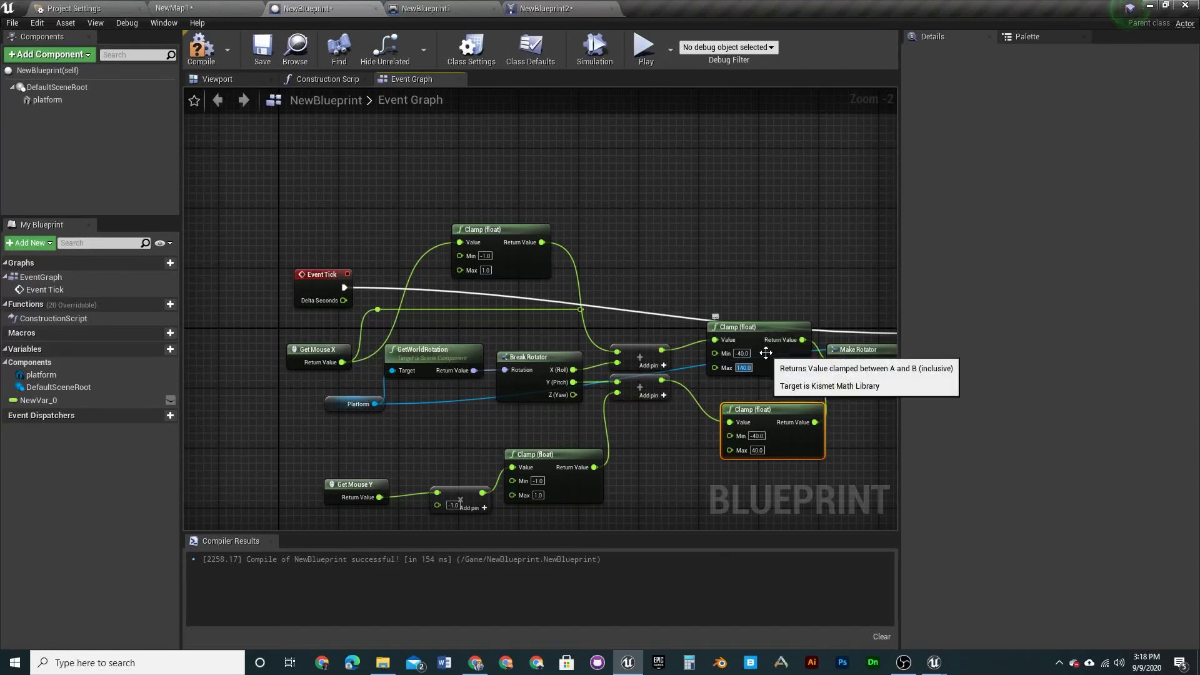
{"action": "type", "text": "4"}
{"action": "left_click", "coordinate": [817, 274]}
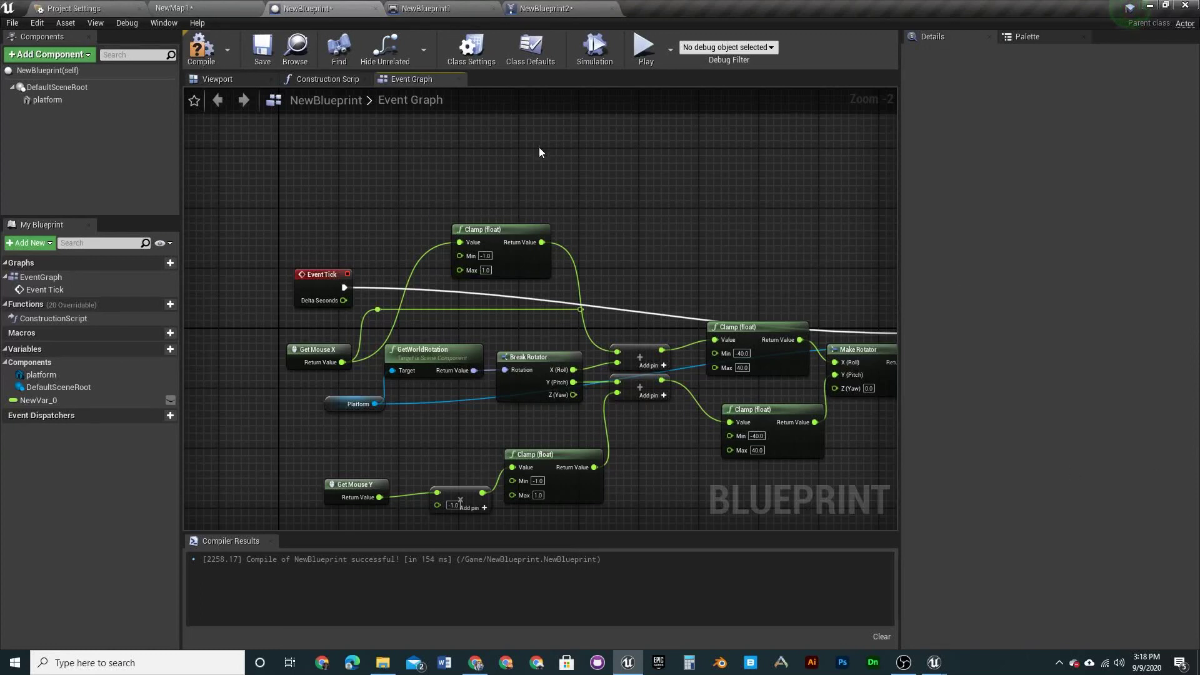
- Compile the platform blueprint and return to the NewMap1 level
{"action": "left_click", "coordinate": [201, 49]}
{"action": "left_click", "coordinate": [178, 8]}
{"action": "left_click", "coordinate": [72, 8]}
{"action": "left_click", "coordinate": [186, 8]}
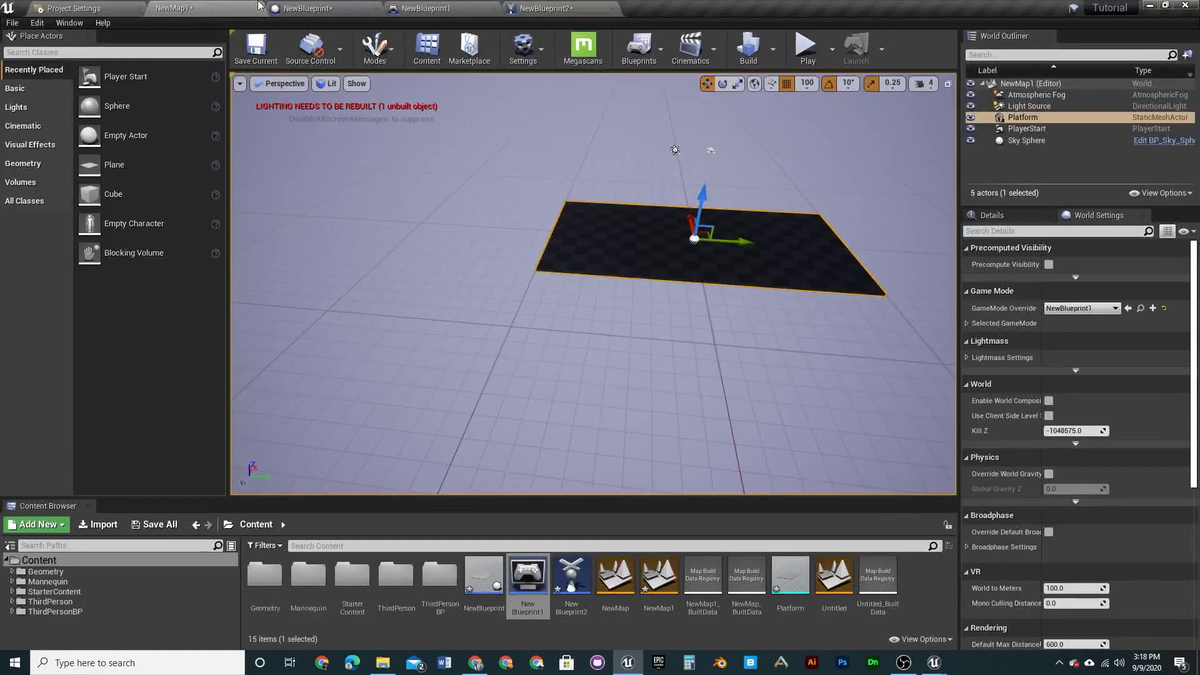
{"action": "left_click", "coordinate": [301, 7]}
{"action": "left_click", "coordinate": [209, 12]}
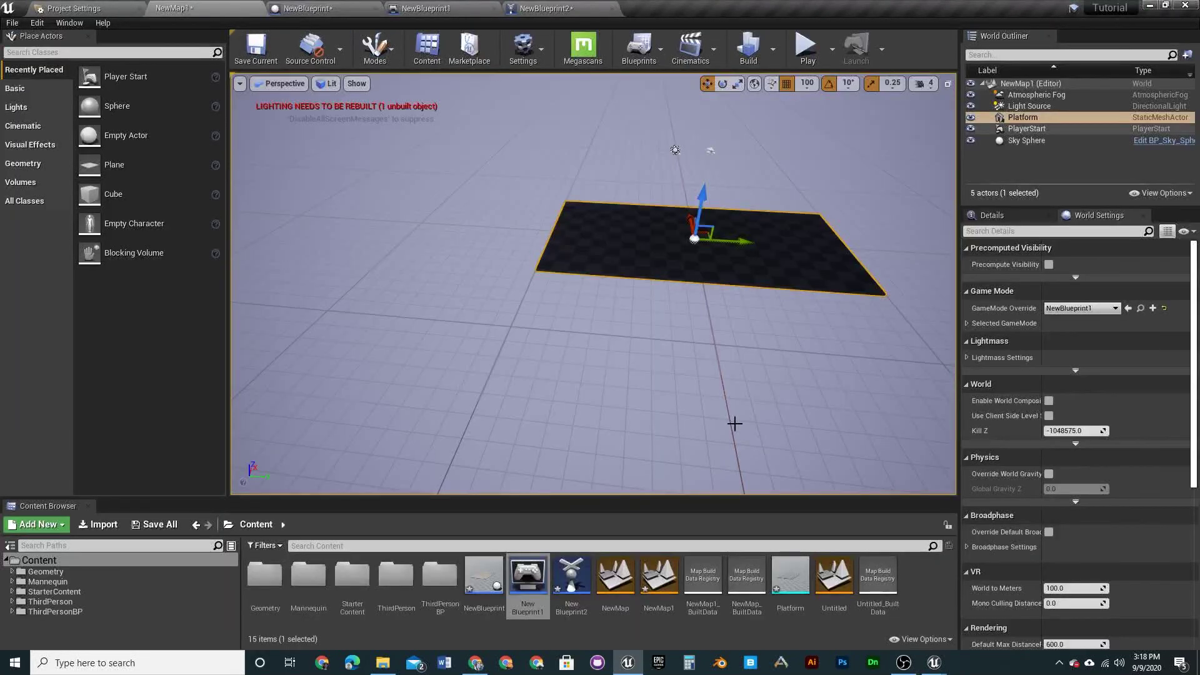